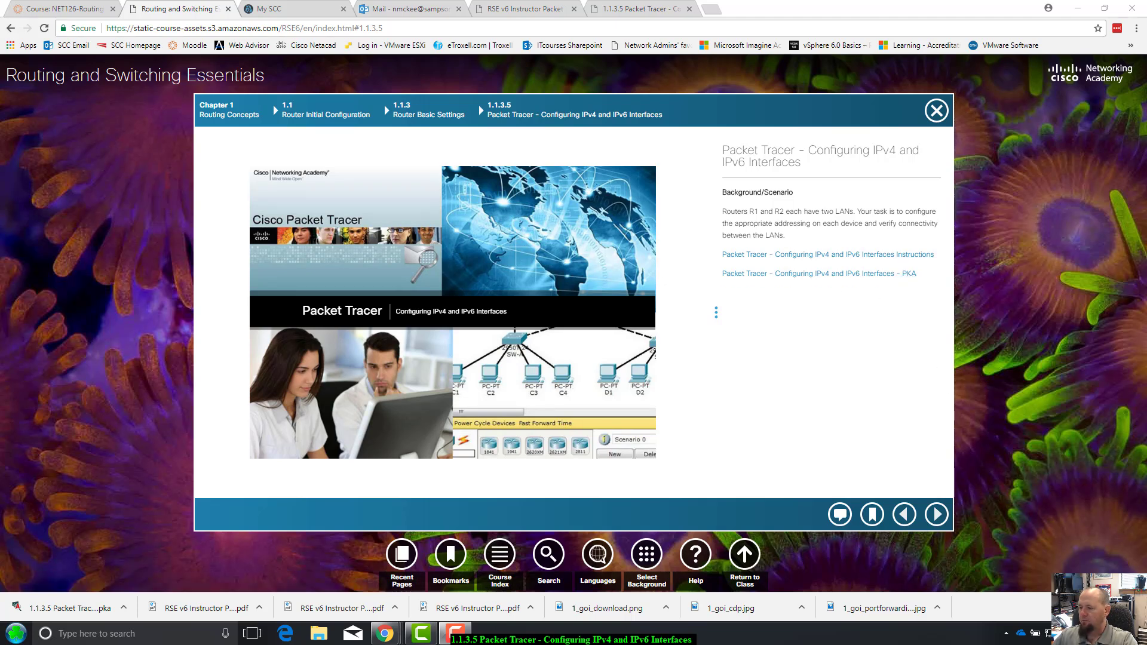
Open the 'Configuring IPv4 and IPv6 Interfaces Instructions' PDF and scroll through its topology and addressing table
{"action": "left_click", "coordinate": [1136, 608]}
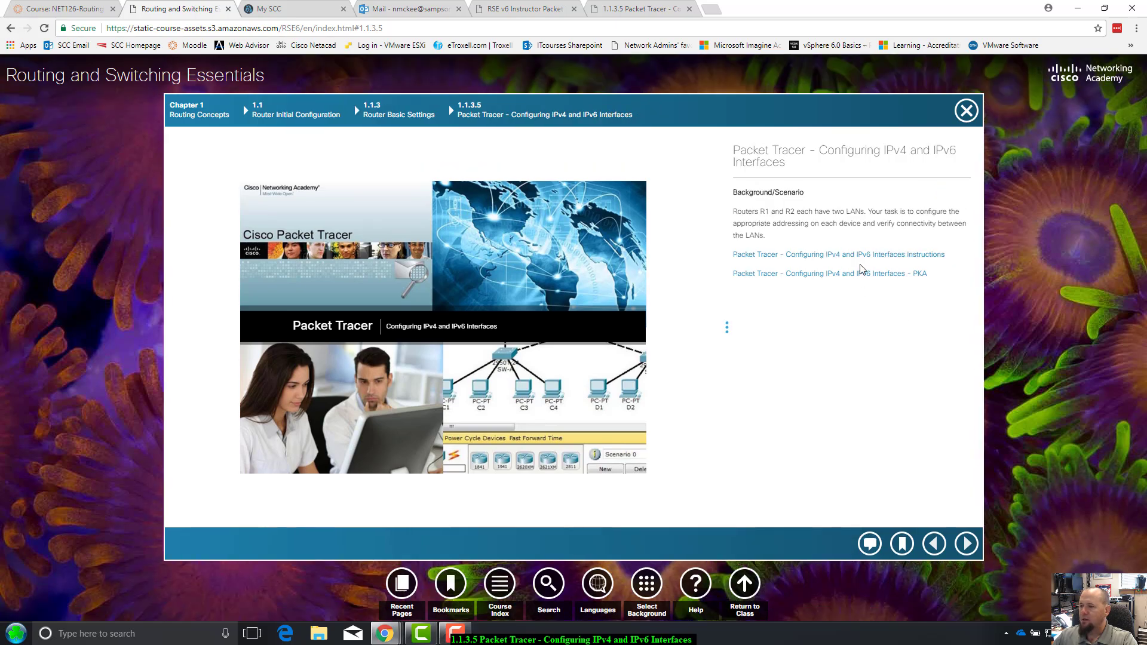
{"action": "left_click", "coordinate": [859, 255]}
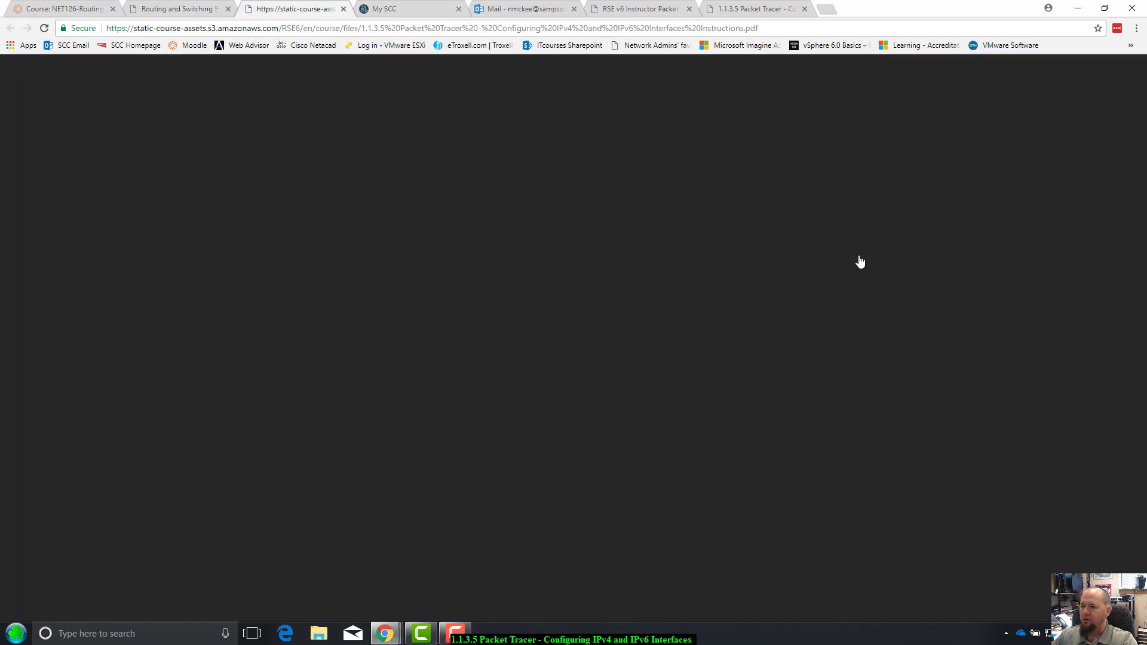
{"action": "scroll", "coordinate": [757, 412], "scroll_direction": "down", "scroll_amount": 15}
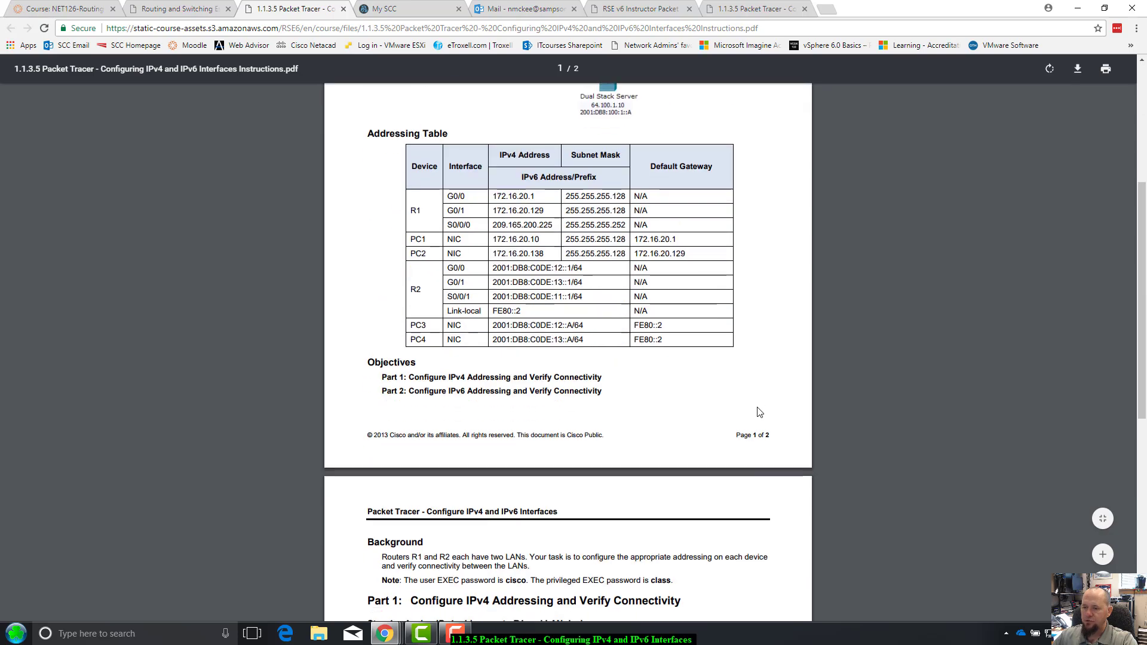
{"action": "scroll", "coordinate": [759, 410], "scroll_direction": "up", "scroll_amount": 15}
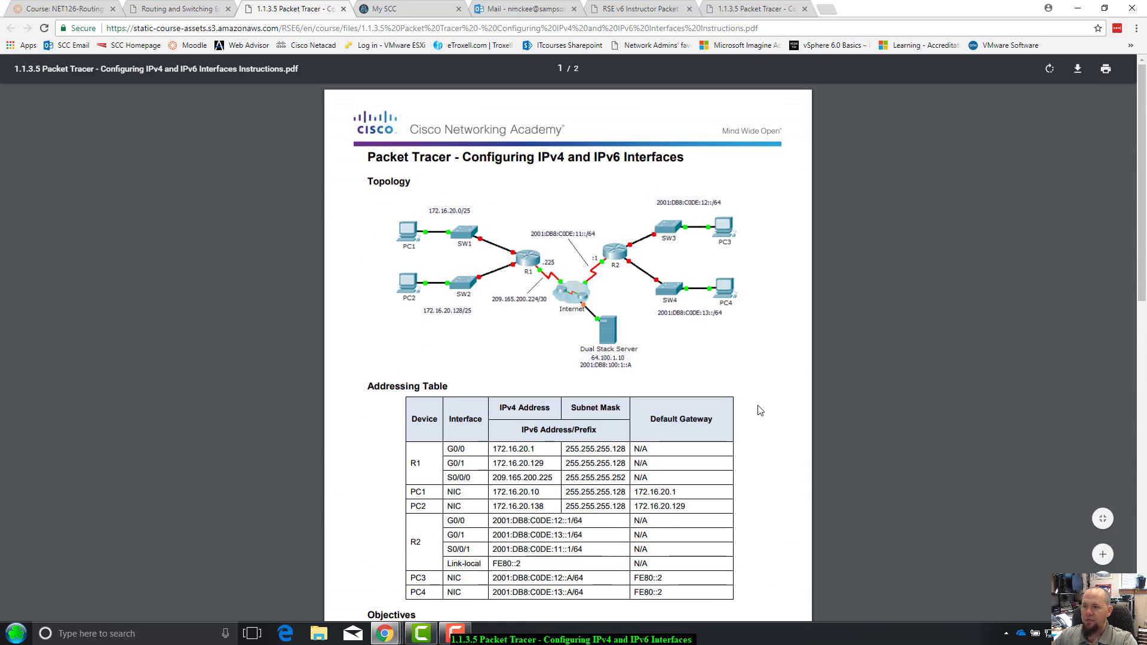
{"action": "scroll", "coordinate": [759, 410], "scroll_direction": "down", "scroll_amount": 15}
{"action": "scroll", "coordinate": [760, 396], "scroll_direction": "up", "scroll_amount": 15}
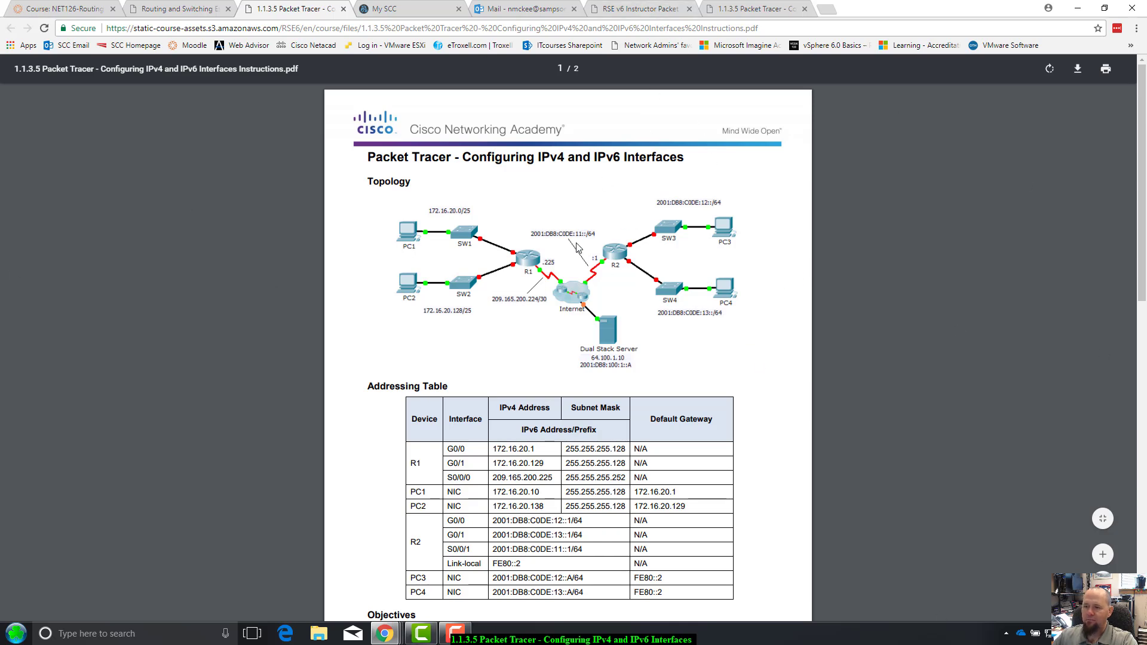
{"action": "scroll", "coordinate": [604, 275], "scroll_direction": "down", "scroll_amount": 15}
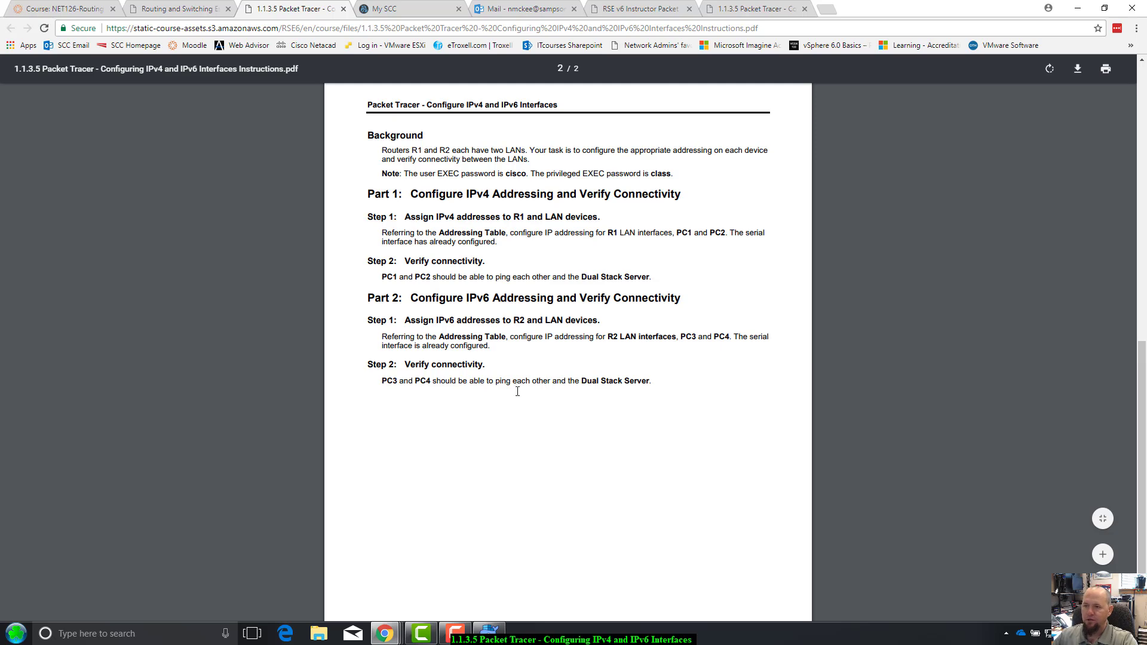
{"action": "scroll", "coordinate": [517, 391], "scroll_direction": "up", "scroll_amount": 1}
{"action": "scroll", "coordinate": [517, 391], "scroll_direction": "up", "scroll_amount": 4}
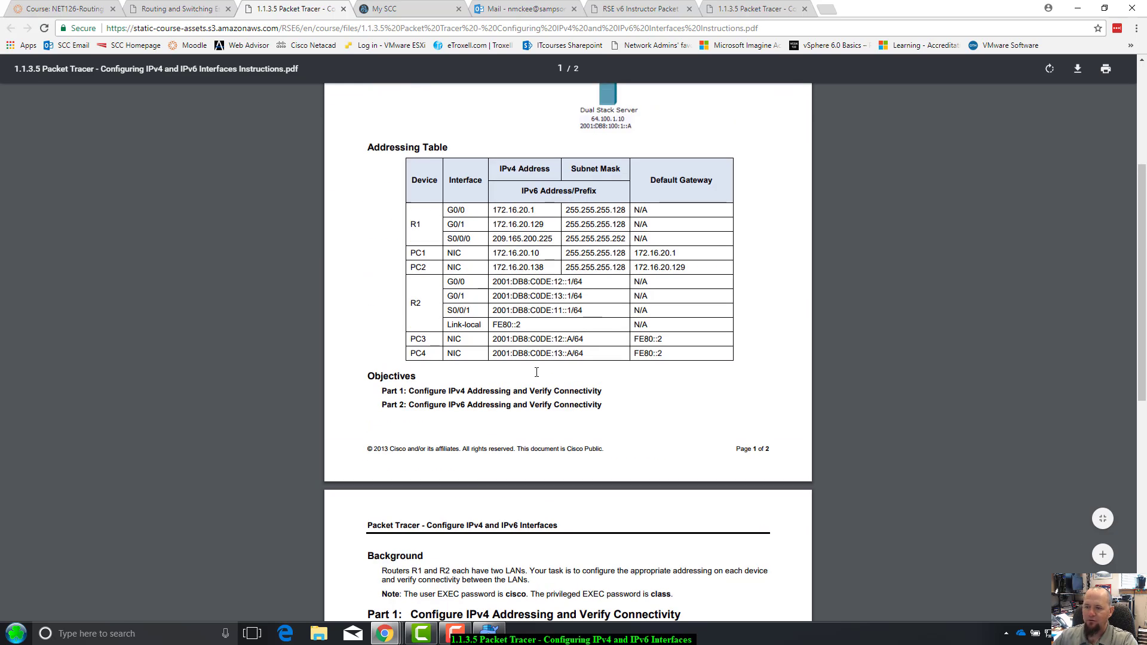
{"action": "scroll", "coordinate": [447, 306], "scroll_direction": "down", "scroll_amount": 3}
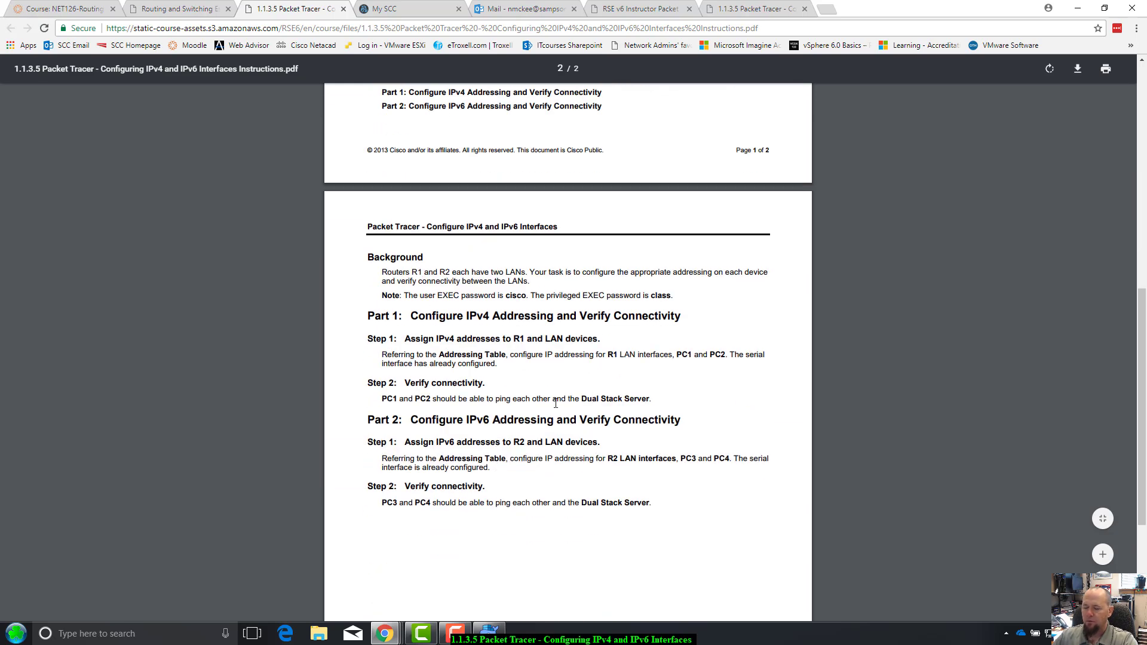
{"action": "scroll", "coordinate": [555, 403], "scroll_direction": "up", "scroll_amount": 12}
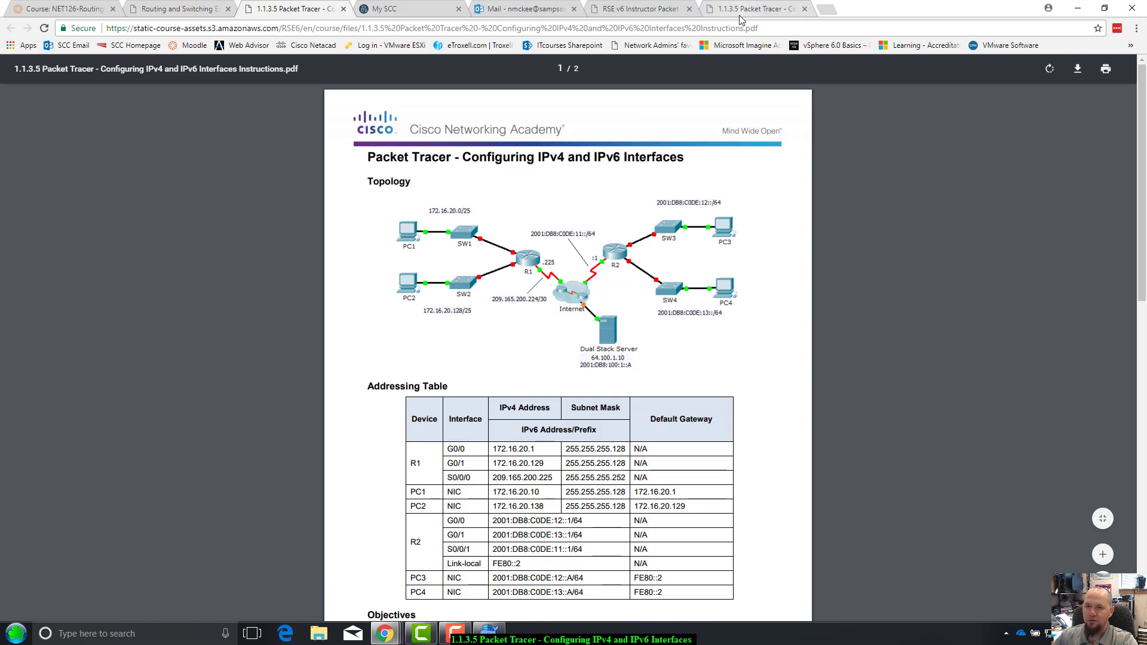
Close the PDF tab, download the 1.1.3.5 activity PKA file, and open it from the download bar
{"action": "left_click", "coordinate": [344, 9]}
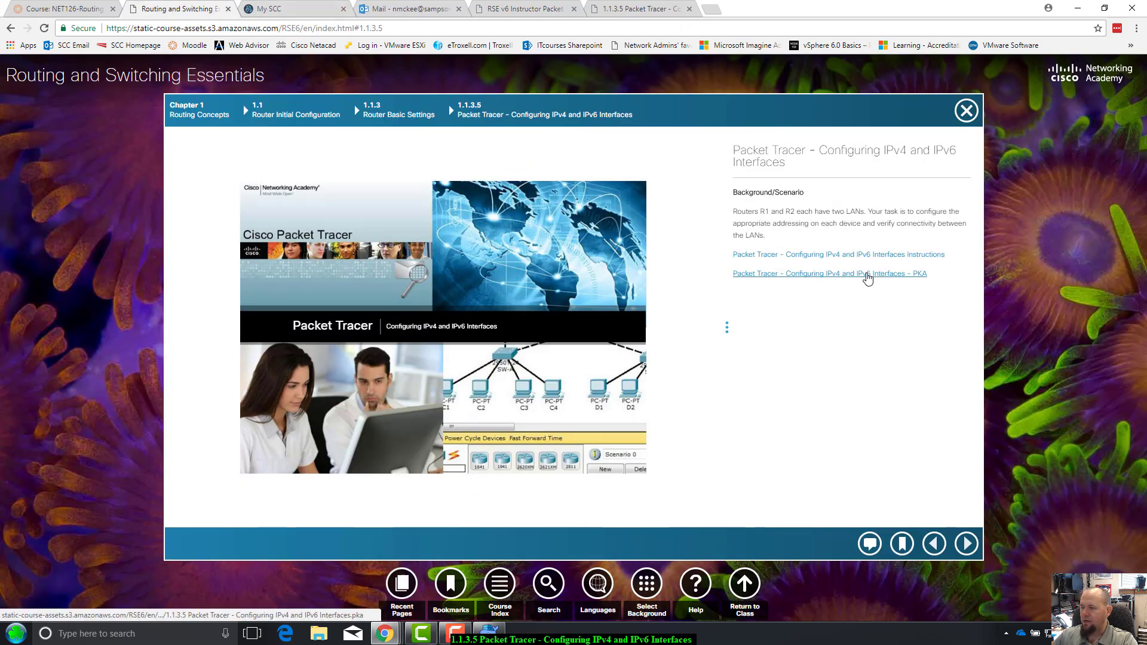
{"action": "left_click", "coordinate": [866, 275]}
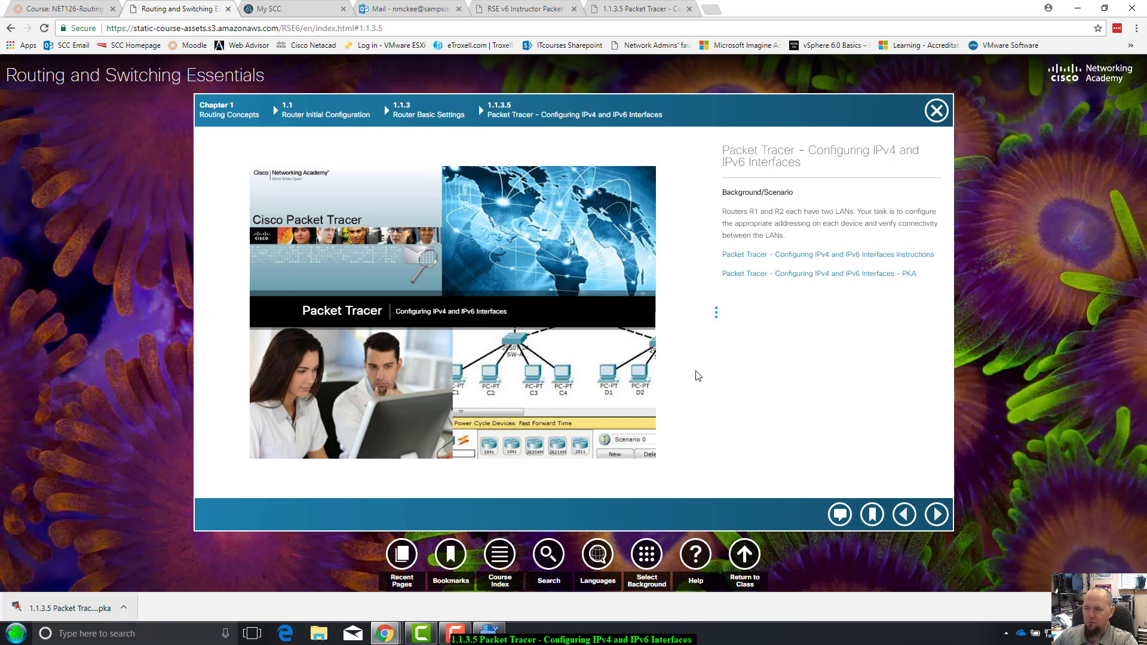
{"action": "left_click", "coordinate": [75, 613]}
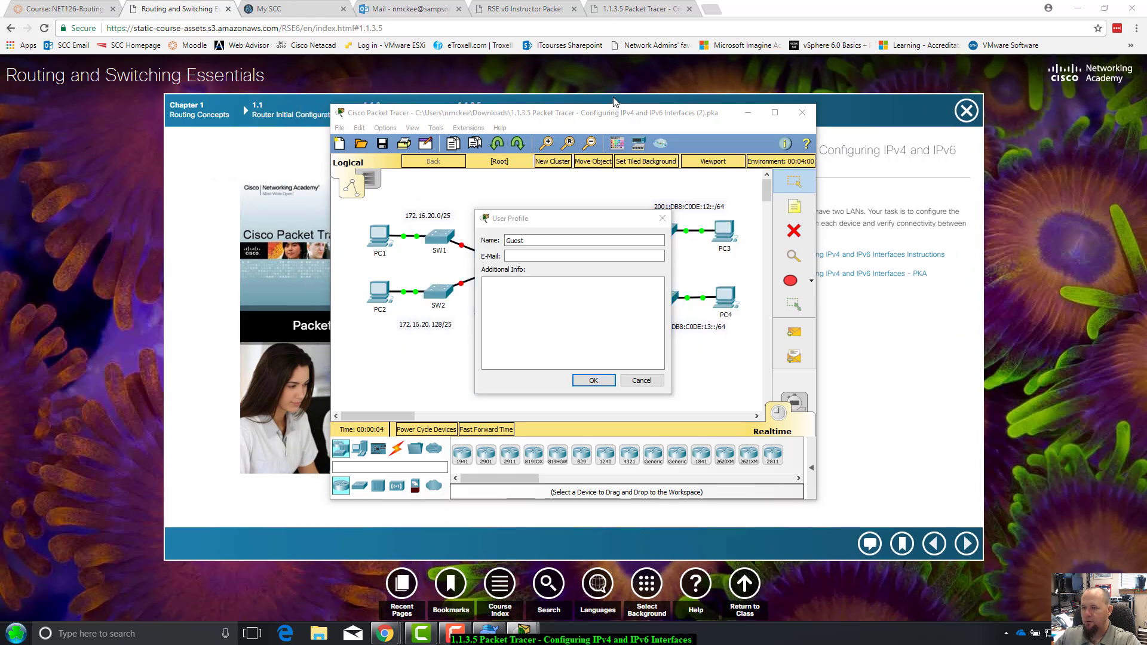
Cancel the User Profile prompt and move and enlarge the Packet Tracer window to show the topology
{"action": "left_click_drag", "start_coordinate": [564, 222], "coordinate": [561, 220]}
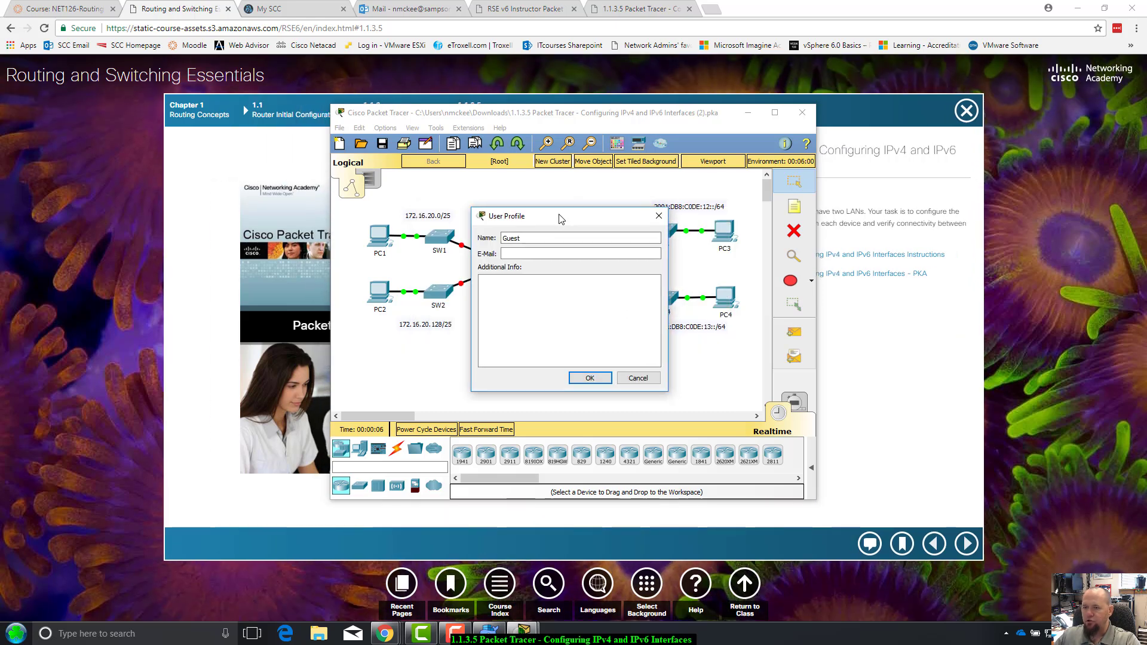
{"action": "left_click", "coordinate": [636, 379]}
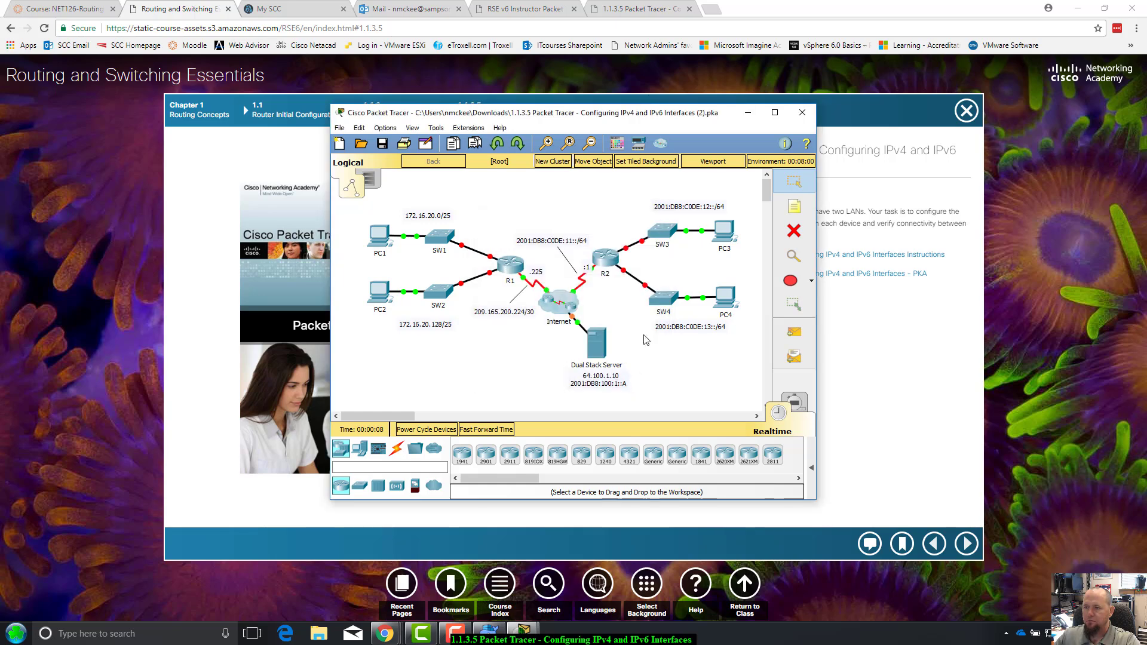
{"action": "mouse_move", "coordinate": [629, 114]}
{"action": "left_mouse_down"}
{"action": "mouse_move", "coordinate": [636, 98]}
{"action": "mouse_move", "coordinate": [621, 167]}
{"action": "mouse_move", "coordinate": [638, 96]}
{"action": "left_mouse_up"}
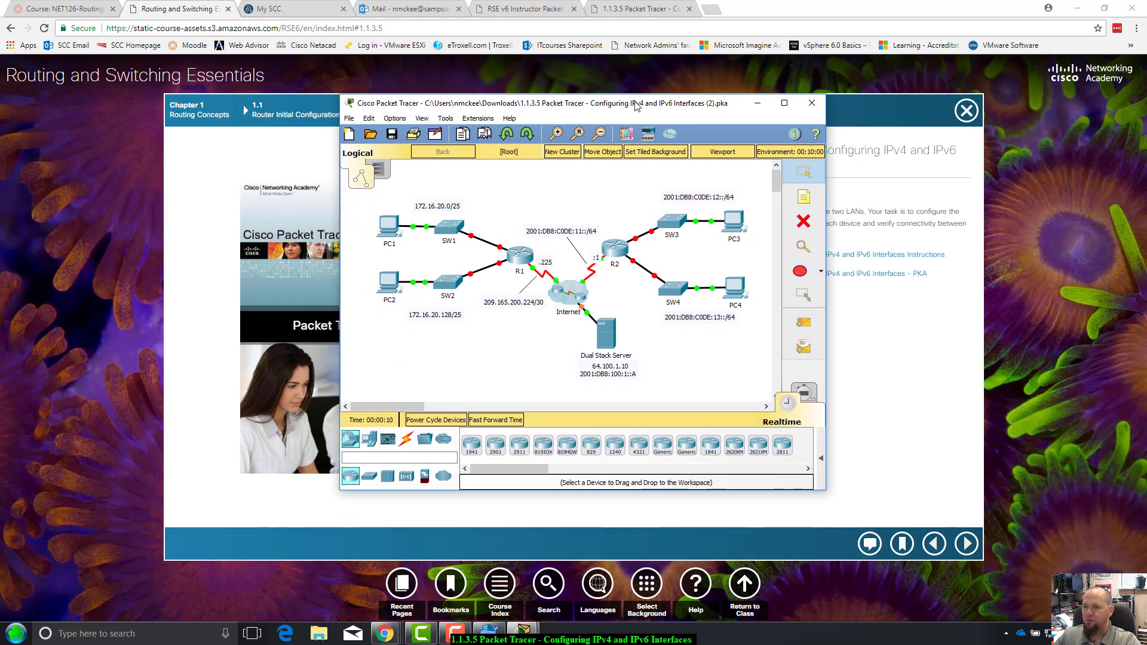
{"action": "left_click", "coordinate": [731, 438]}
{"action": "left_click_drag", "start_coordinate": [821, 485], "coordinate": [1041, 583]}
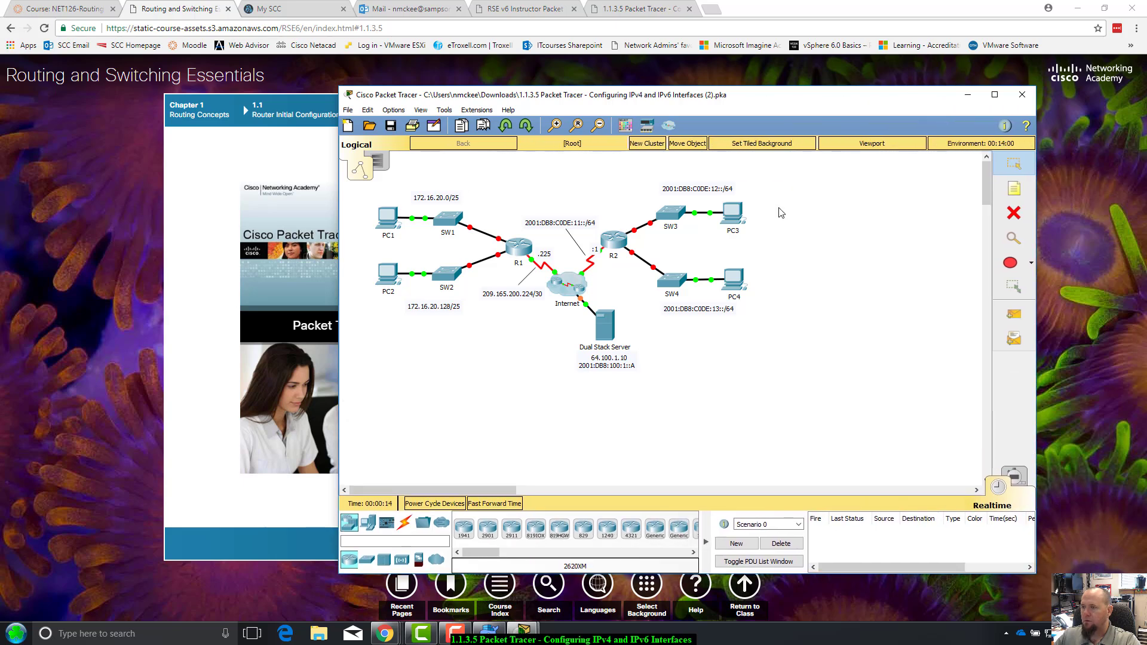
{"action": "left_click_drag", "start_coordinate": [744, 107], "coordinate": [626, 91]}
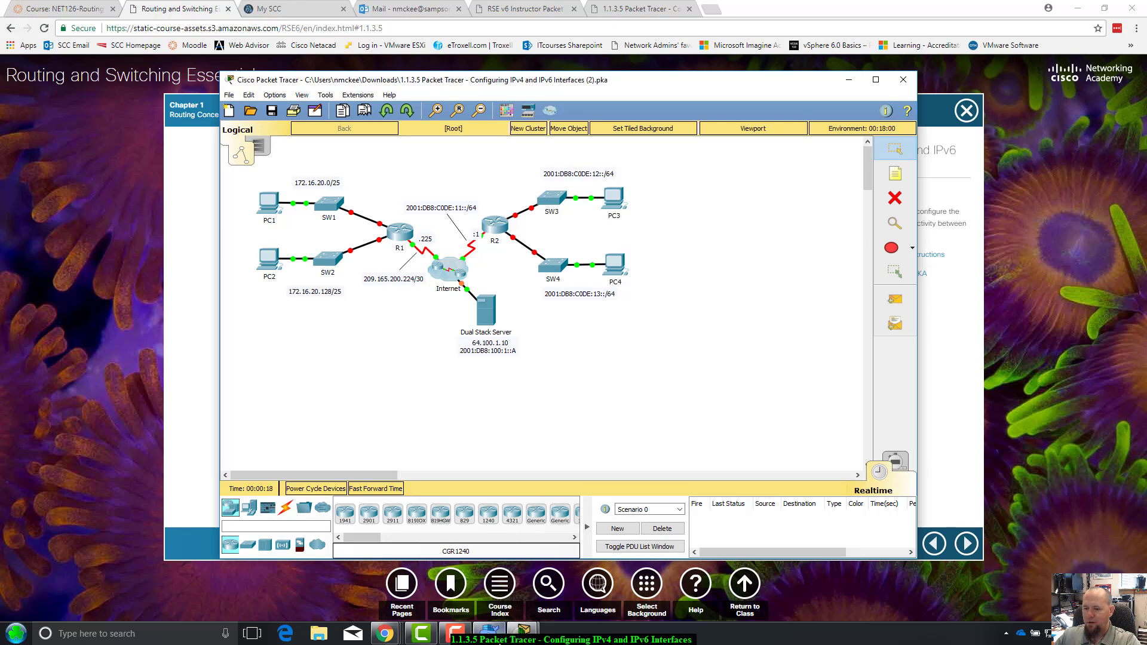
{"action": "mouse_move", "coordinate": [523, 631]}
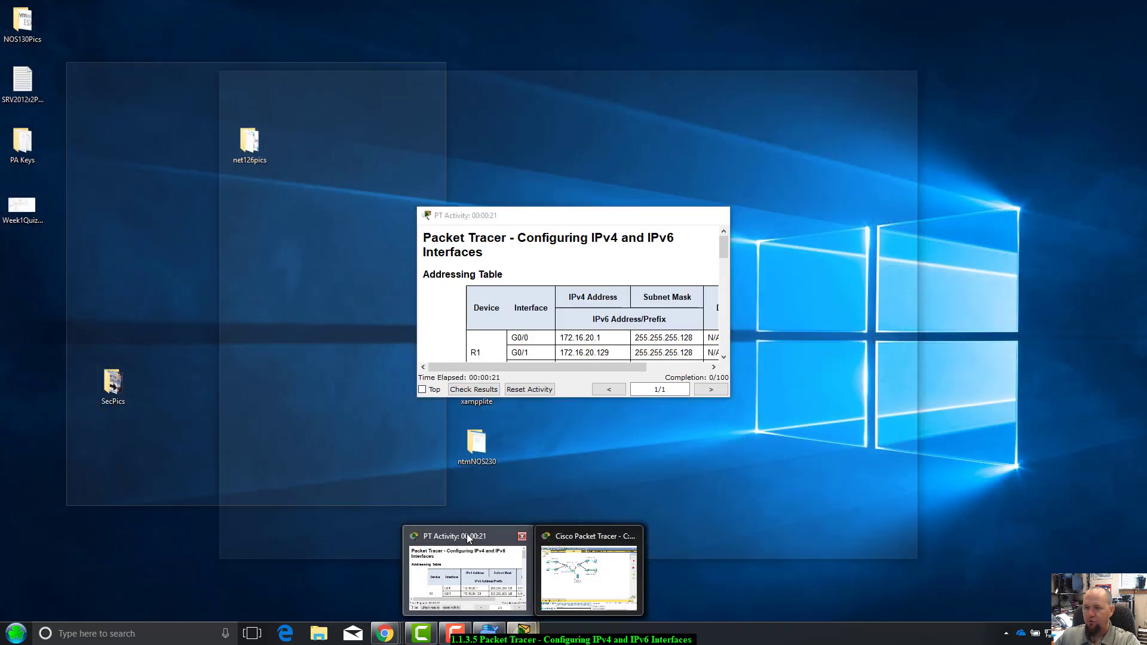
Move and enlarge the PT Activity window, then scroll down to the Part 1 and Part 2 steps
{"action": "left_click", "coordinate": [469, 538]}
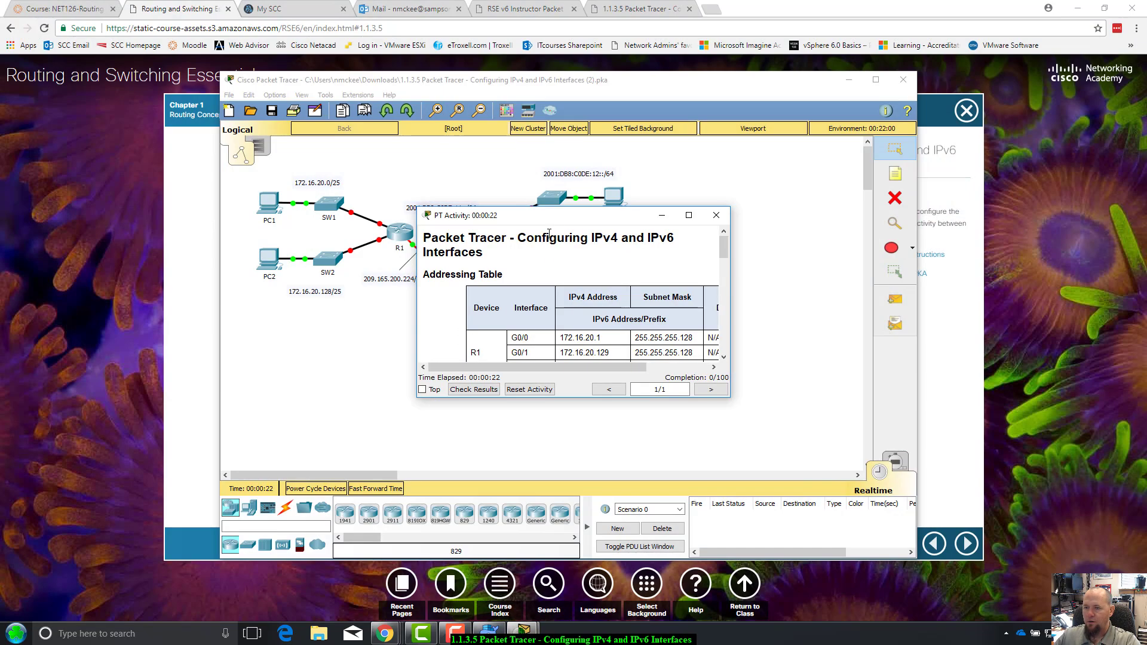
{"action": "left_click_drag", "start_coordinate": [548, 215], "coordinate": [514, 162]}
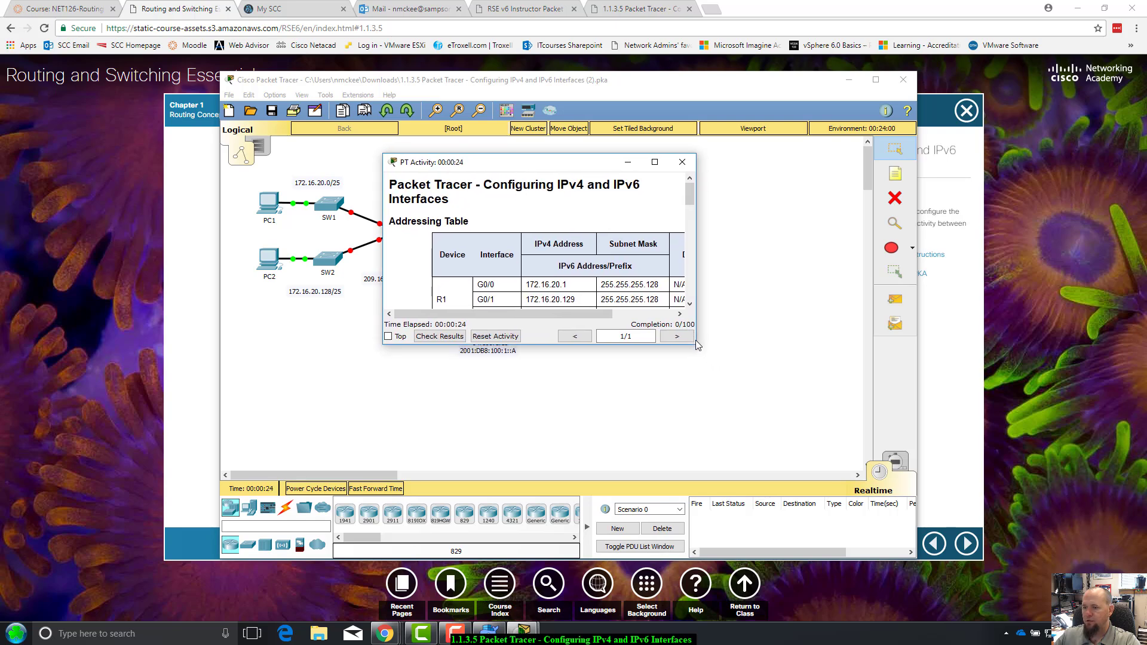
{"action": "left_click_drag", "start_coordinate": [697, 348], "coordinate": [796, 448]}
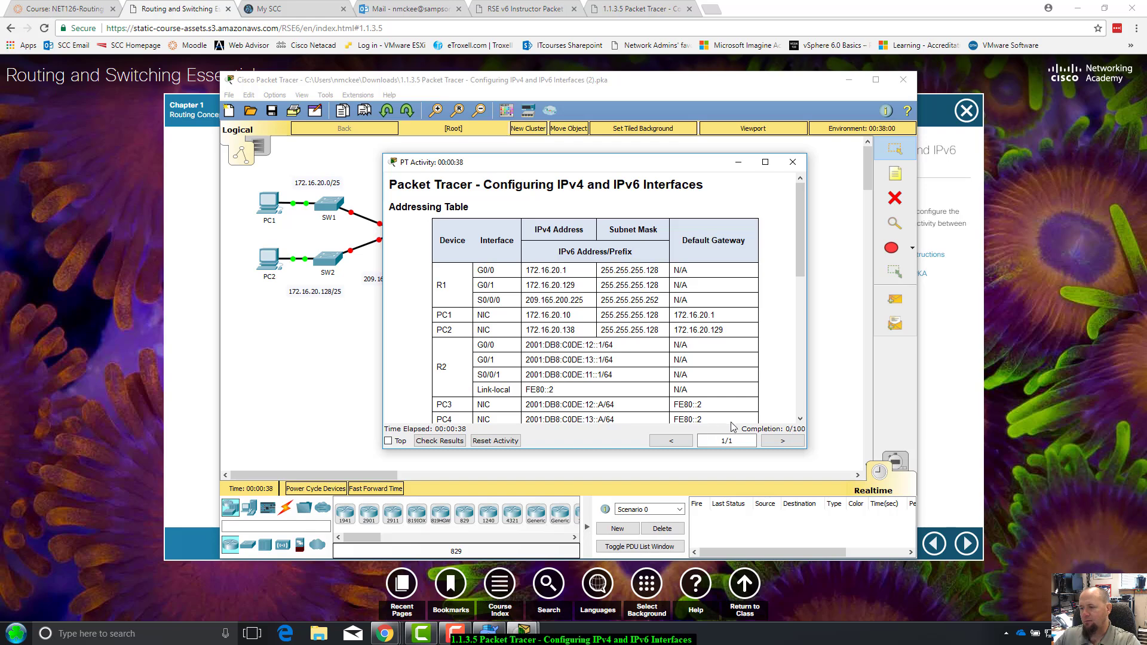
{"action": "left_click", "coordinate": [799, 419]}
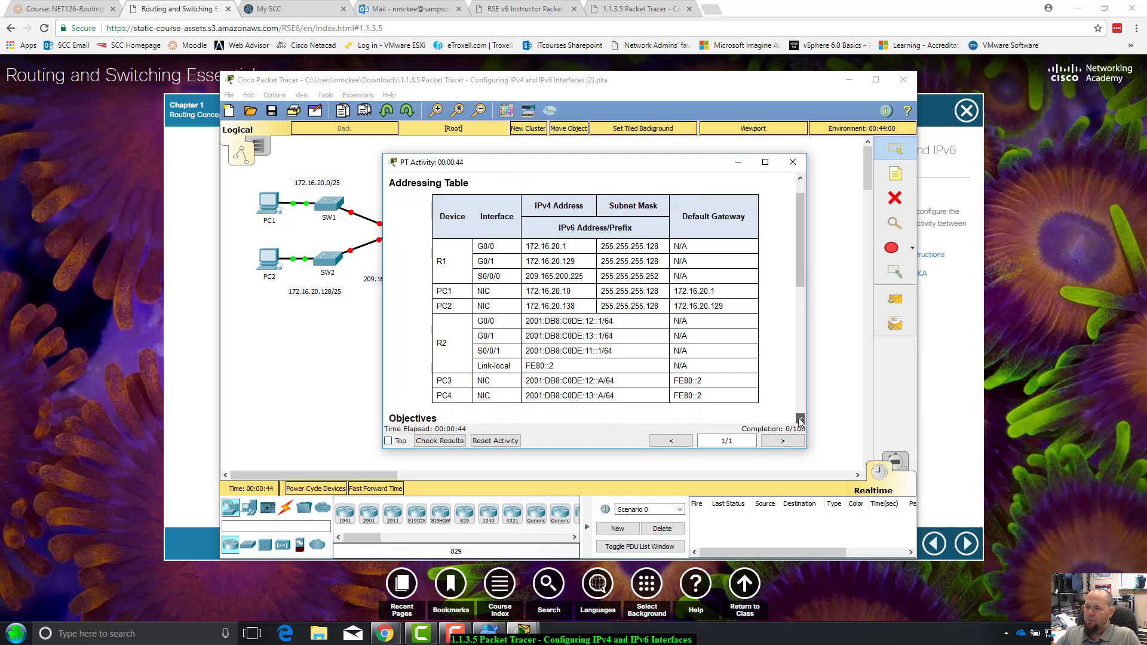
{"action": "scroll", "coordinate": [799, 420], "scroll_direction": "down", "scroll_amount": 8}
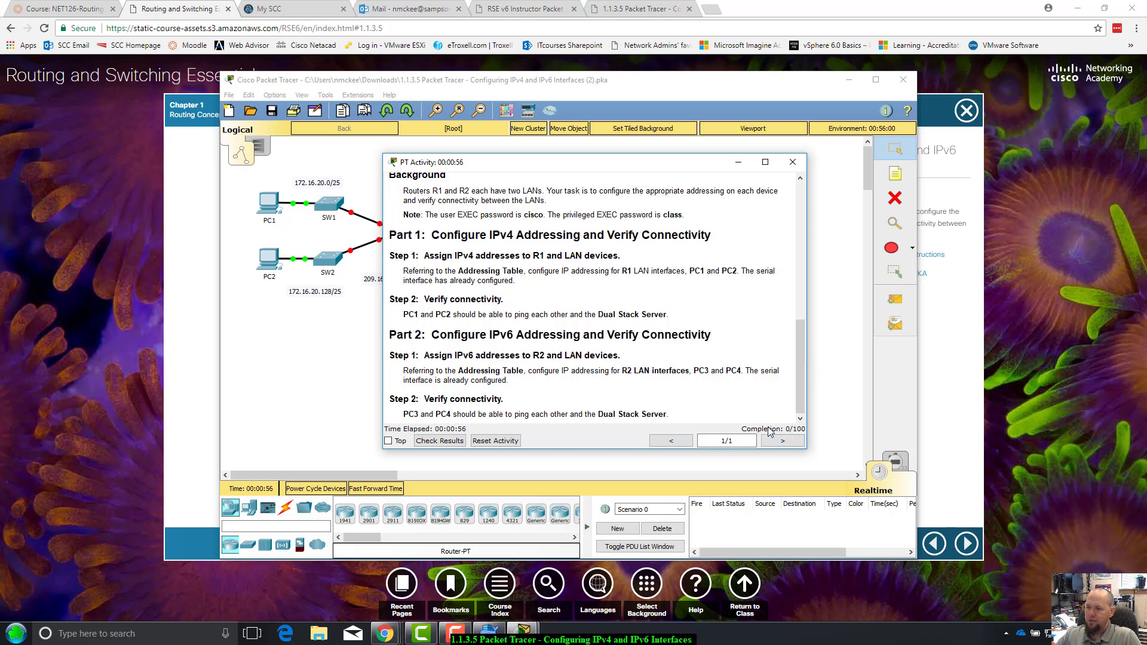
{"action": "left_click", "coordinate": [801, 387]}
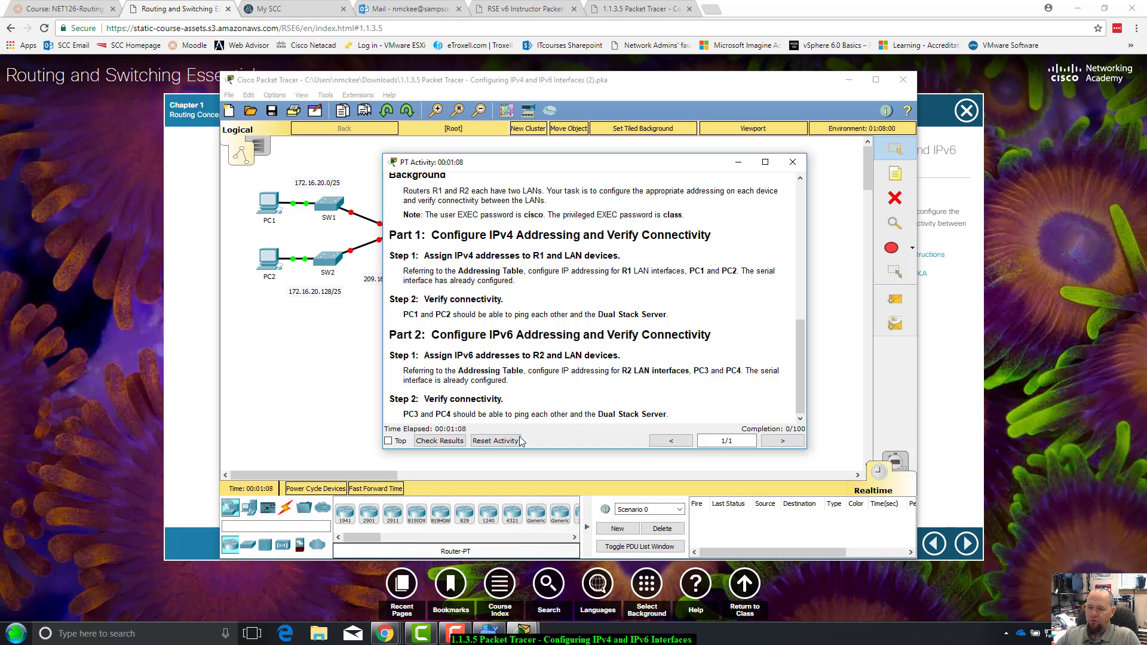
Check Results to see the 0/100 score and scroll through the assessment items
{"action": "left_click", "coordinate": [440, 441]}
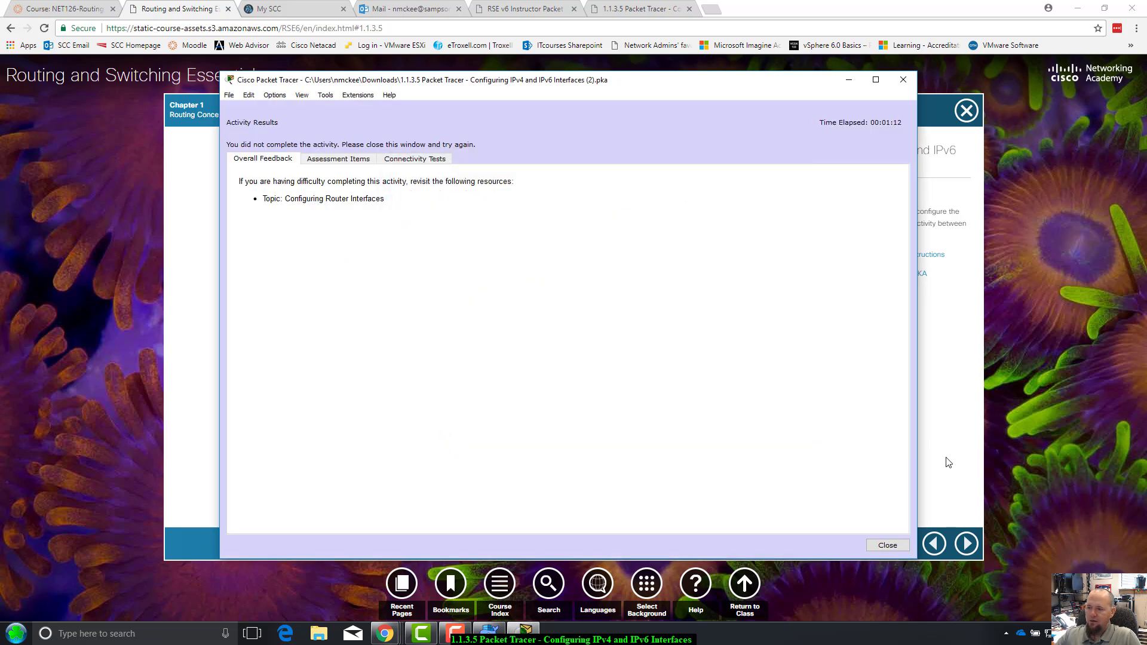
{"action": "left_click", "coordinate": [328, 162]}
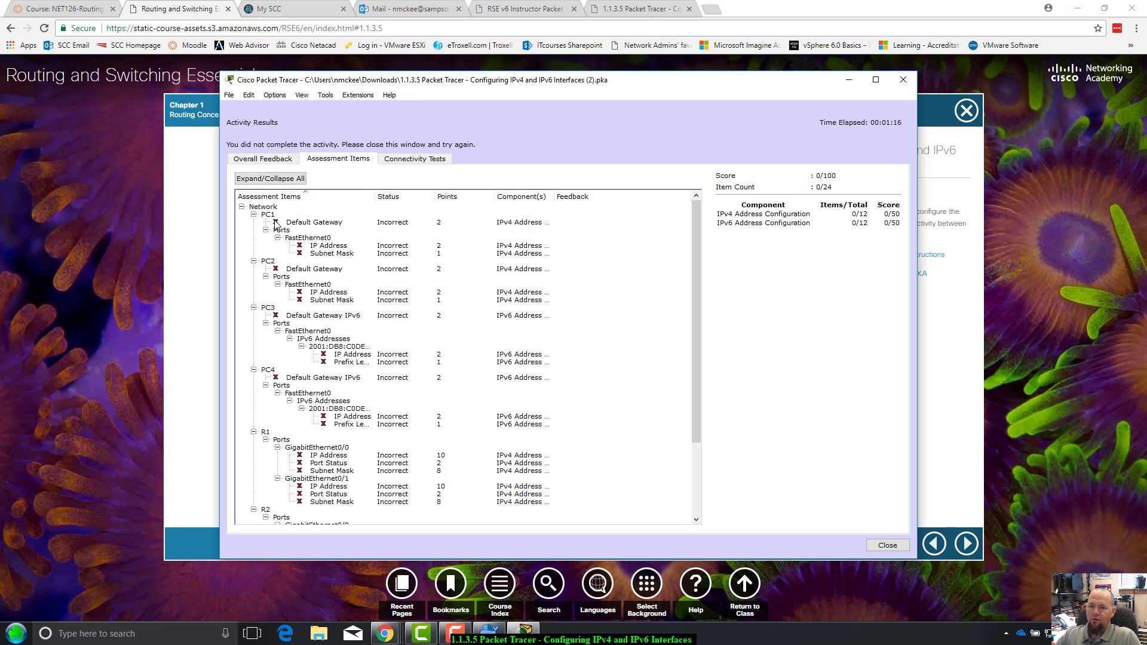
{"action": "scroll", "coordinate": [353, 356], "scroll_direction": "down", "scroll_amount": 3}
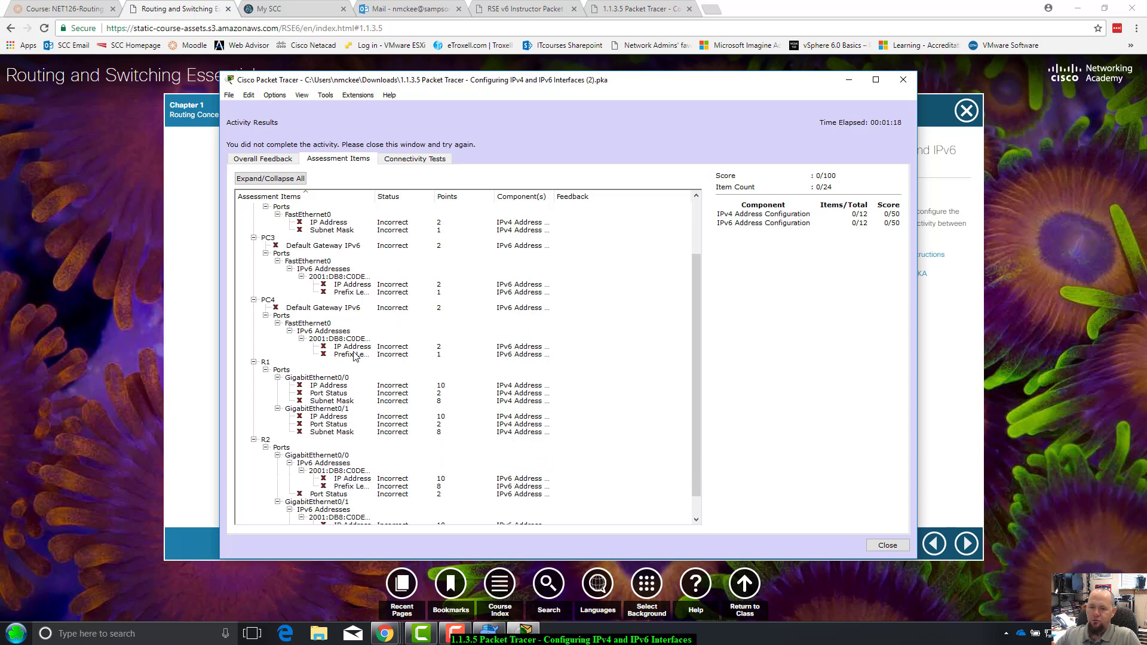
{"action": "scroll", "coordinate": [356, 356], "scroll_direction": "up", "scroll_amount": 3}
{"action": "scroll", "coordinate": [356, 356], "scroll_direction": "down", "scroll_amount": 4}
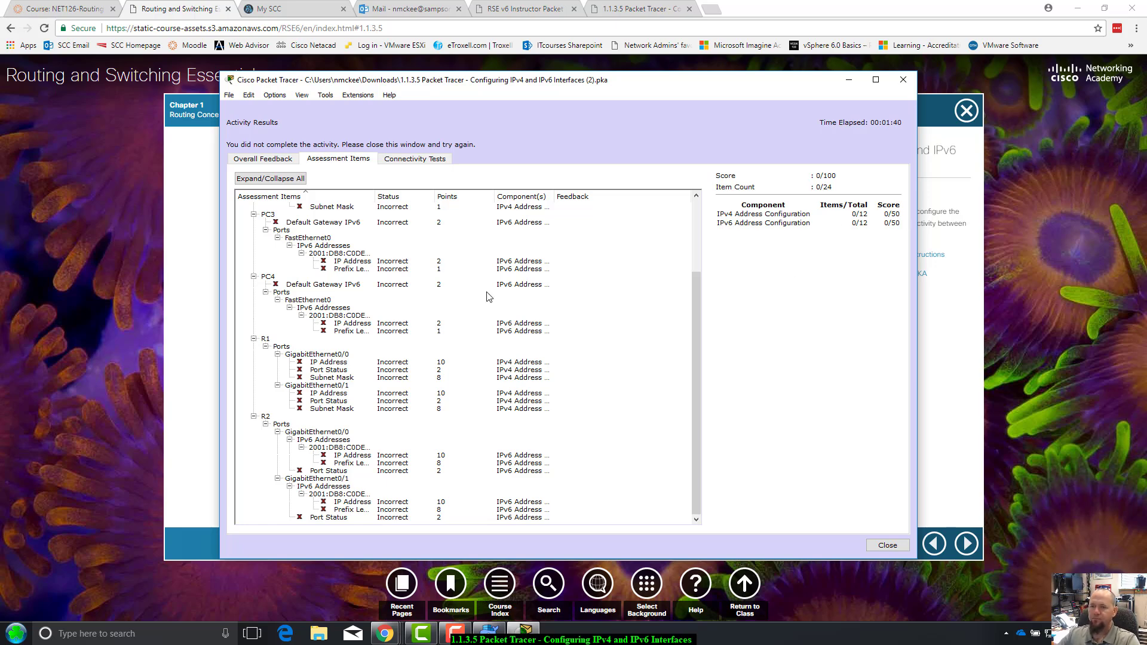
Browse the Connectivity Tests and Overall Feedback tabs, then return to Assessment Items
{"action": "left_click", "coordinate": [415, 159]}
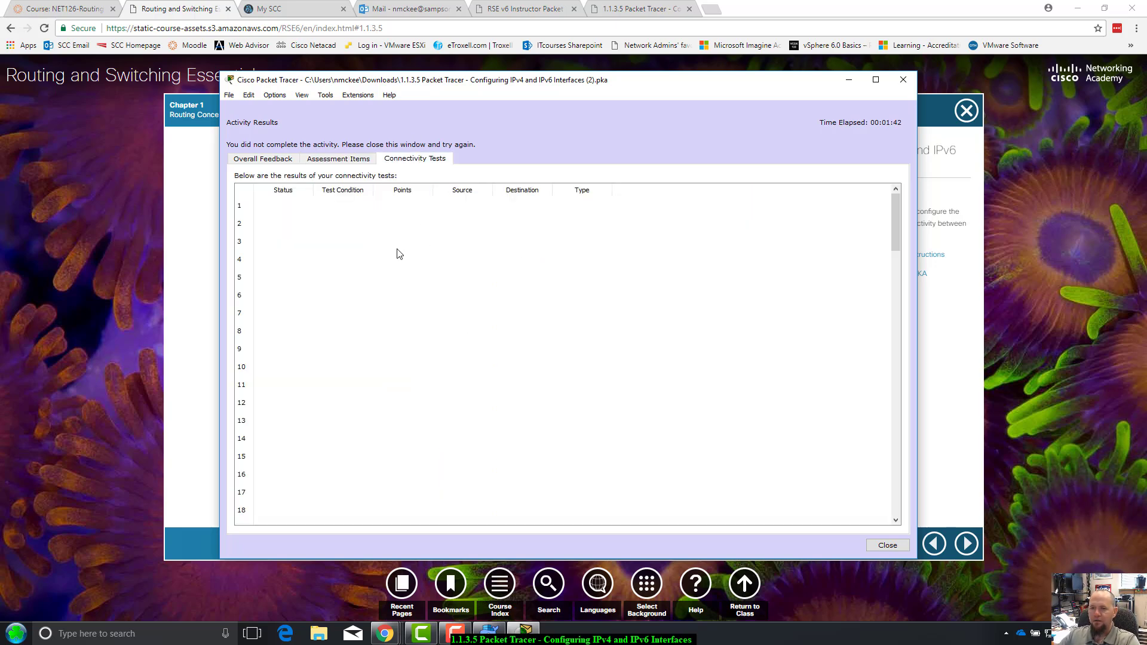
{"action": "left_click", "coordinate": [348, 158]}
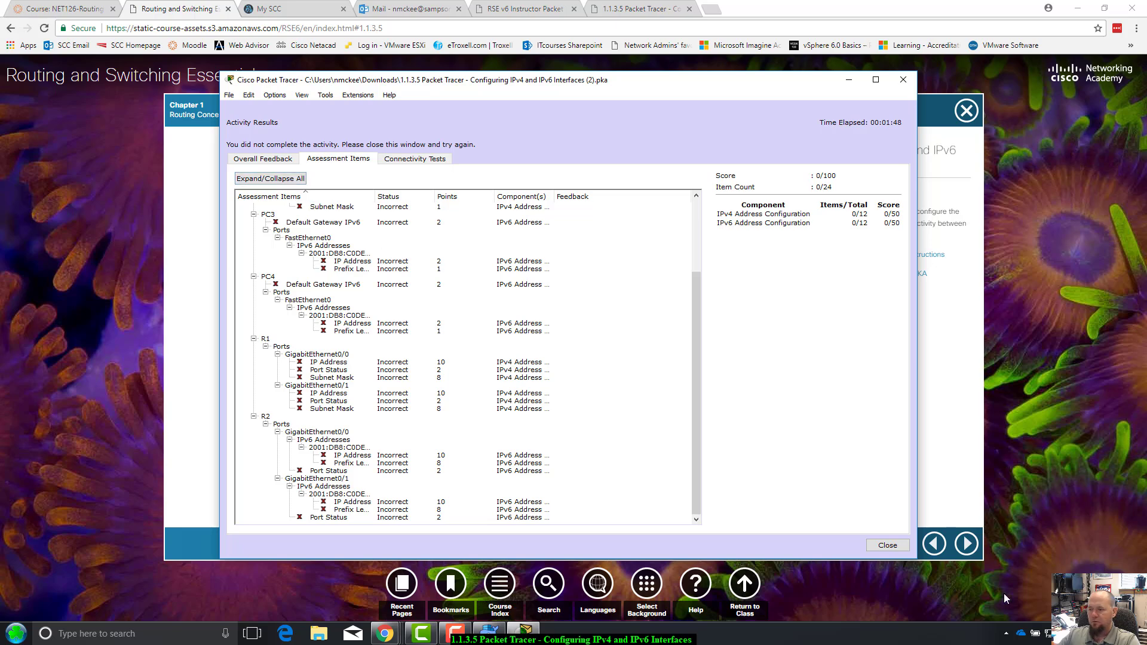
{"action": "left_click", "coordinate": [251, 159]}
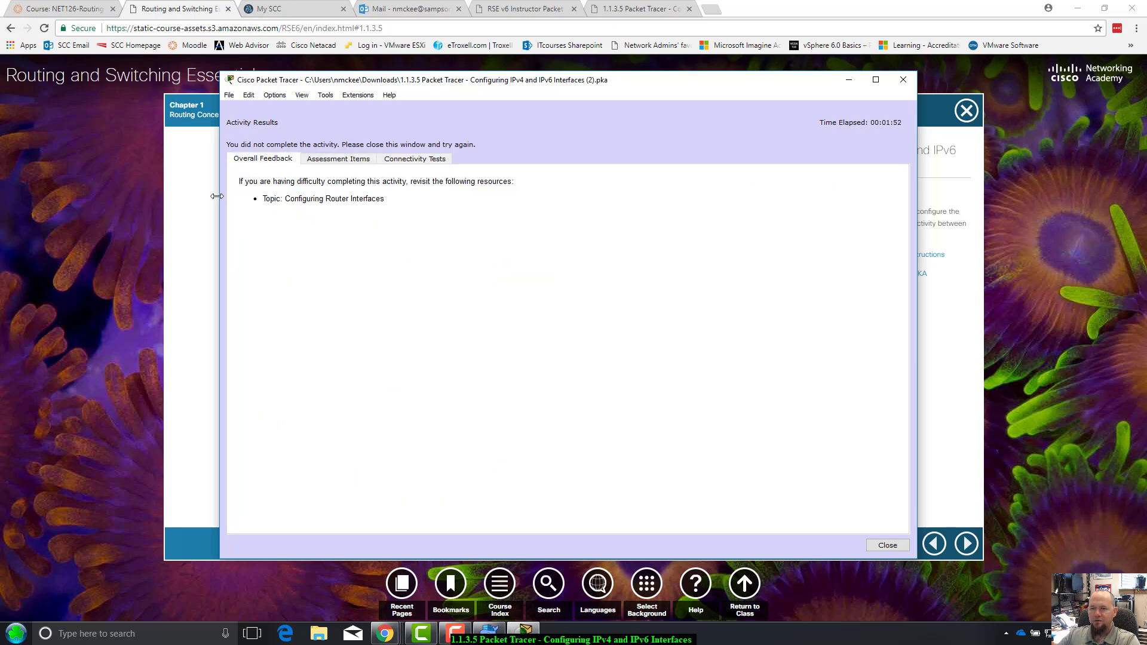
{"action": "left_click", "coordinate": [334, 162]}
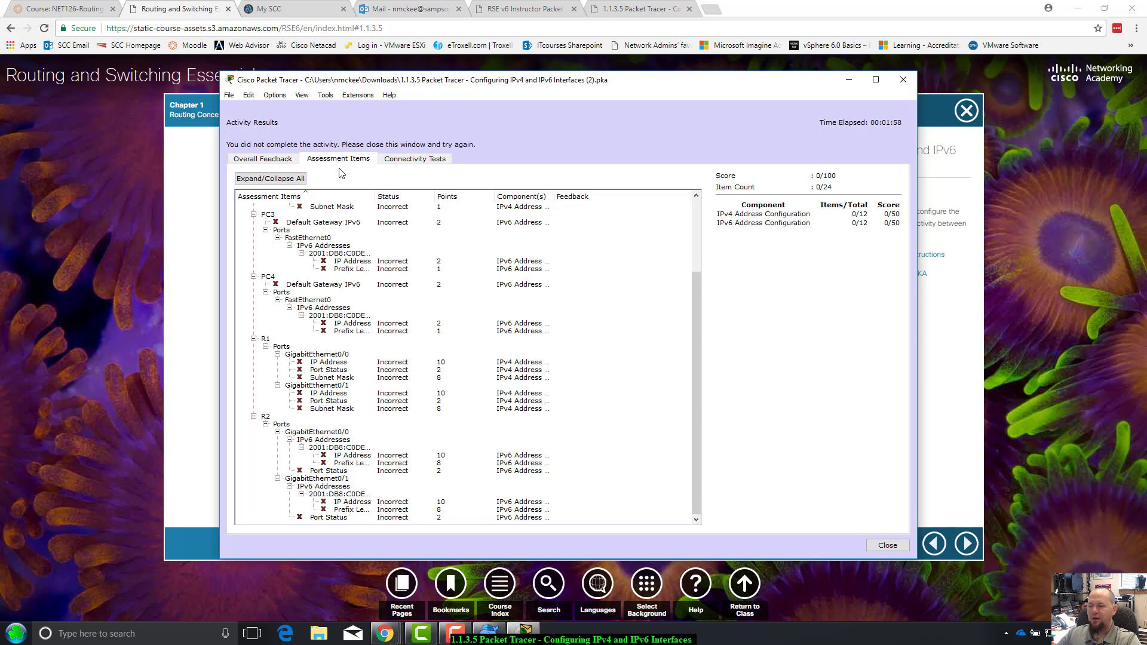
Close the results, cancel the activity reset, and move and enlarge the PT Activity window
{"action": "left_click", "coordinate": [886, 546]}
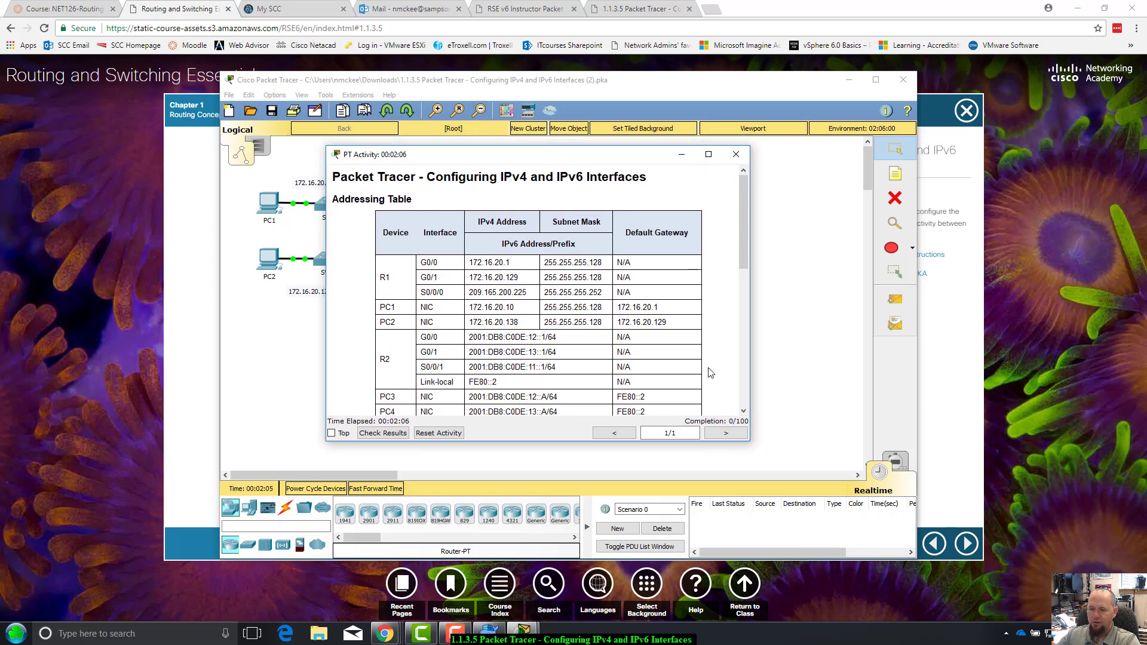
{"action": "left_click", "coordinate": [433, 436]}
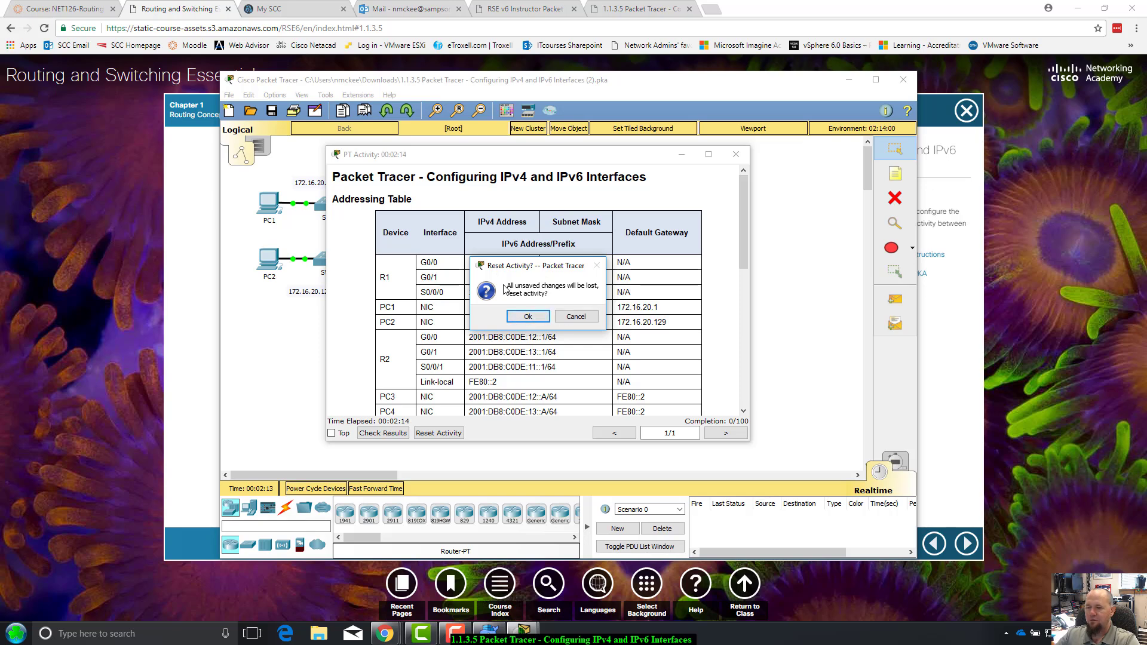
{"action": "left_click", "coordinate": [584, 318]}
{"action": "left_click_drag", "start_coordinate": [611, 157], "coordinate": [593, 162]}
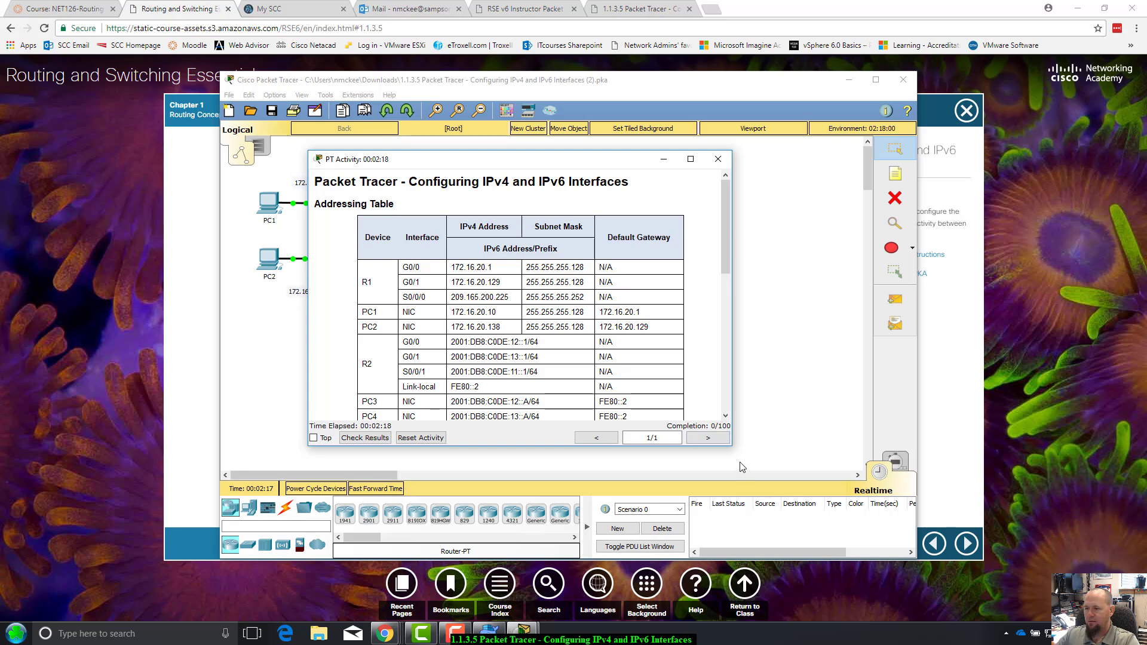
{"action": "left_click_drag", "start_coordinate": [732, 448], "coordinate": [773, 480]}
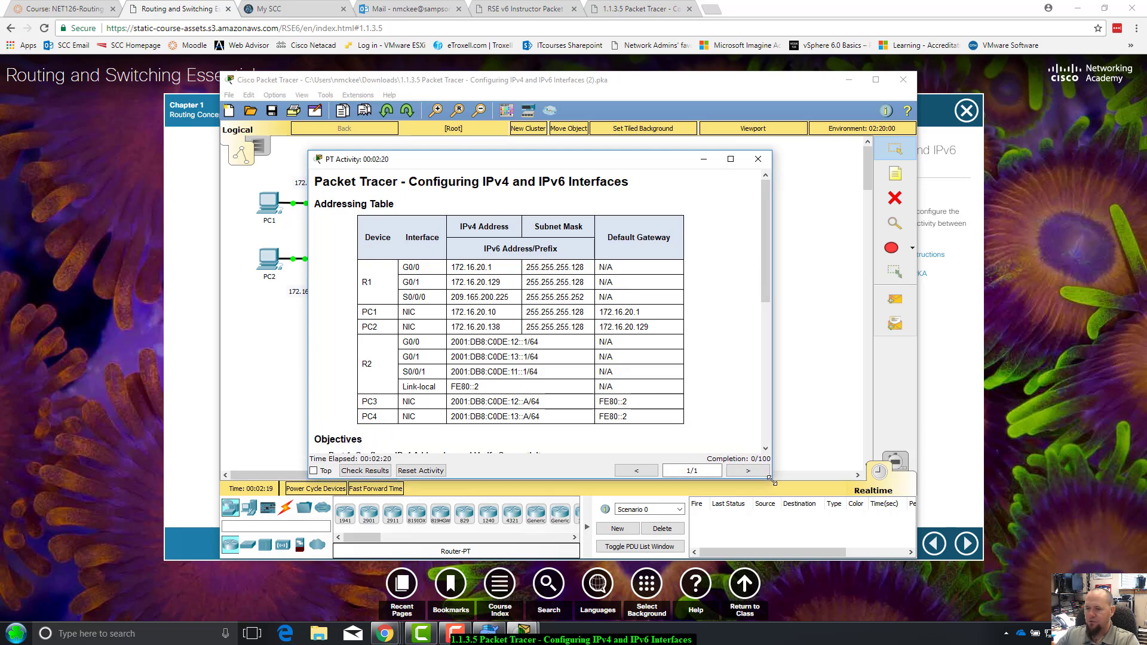
Scroll the instructions between the Addressing Table and the Part 1 and Part 2 steps
{"action": "scroll", "coordinate": [671, 380], "scroll_direction": "down", "scroll_amount": 2}
{"action": "scroll", "coordinate": [672, 380], "scroll_direction": "down", "scroll_amount": 2}
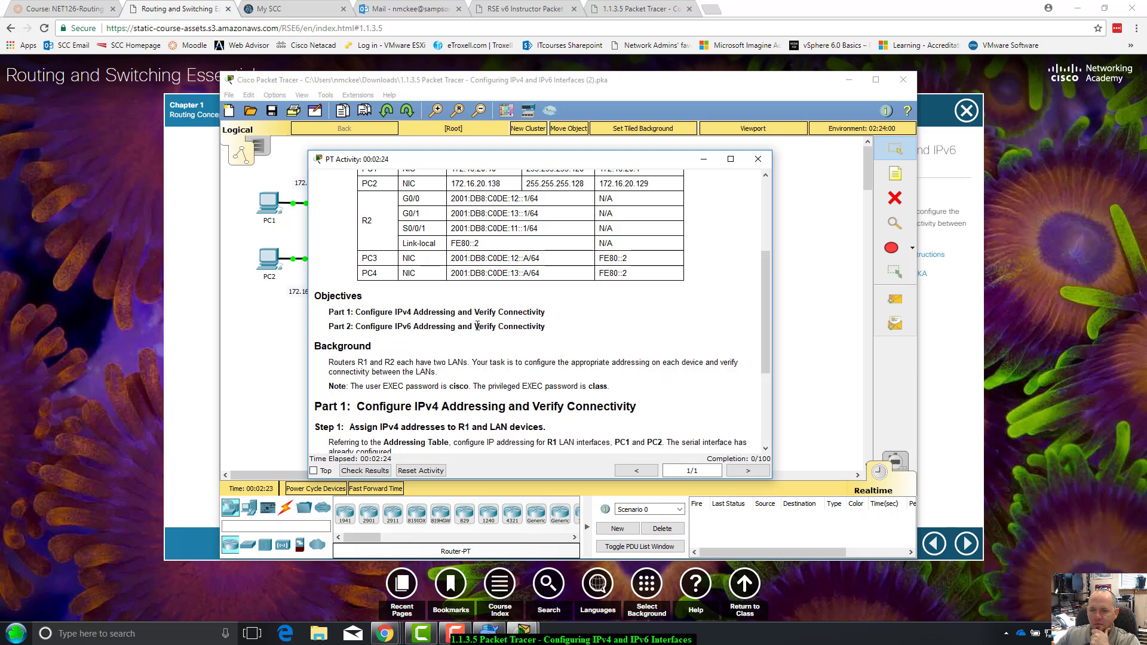
{"action": "scroll", "coordinate": [478, 332], "scroll_direction": "up", "scroll_amount": 3}
{"action": "scroll", "coordinate": [519, 206], "scroll_direction": "up", "scroll_amount": 1}
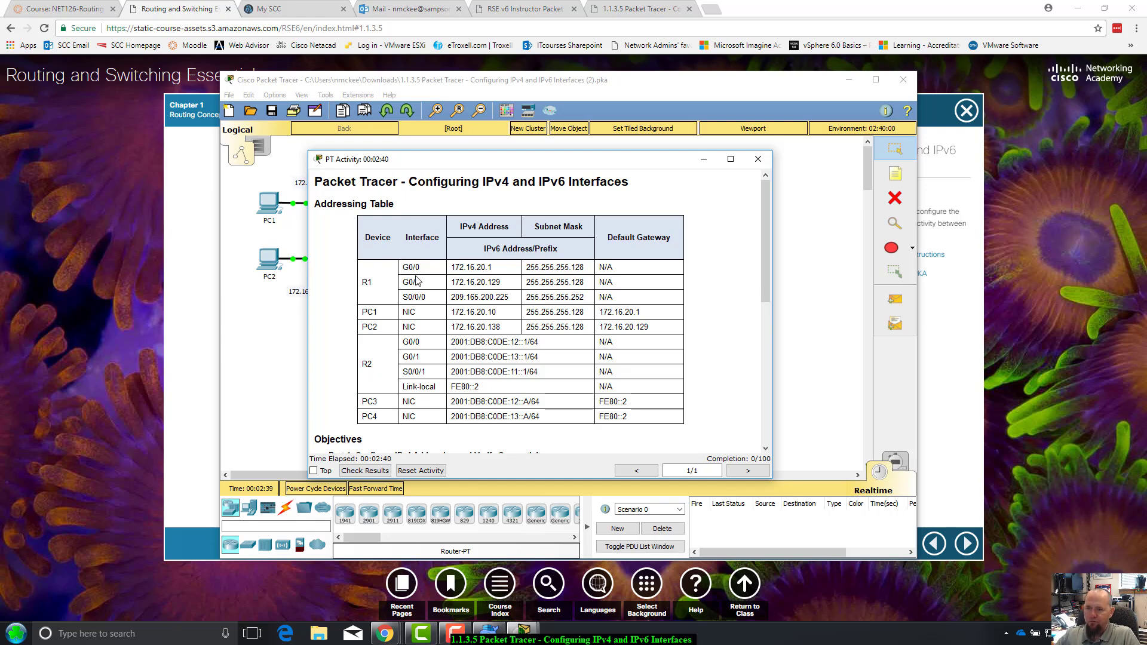
{"action": "scroll", "coordinate": [569, 299], "scroll_direction": "down", "scroll_amount": 5}
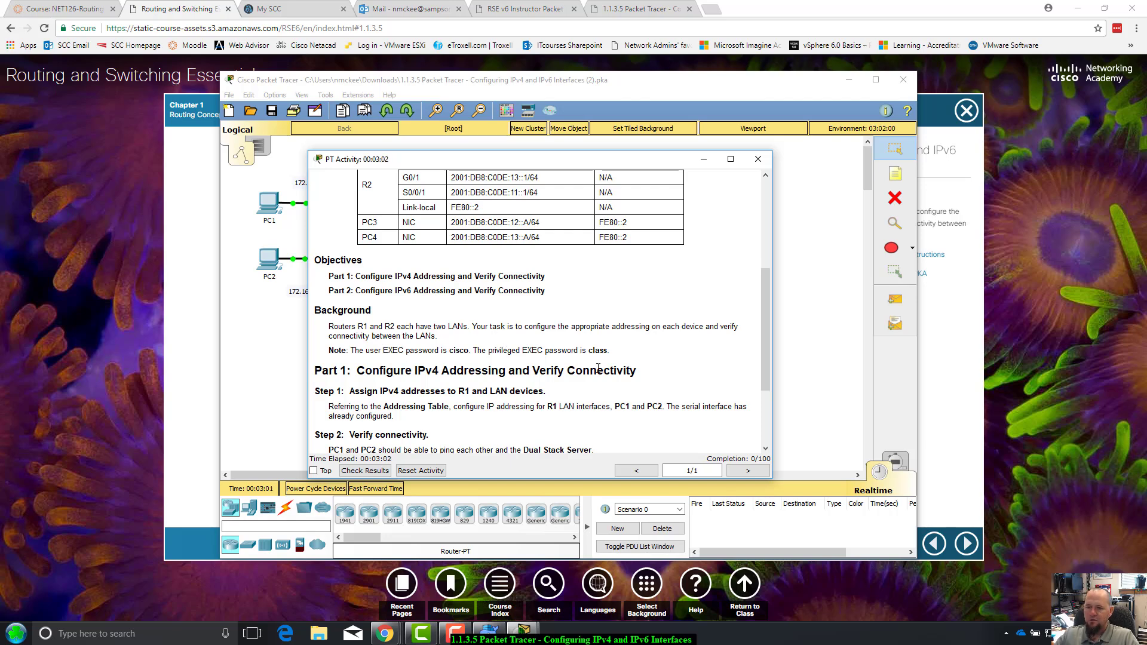
{"action": "scroll", "coordinate": [597, 367], "scroll_direction": "down", "scroll_amount": 3}
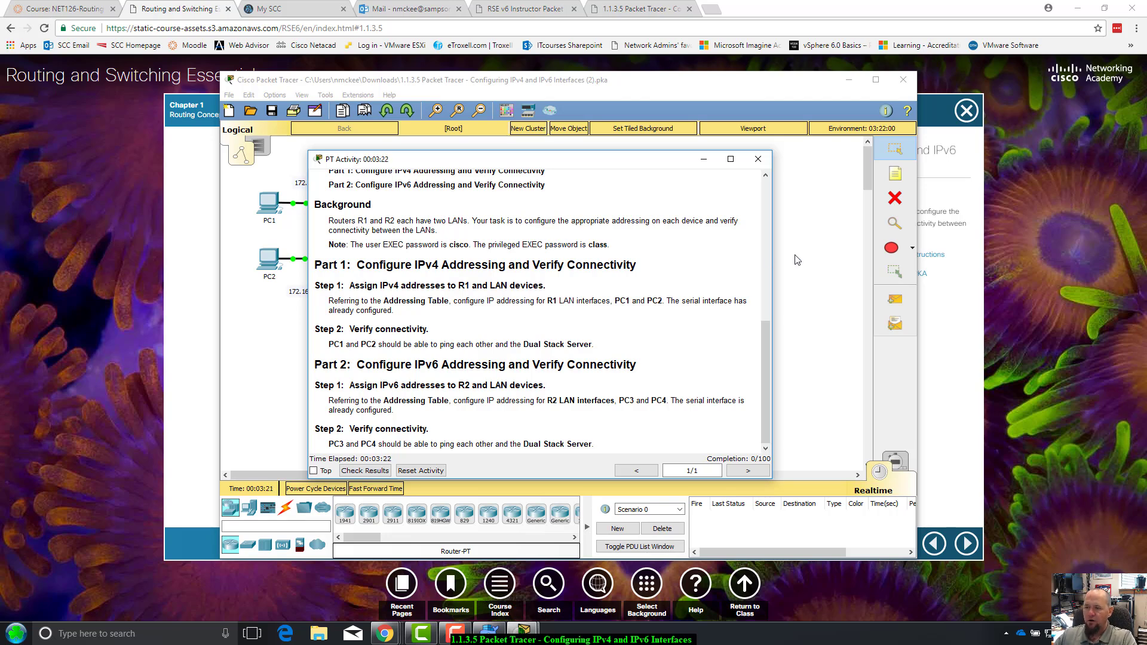
{"action": "left_click_drag", "start_coordinate": [667, 301], "coordinate": [744, 307]}
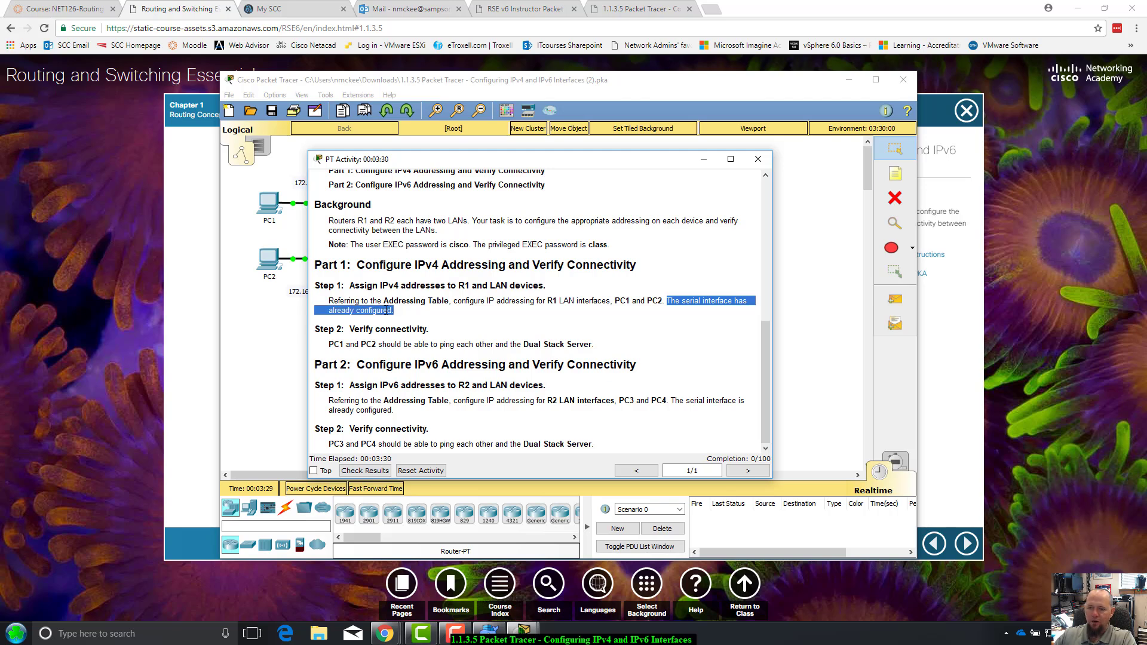
{"action": "left_click_drag", "start_coordinate": [665, 300], "coordinate": [743, 297]}
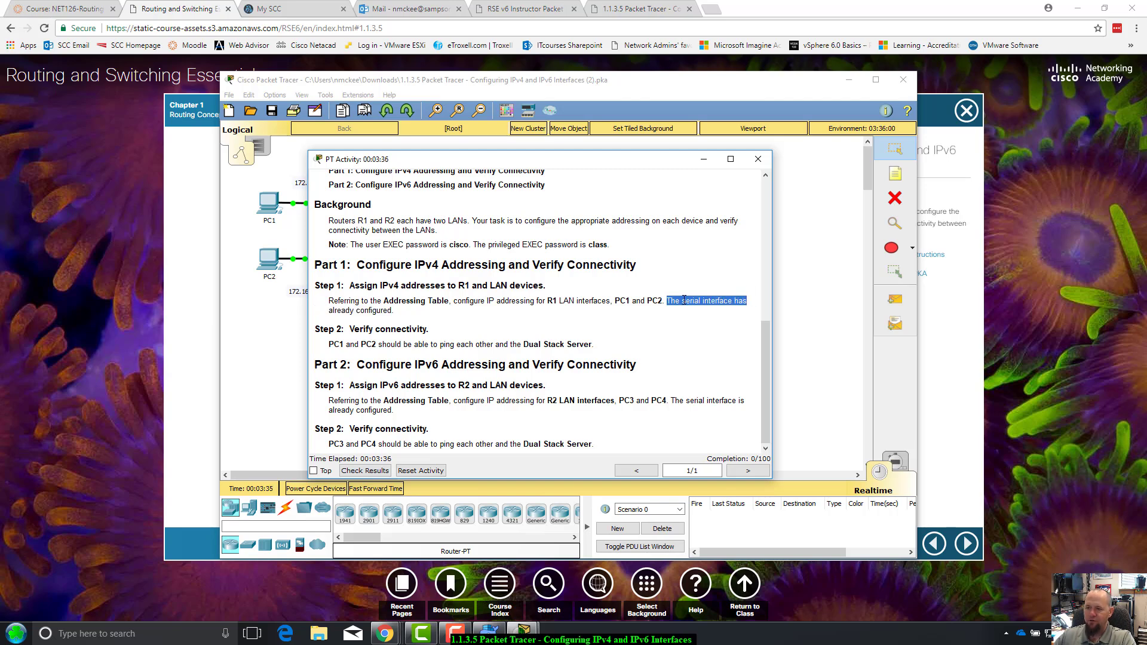
{"action": "left_click", "coordinate": [357, 325]}
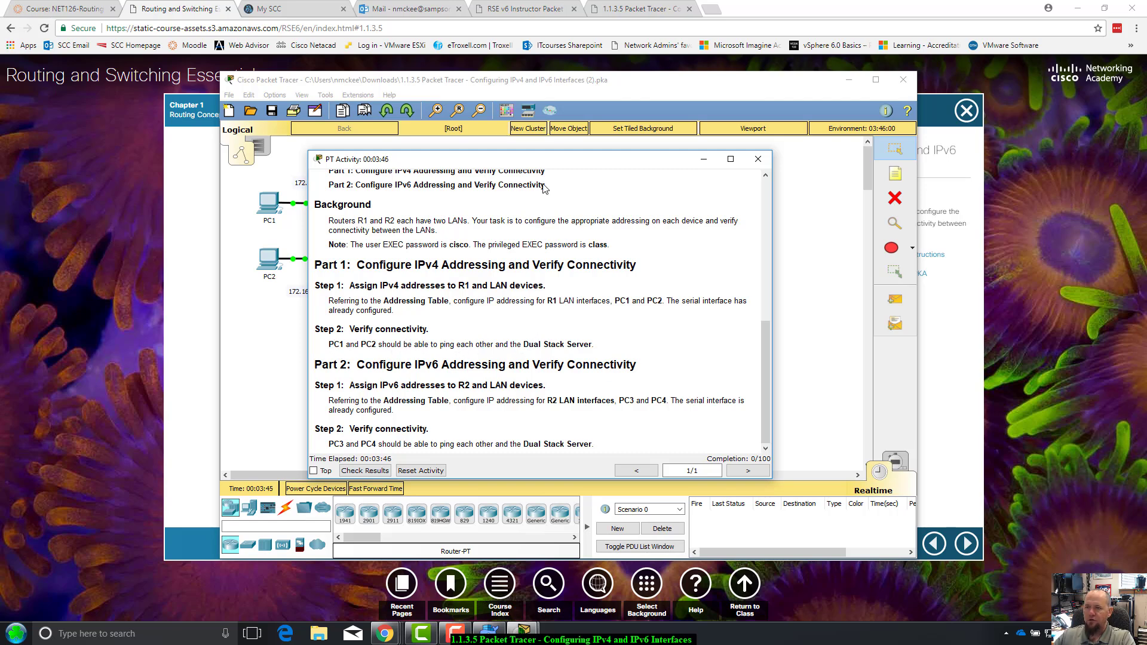
{"action": "left_click_drag", "start_coordinate": [542, 160], "coordinate": [925, 535]}
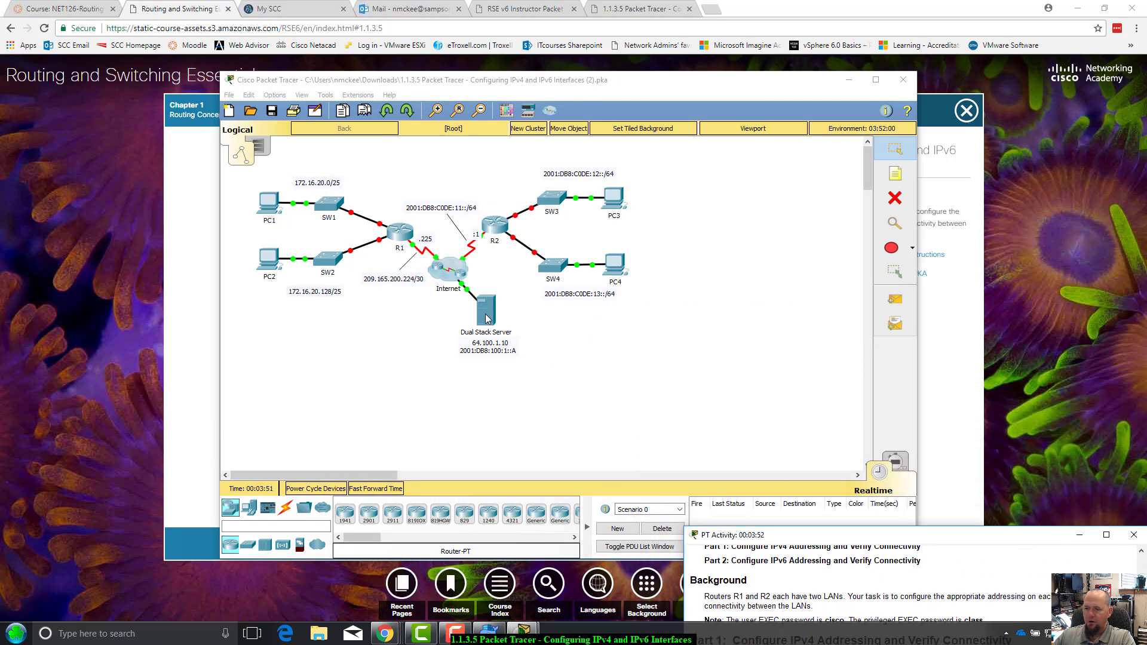
Bring the topology window in front of the PT Activity instructions and nudge it down
{"action": "left_click", "coordinate": [610, 376]}
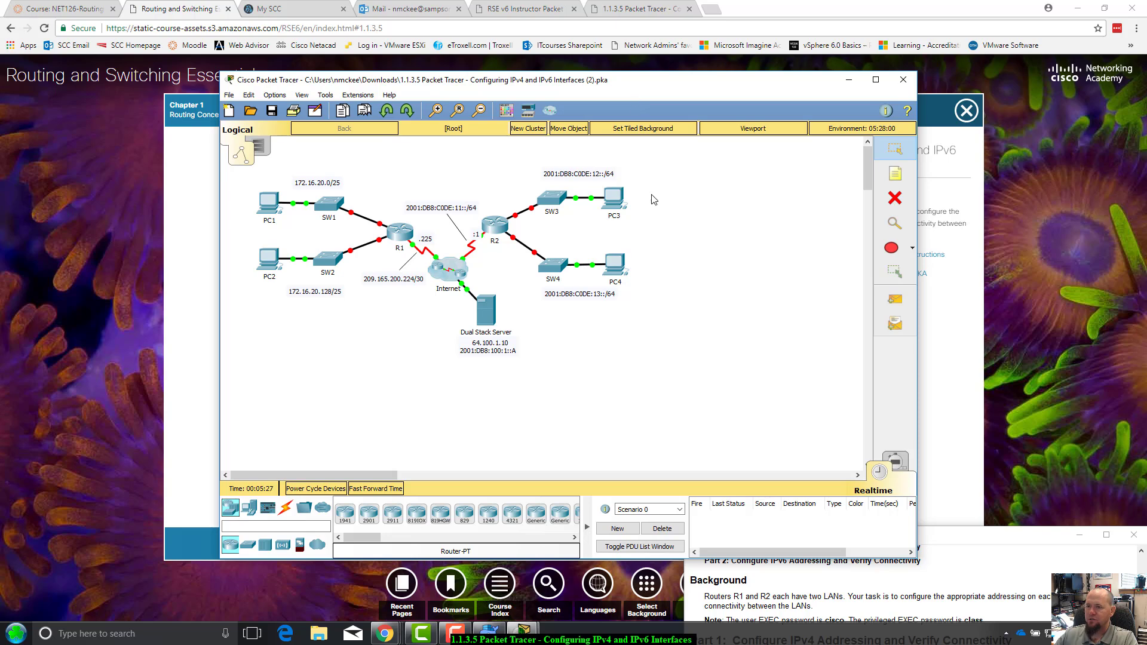
{"action": "left_click_drag", "start_coordinate": [632, 88], "coordinate": [627, 103]}
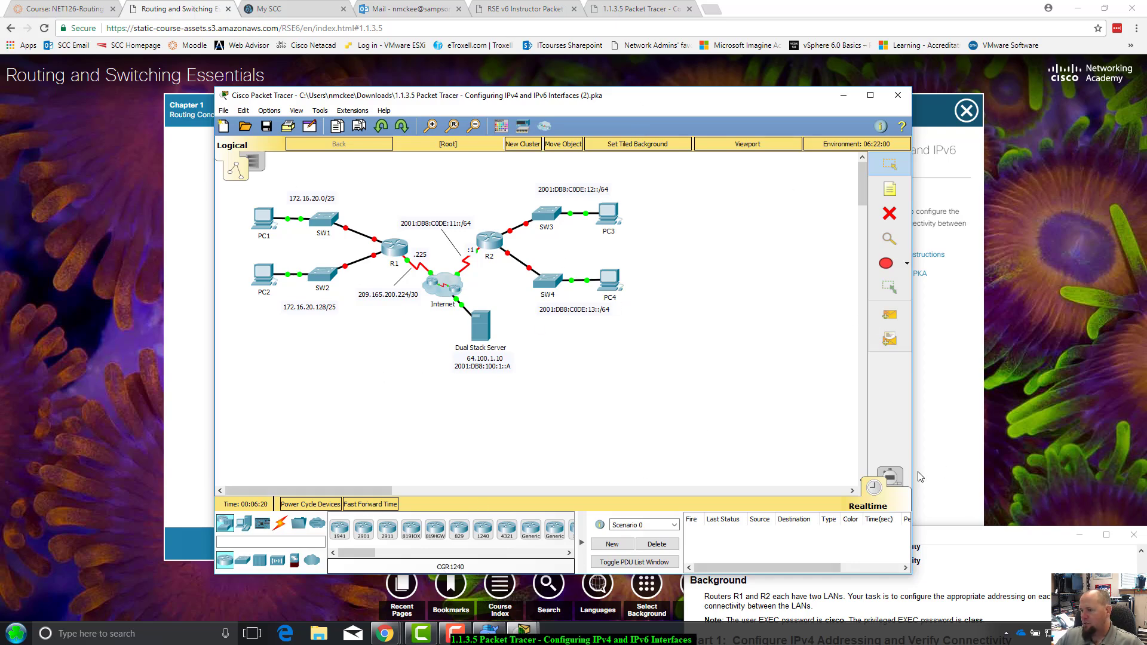
{"action": "left_click", "coordinate": [889, 477]}
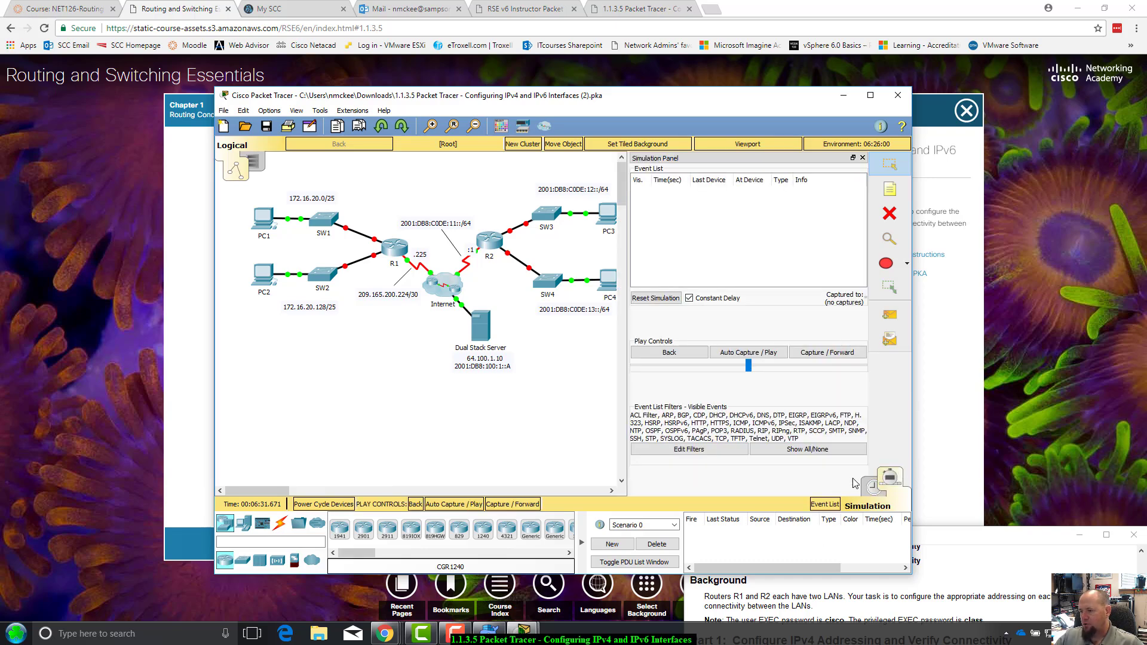
{"action": "left_click", "coordinate": [871, 487]}
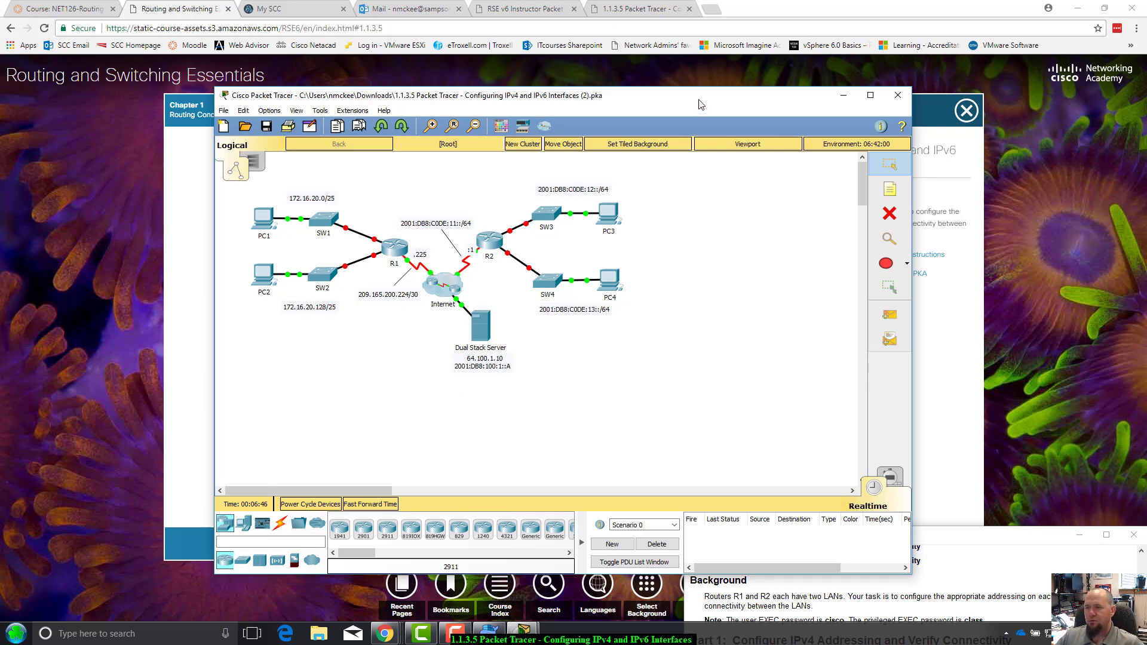
{"action": "left_click_drag", "start_coordinate": [700, 104], "coordinate": [595, 105]}
Rearrange the instructions and topology windows so both are visible side by side
{"action": "left_click_drag", "start_coordinate": [1011, 546], "coordinate": [951, 241]}
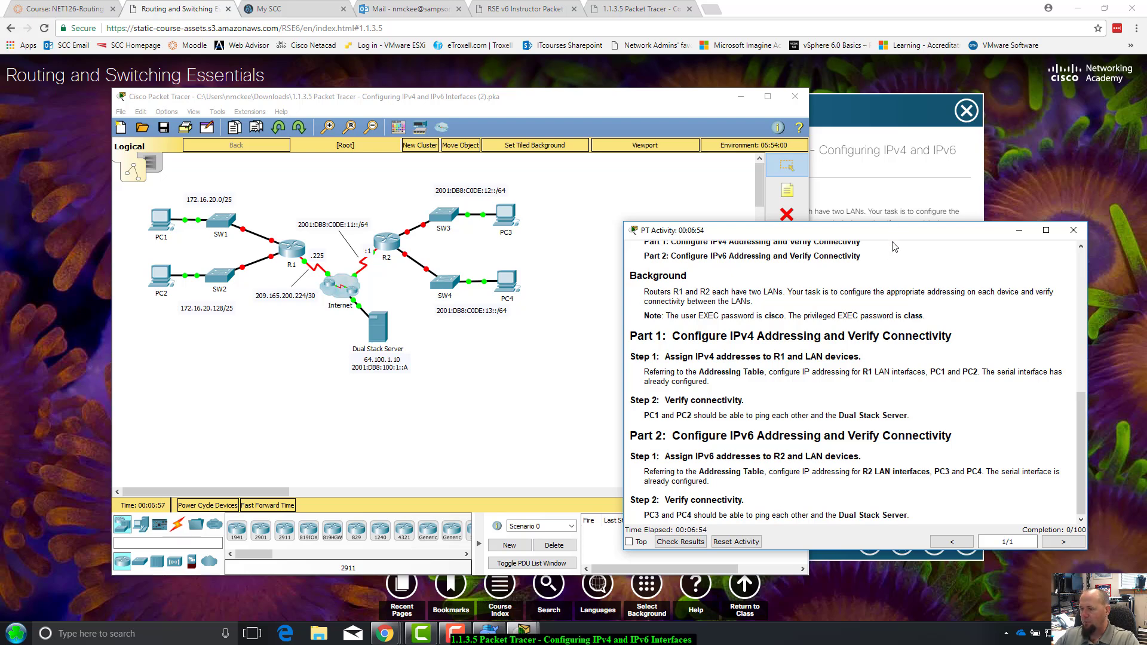
{"action": "left_click_drag", "start_coordinate": [894, 236], "coordinate": [916, 280]}
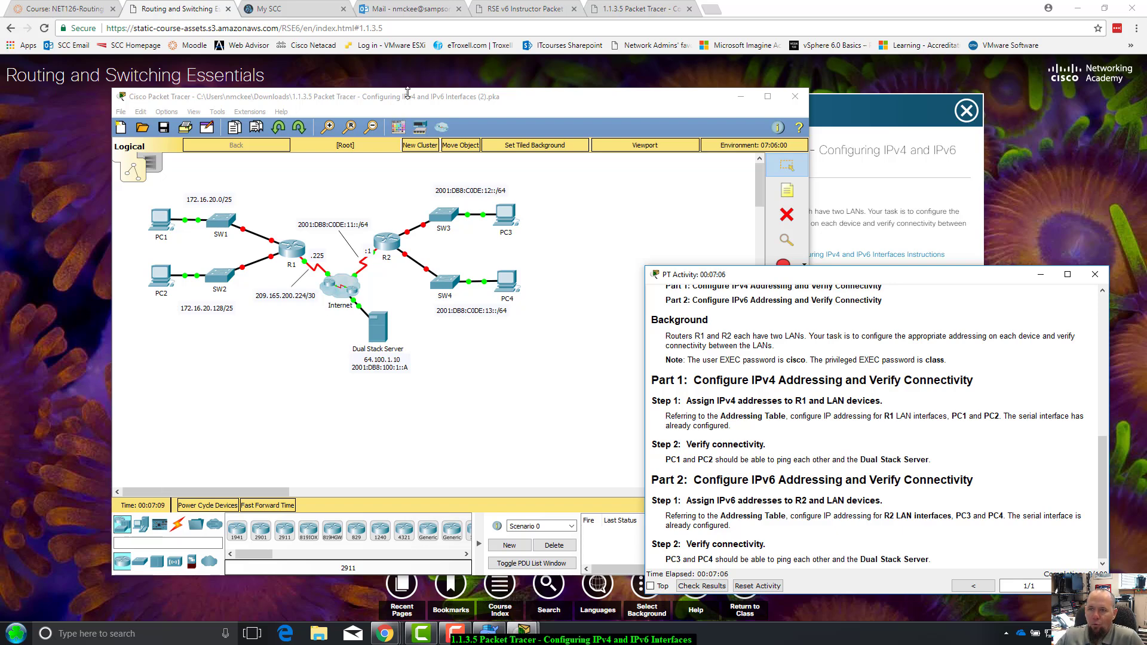
{"action": "left_click_drag", "start_coordinate": [410, 107], "coordinate": [355, 112]}
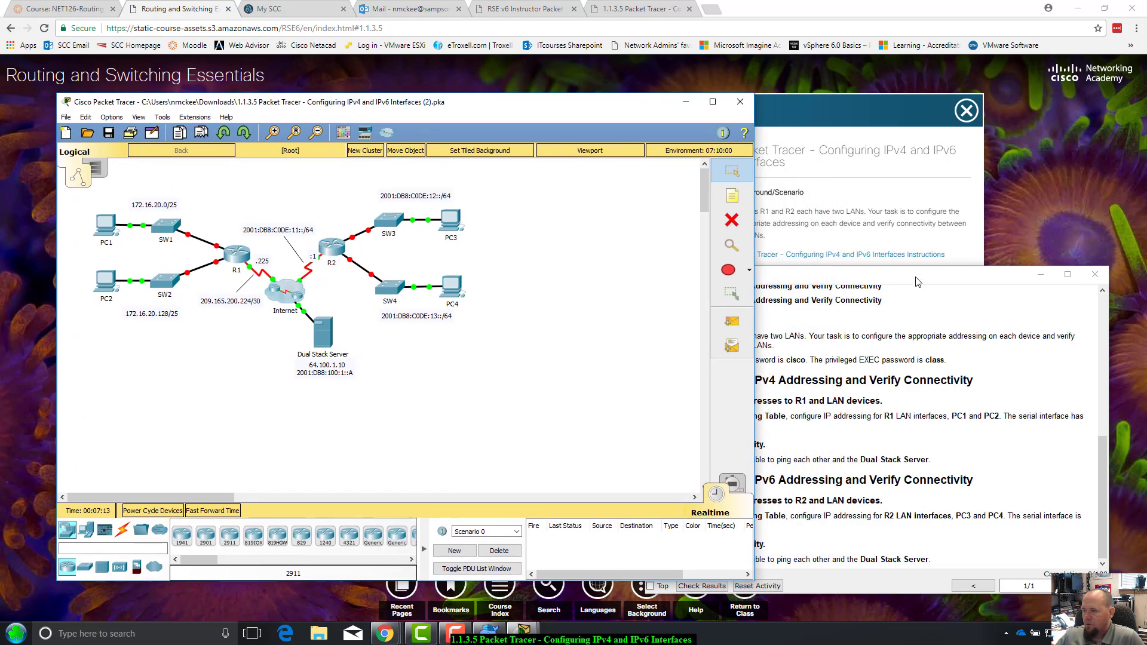
{"action": "left_click_drag", "start_coordinate": [917, 278], "coordinate": [908, 289]}
Highlight R1's G0/0 and G0/1 addressing rows and Part 1 Step 1, then open R1's device window
{"action": "scroll", "coordinate": [845, 443], "scroll_direction": "up", "scroll_amount": 5}
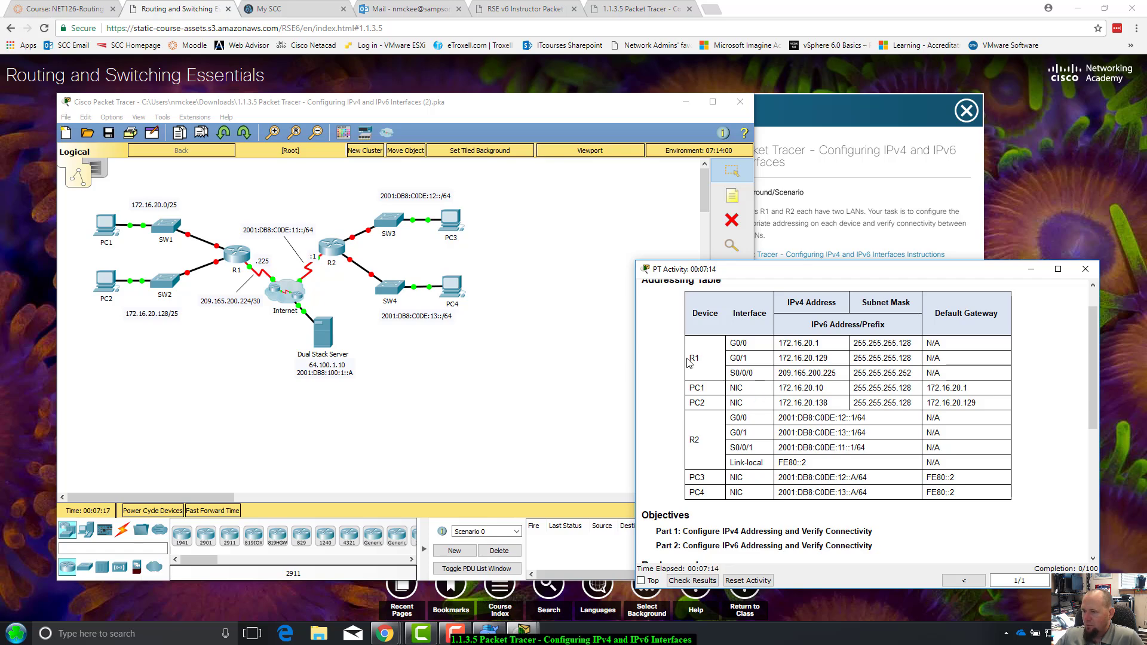
{"action": "left_click_drag", "start_coordinate": [733, 338], "coordinate": [946, 358]}
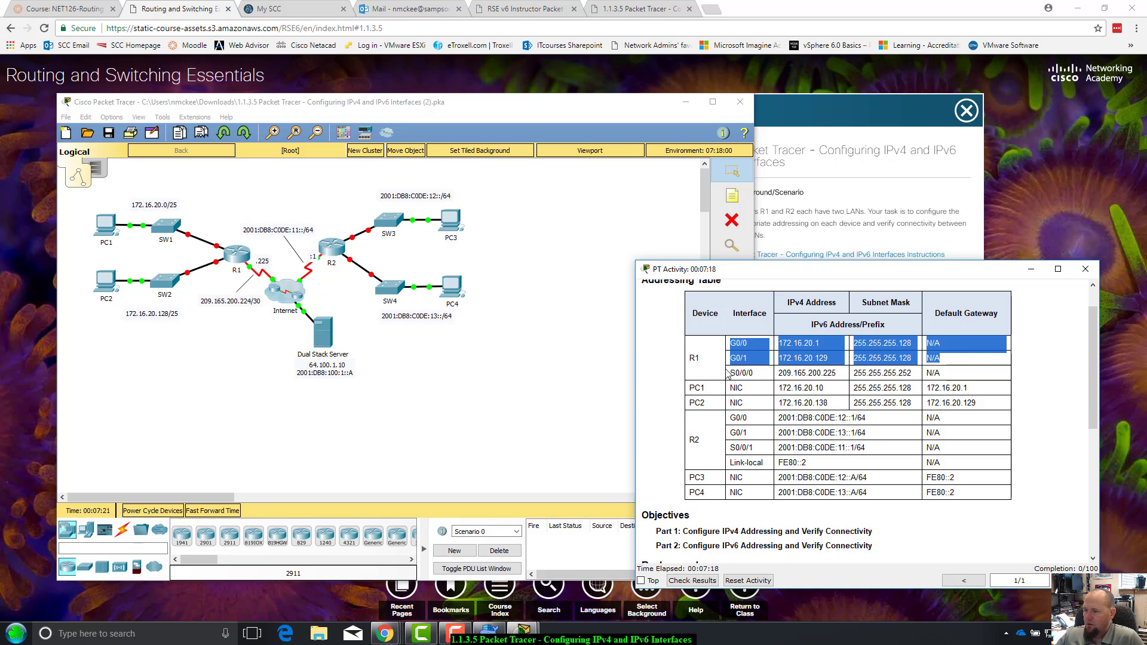
{"action": "scroll", "coordinate": [801, 372], "scroll_direction": "down", "scroll_amount": 3}
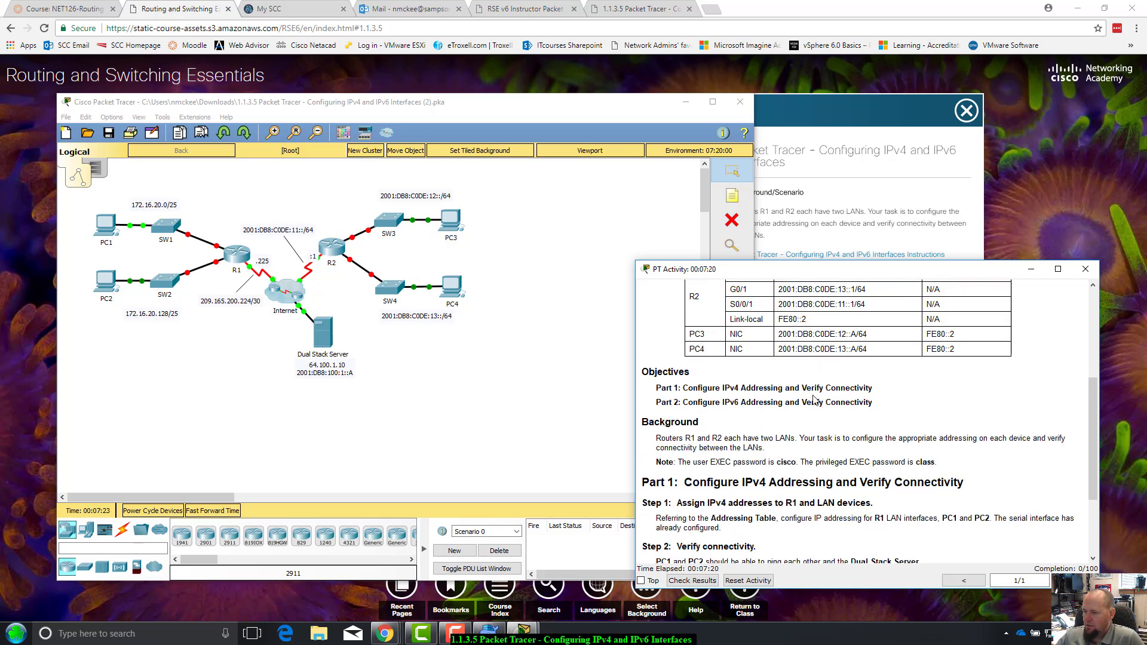
{"action": "scroll", "coordinate": [814, 400], "scroll_direction": "down", "scroll_amount": 2}
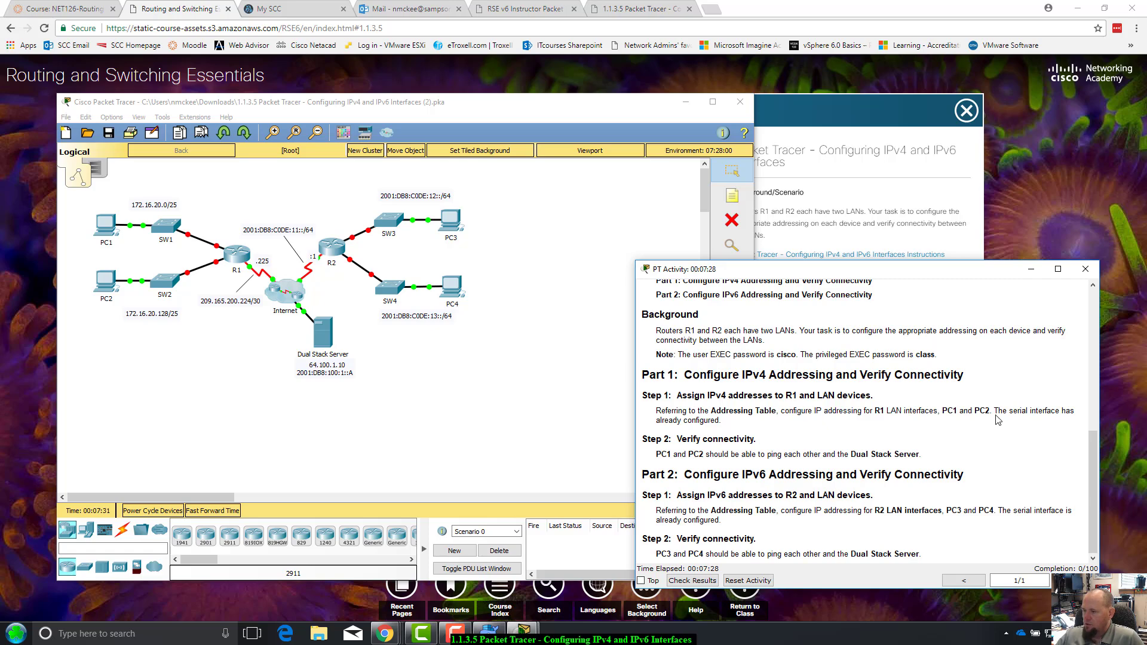
{"action": "left_click_drag", "start_coordinate": [994, 412], "coordinate": [1091, 408]}
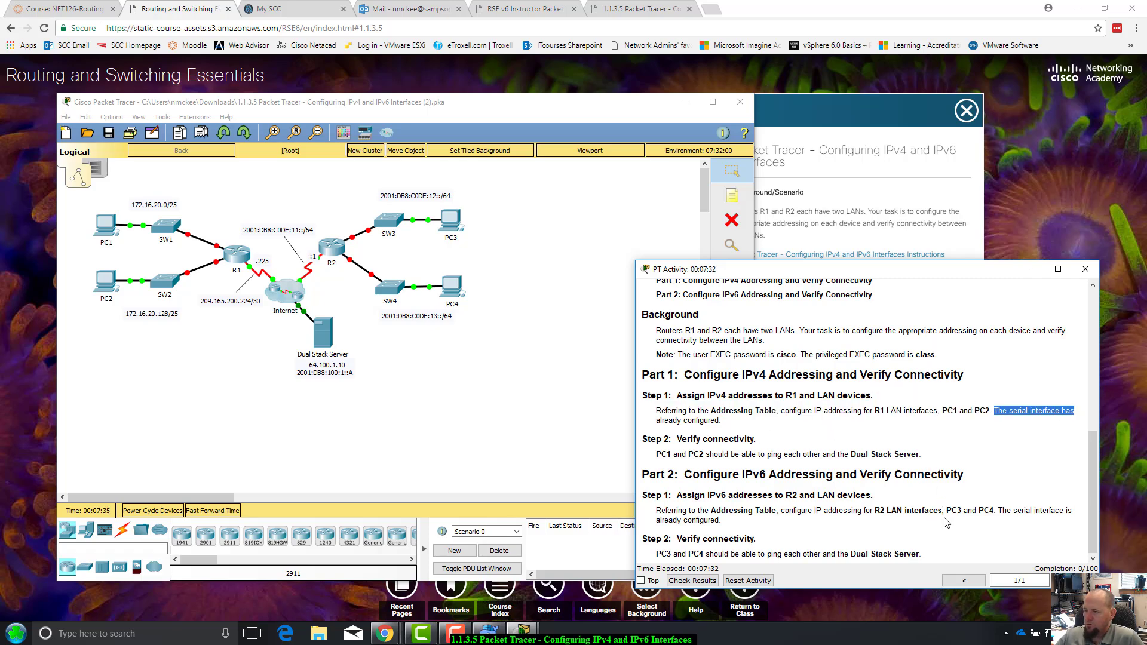
{"action": "scroll", "coordinate": [946, 523], "scroll_direction": "up", "scroll_amount": 10}
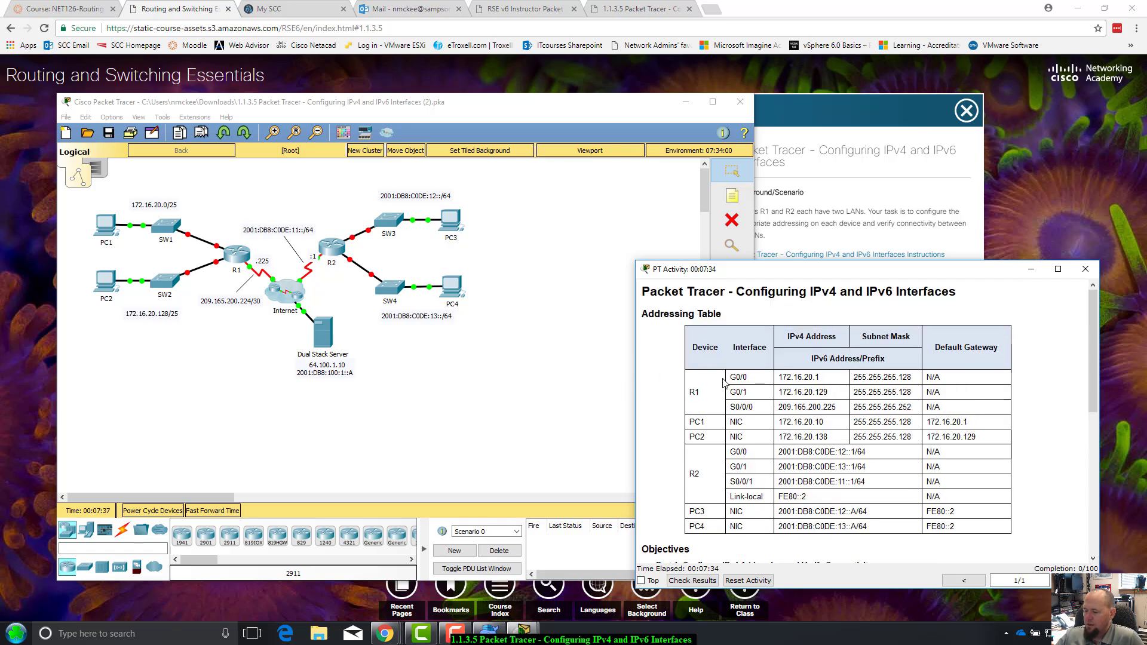
{"action": "left_click", "coordinate": [236, 255]}
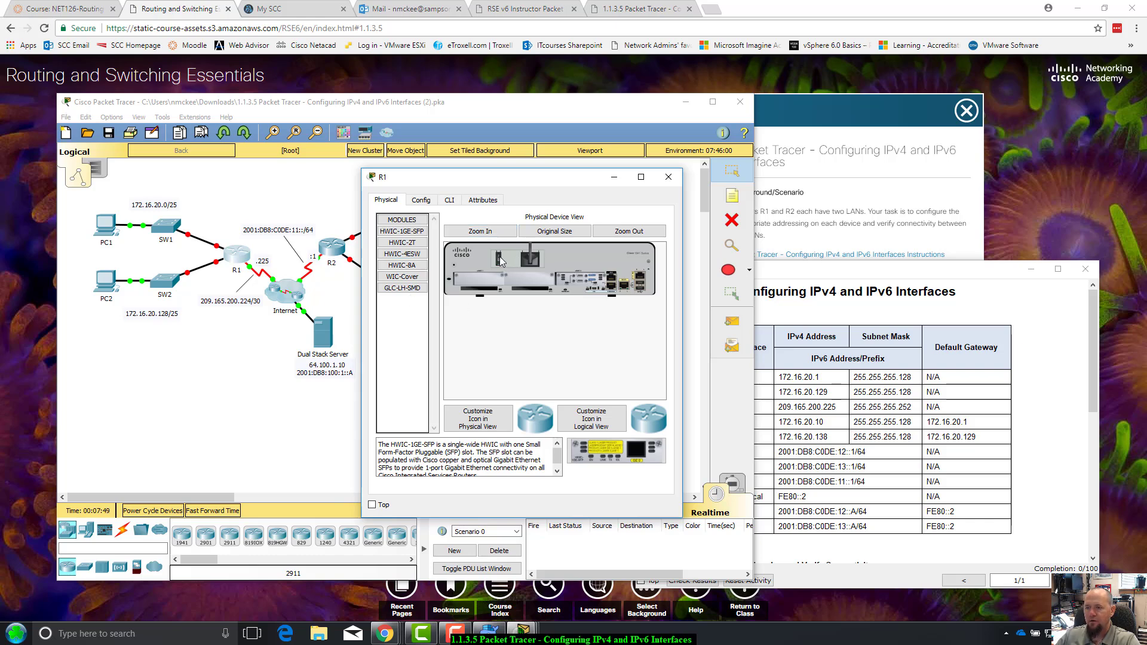
Try R1's power switch, dismiss the power-locked notice, and reopen R1's device window
{"action": "left_click", "coordinate": [501, 261]}
{"action": "left_click", "coordinate": [439, 361]}
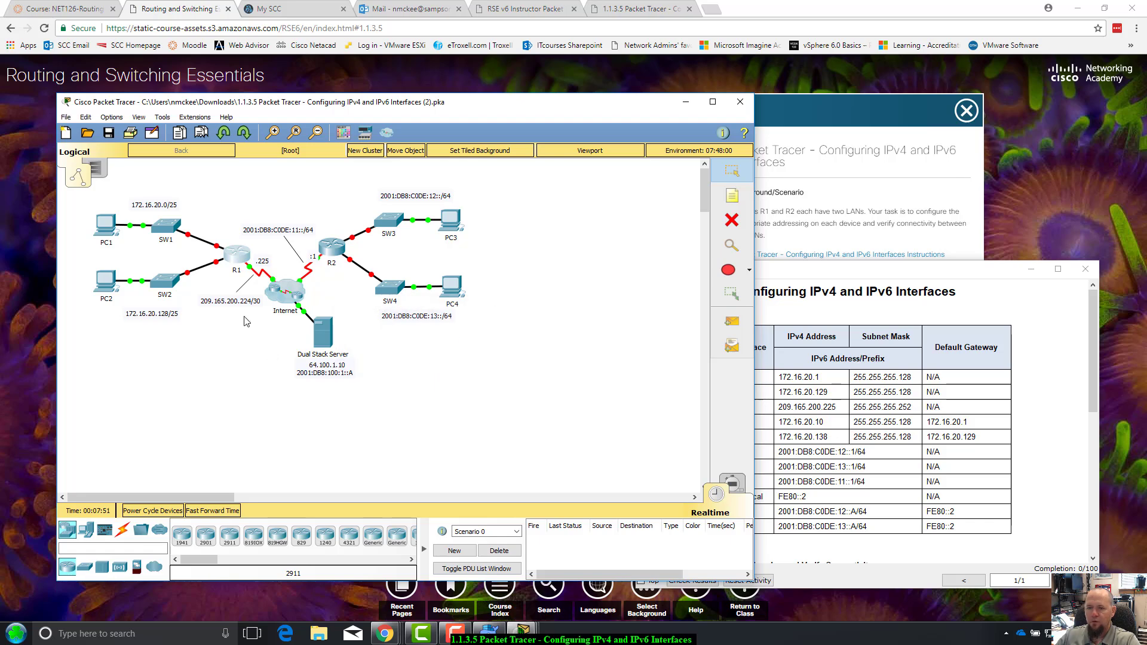
{"action": "left_click", "coordinate": [235, 255]}
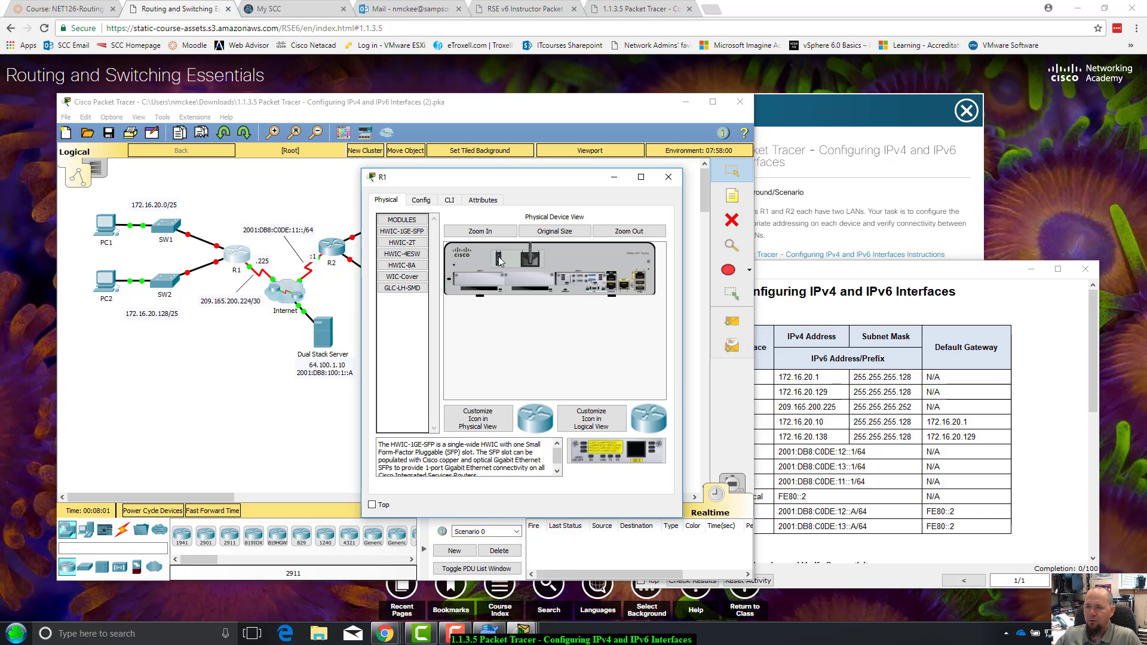
Switch R1 to its CLI and press Enter to reach the Password prompt
{"action": "left_click", "coordinate": [450, 201]}
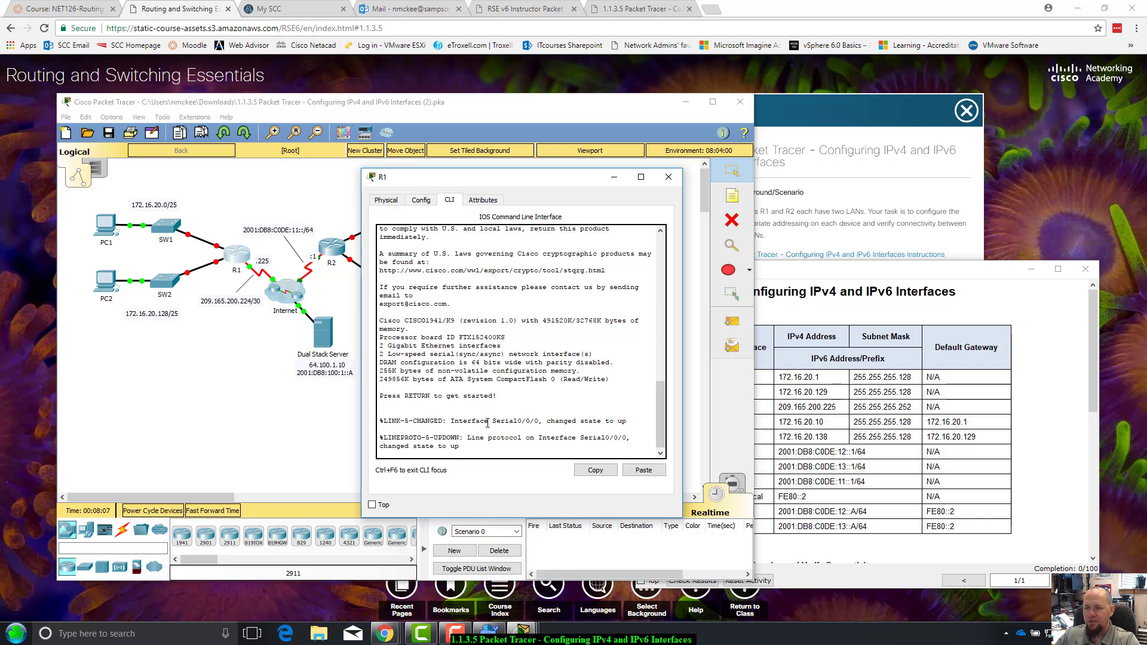
{"action": "left_click_drag", "start_coordinate": [536, 177], "coordinate": [519, 176]}
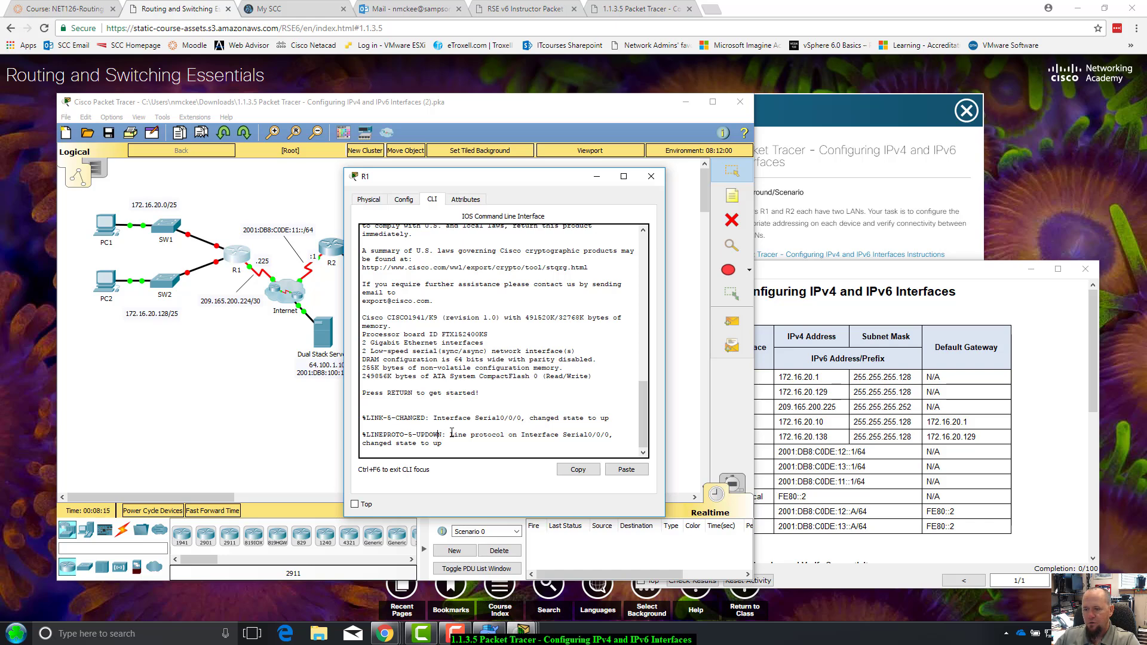
{"action": "left_click_drag", "start_coordinate": [439, 434], "coordinate": [517, 439]}
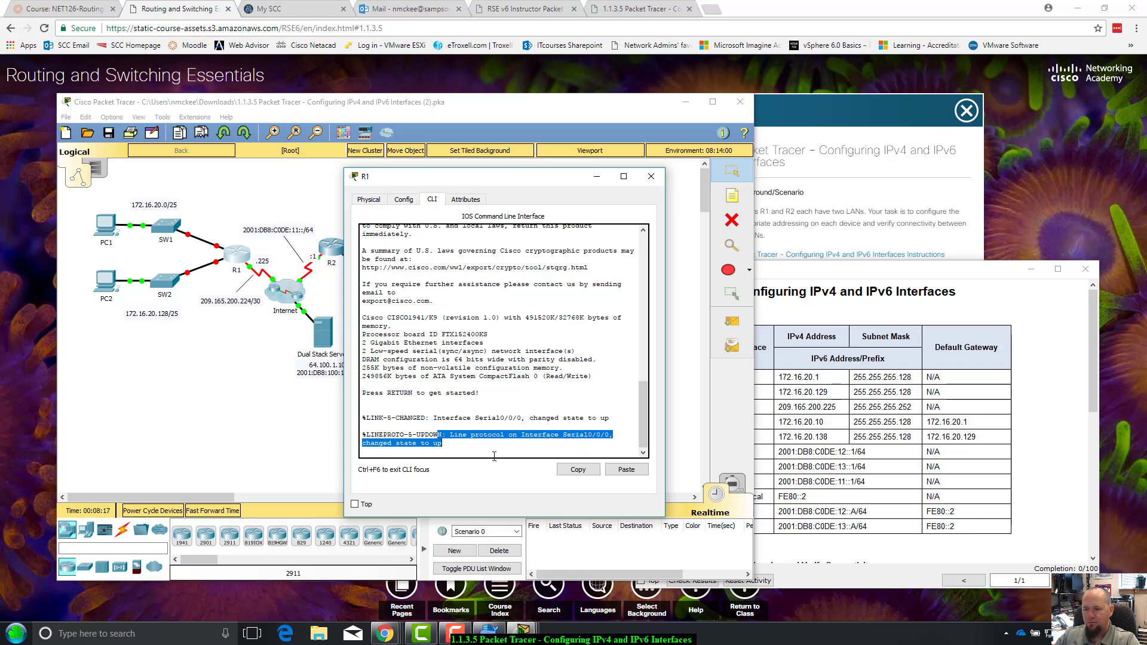
{"action": "left_click", "coordinate": [418, 435]}
{"action": "triple_click", "coordinate": [396, 416]}
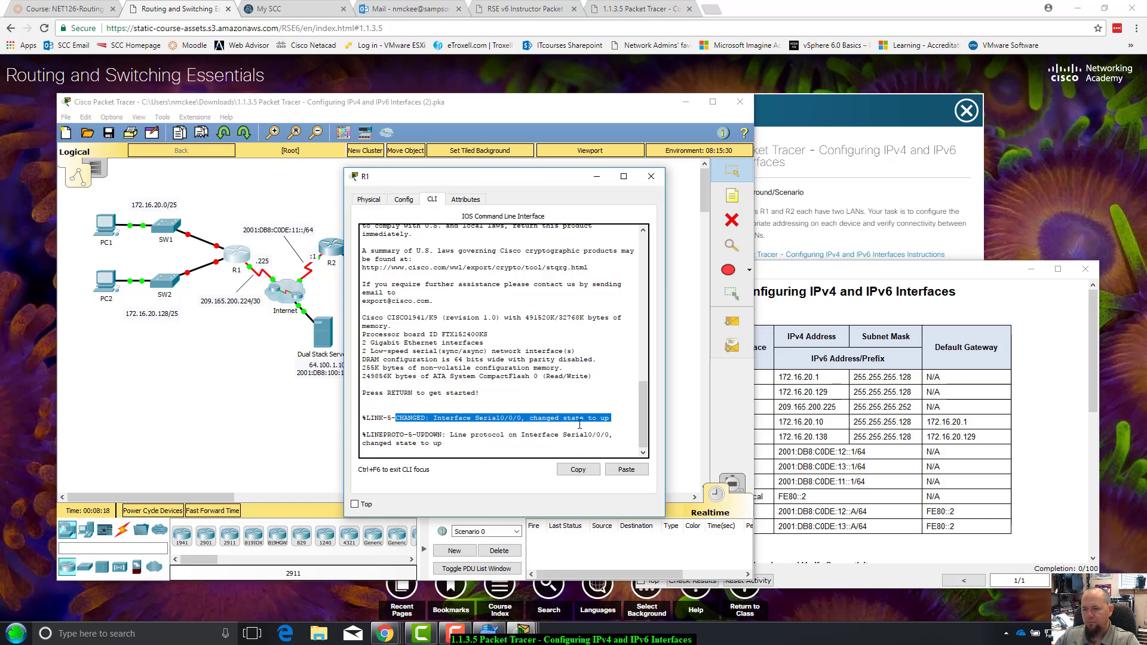
{"action": "left_click", "coordinate": [476, 447]}
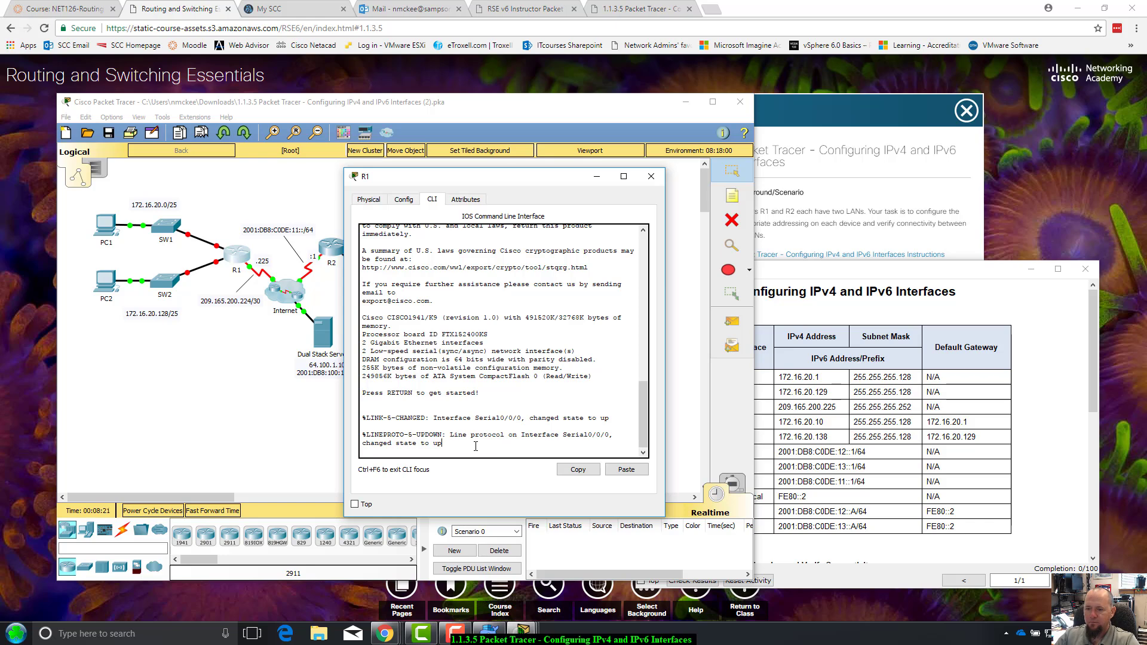
{"action": "key", "text": "Return"}
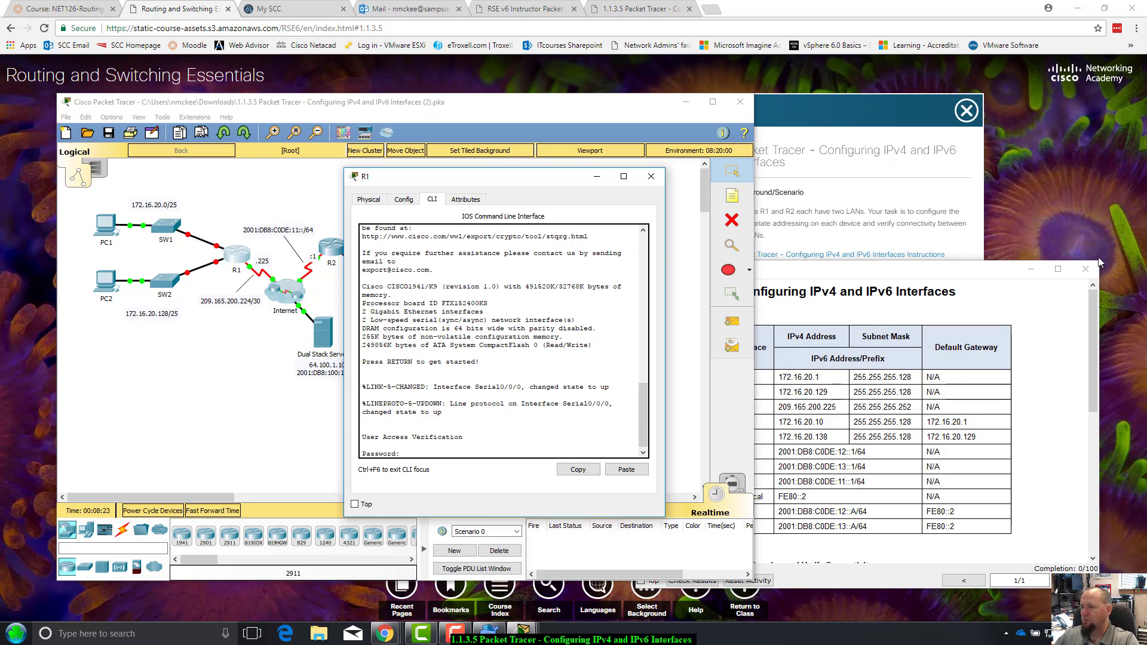
Find the user EXEC password in the instructions' Note, then return to R1's CLI
{"action": "left_click", "coordinate": [993, 272]}
{"action": "left_click_drag", "start_coordinate": [993, 271], "coordinate": [1017, 188]}
{"action": "scroll", "coordinate": [1063, 414], "scroll_direction": "down", "scroll_amount": 3}
{"action": "scroll", "coordinate": [1063, 414], "scroll_direction": "down", "scroll_amount": 2}
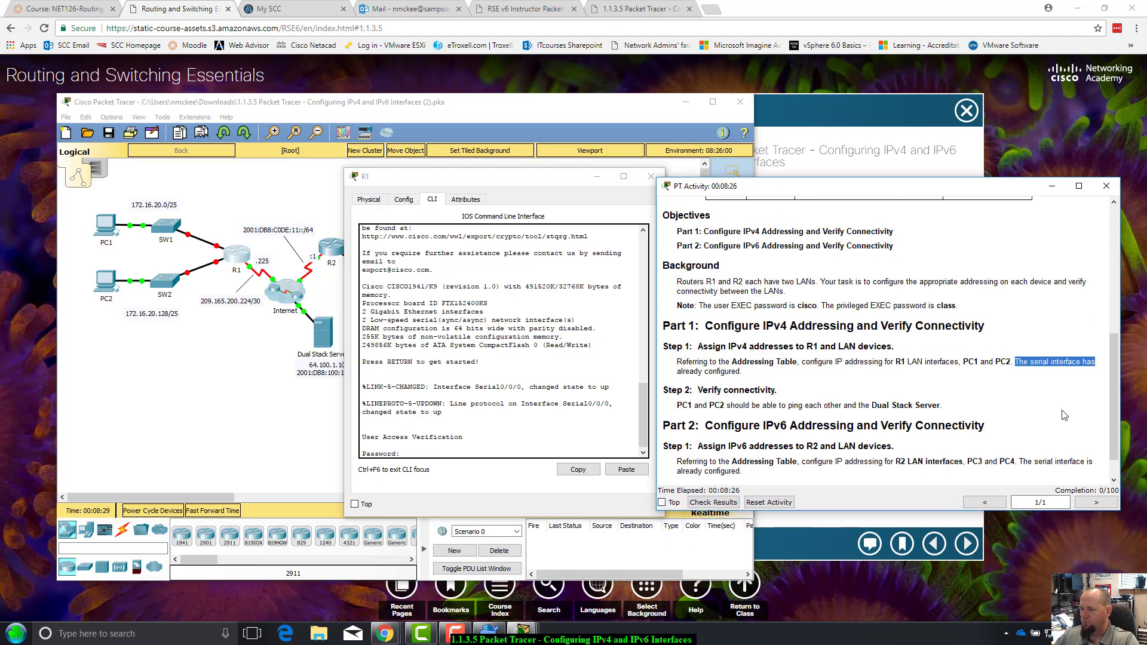
{"action": "left_click", "coordinate": [1044, 388]}
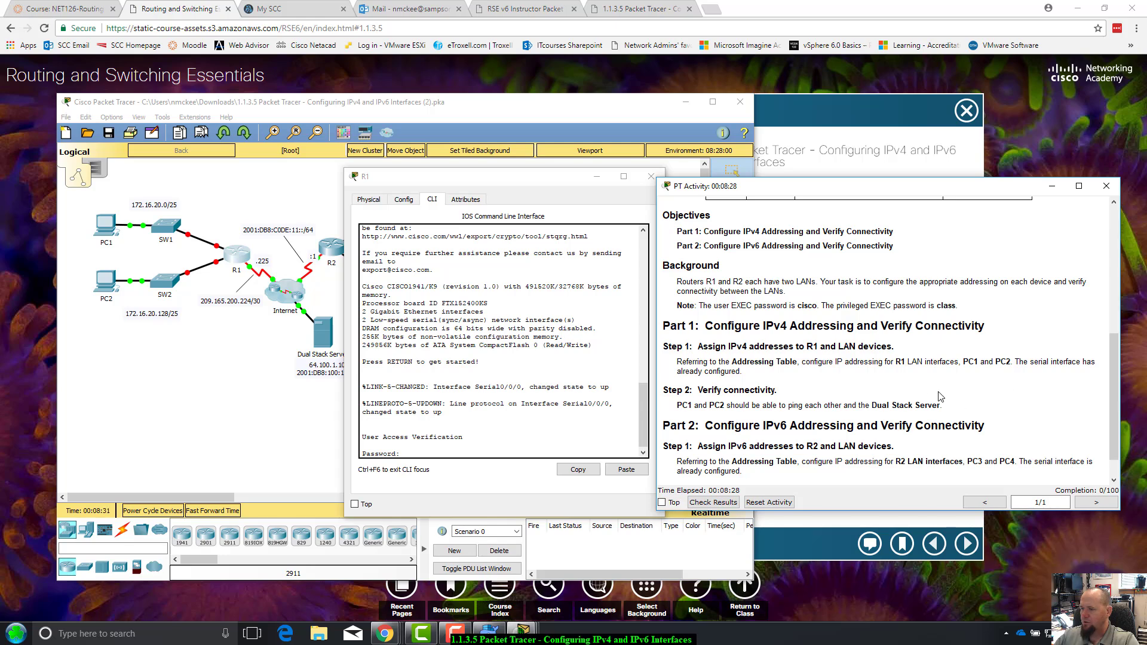
{"action": "scroll", "coordinate": [922, 387], "scroll_direction": "up", "scroll_amount": 2}
{"action": "scroll", "coordinate": [920, 386], "scroll_direction": "down", "scroll_amount": 1}
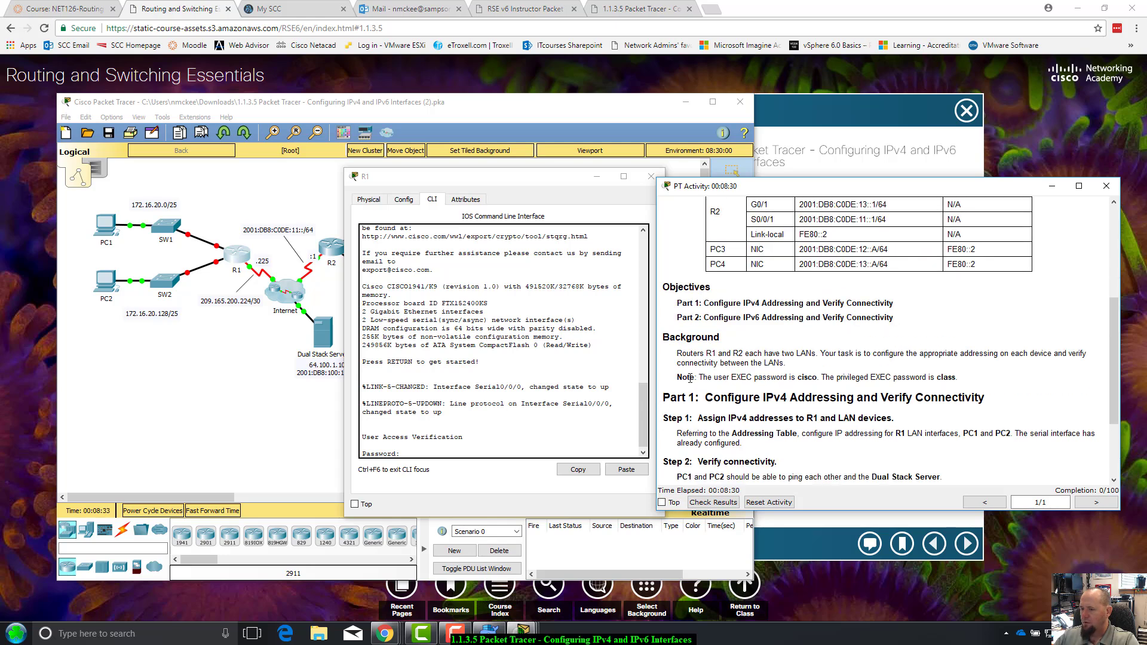
{"action": "left_click_drag", "start_coordinate": [690, 378], "coordinate": [813, 373]}
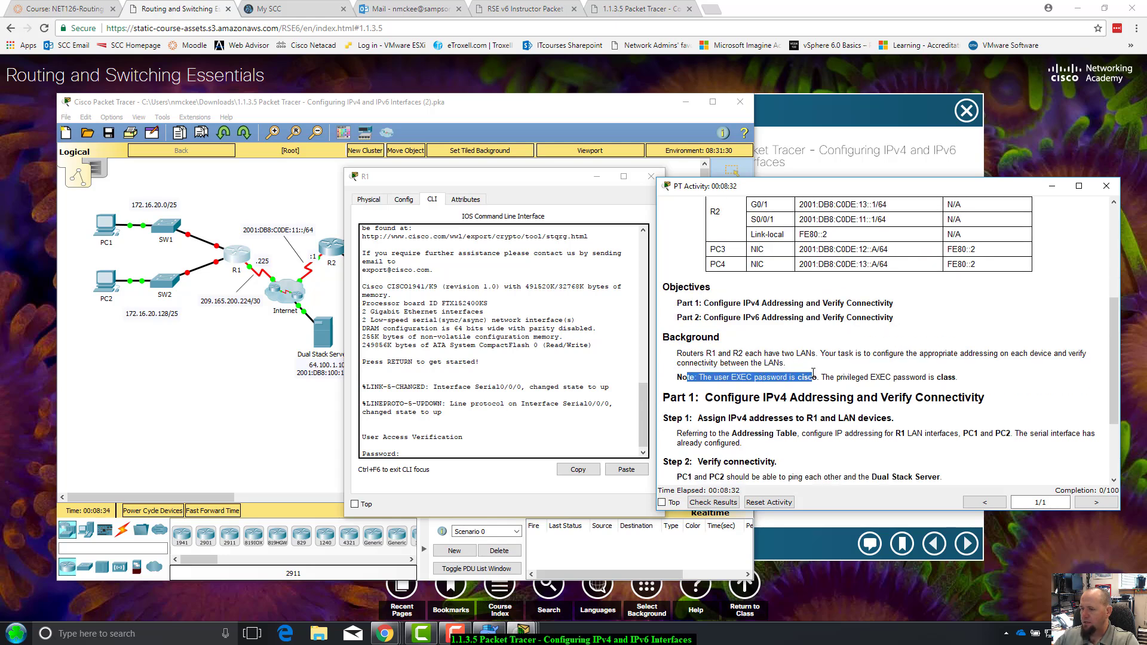
{"action": "left_click", "coordinate": [412, 451]}
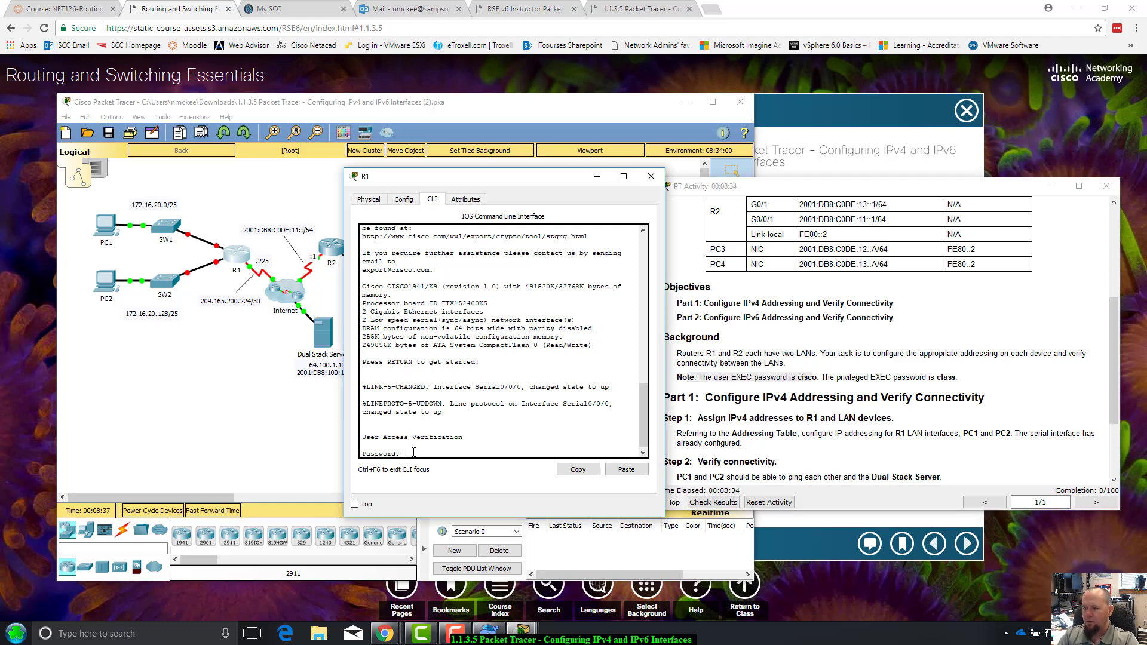
Log into R1 with the user and enable passwords, then run show run
{"action": "type", "text": "cisco"}
{"action": "key", "text": "Return"}
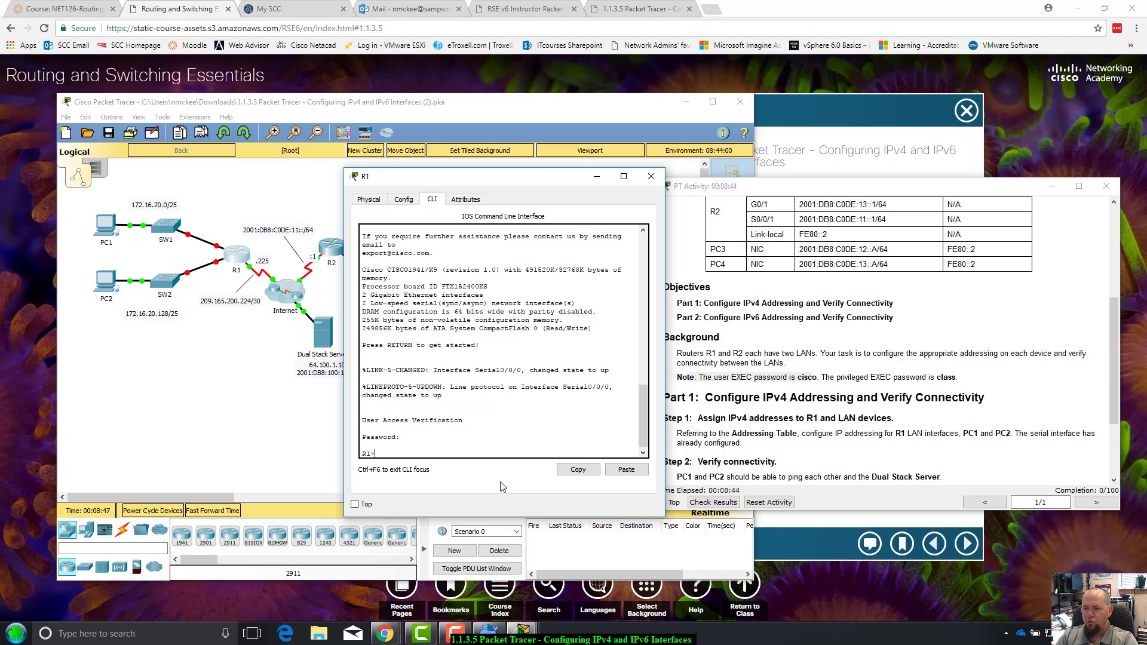
{"action": "key", "text": "Return"}
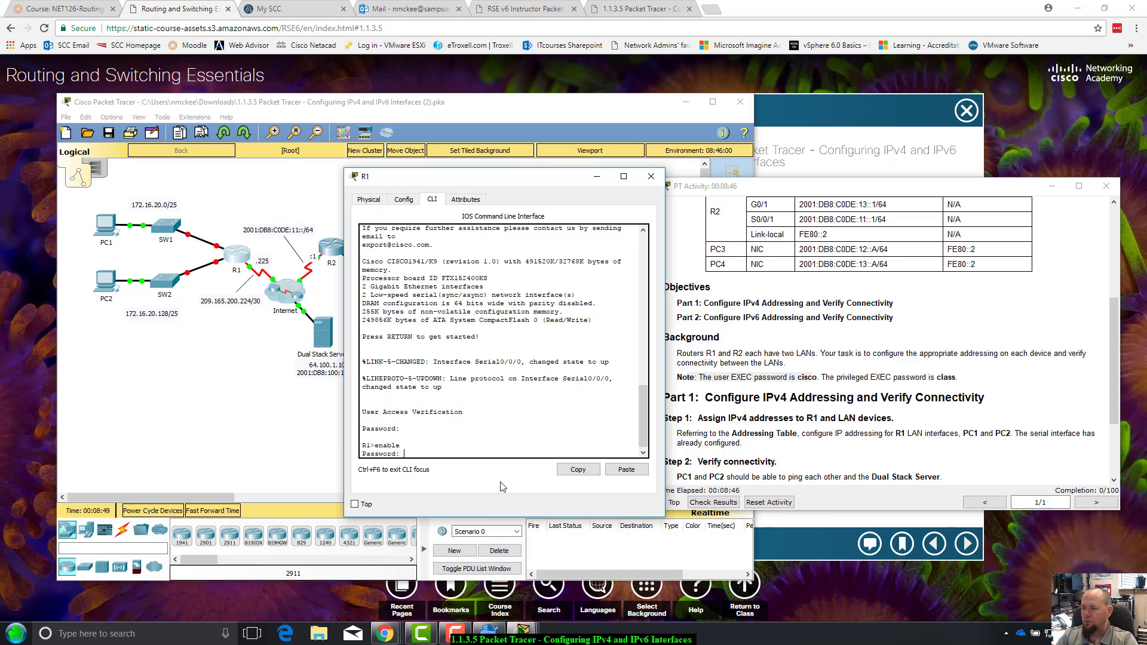
{"action": "key", "text": "Return"}
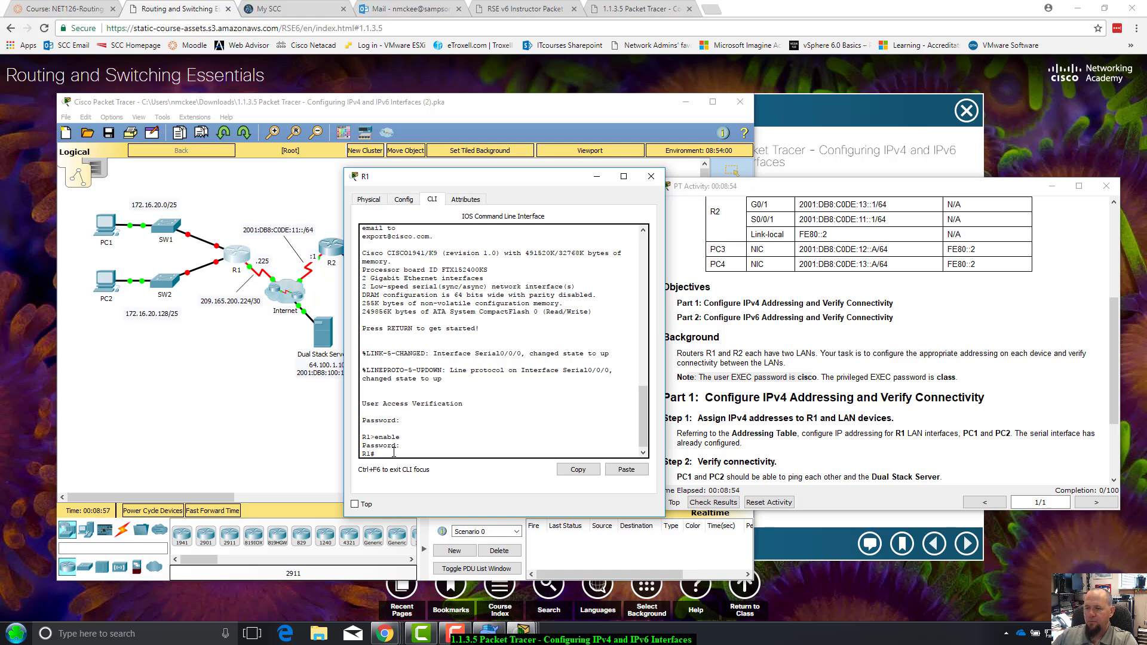
{"action": "left_click_drag", "start_coordinate": [550, 181], "coordinate": [529, 181]}
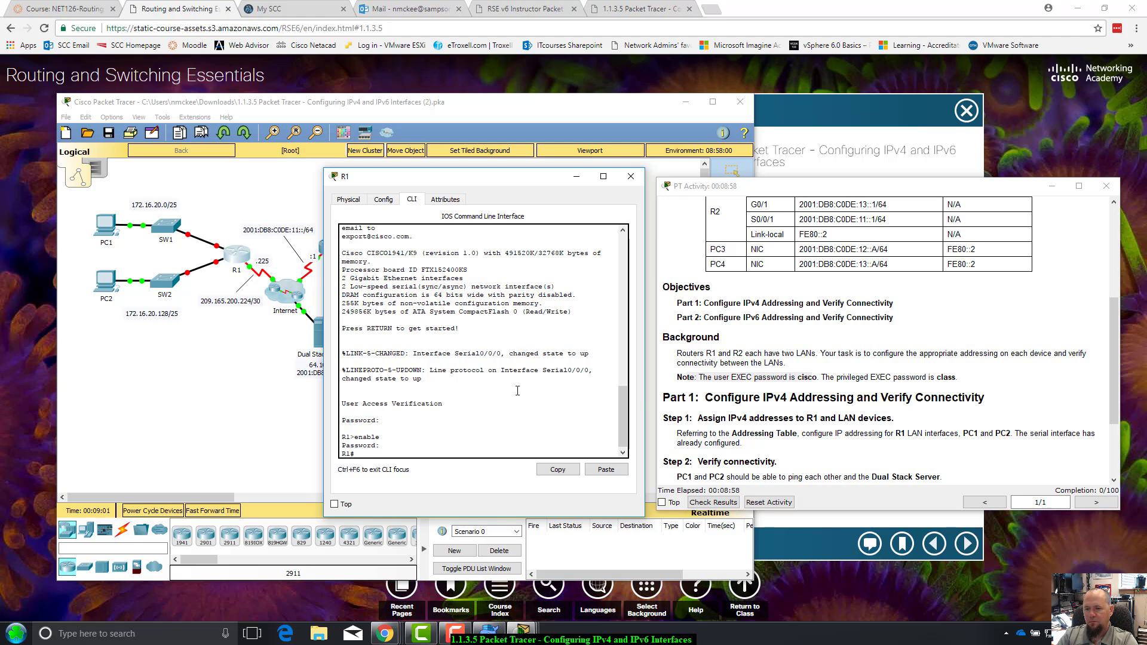
{"action": "type", "text": "how run"}
{"action": "key", "text": "Return"}
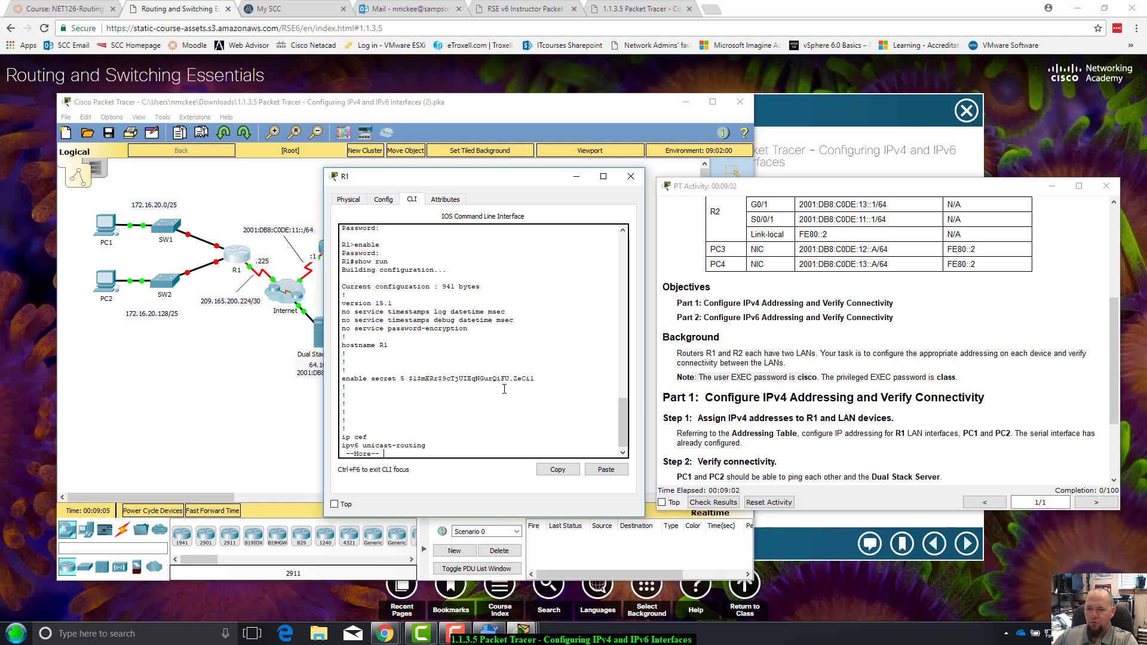
Page through R1's config, noting G0/0 and G0/1 have no IP address and are shutdown, then quit
{"action": "scroll", "coordinate": [480, 404], "scroll_direction": "up", "scroll_amount": 8}
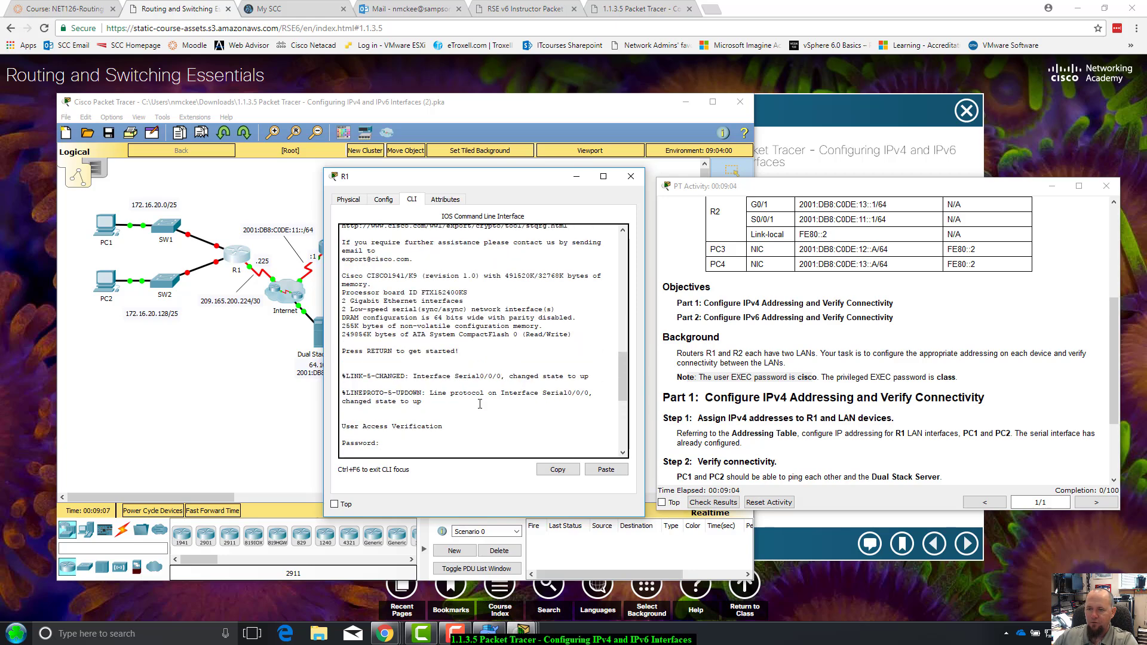
{"action": "scroll", "coordinate": [480, 404], "scroll_direction": "down", "scroll_amount": 8}
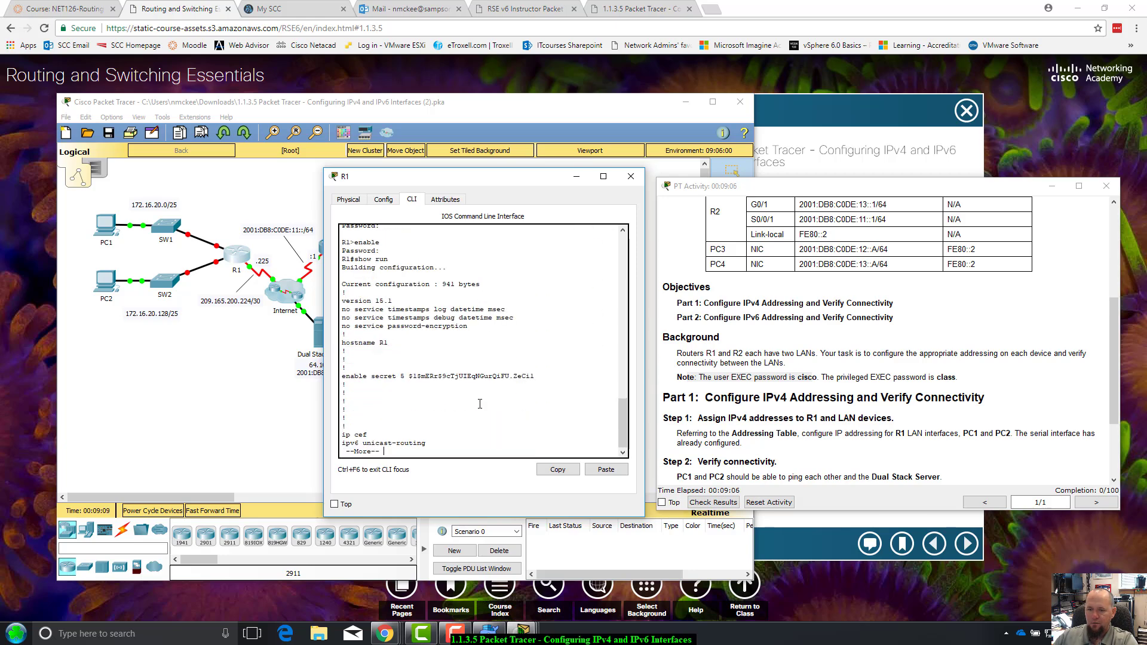
{"action": "key", "text": "space"}
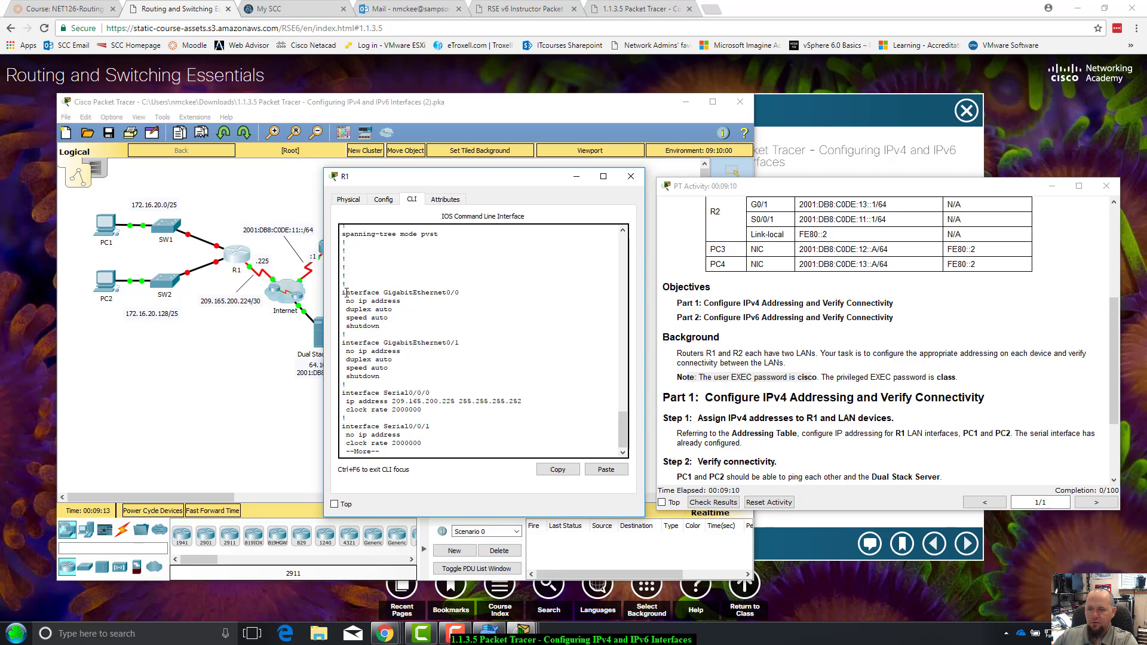
{"action": "left_click_drag", "start_coordinate": [345, 292], "coordinate": [460, 328]}
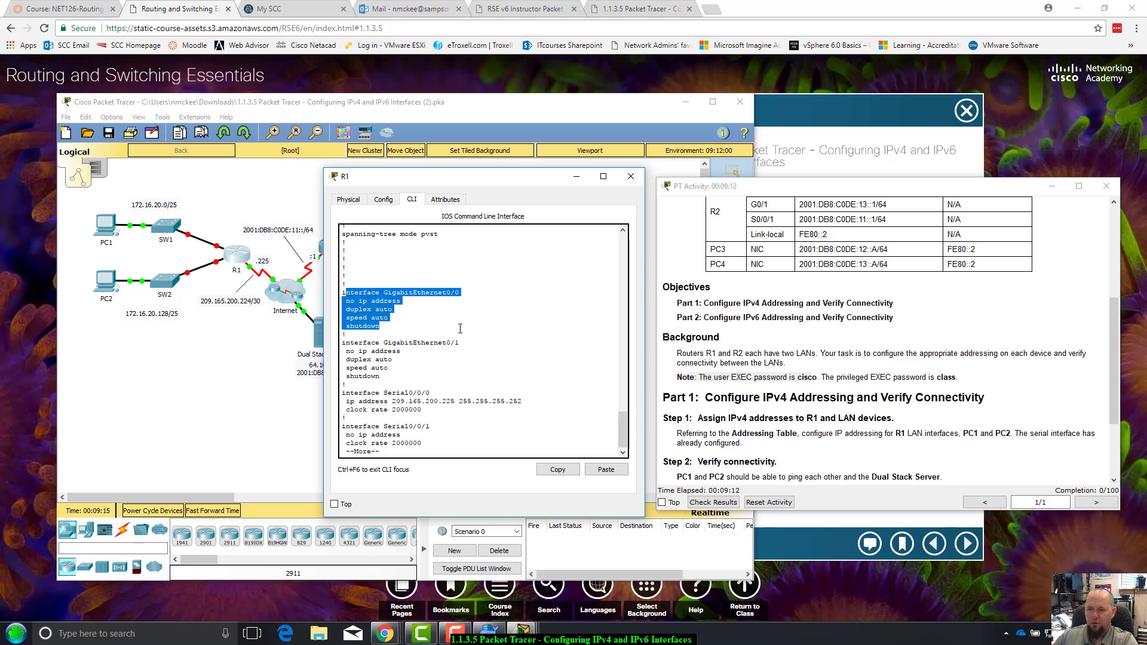
{"action": "left_click", "coordinate": [451, 326]}
{"action": "left_click_drag", "start_coordinate": [347, 300], "coordinate": [458, 292]}
{"action": "left_click", "coordinate": [356, 299]}
{"action": "left_click_drag", "start_coordinate": [350, 326], "coordinate": [458, 342]}
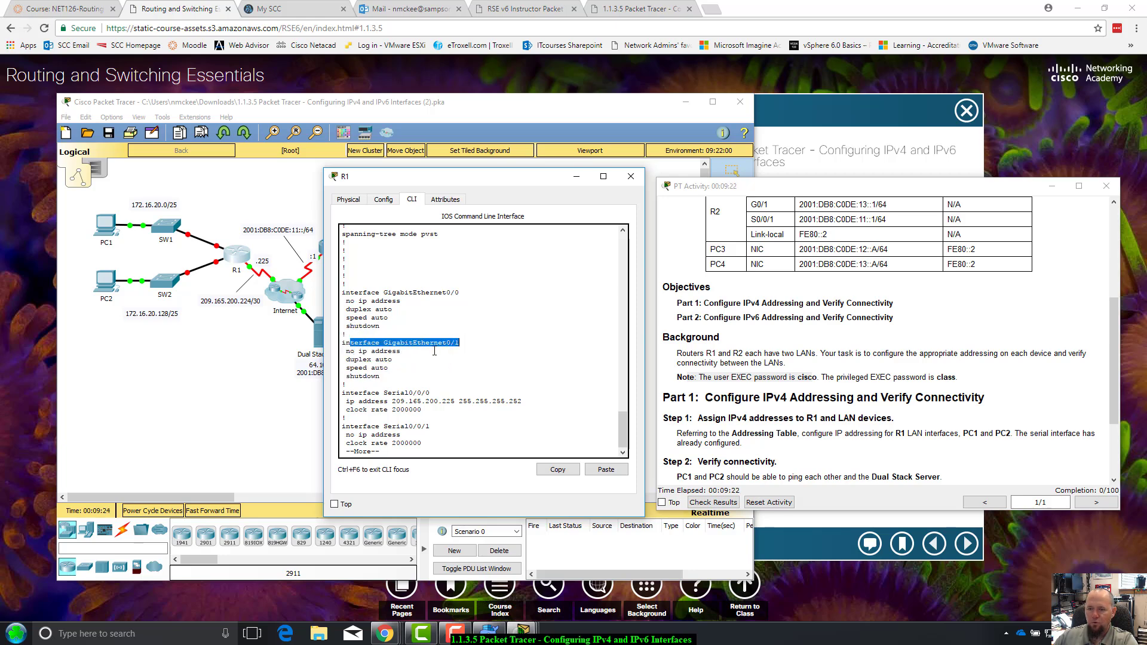
{"action": "left_click_drag", "start_coordinate": [368, 351], "coordinate": [400, 351]}
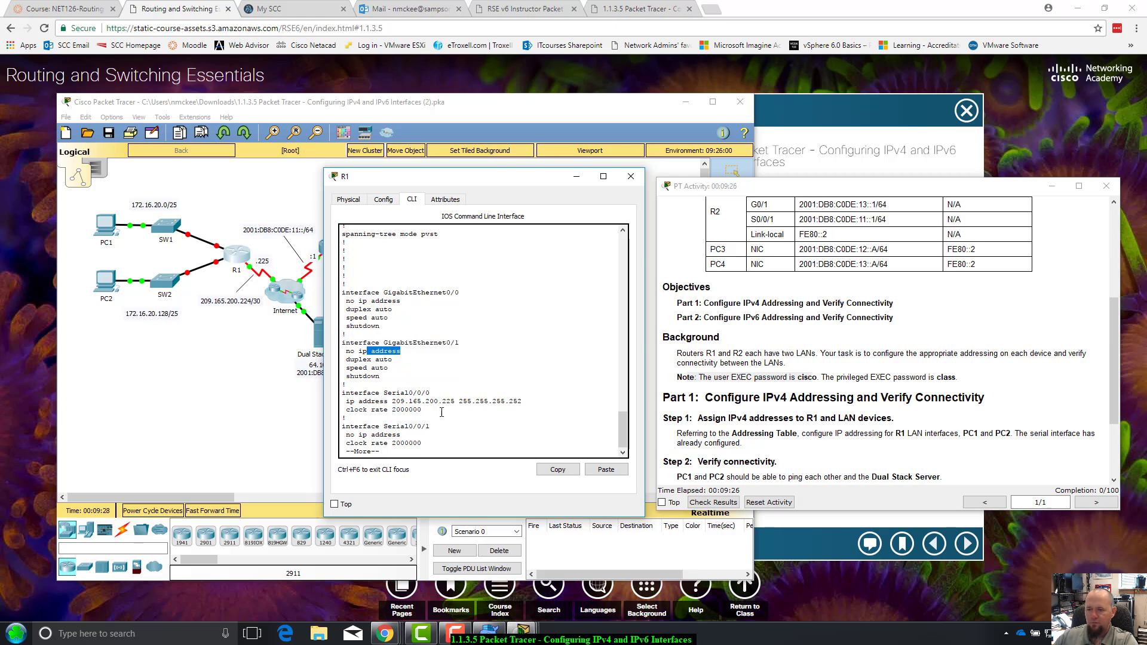
{"action": "left_click_drag", "start_coordinate": [622, 429], "coordinate": [602, 442]}
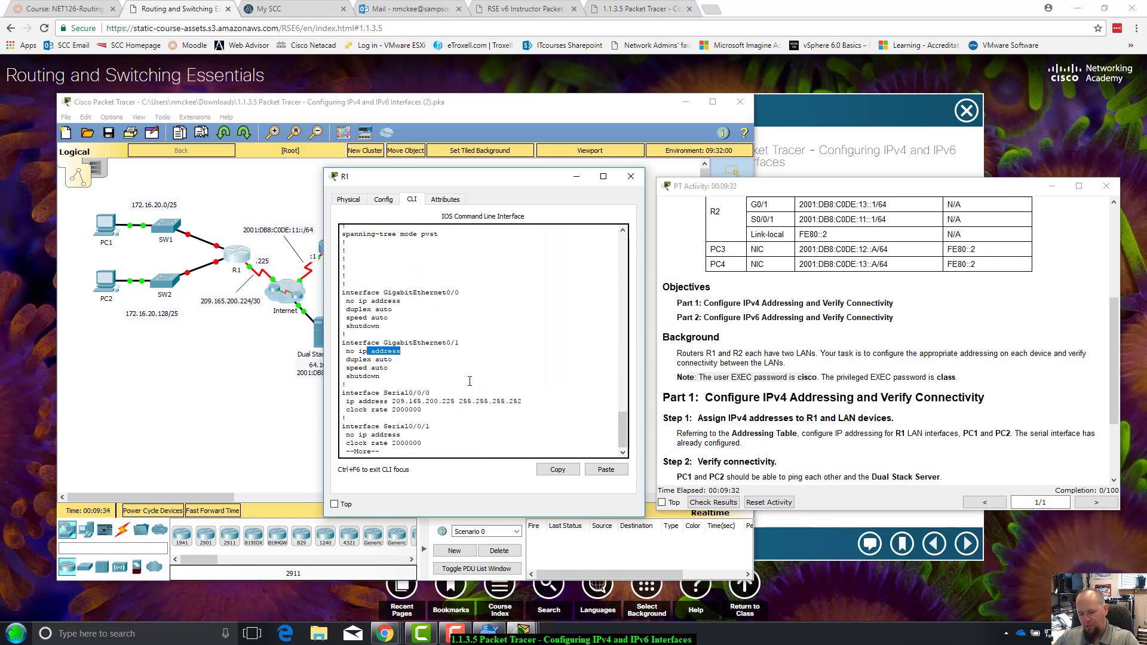
{"action": "key", "text": "q"}
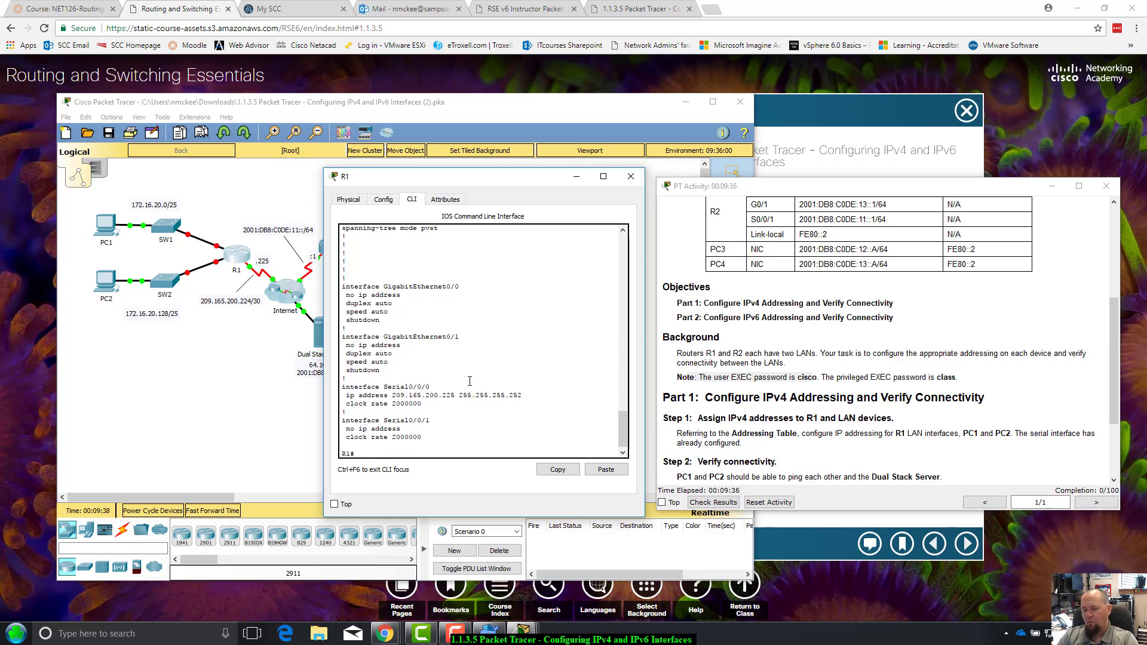
Enter global configuration mode on R1 and select interface G0/0 with conf t and int g0/0
{"action": "type", "text": "con"}
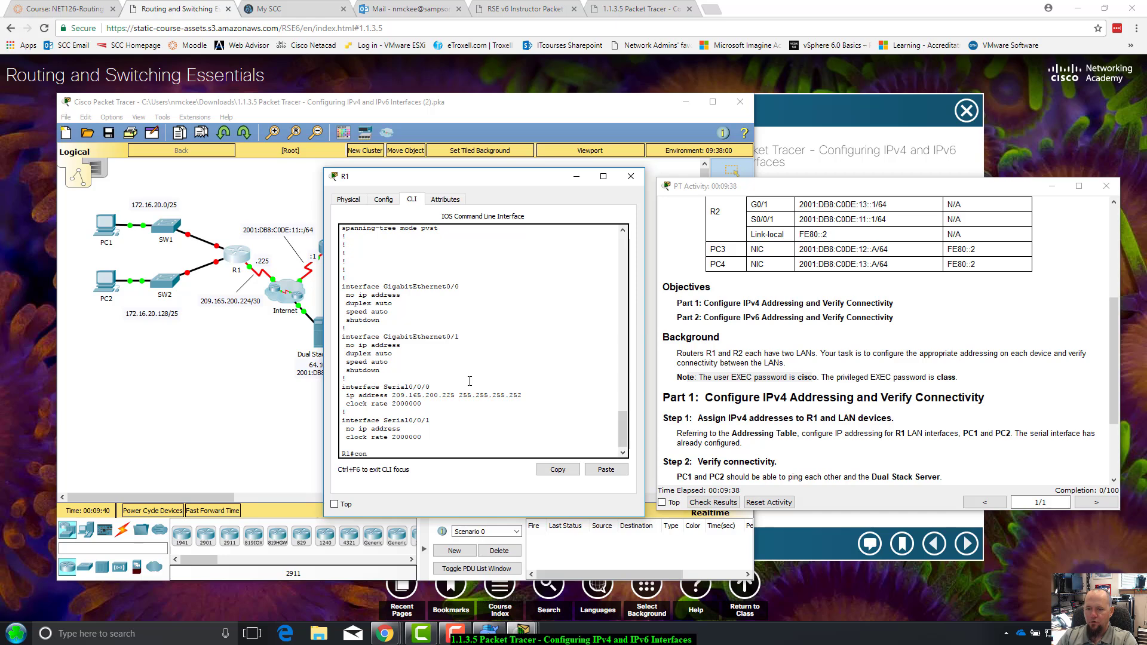
{"action": "type", "text": "figur"}
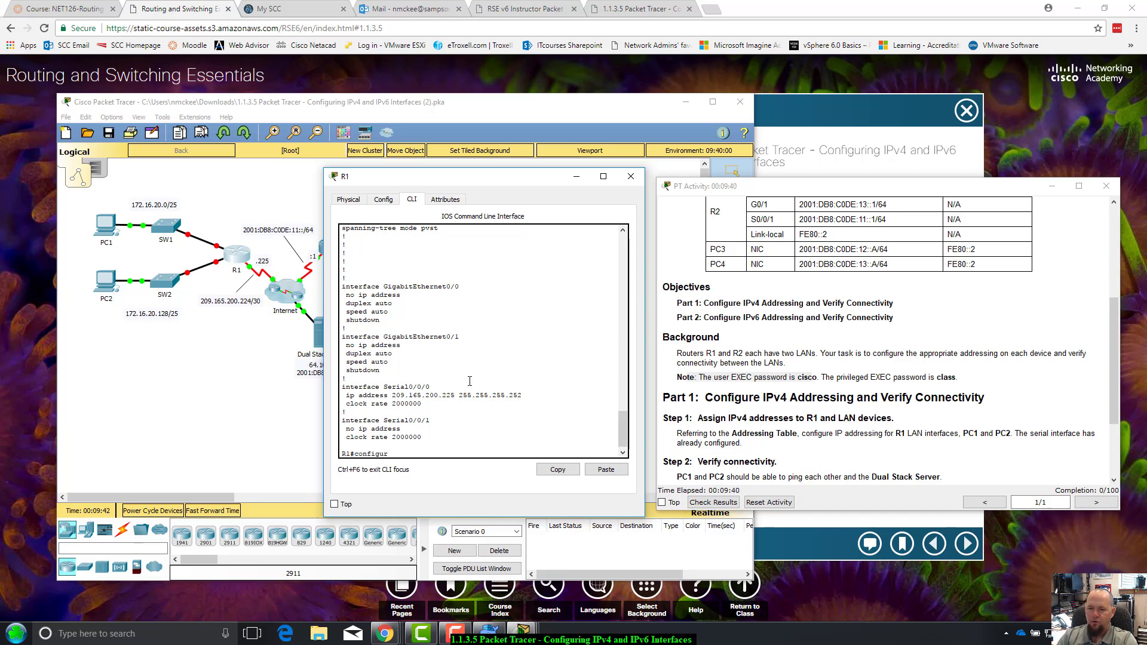
{"action": "type", "text": "e terminal"}
{"action": "key", "text": "BackSpace"}
{"action": "key", "text": "BackSpace"}
{"action": "key", "text": "BackSpace"}
{"action": "key", "text": "BackSpace"}
{"action": "key", "text": "BackSpace"}
{"action": "key", "text": "BackSpace"}
{"action": "key", "text": "BackSpace"}
{"action": "key", "text": "BackSpace"}
{"action": "key", "text": "BackSpace"}
{"action": "key", "text": "BackSpace"}
{"action": "key", "text": "BackSpace"}
{"action": "key", "text": "BackSpace"}
{"action": "key", "text": "BackSpace"}
{"action": "type", "text": "t"}
{"action": "key", "text": "Return"}
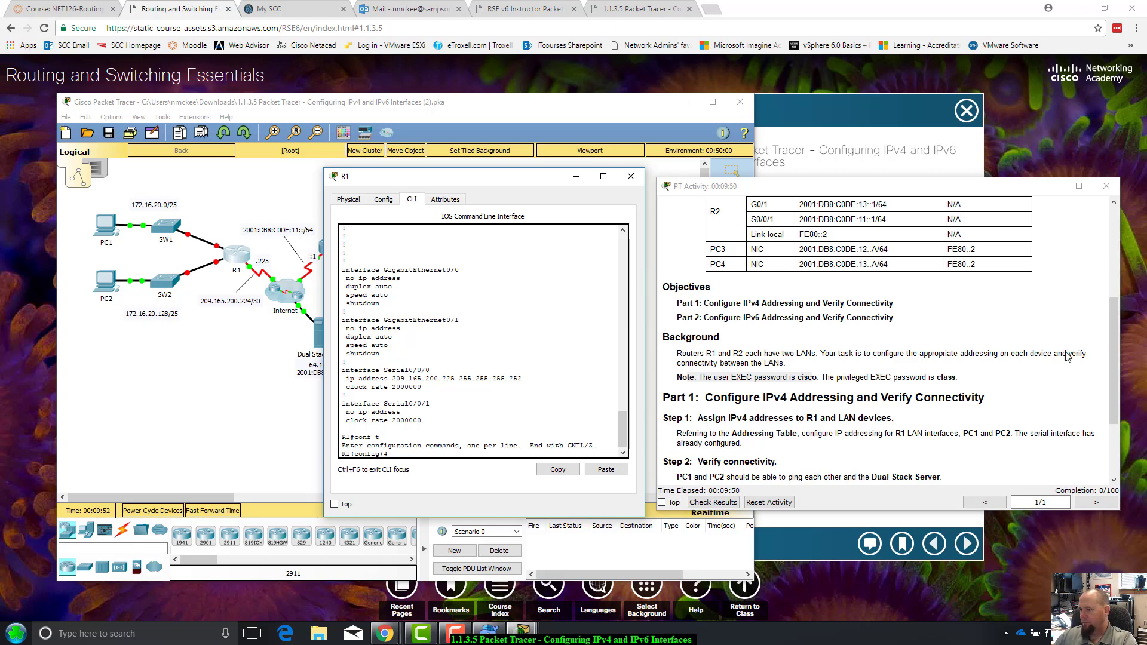
{"action": "scroll", "coordinate": [929, 429], "scroll_direction": "up", "scroll_amount": 3}
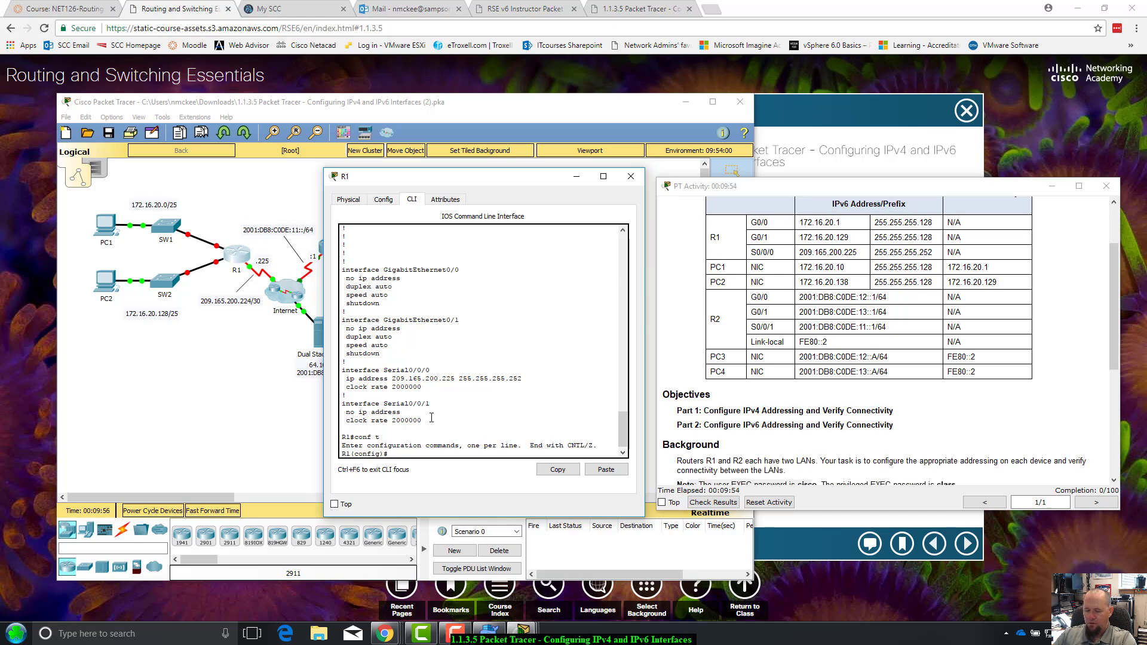
{"action": "type", "text": "interface"}
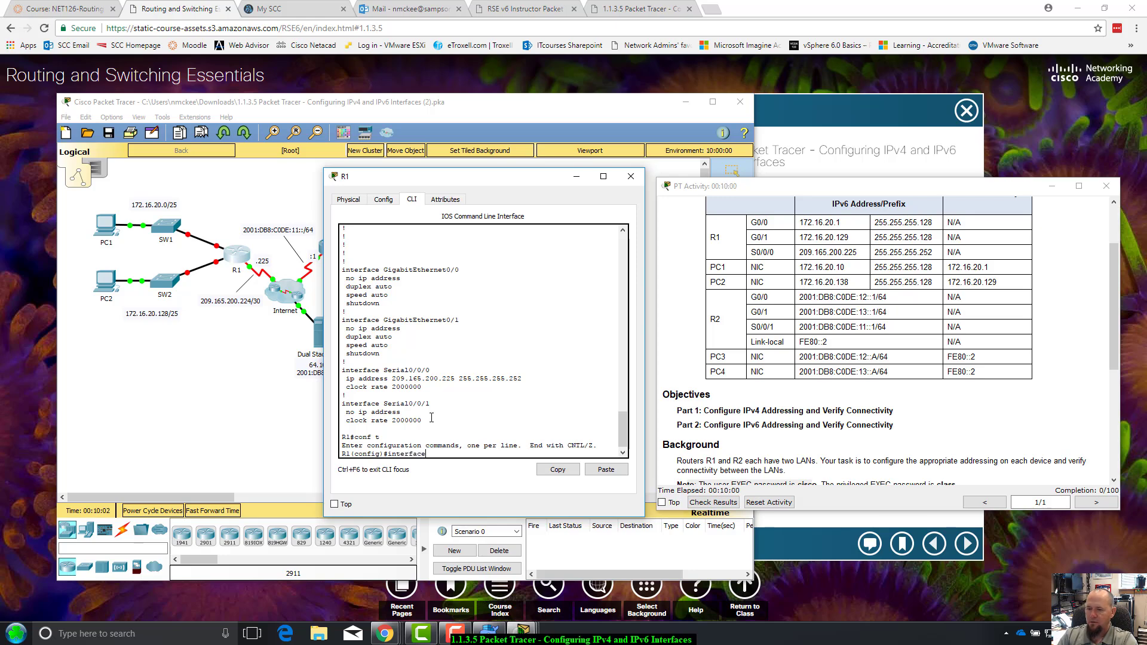
{"action": "key", "text": "BackSpace"}
{"action": "key", "text": "BackSpace"}
{"action": "key", "text": "BackSpace"}
{"action": "key", "text": "BackSpace"}
{"action": "key", "text": "BackSpace"}
{"action": "key", "text": "BackSpace"}
{"action": "type", "text": "g0/0"}
{"action": "key", "text": "Return"}
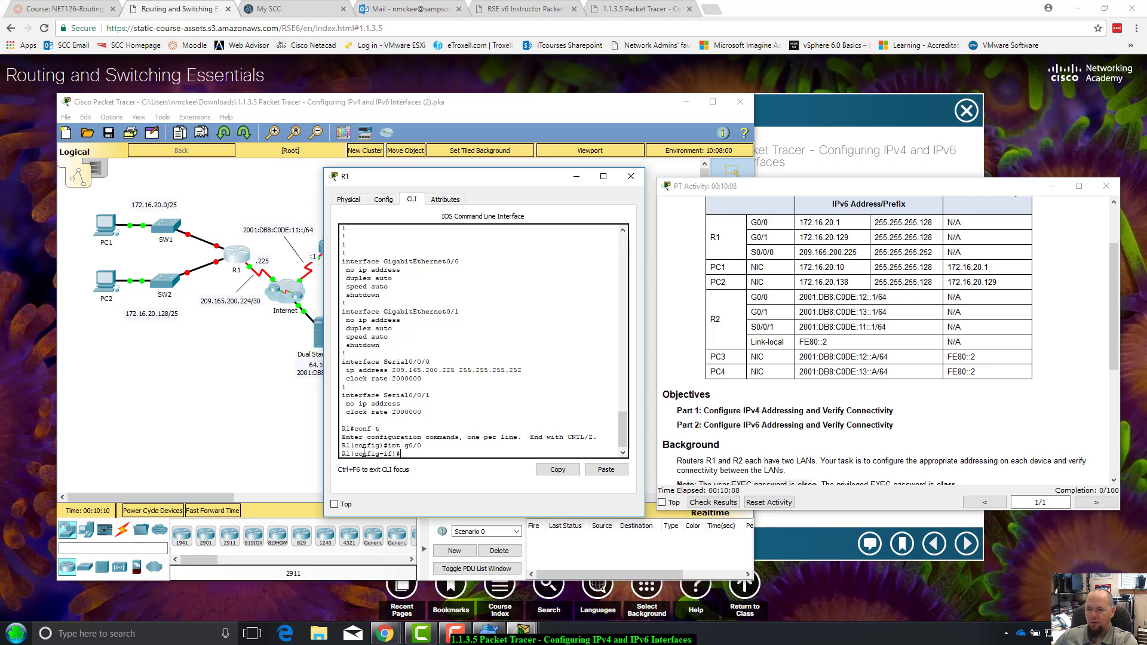
Assign G0/0 the address 172.16.20.1 with mask 255.255.255.128
{"action": "double_click", "coordinate": [414, 446]}
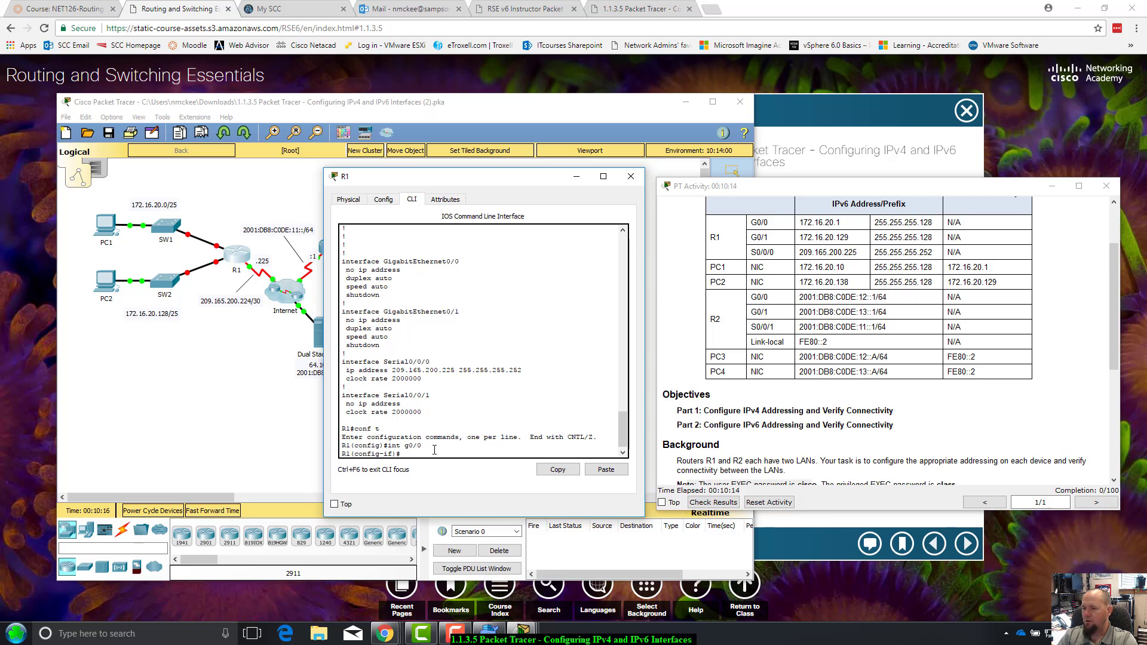
{"action": "type", "text": "ip add"}
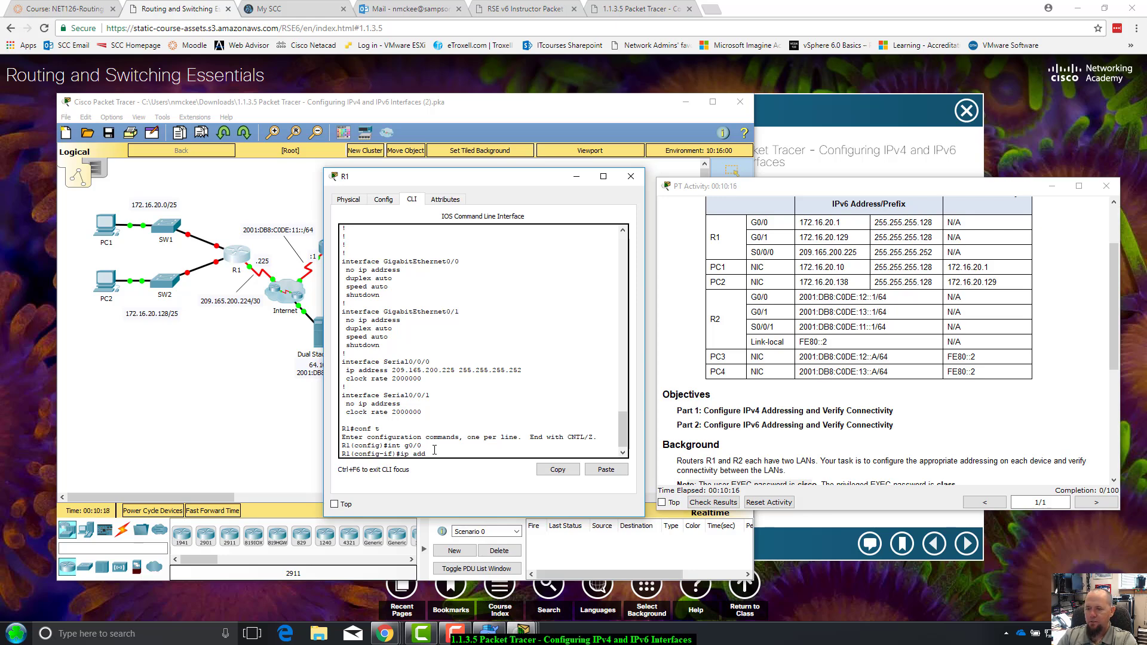
{"action": "type", "text": "ress 172"}
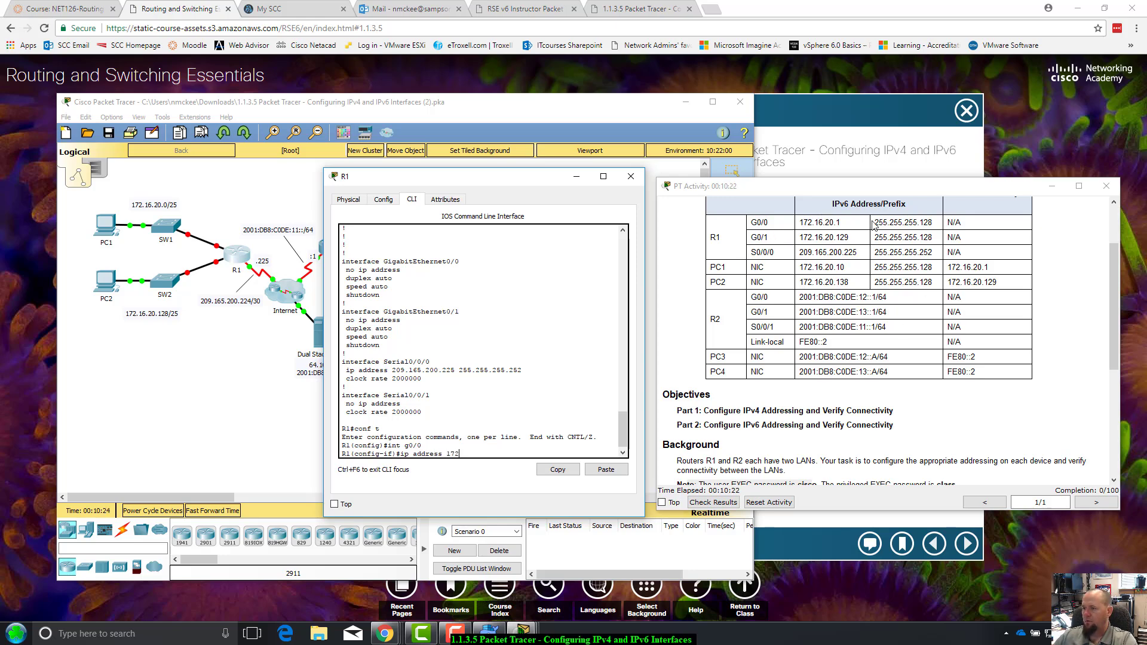
{"action": "left_click_drag", "start_coordinate": [874, 225], "coordinate": [753, 221]}
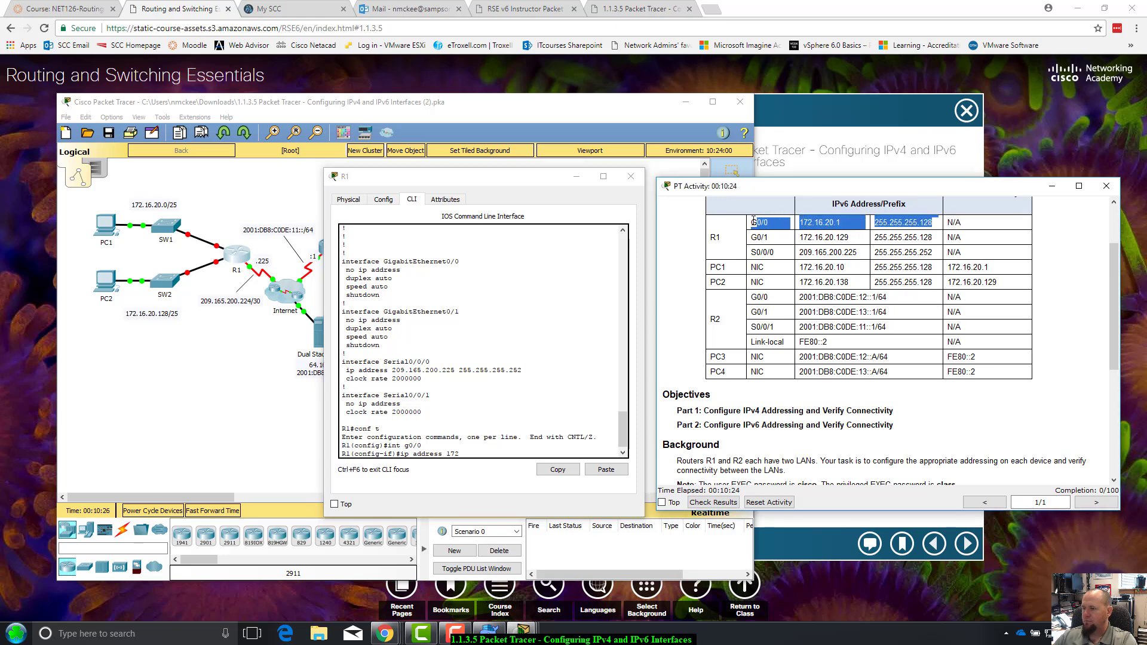
{"action": "left_click", "coordinate": [492, 451]}
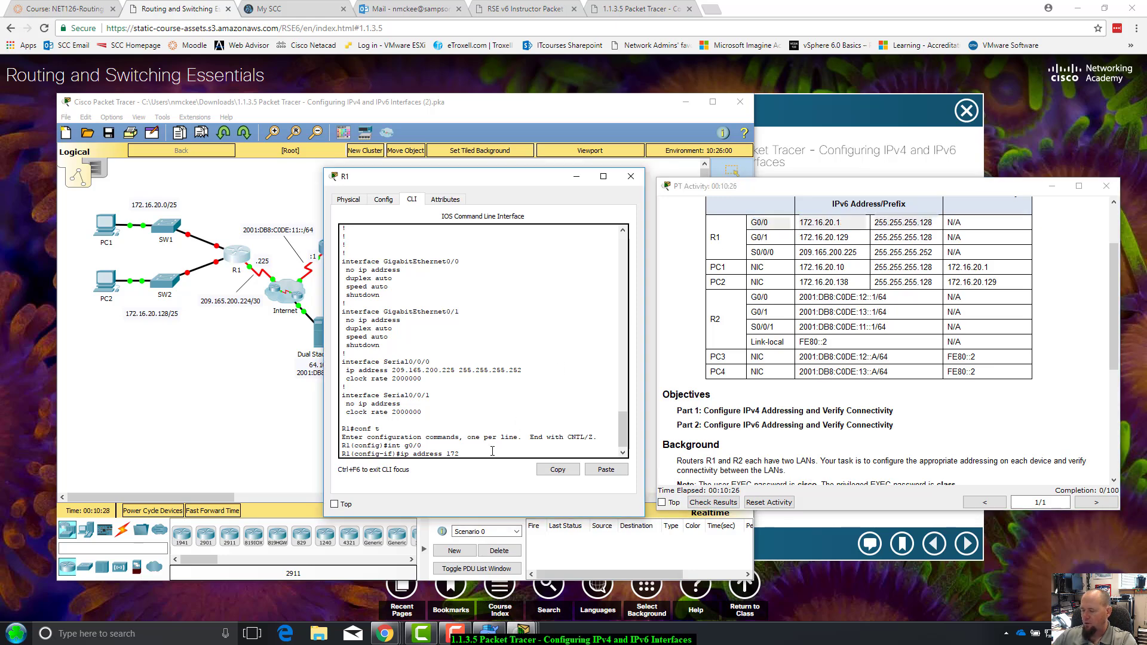
{"action": "type", "text": "172.16.20."}
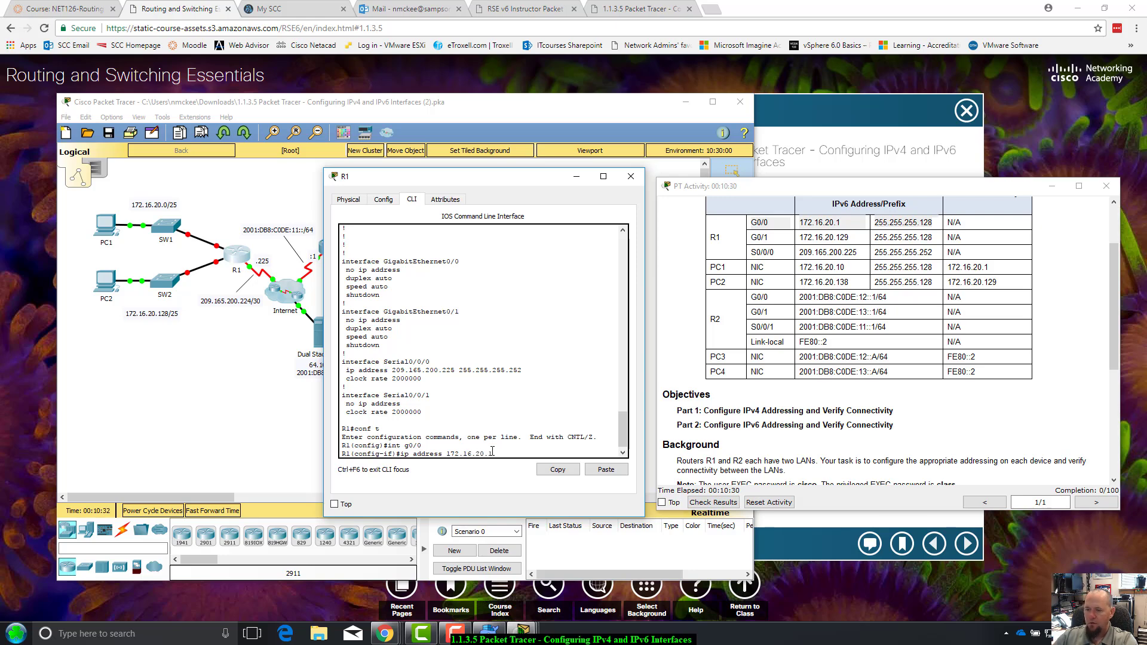
{"action": "type", "text": "1 255"}
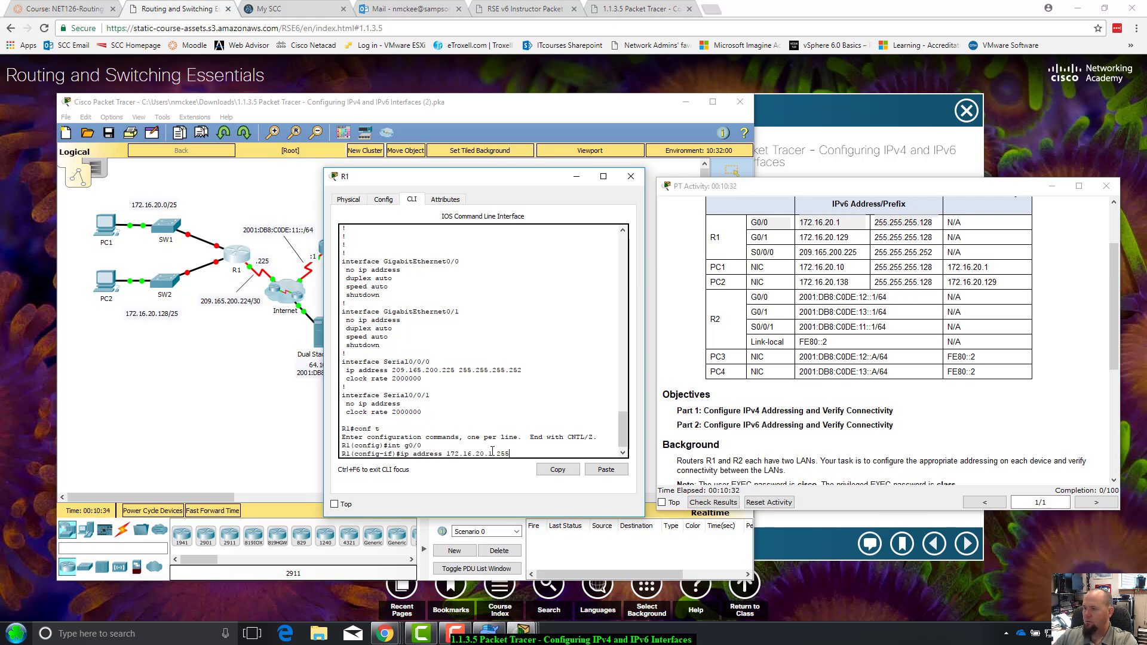
{"action": "type", "text": ".255.255.128"}
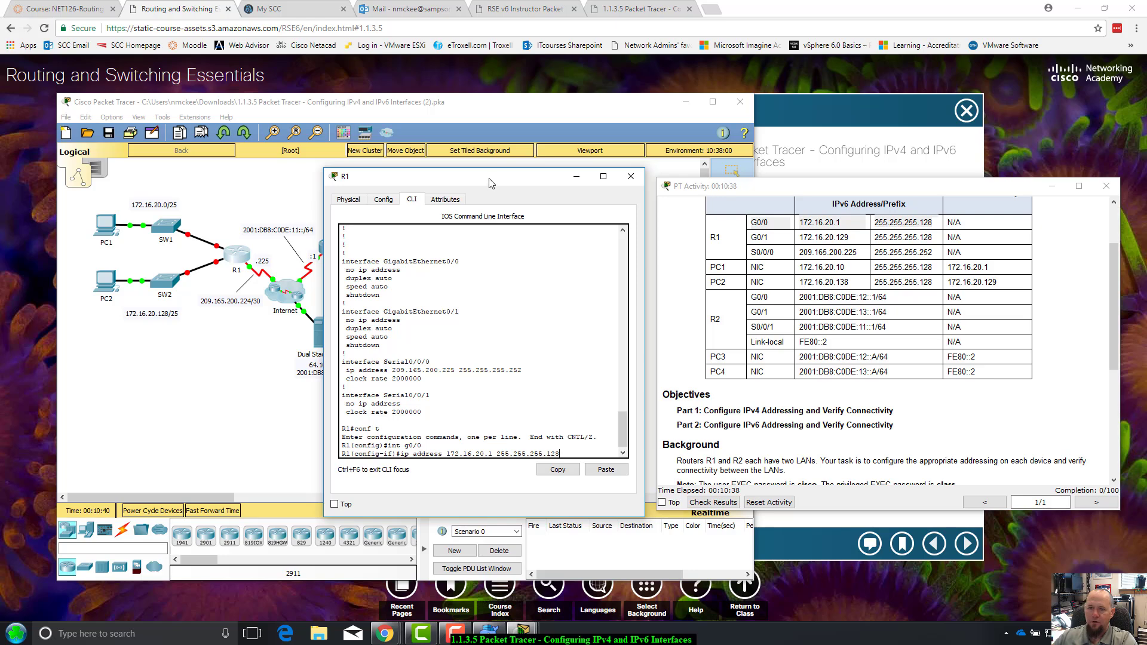
{"action": "left_click_drag", "start_coordinate": [490, 183], "coordinate": [577, 251]}
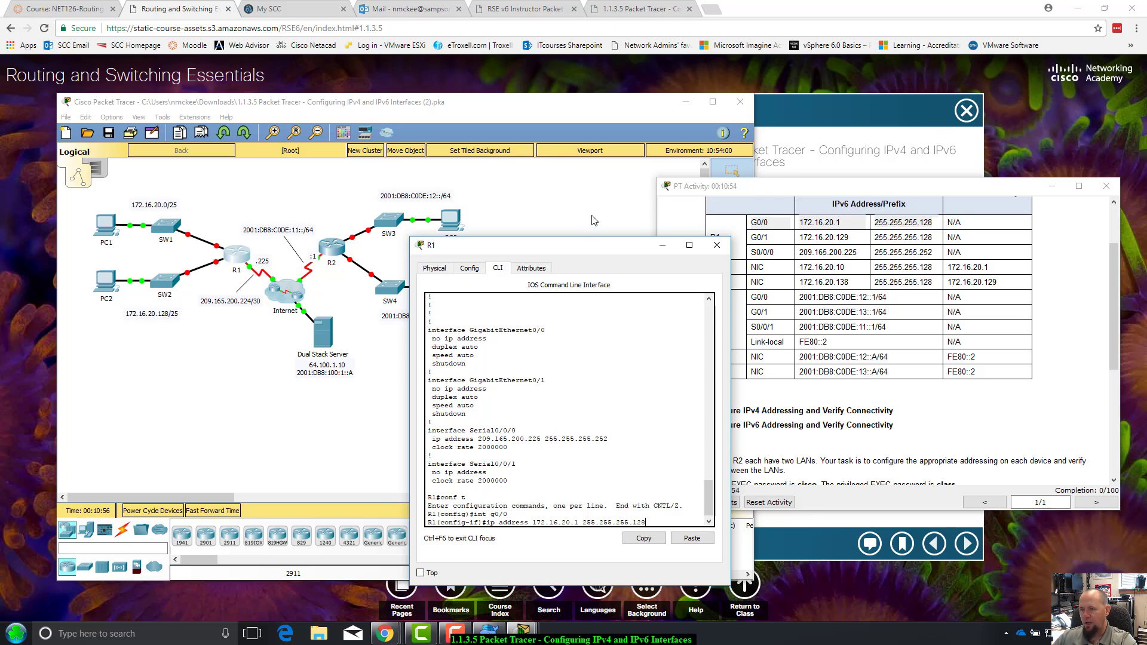
{"action": "left_click_drag", "start_coordinate": [593, 248], "coordinate": [667, 170]}
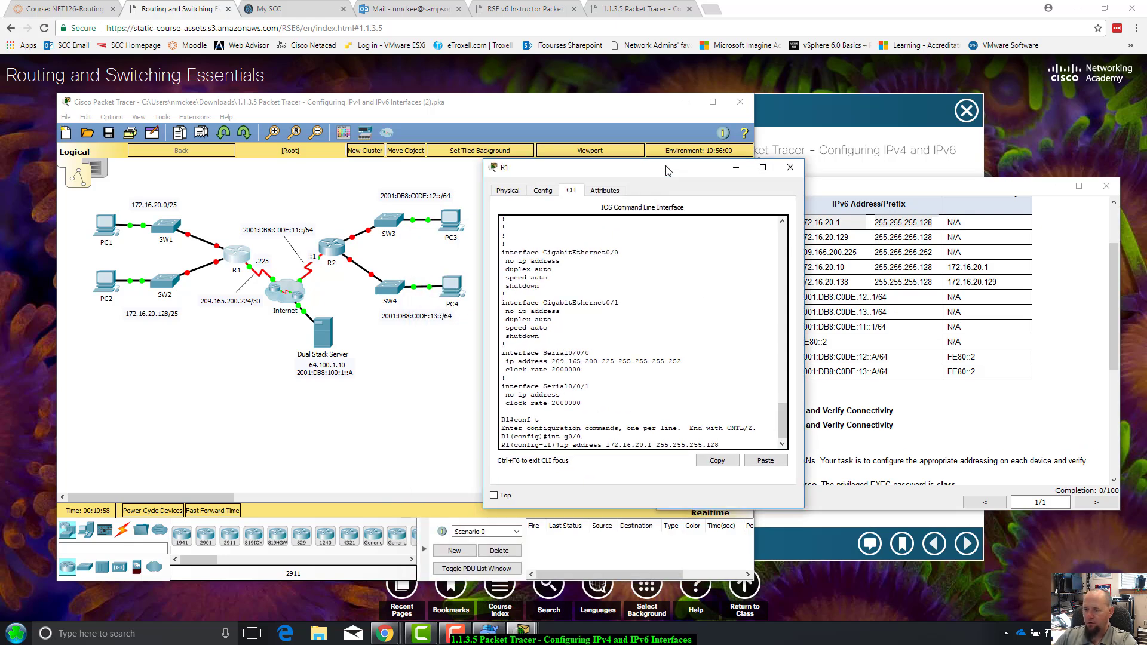
{"action": "key", "text": "Return"}
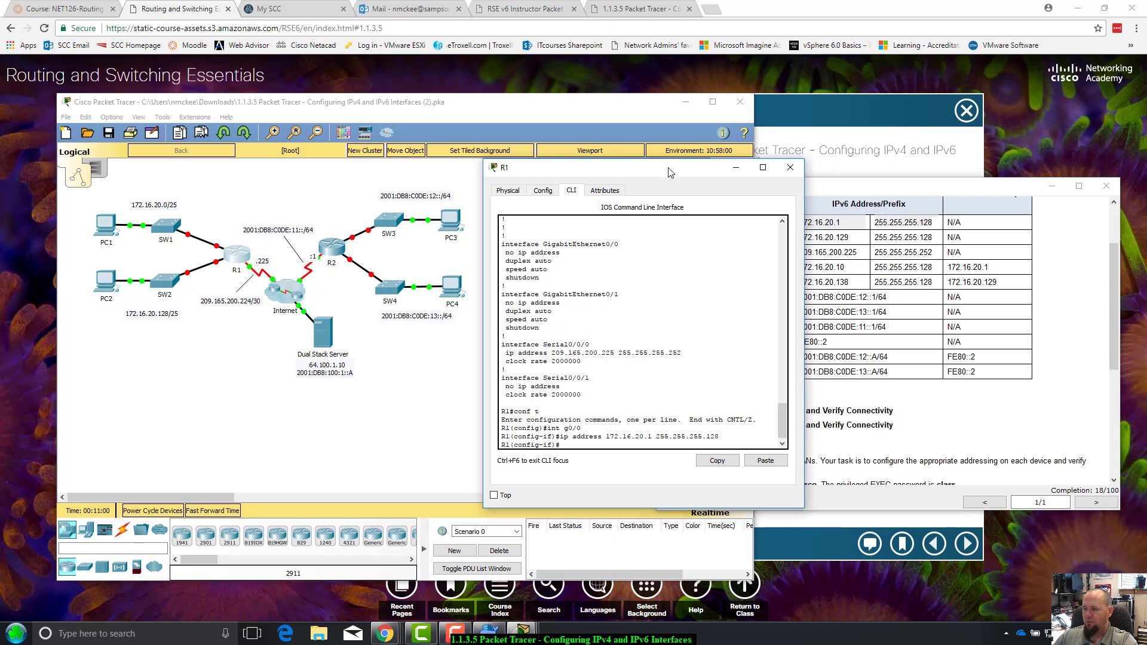
{"action": "left_click_drag", "start_coordinate": [670, 172], "coordinate": [583, 191]}
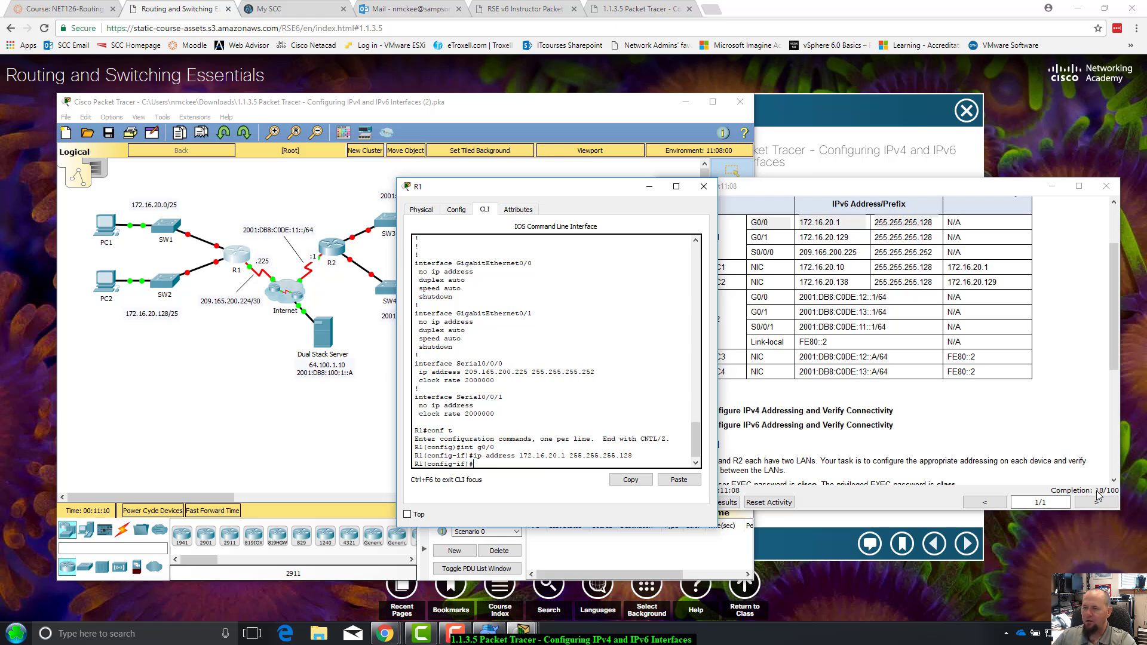
Switch R1 to interface G0/1 by recalling and correcting the interface command from history
{"action": "left_click_drag", "start_coordinate": [591, 189], "coordinate": [538, 219]}
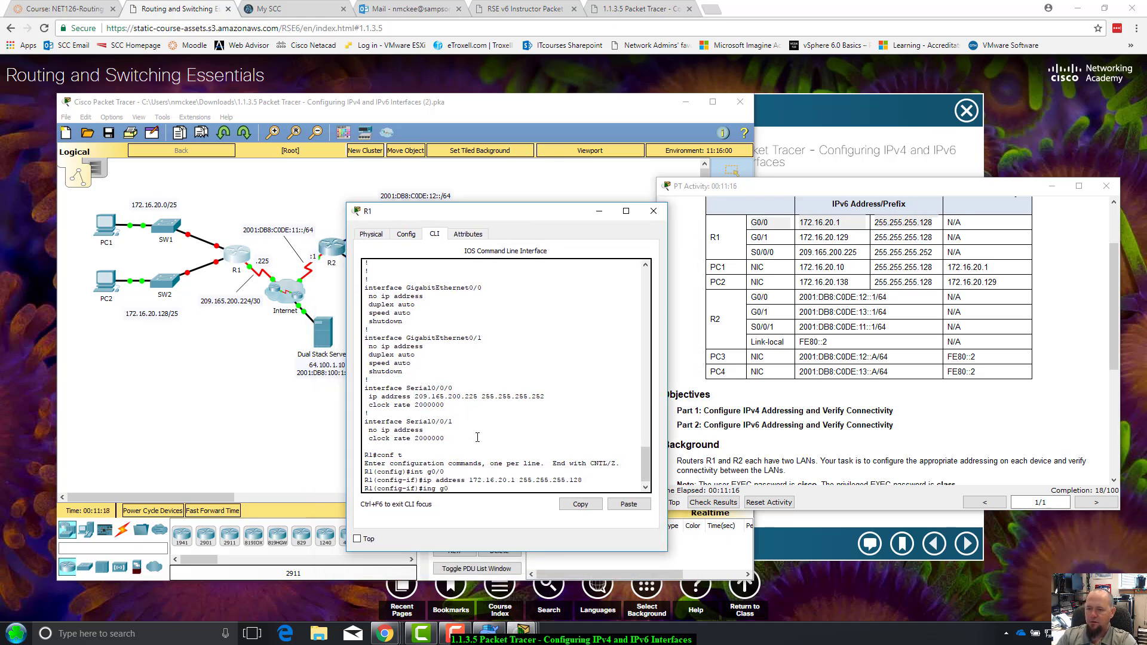
{"action": "key", "text": "Return"}
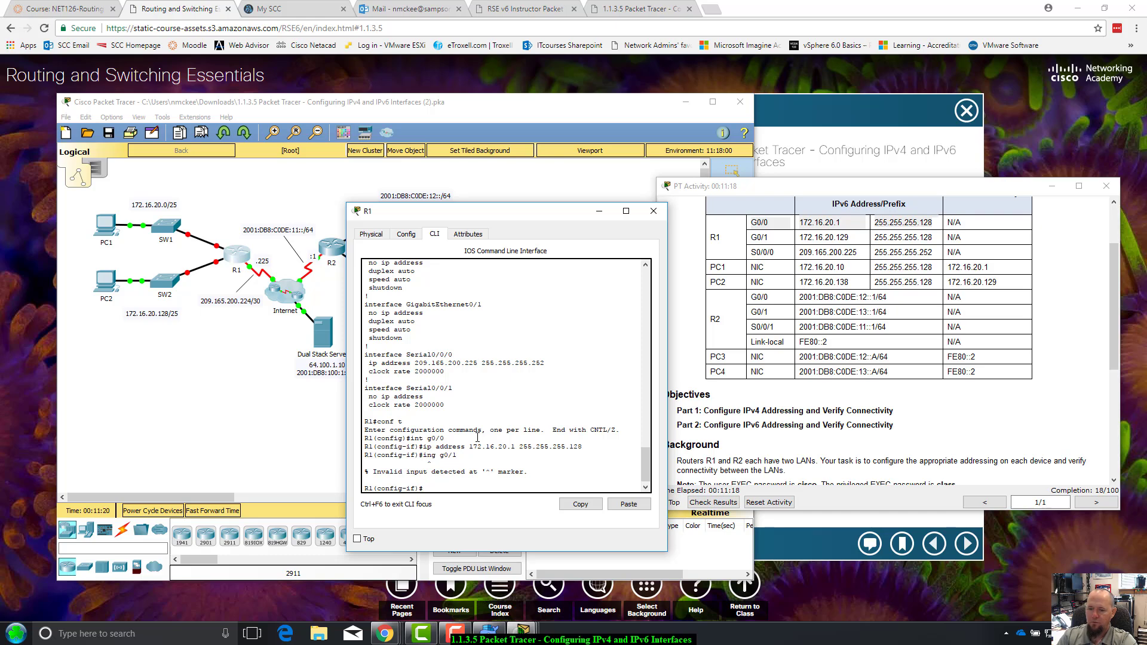
{"action": "key", "text": "Up"}
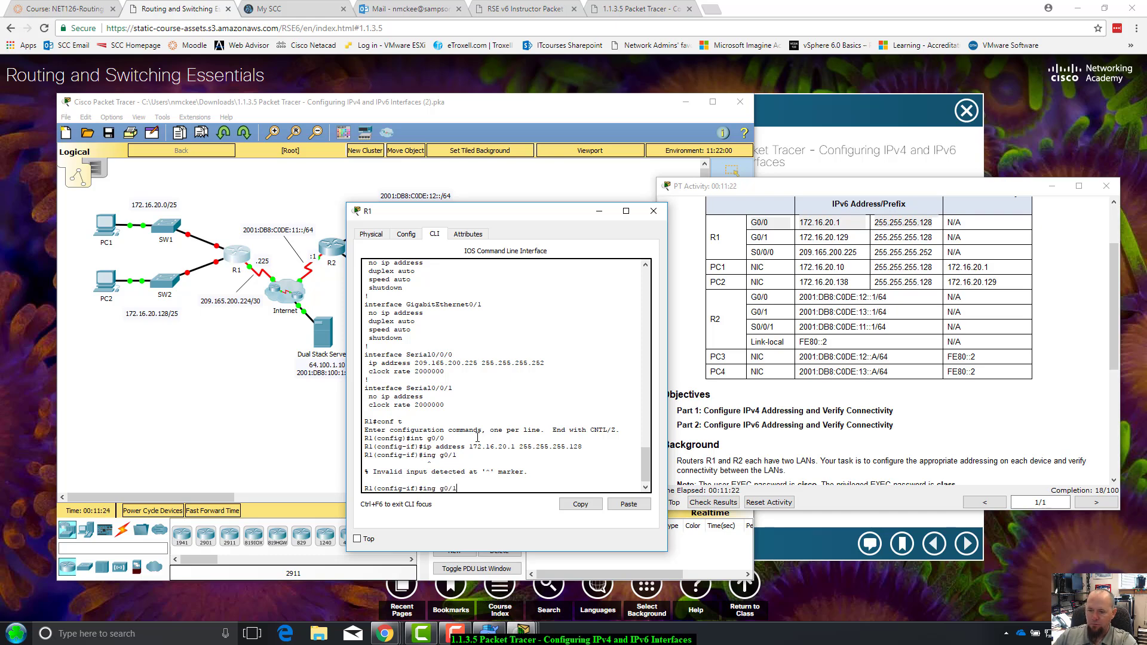
{"action": "key", "text": "Up"}
{"action": "key", "text": "Up"}
{"action": "key", "text": "Down"}
{"action": "key", "text": "Down"}
{"action": "key", "text": "Down"}
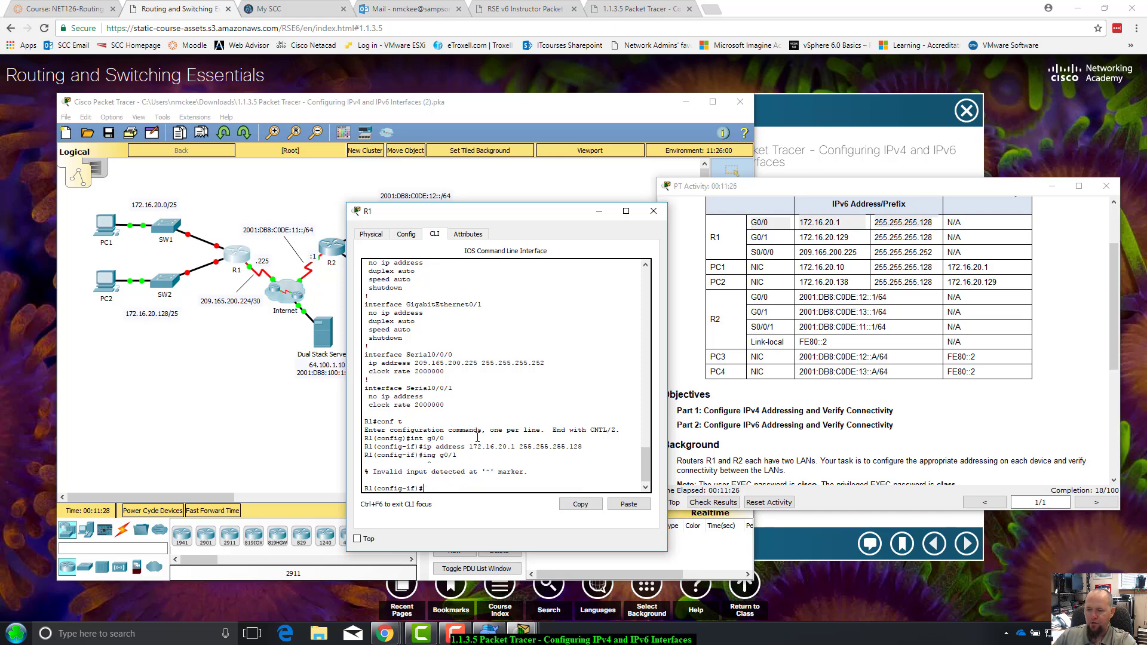
{"action": "key", "text": "Up"}
{"action": "key", "text": "Up"}
{"action": "key", "text": "Up"}
{"action": "key", "text": "Down"}
{"action": "key", "text": "Up"}
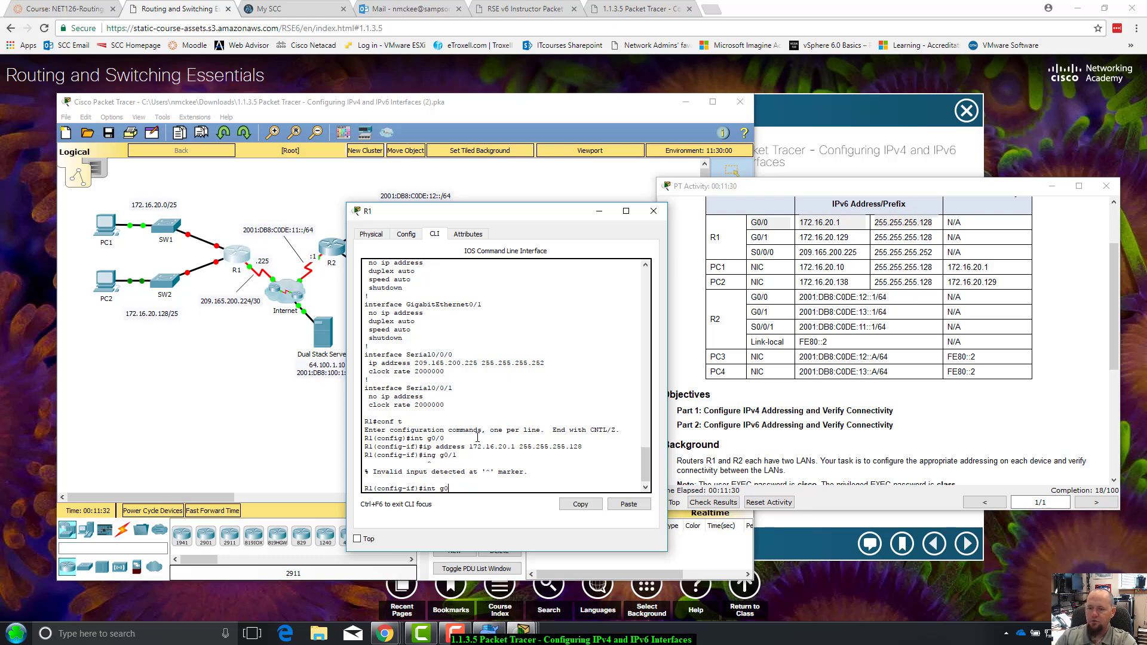
{"action": "key", "text": "Return"}
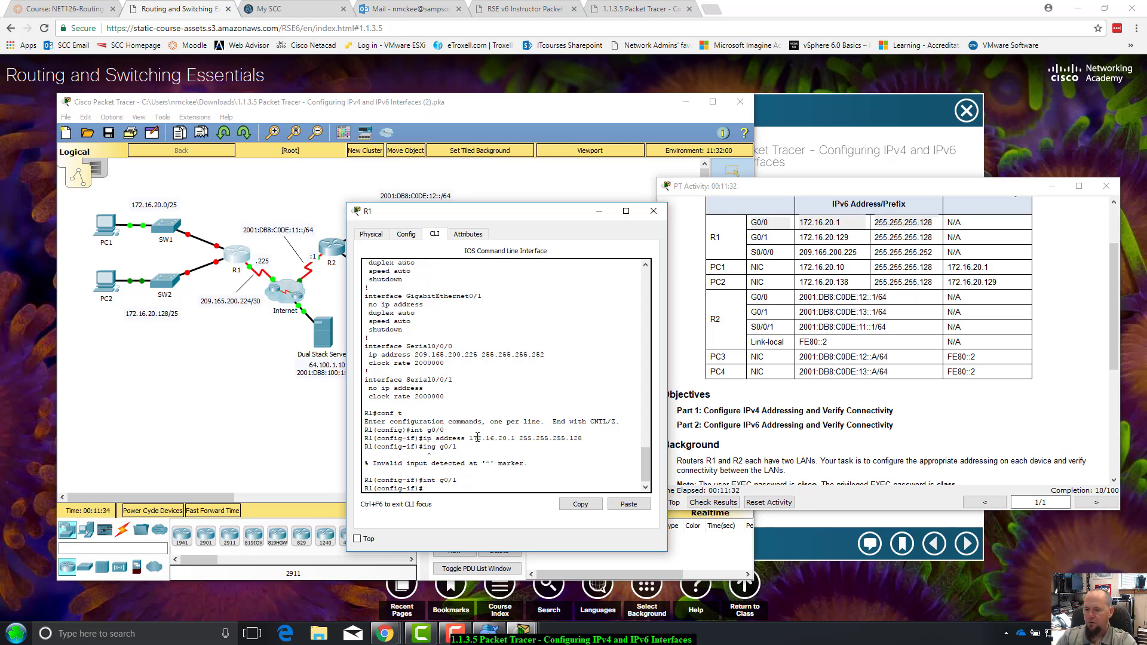
Assign G0/1 the address 172.16.20.129 with mask 255.255.255.128
{"action": "type", "text": "ip address"}
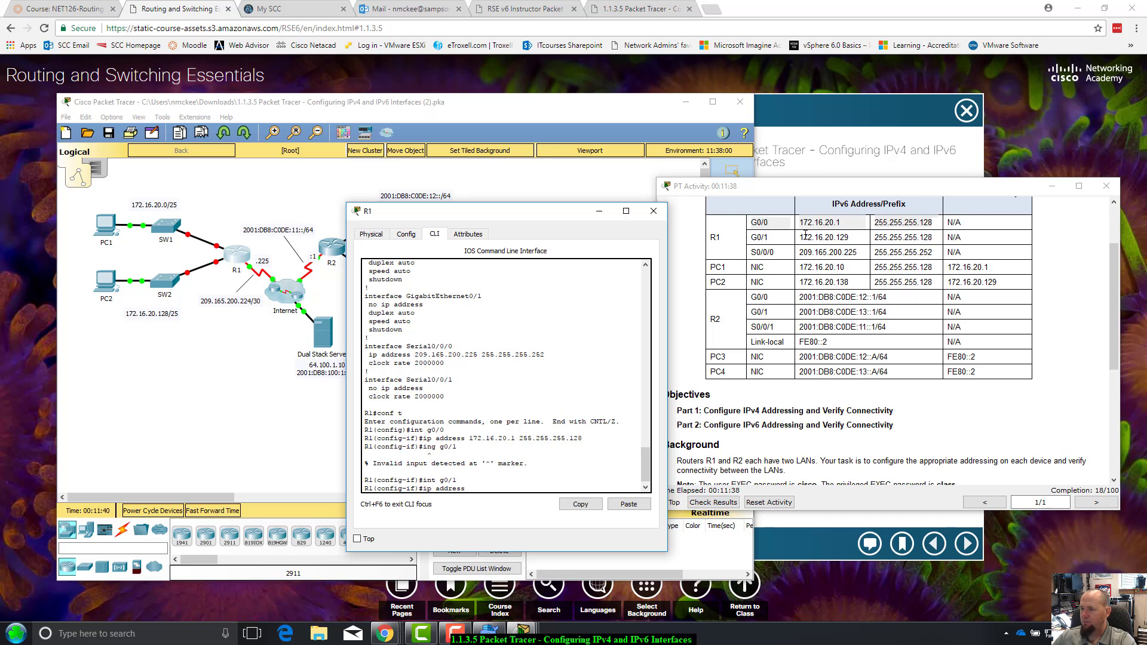
{"action": "left_click_drag", "start_coordinate": [798, 237], "coordinate": [934, 236]}
{"action": "left_click", "coordinate": [498, 487]}
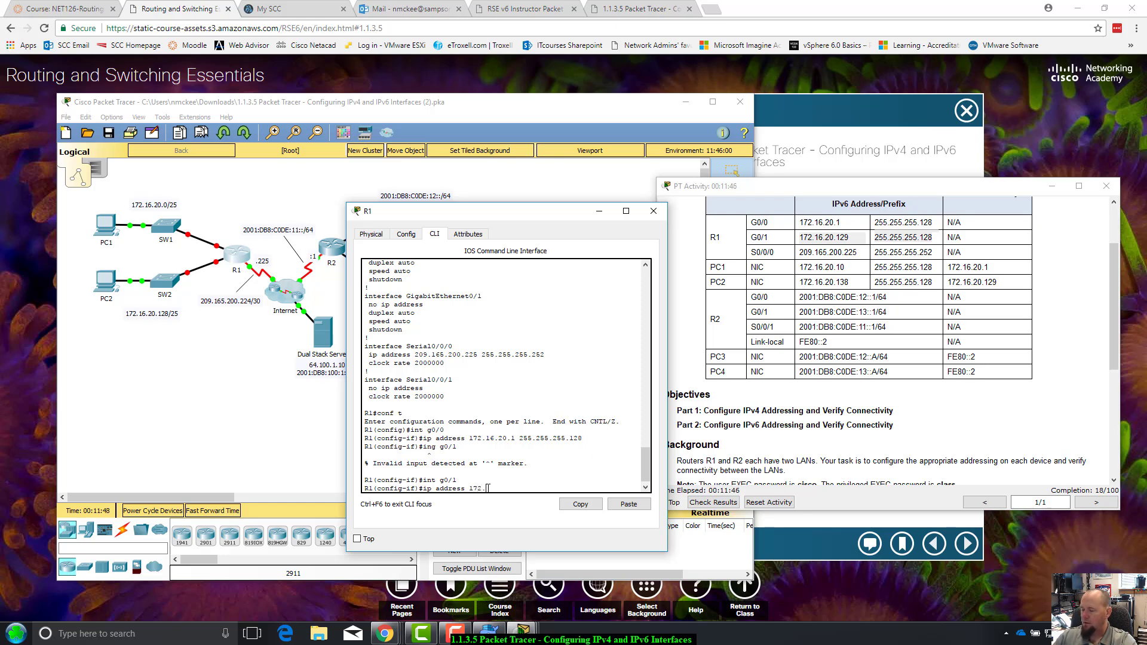
{"action": "type", "text": "172.16.20.0129"}
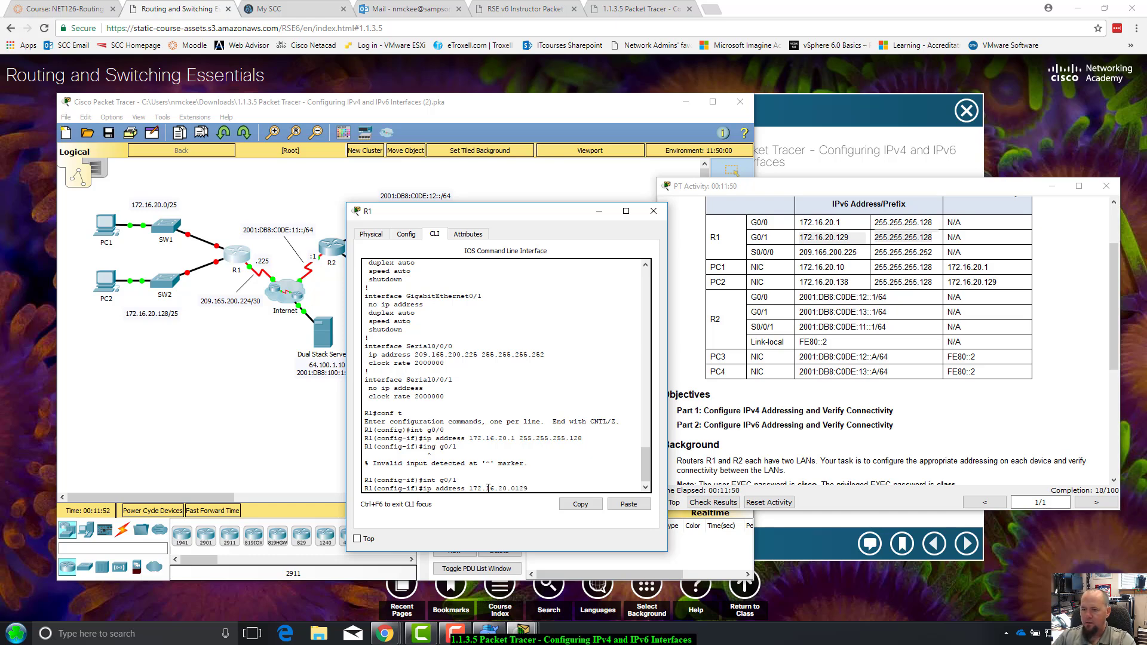
{"action": "key", "text": "BackSpace"}
{"action": "key", "text": "BackSpace"}
{"action": "key", "text": "BackSpace"}
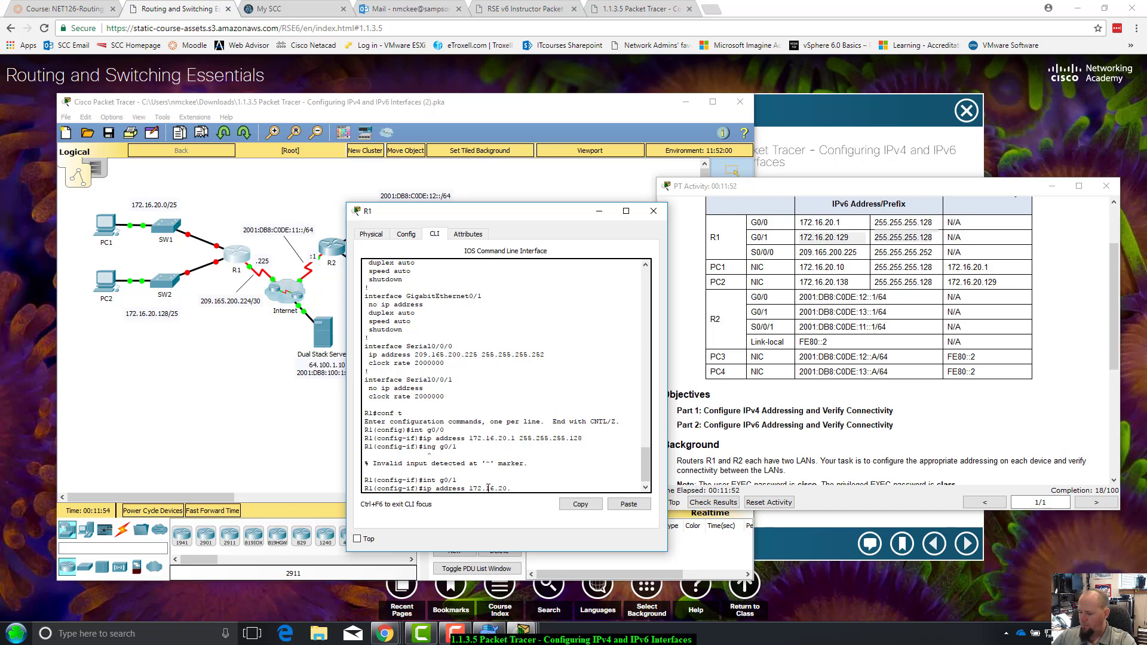
{"action": "type", "text": "129"}
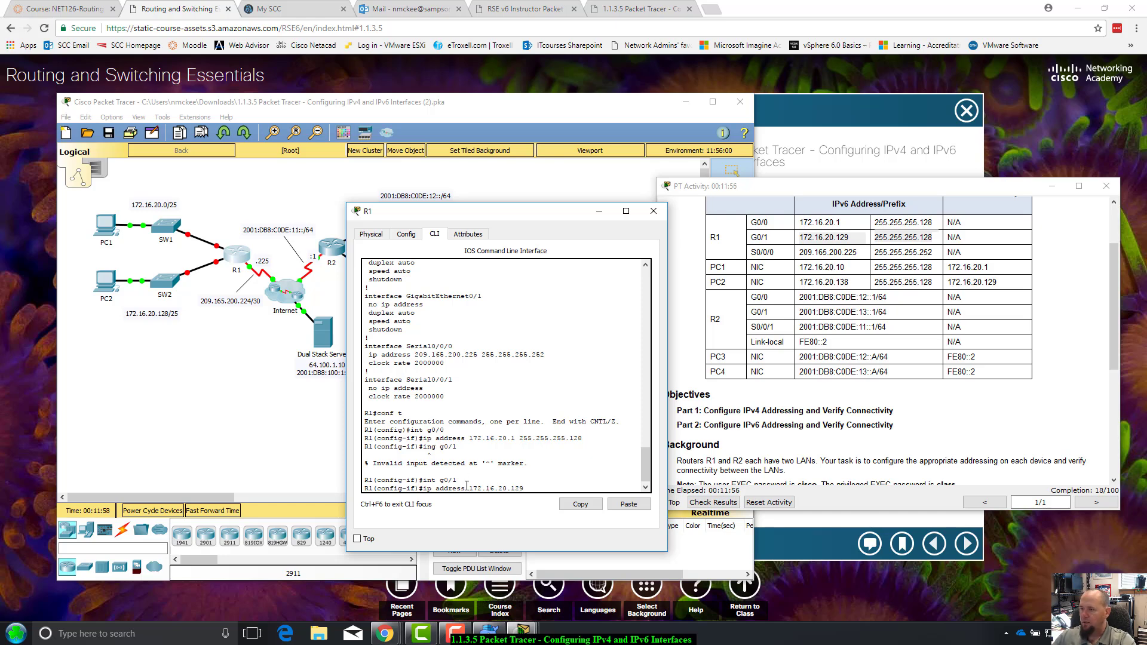
{"action": "type", "text": " 255.255.255.128"}
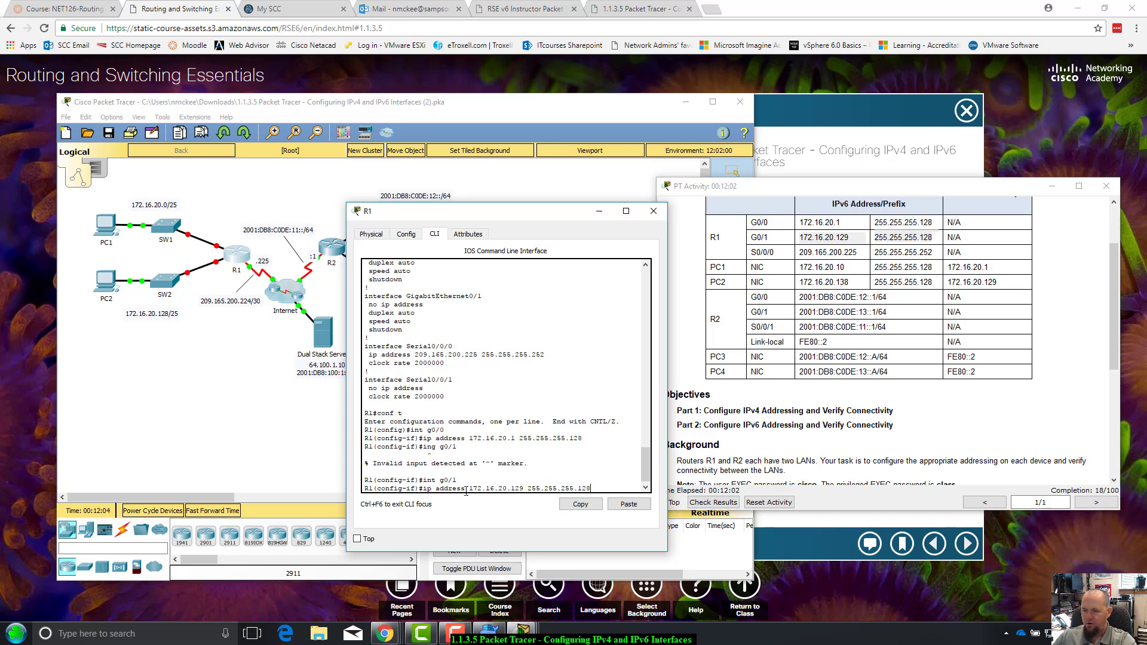
{"action": "left_click_drag", "start_coordinate": [466, 489], "coordinate": [593, 486]}
{"action": "left_click", "coordinate": [595, 486]}
{"action": "key", "text": "Return"}
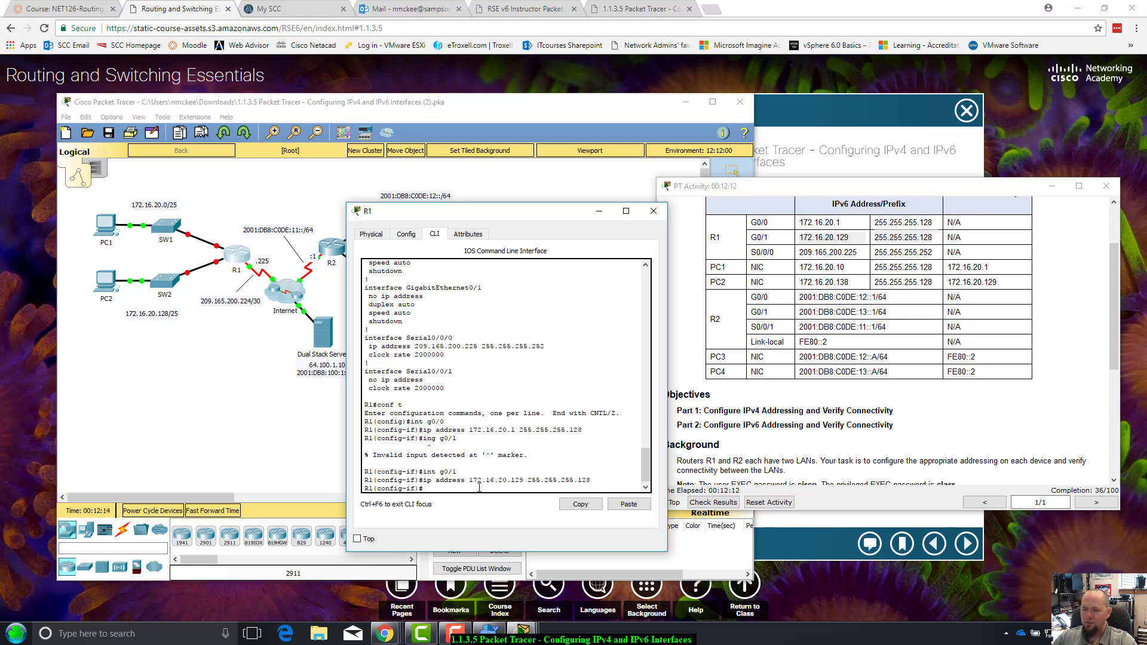
Review the addressing table and Step 1 instructions, reposition the activity window, and close R1's window
{"action": "left_click", "coordinate": [839, 251]}
{"action": "left_click_drag", "start_coordinate": [753, 249], "coordinate": [963, 247]}
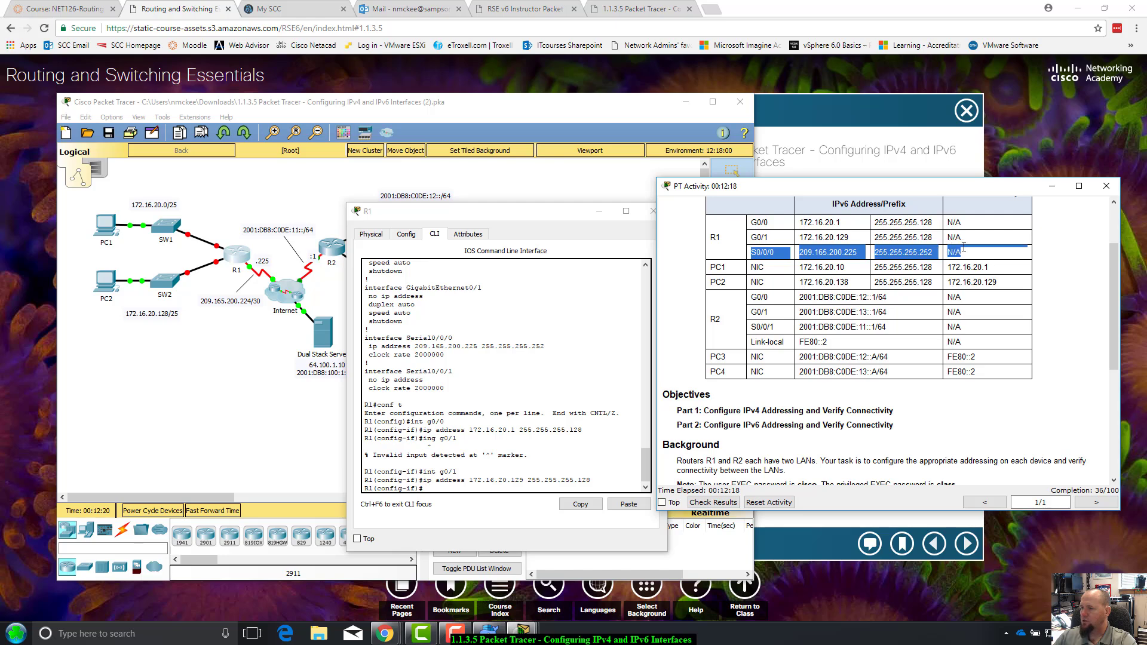
{"action": "scroll", "coordinate": [891, 265], "scroll_direction": "down", "scroll_amount": 1}
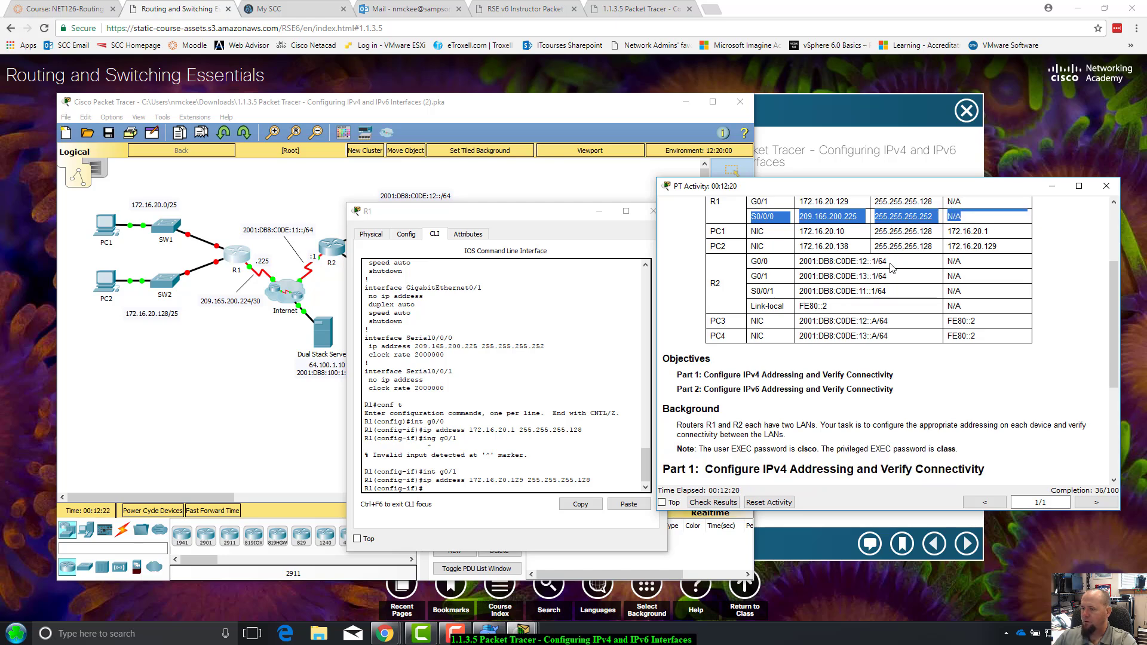
{"action": "scroll", "coordinate": [891, 267], "scroll_direction": "down", "scroll_amount": 3}
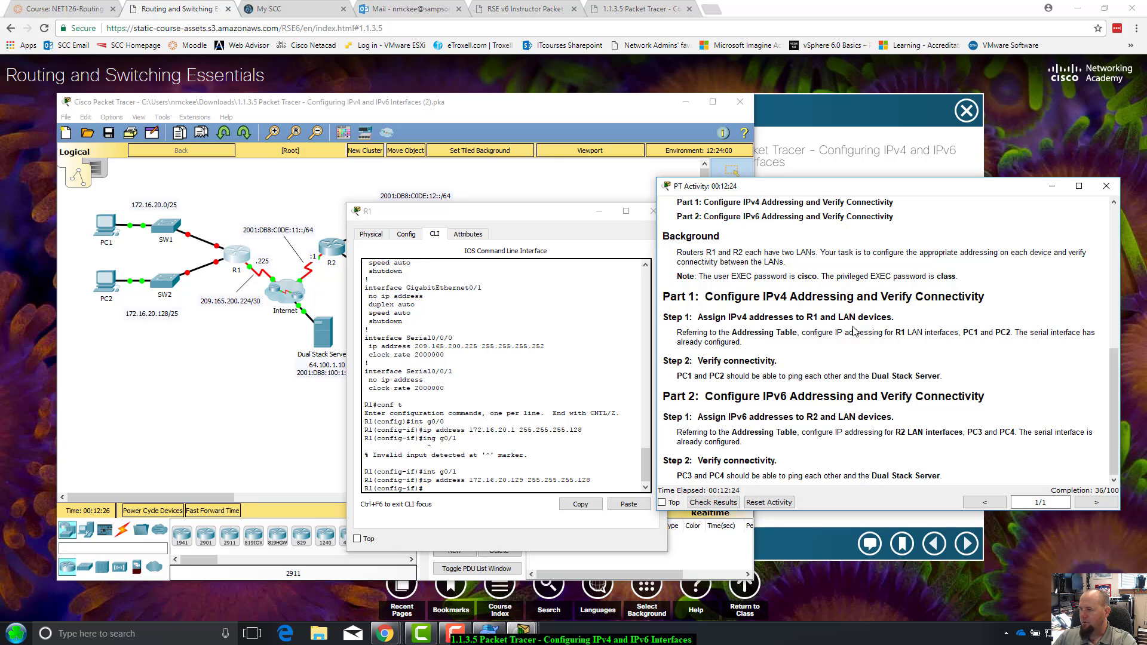
{"action": "left_click_drag", "start_coordinate": [673, 314], "coordinate": [913, 352]}
{"action": "left_click", "coordinate": [771, 330]}
{"action": "left_click_drag", "start_coordinate": [877, 184], "coordinate": [886, 341]}
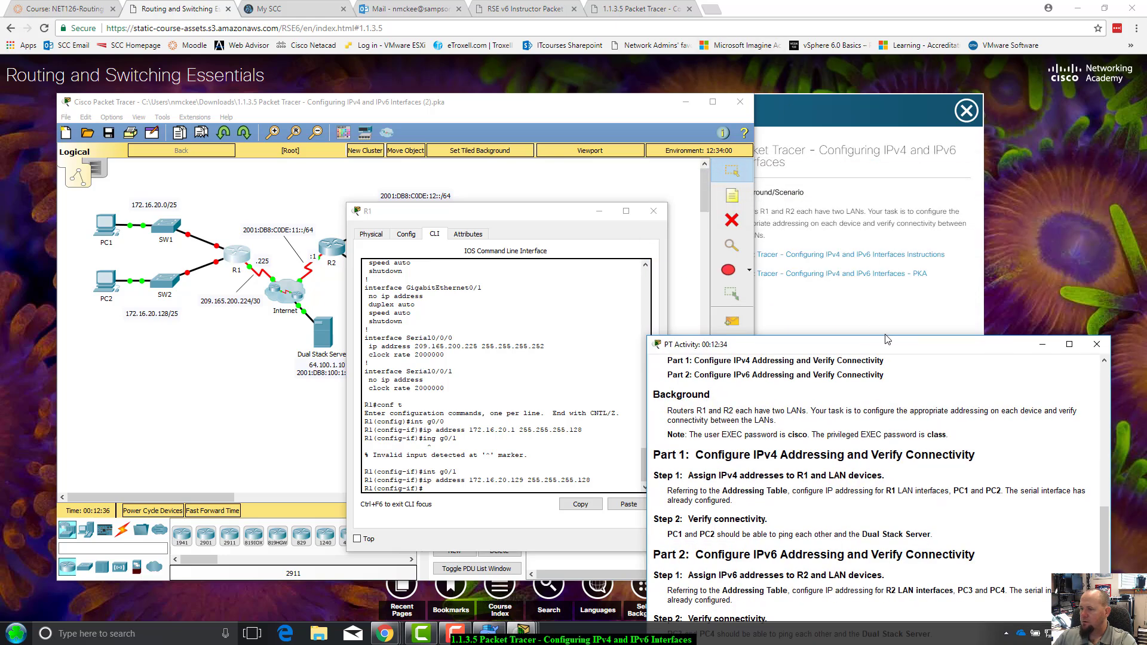
{"action": "scroll", "coordinate": [1010, 399], "scroll_direction": "up", "scroll_amount": 5}
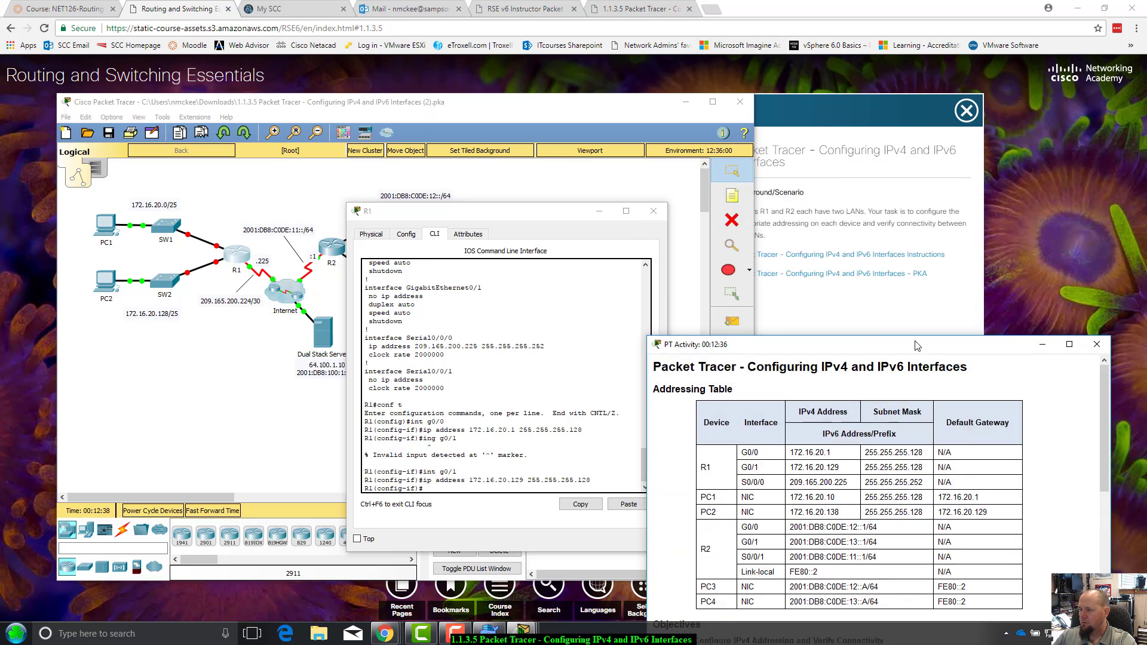
{"action": "left_click_drag", "start_coordinate": [916, 344], "coordinate": [1000, 134]}
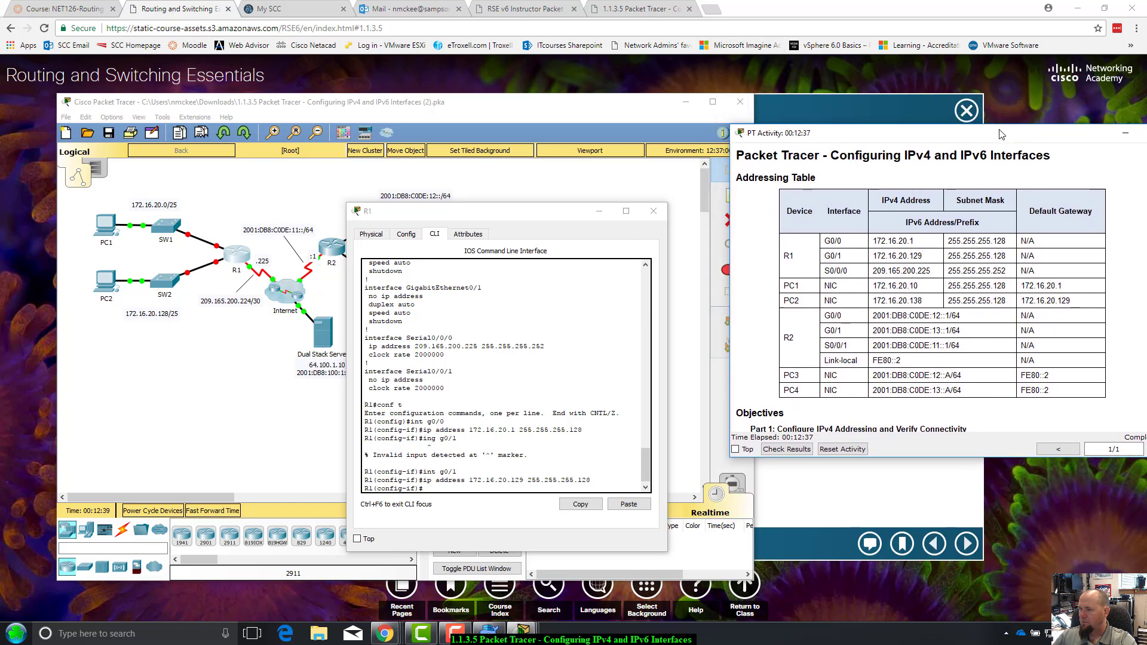
{"action": "left_click", "coordinate": [653, 211]}
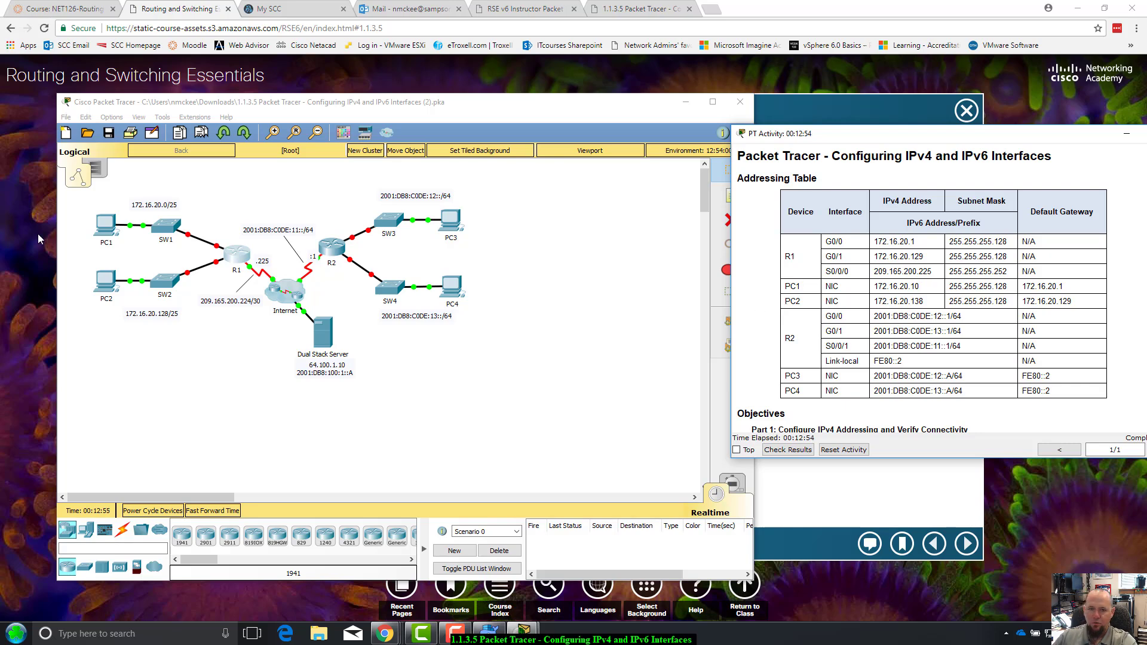
Open PC1's Desktop IP Configuration and keep IPv4 addressing set to Static
{"action": "left_click", "coordinate": [104, 226]}
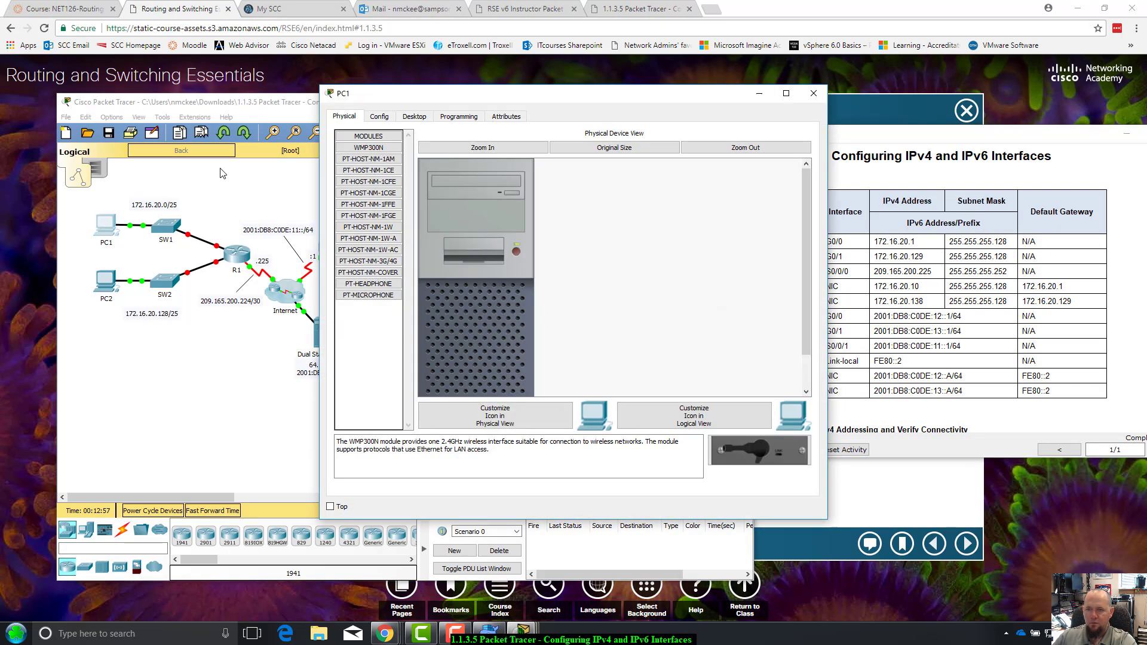
{"action": "left_click_drag", "start_coordinate": [520, 96], "coordinate": [422, 188]}
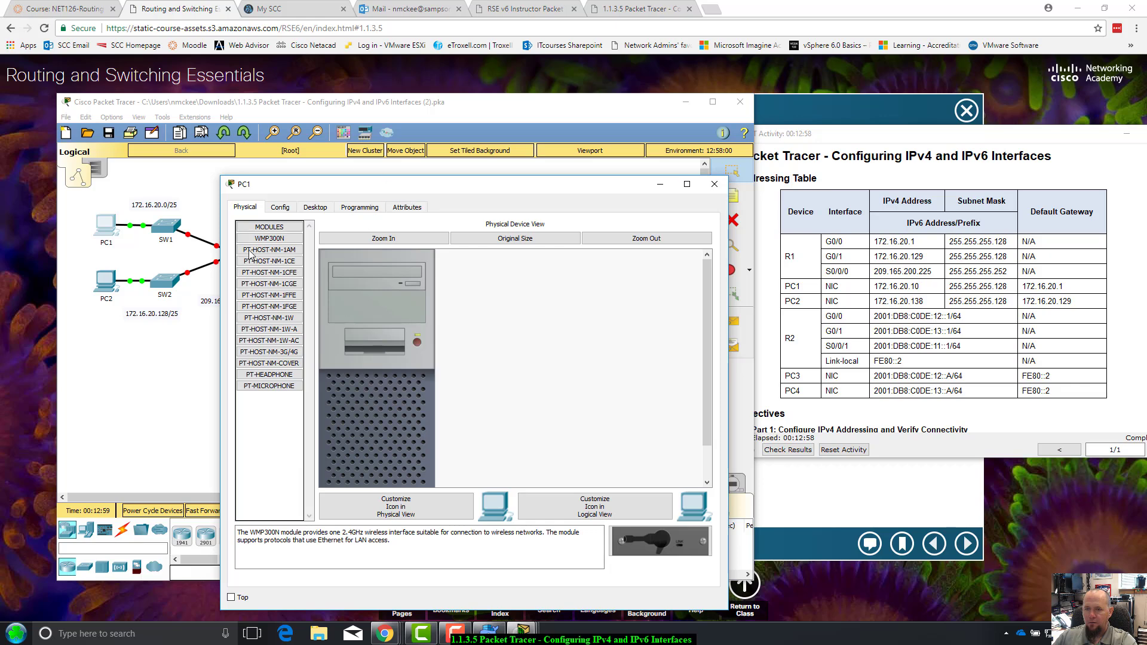
{"action": "left_click", "coordinate": [314, 207]}
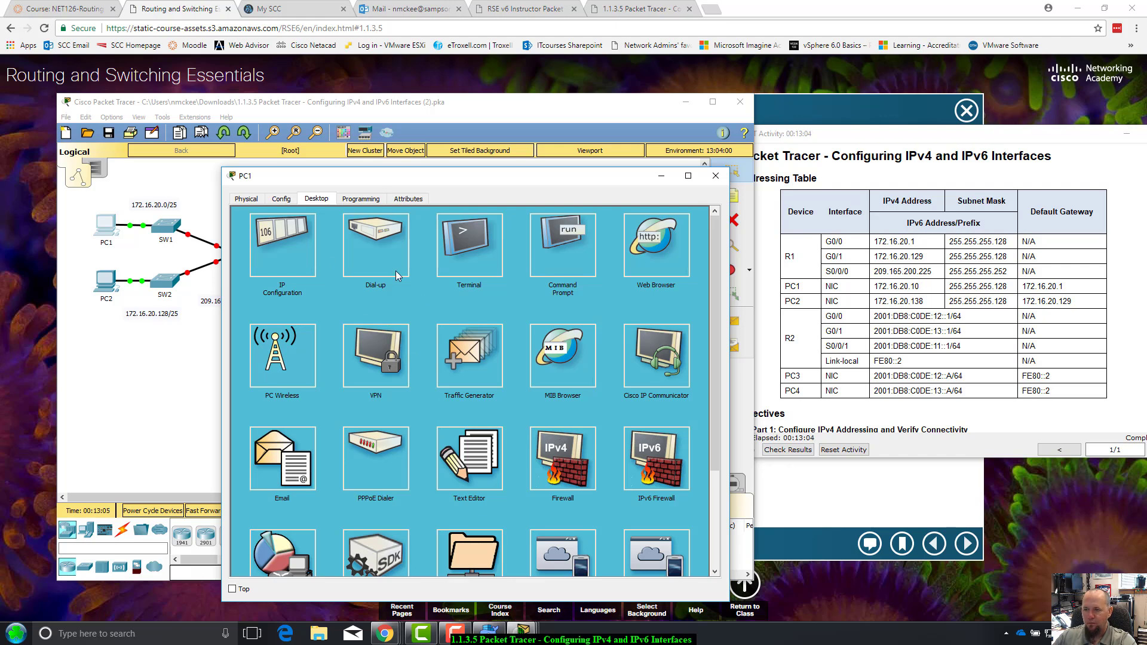
{"action": "left_click", "coordinate": [283, 246]}
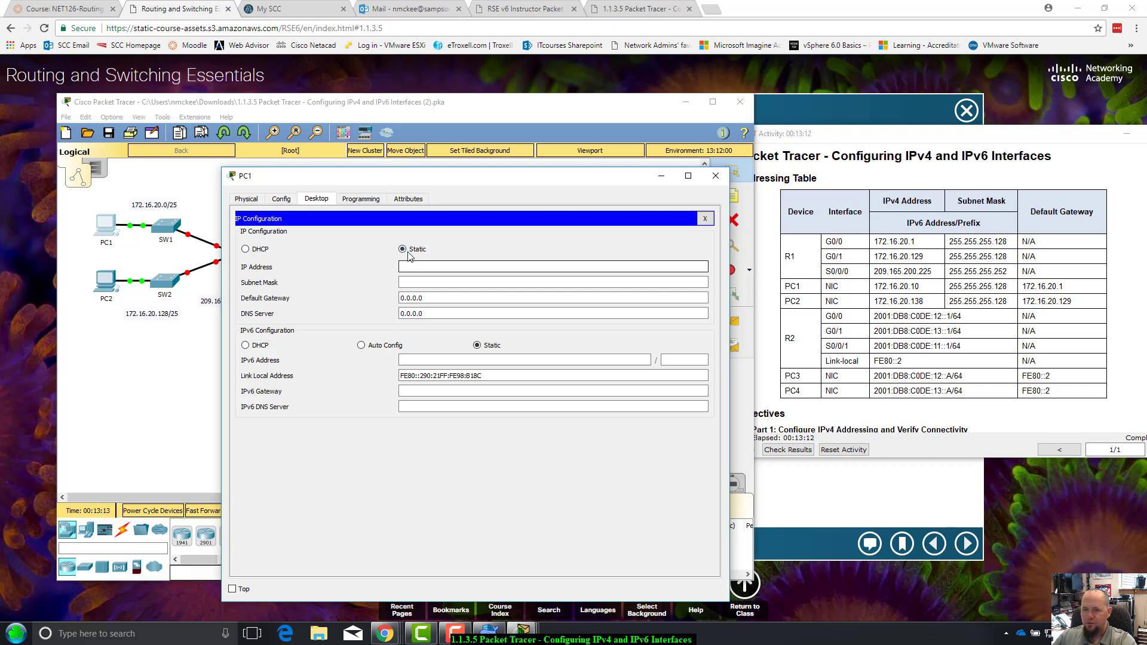
{"action": "left_click", "coordinate": [245, 249]}
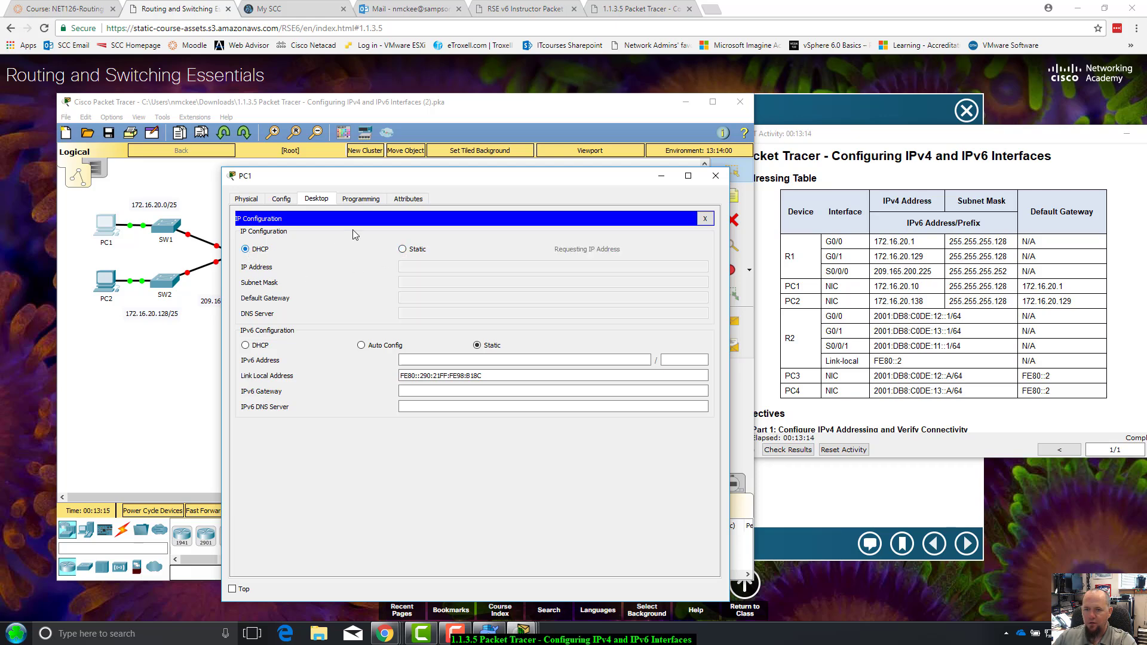
{"action": "left_click", "coordinate": [402, 249]}
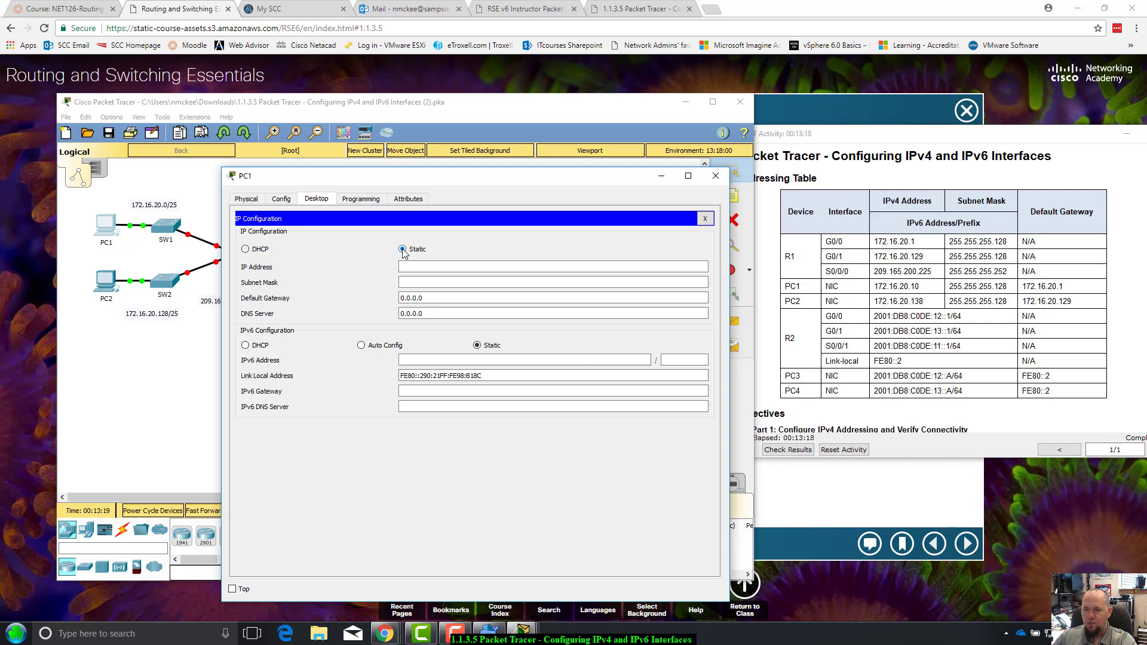
Give PC1 address 172.16.20.10 with subnet mask 255.255.255.128
{"action": "left_click", "coordinate": [421, 265]}
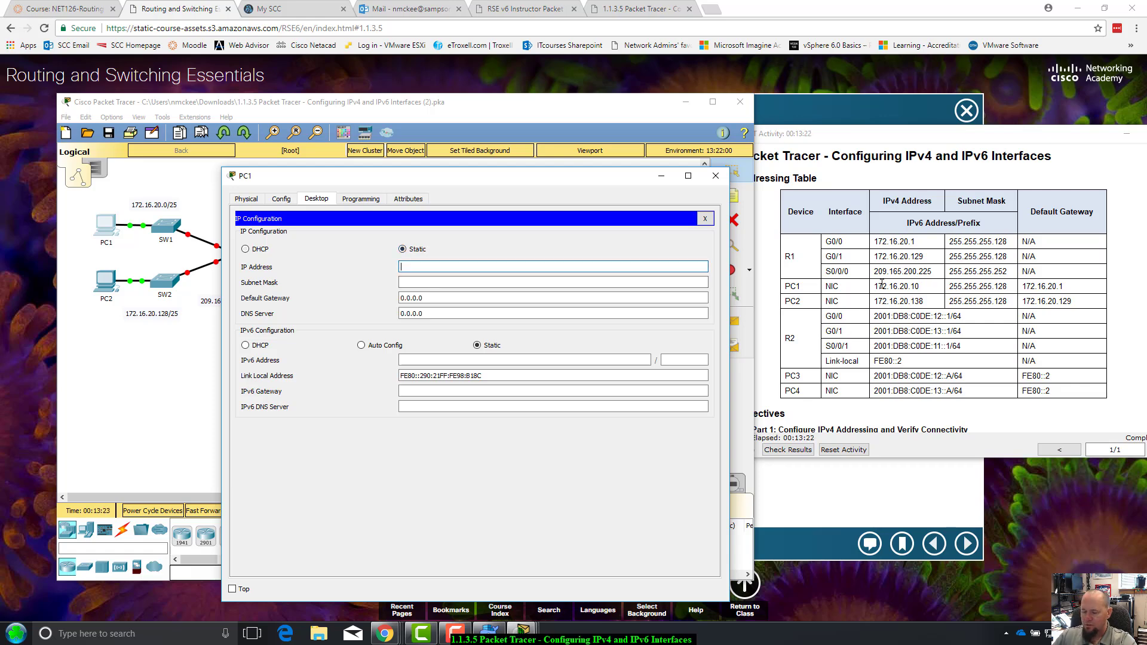
{"action": "type", "text": "172"}
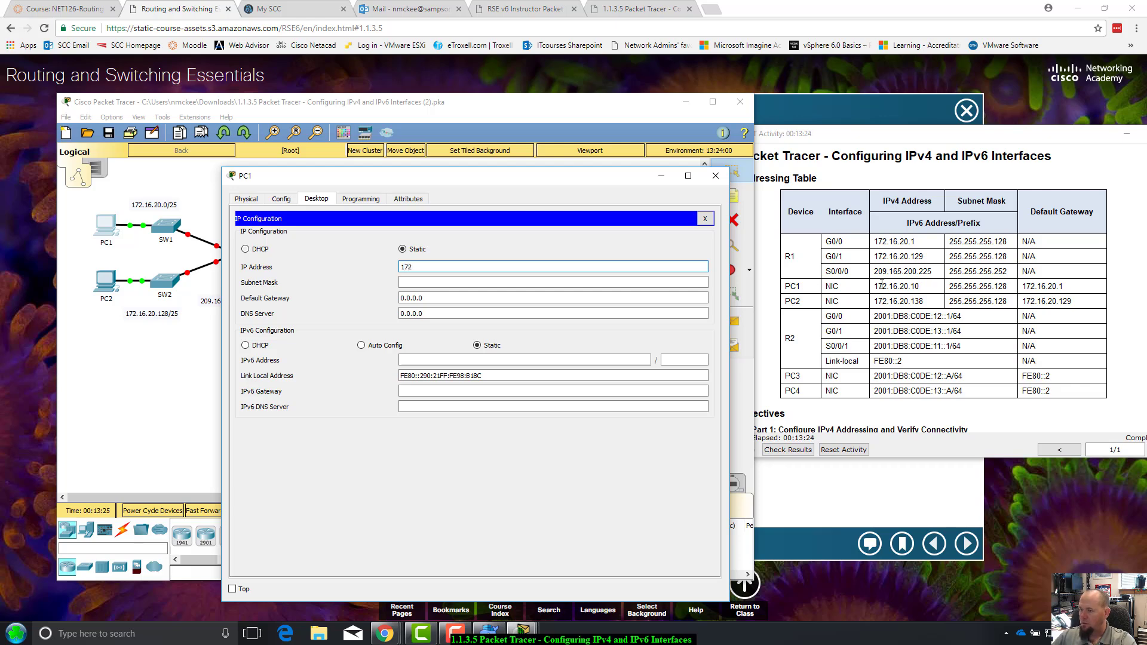
{"action": "type", "text": ".16.20.10"}
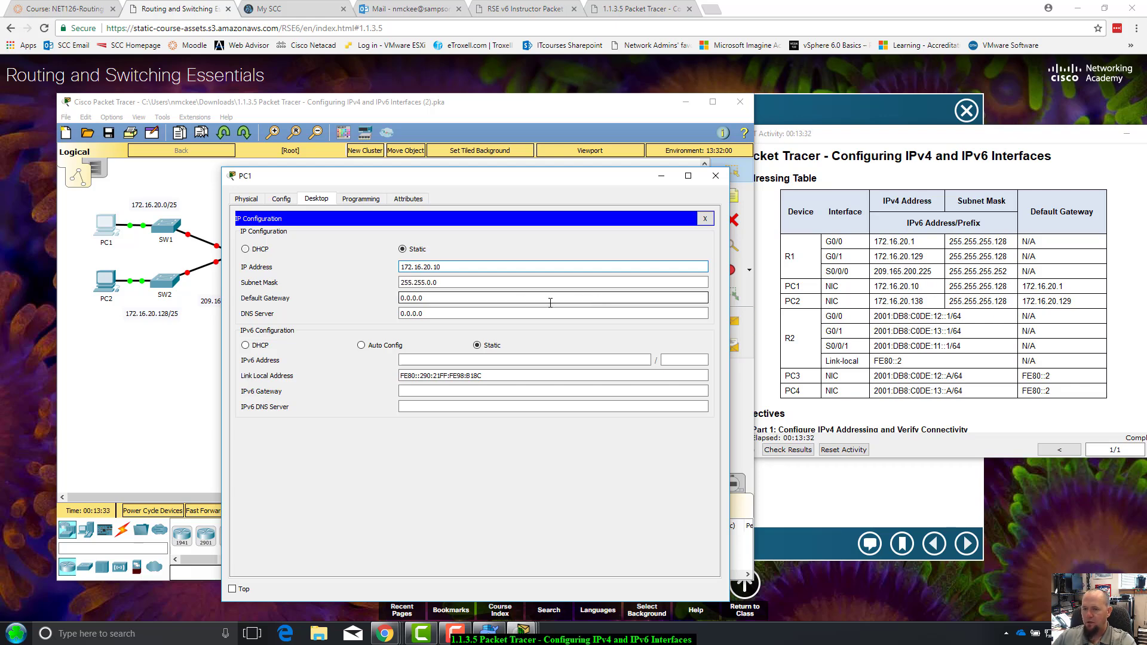
{"action": "left_click_drag", "start_coordinate": [469, 282], "coordinate": [402, 278]}
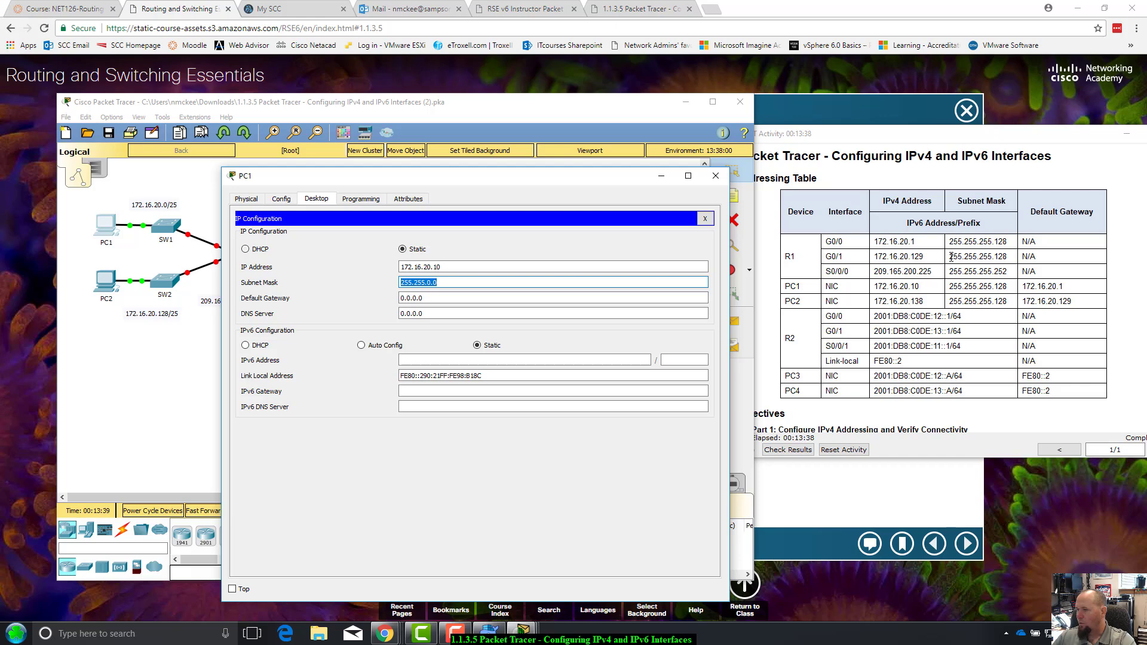
{"action": "left_click_drag", "start_coordinate": [949, 286], "coordinate": [1000, 287]}
{"action": "left_click", "coordinate": [642, 297]}
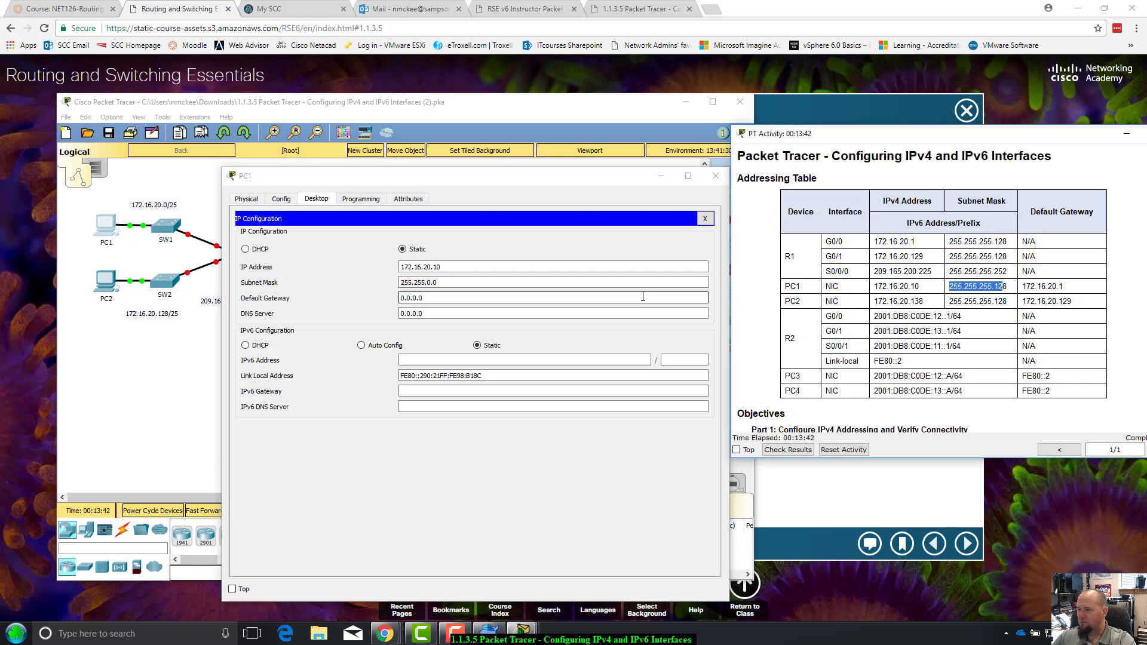
{"action": "left_click", "coordinate": [477, 286]}
{"action": "key", "text": "BackSpace"}
{"action": "key", "text": "BackSpace"}
{"action": "key", "text": "BackSpace"}
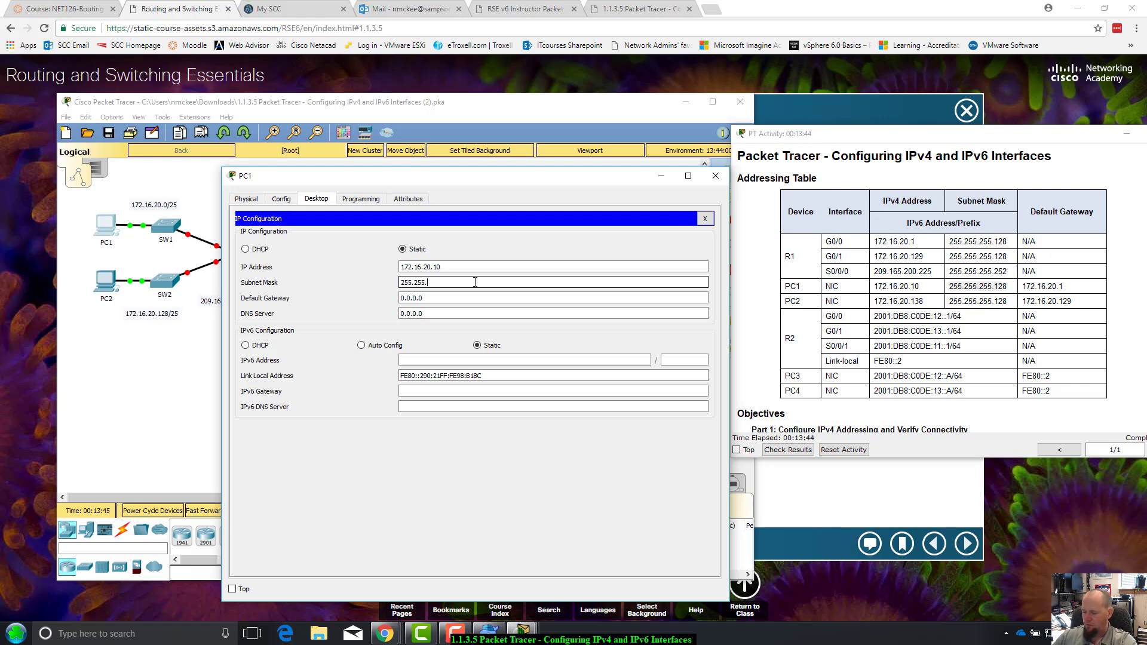
{"action": "type", "text": "255.128"}
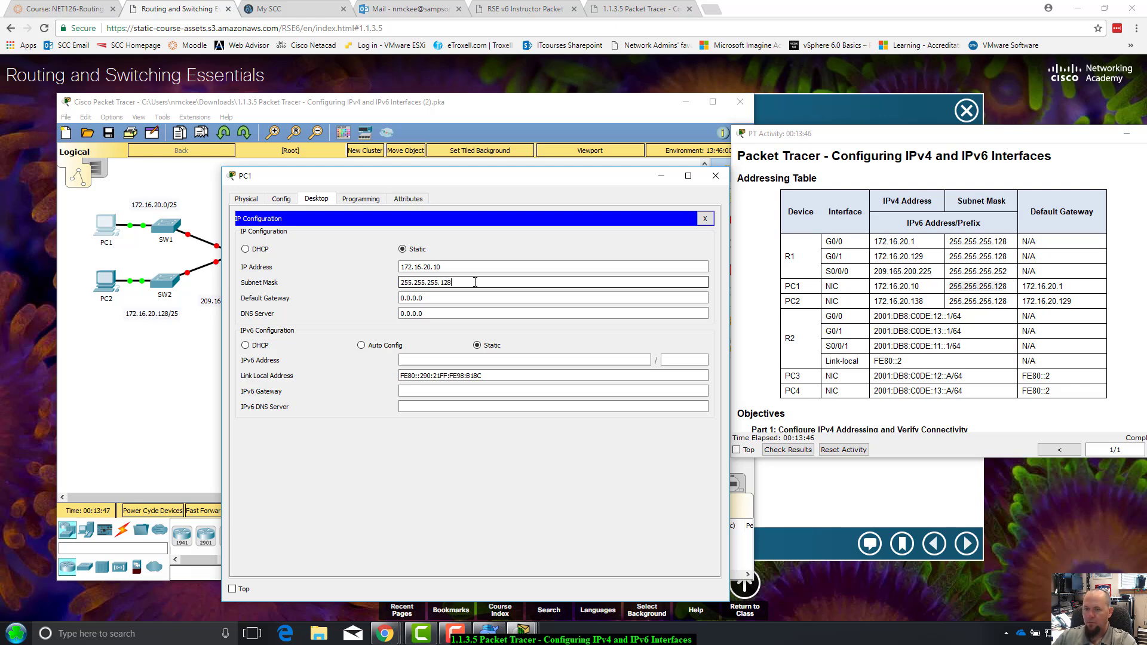
{"action": "key", "text": "Tab"}
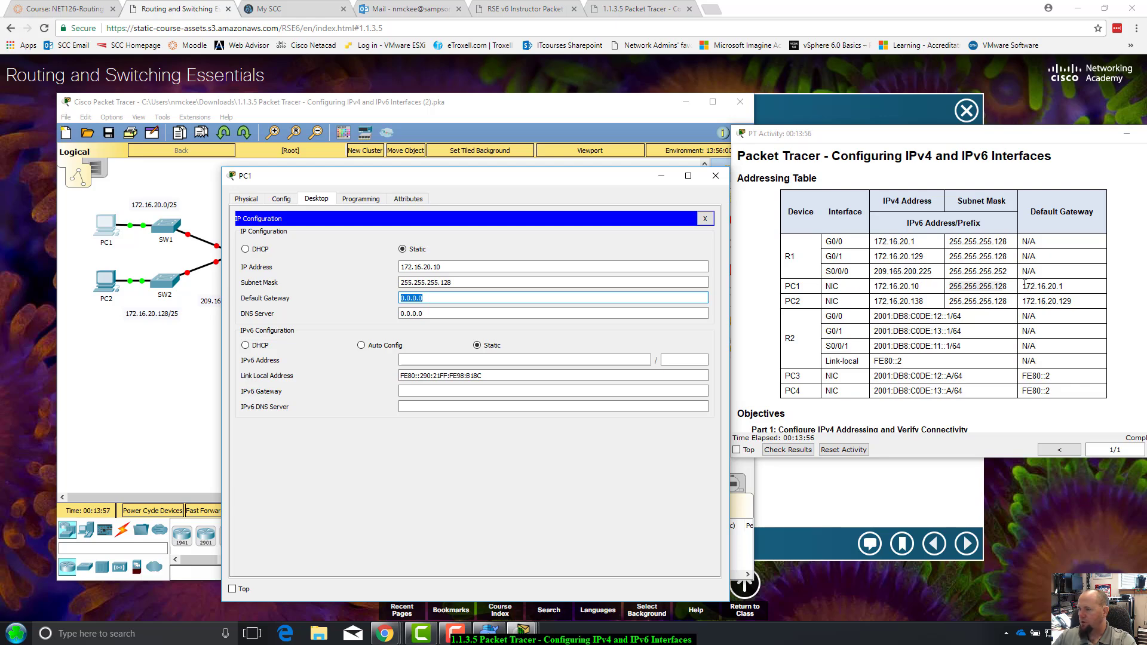
Set PC1's default gateway to 172.16.20.1, leaving the DNS server unchanged
{"action": "left_click_drag", "start_coordinate": [1024, 285], "coordinate": [1066, 286]}
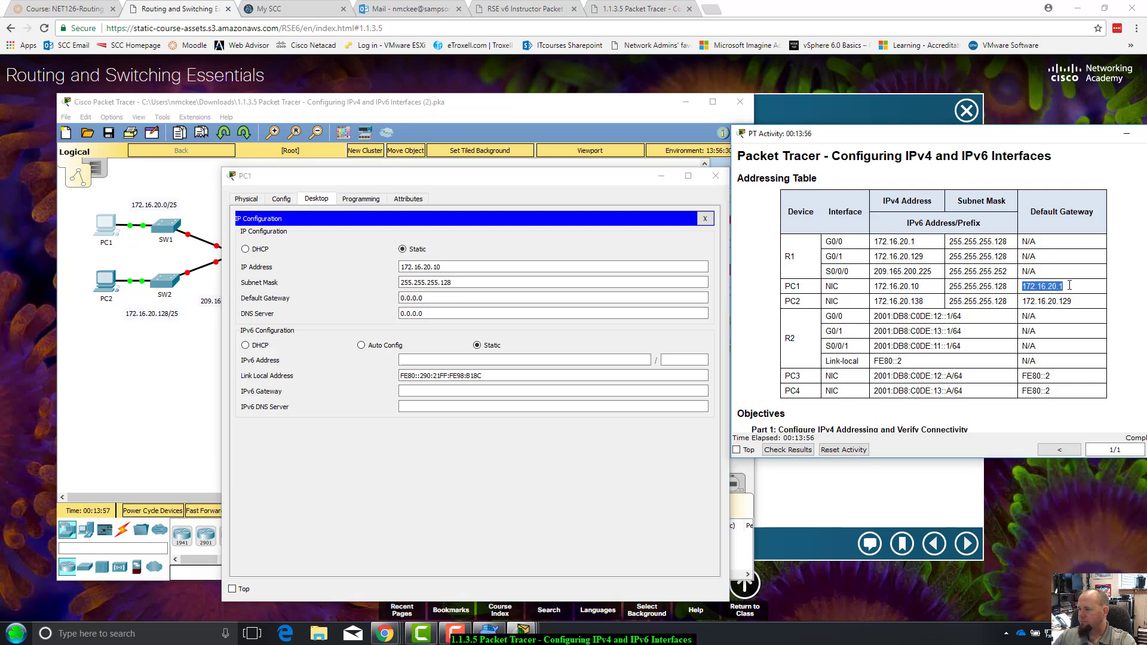
{"action": "left_click", "coordinate": [428, 298]}
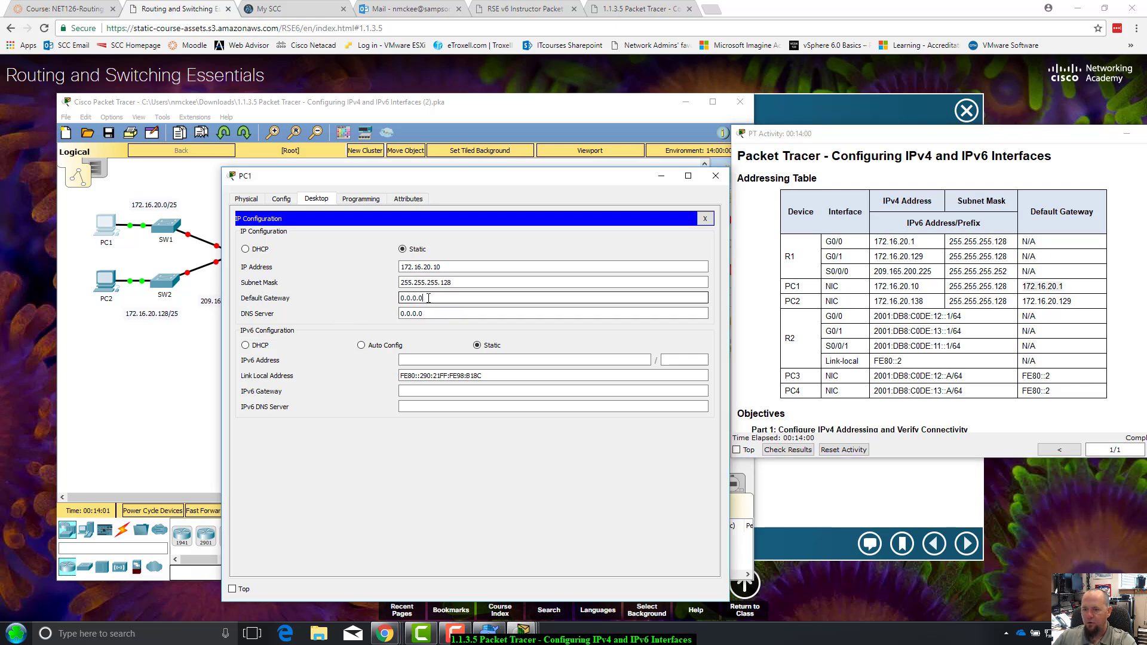
{"action": "triple_click", "coordinate": [428, 298]}
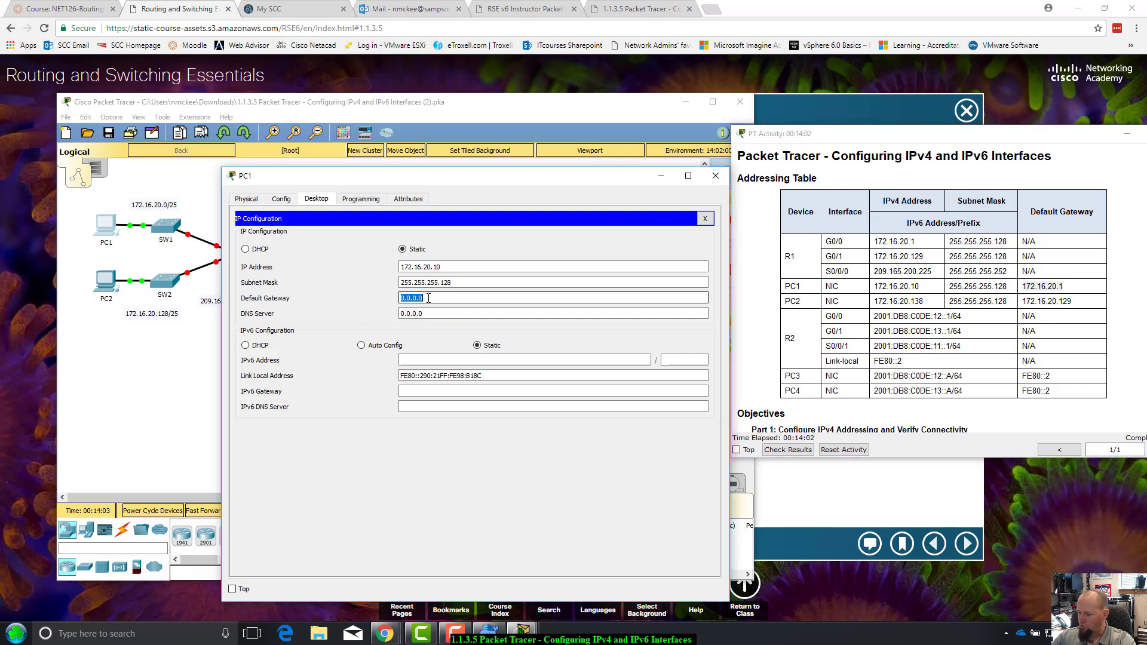
{"action": "type", "text": "172.16.20.1"}
{"action": "key", "text": "Tab"}
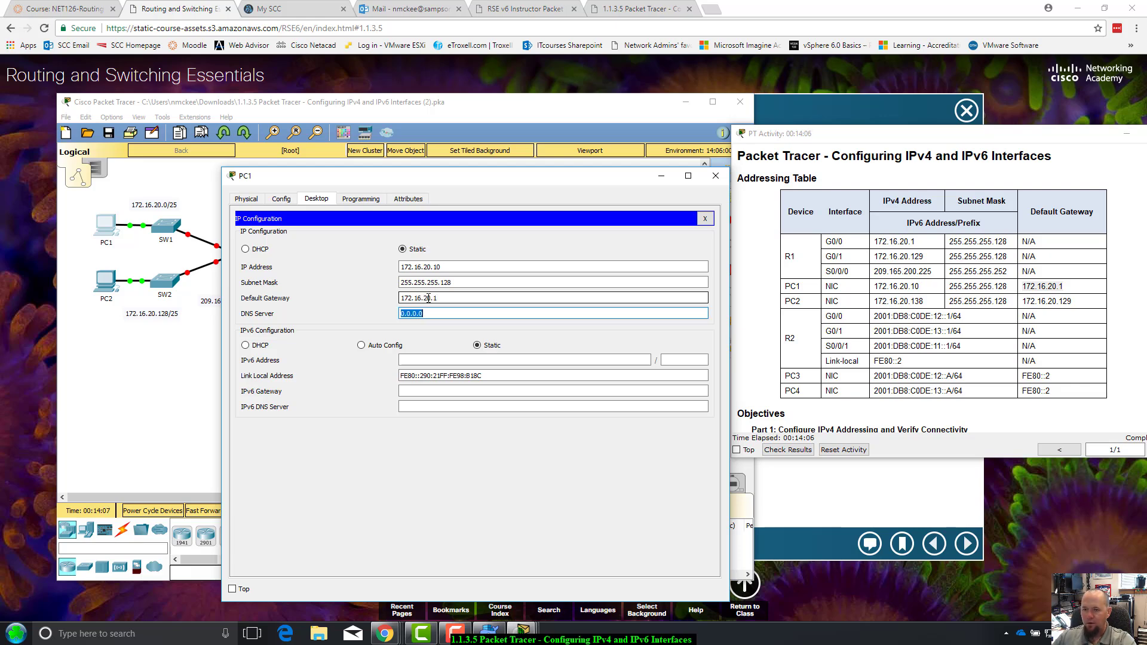
{"action": "left_click", "coordinate": [240, 301]}
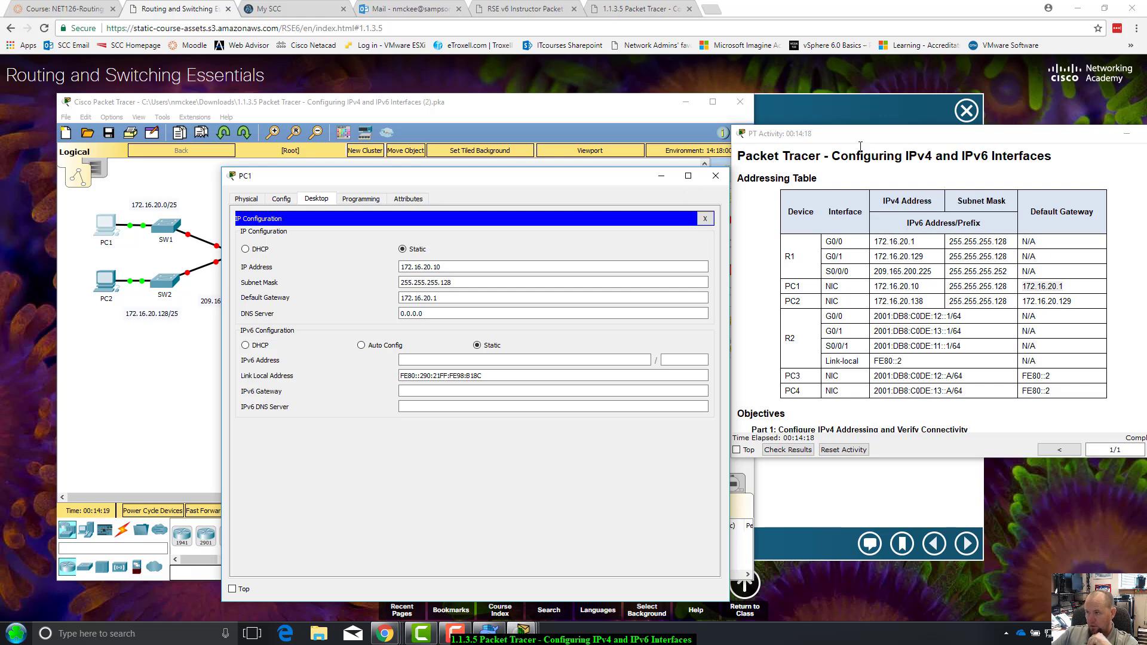
Rearrange the PC1 and activity windows, then close PC1's configuration window
{"action": "left_click_drag", "start_coordinate": [558, 184], "coordinate": [584, 191]}
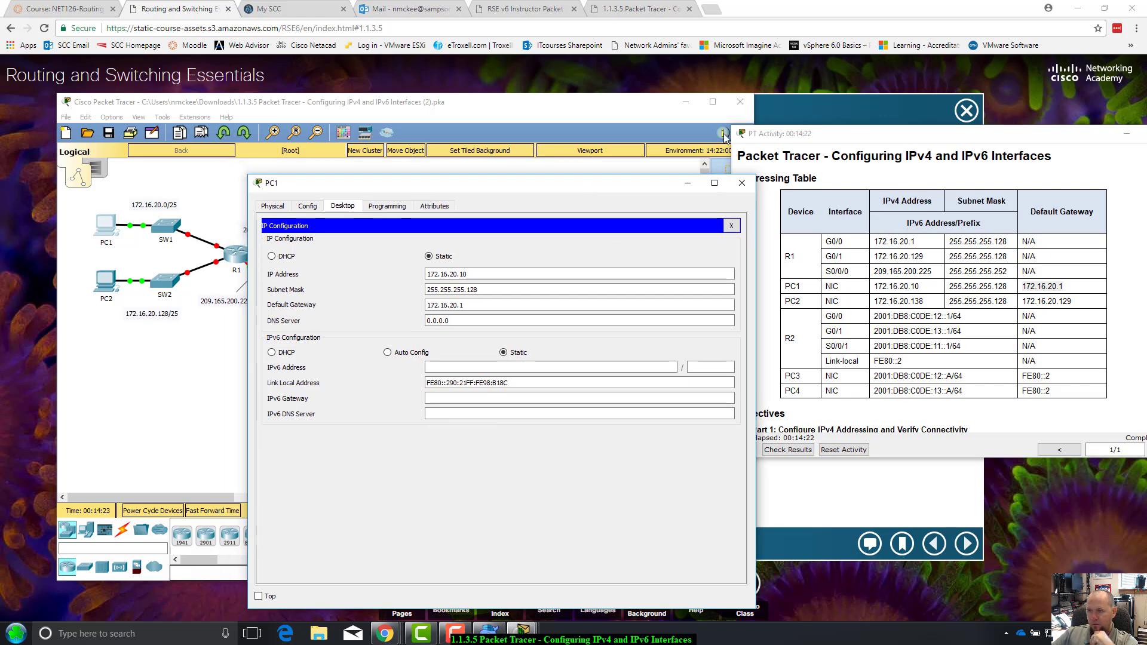
{"action": "left_click", "coordinate": [707, 323]}
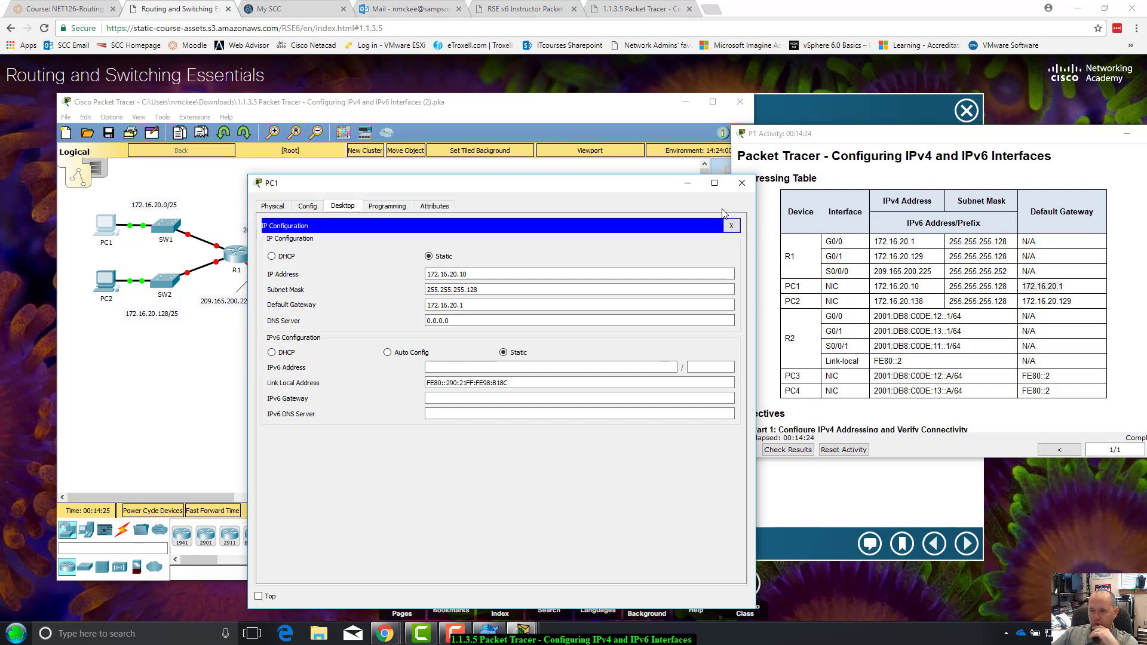
{"action": "left_click_drag", "start_coordinate": [627, 189], "coordinate": [665, 191]}
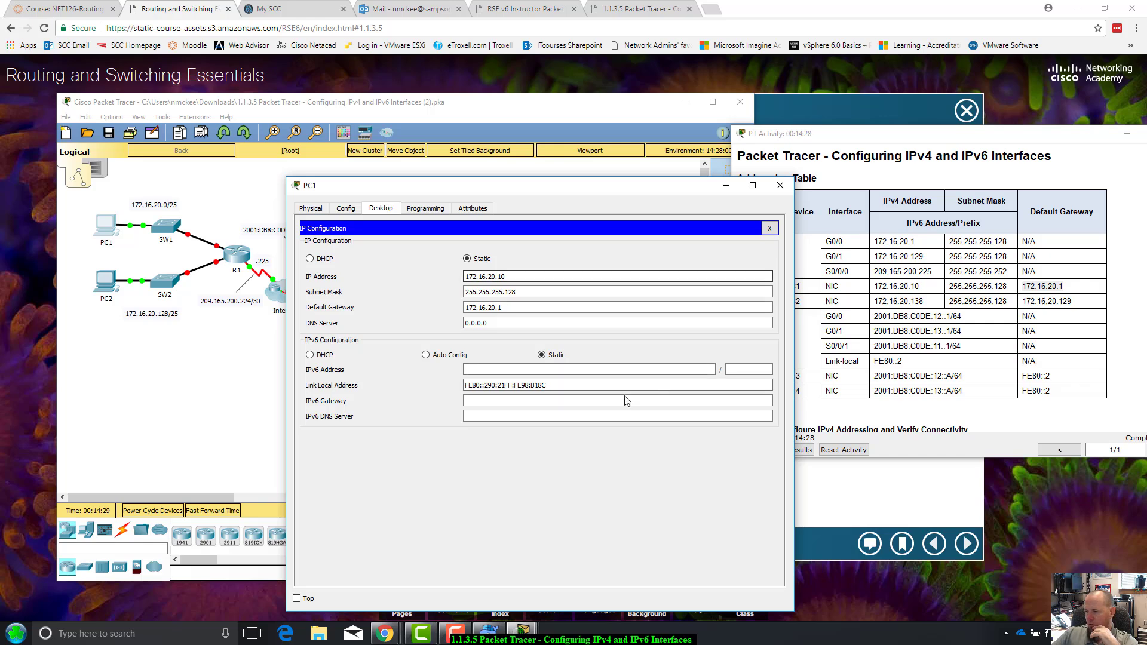
{"action": "left_click_drag", "start_coordinate": [1069, 137], "coordinate": [1006, 144]}
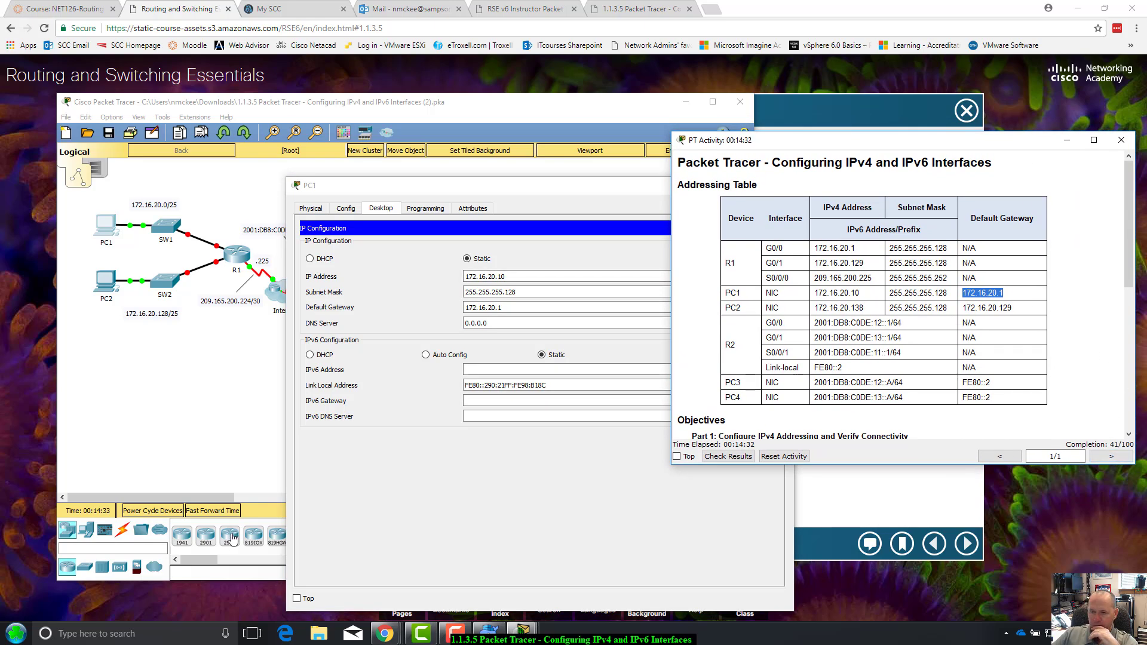
{"action": "left_click", "coordinate": [465, 513]}
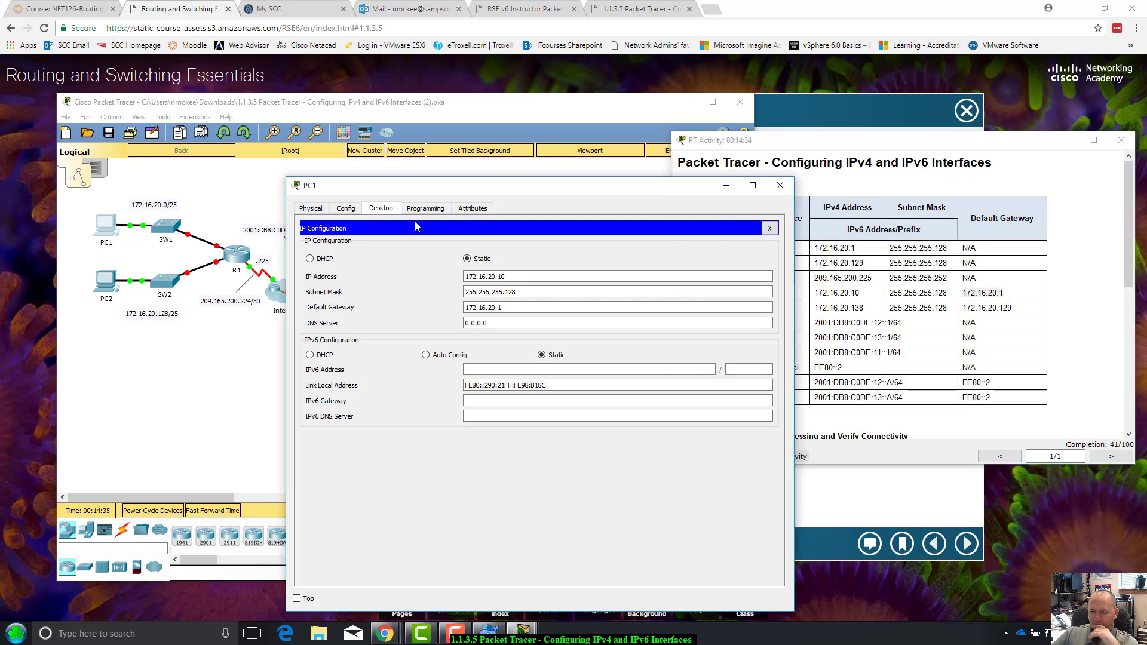
{"action": "left_click", "coordinate": [779, 185]}
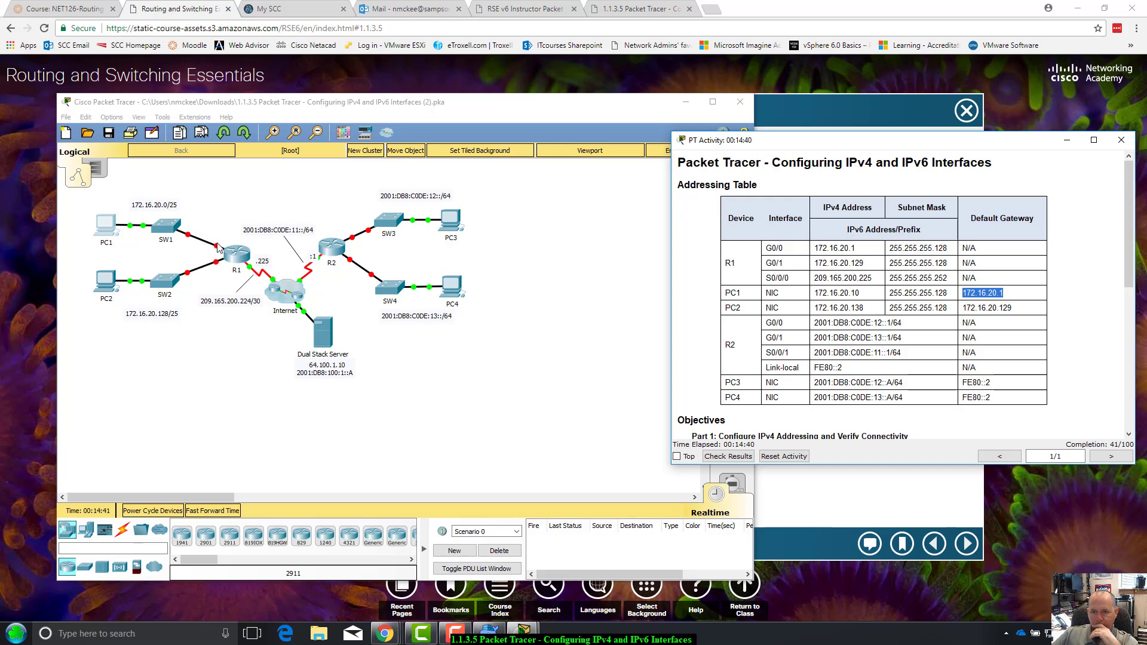
Open PC2's Desktop IP Configuration and arrange it beside the addressing table
{"action": "left_click", "coordinate": [105, 284]}
{"action": "left_click", "coordinate": [106, 284]}
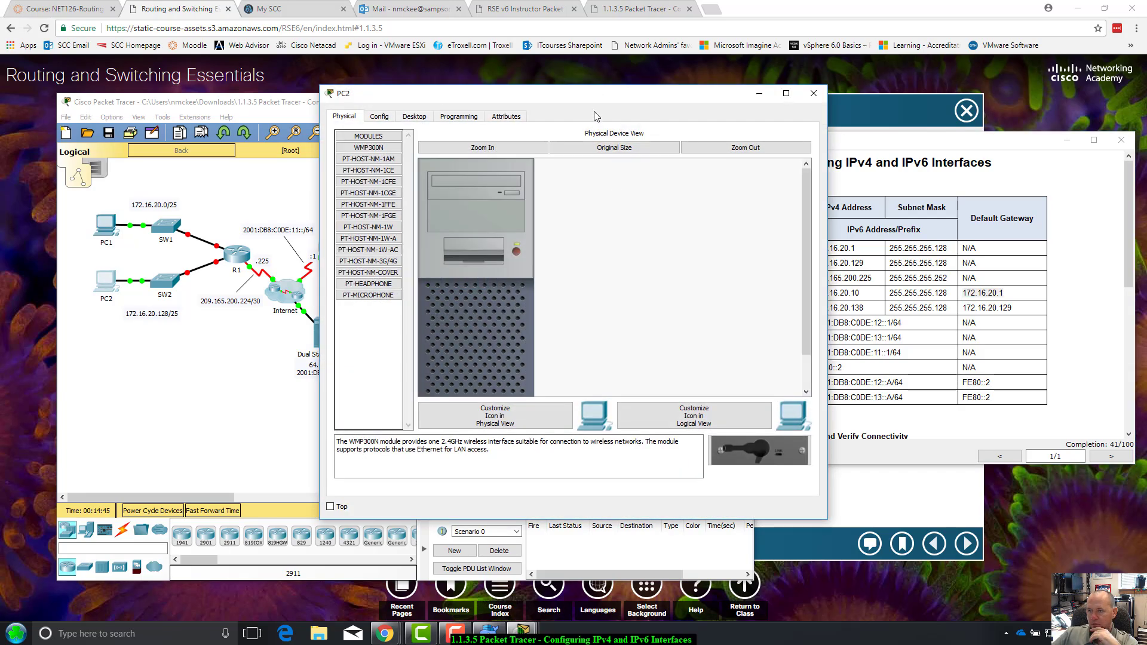
{"action": "left_click_drag", "start_coordinate": [603, 102], "coordinate": [538, 122]}
{"action": "left_click", "coordinate": [350, 141]}
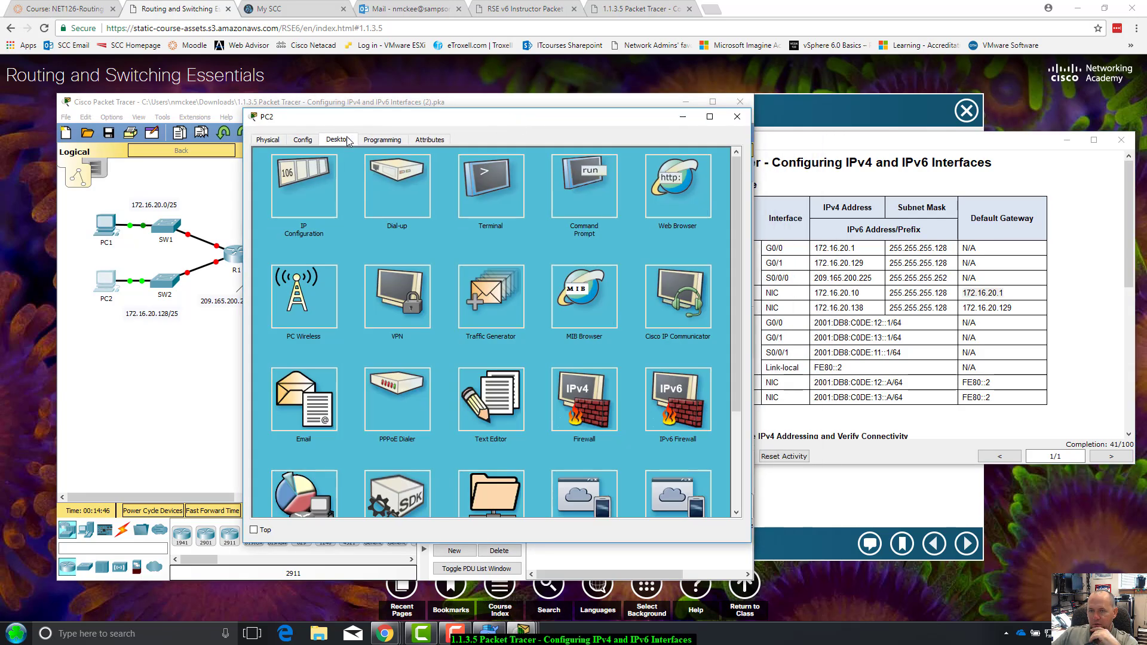
{"action": "left_click", "coordinate": [311, 185]}
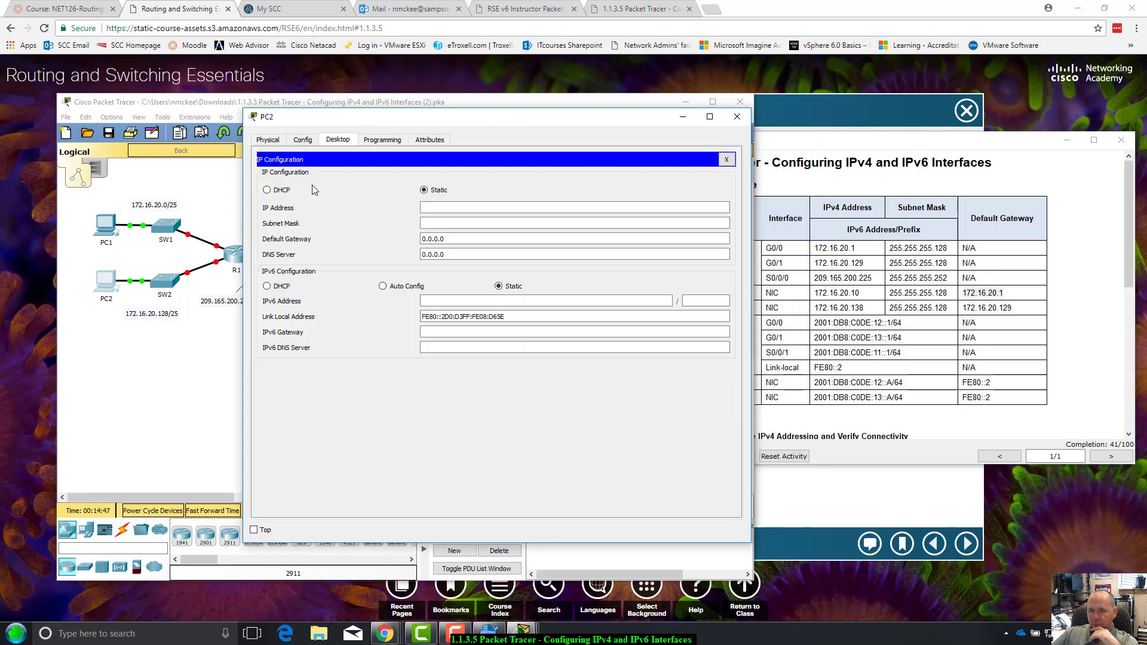
{"action": "left_click", "coordinate": [448, 208]}
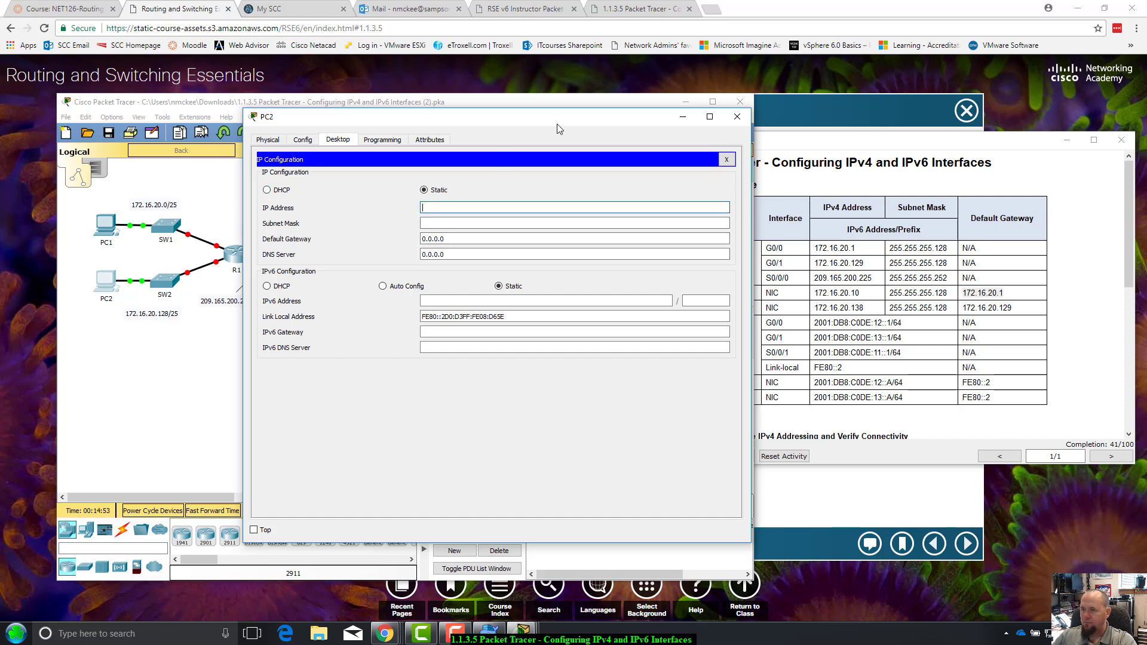
{"action": "left_click_drag", "start_coordinate": [558, 120], "coordinate": [466, 181]}
{"action": "left_click", "coordinate": [525, 122]}
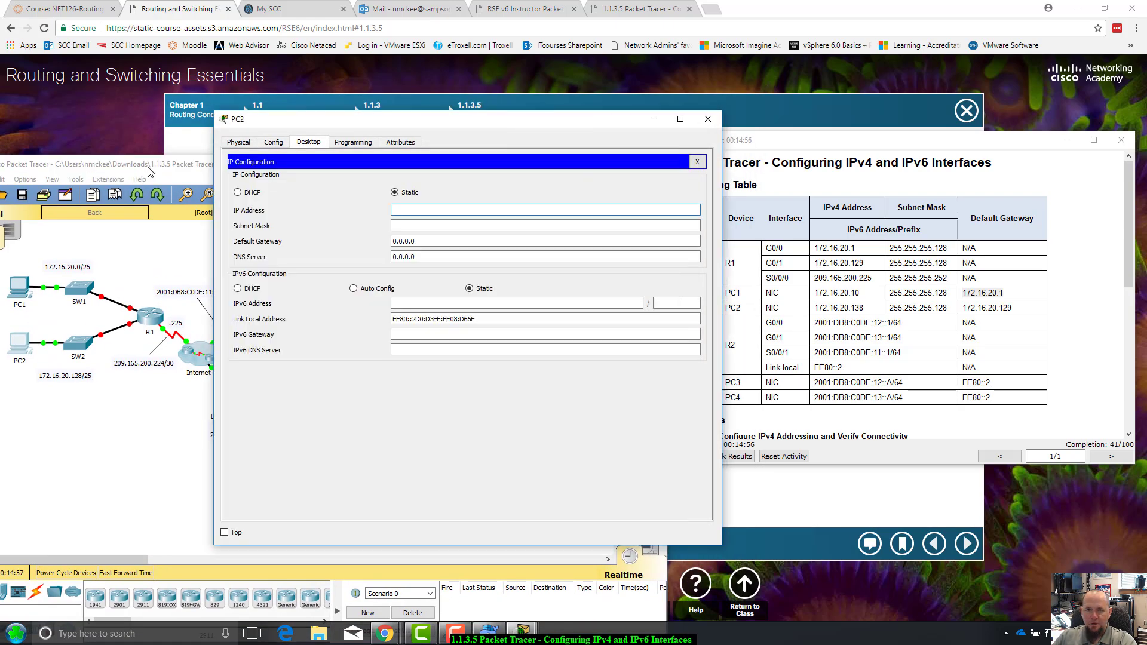
{"action": "left_click_drag", "start_coordinate": [150, 172], "coordinate": [122, 212]}
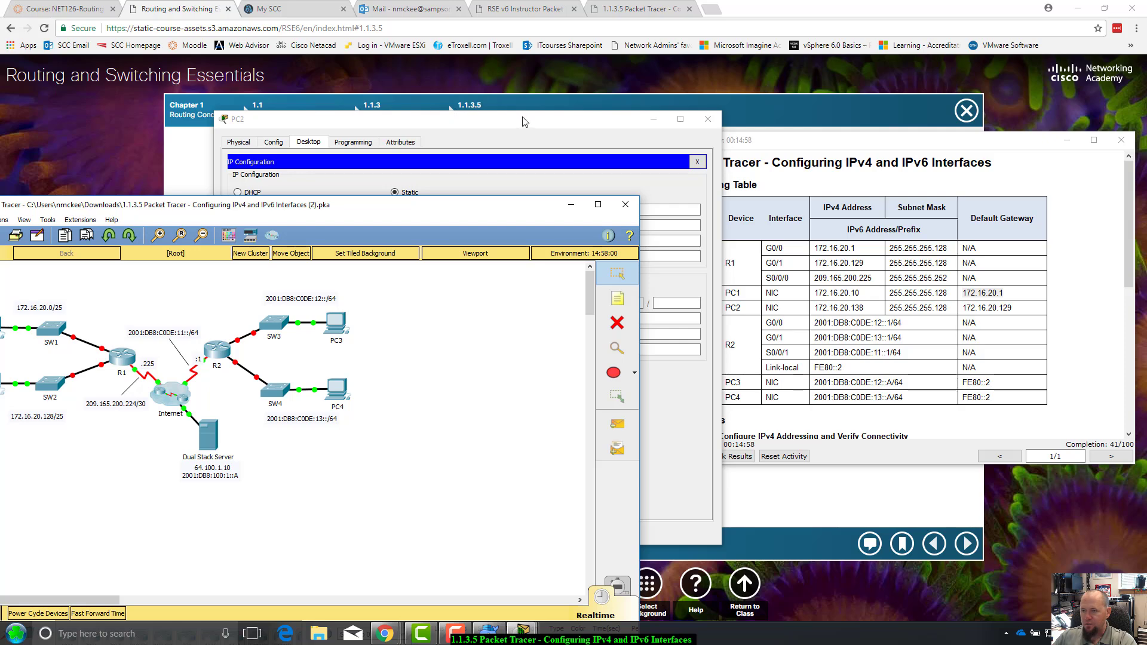
{"action": "left_click_drag", "start_coordinate": [525, 121], "coordinate": [448, 115]}
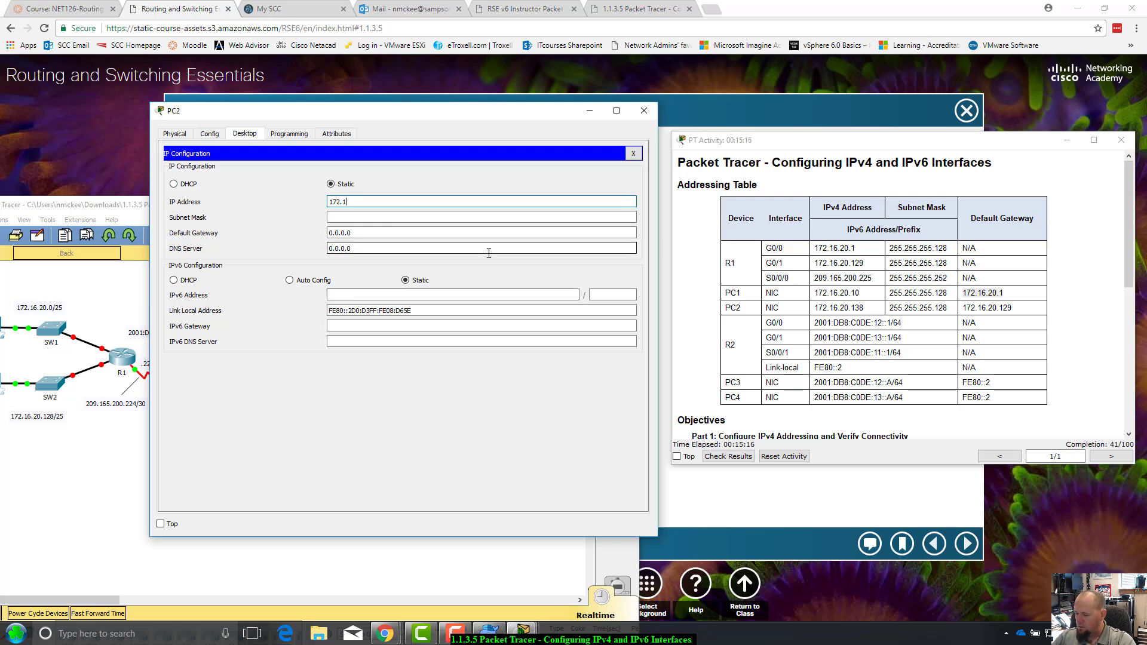
Enter PC2's address 172.16.20.138, mask 255.255.255.128 and gateway 172.16.20.129
{"action": "type", "text": ".20.138"}
{"action": "key", "text": "Tab"}
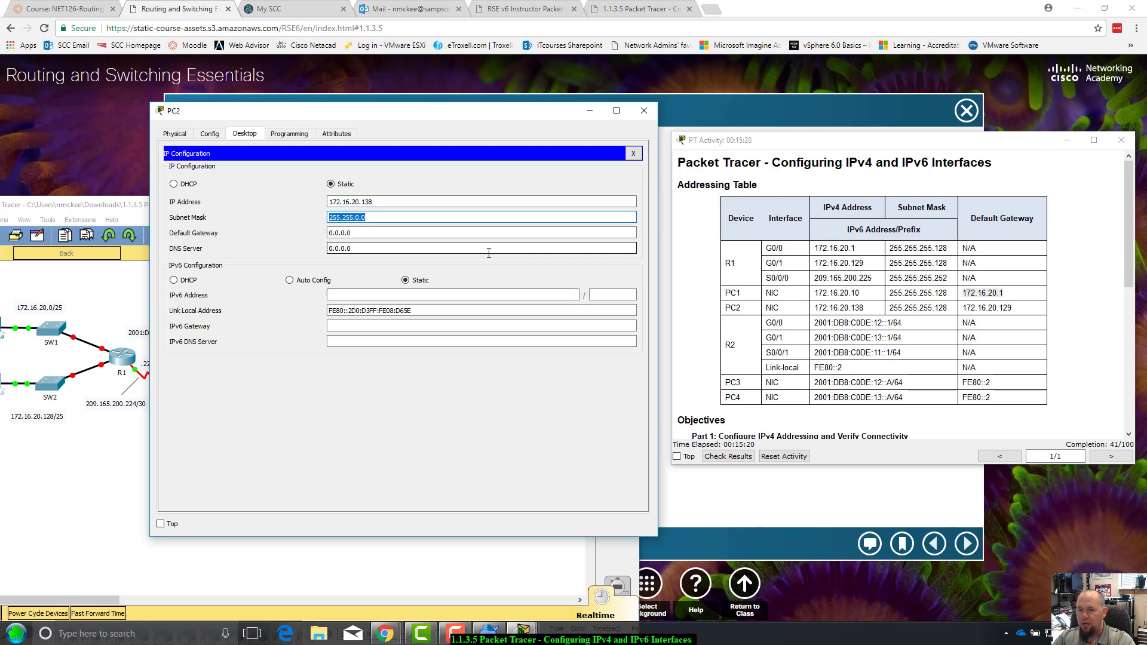
{"action": "key", "text": "BackSpace"}
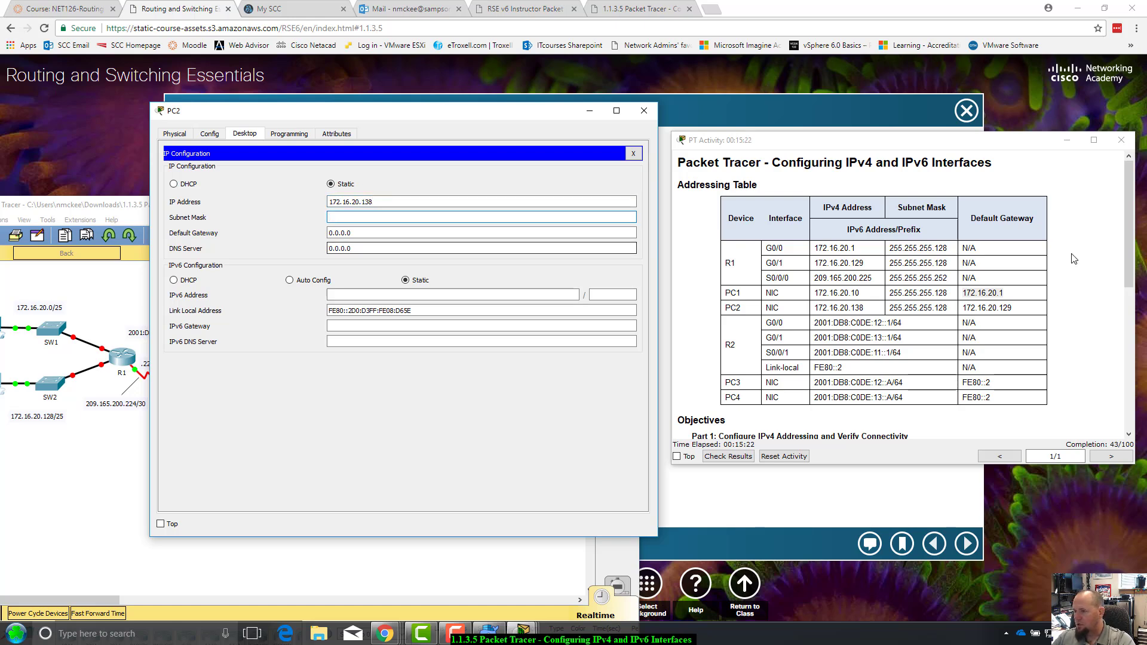
{"action": "type", "text": "255.255.255.128"}
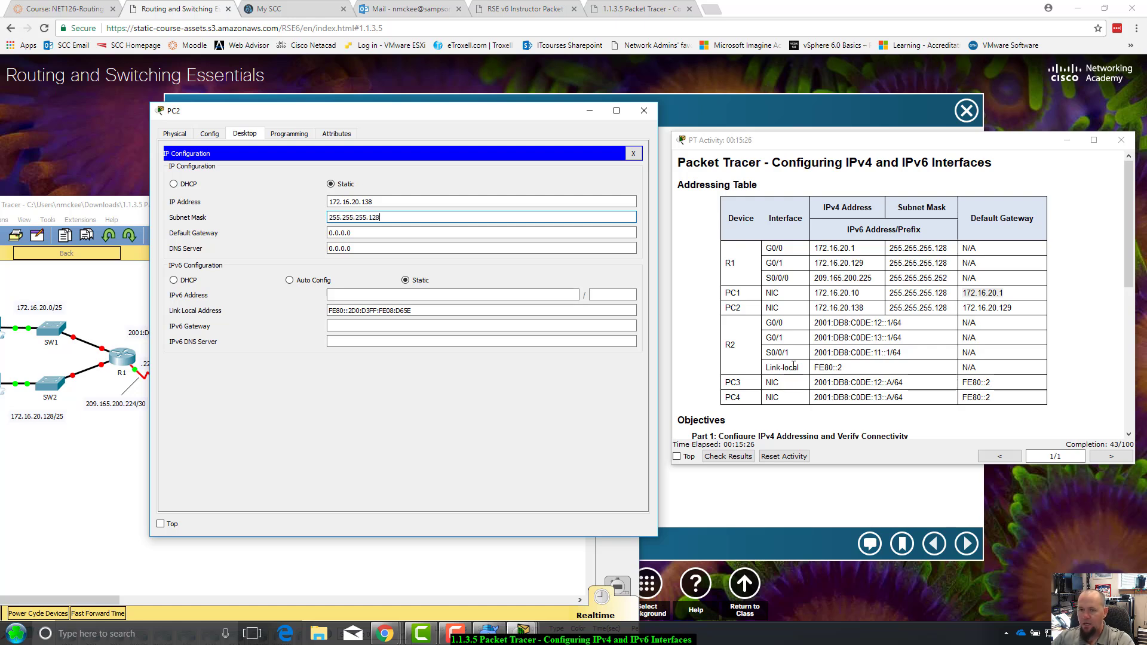
{"action": "key", "text": "Tab"}
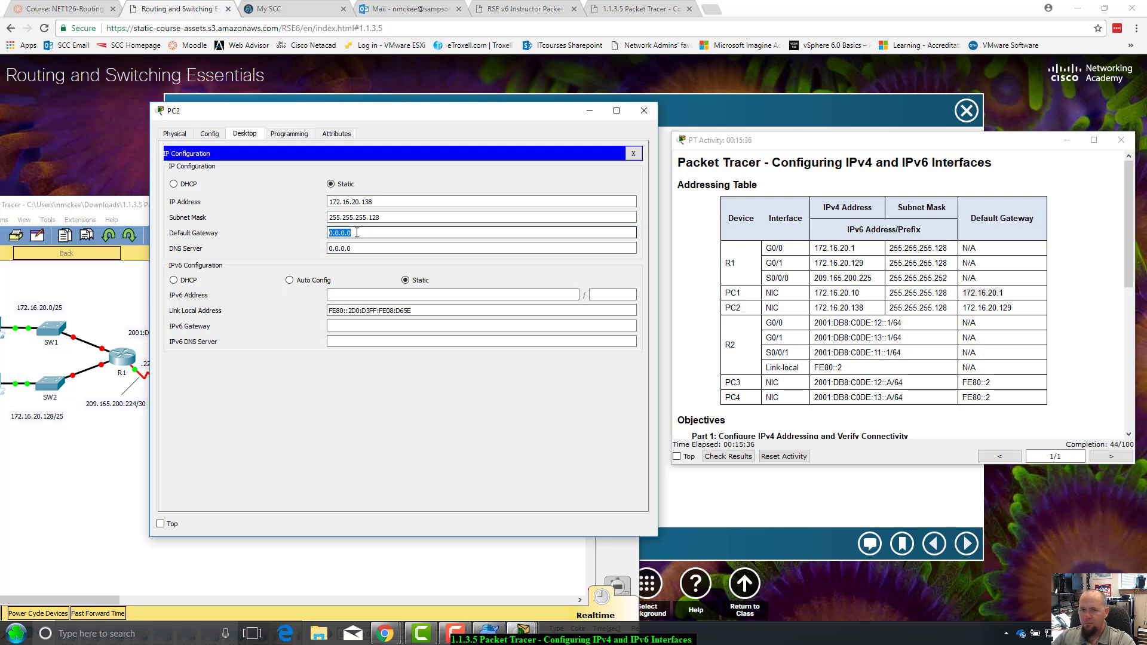
{"action": "type", "text": "17"}
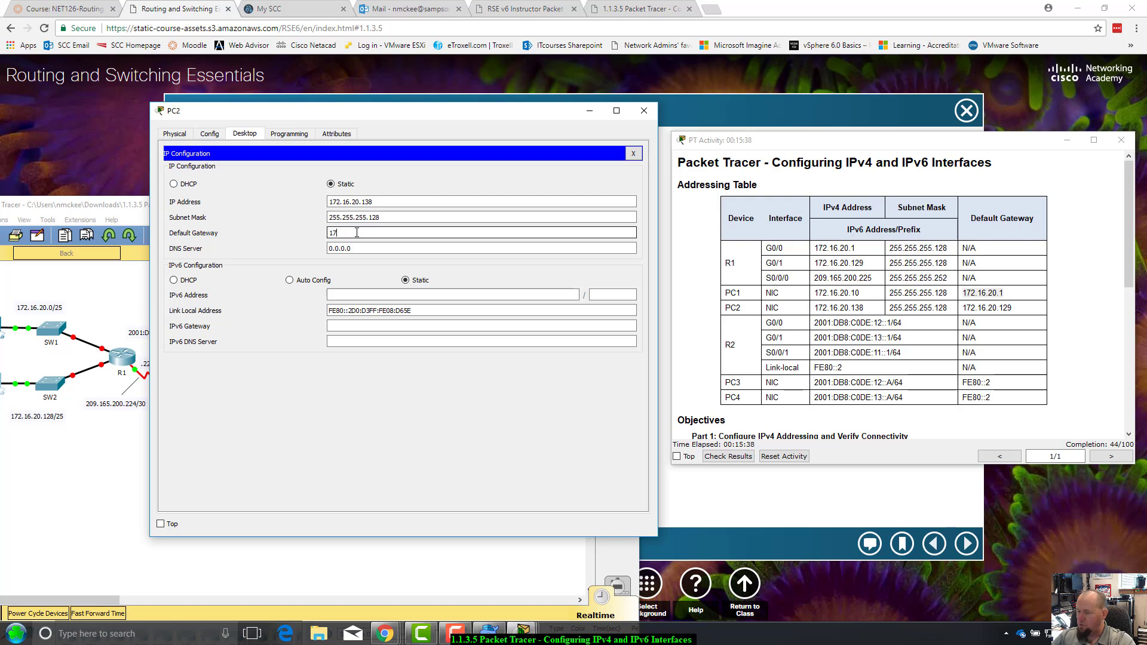
{"action": "type", "text": "2.16.20.129"}
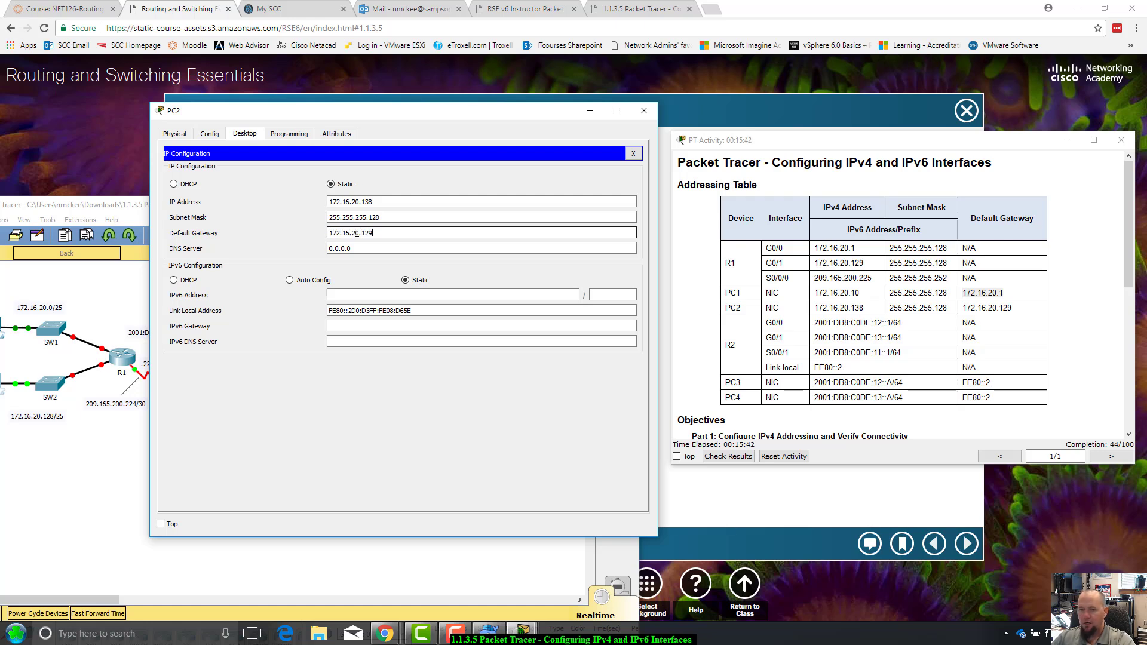
{"action": "key", "text": "Tab"}
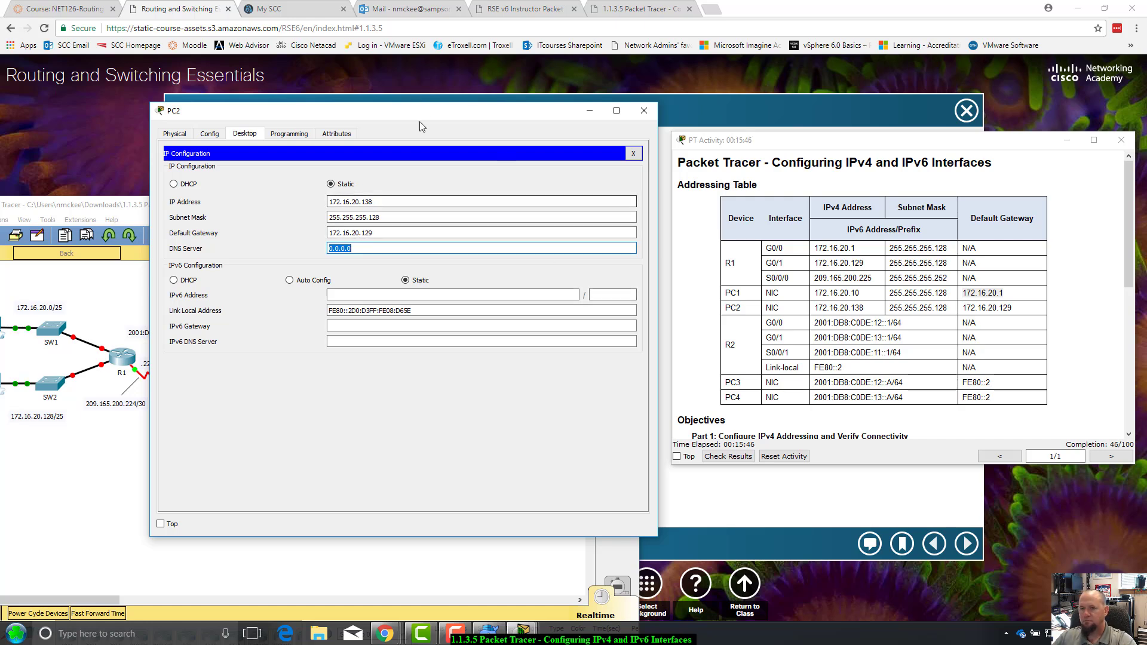
{"action": "left_click_drag", "start_coordinate": [424, 116], "coordinate": [559, 92]}
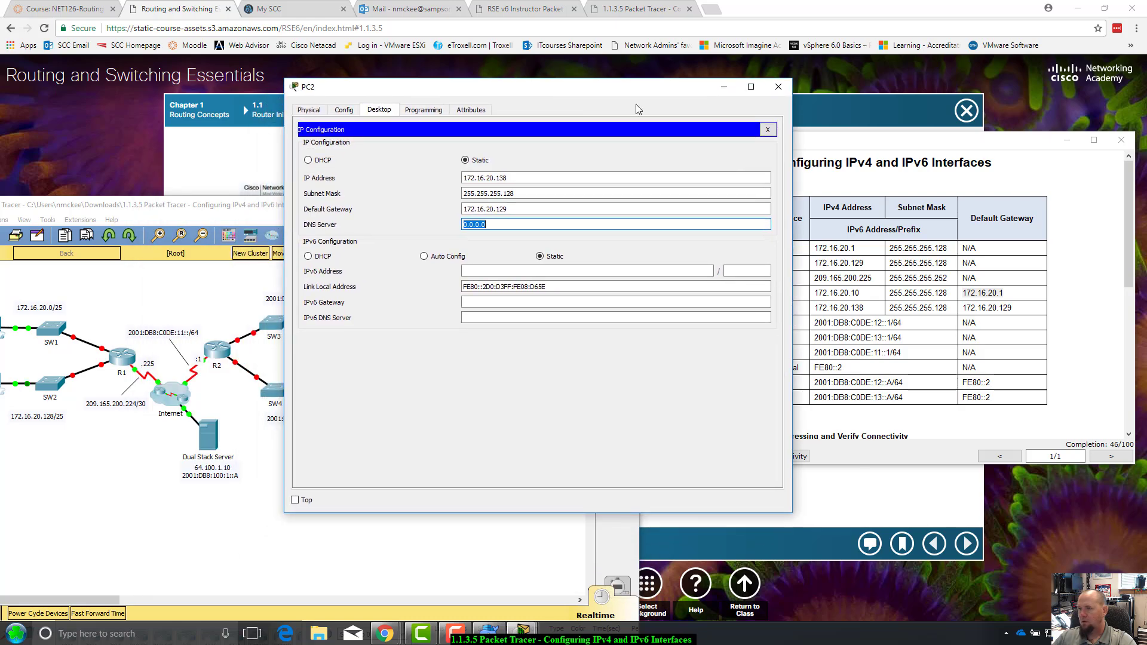
{"action": "left_click", "coordinate": [777, 87]}
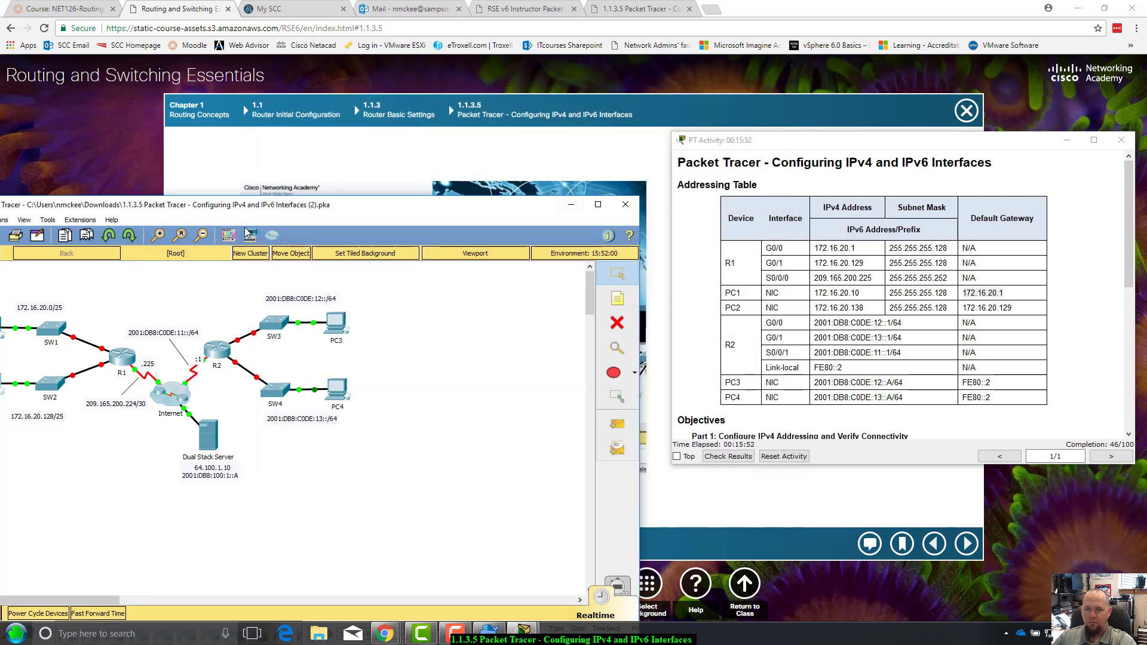
{"action": "left_click_drag", "start_coordinate": [252, 206], "coordinate": [409, 188]}
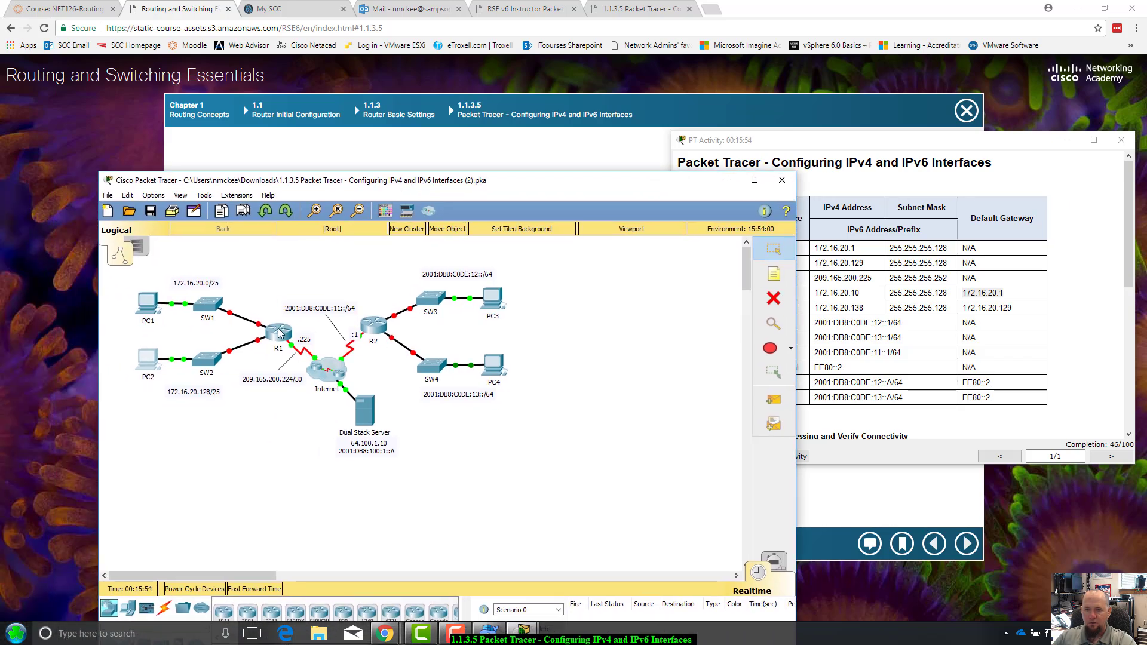
{"action": "mouse_move", "coordinate": [260, 342]}
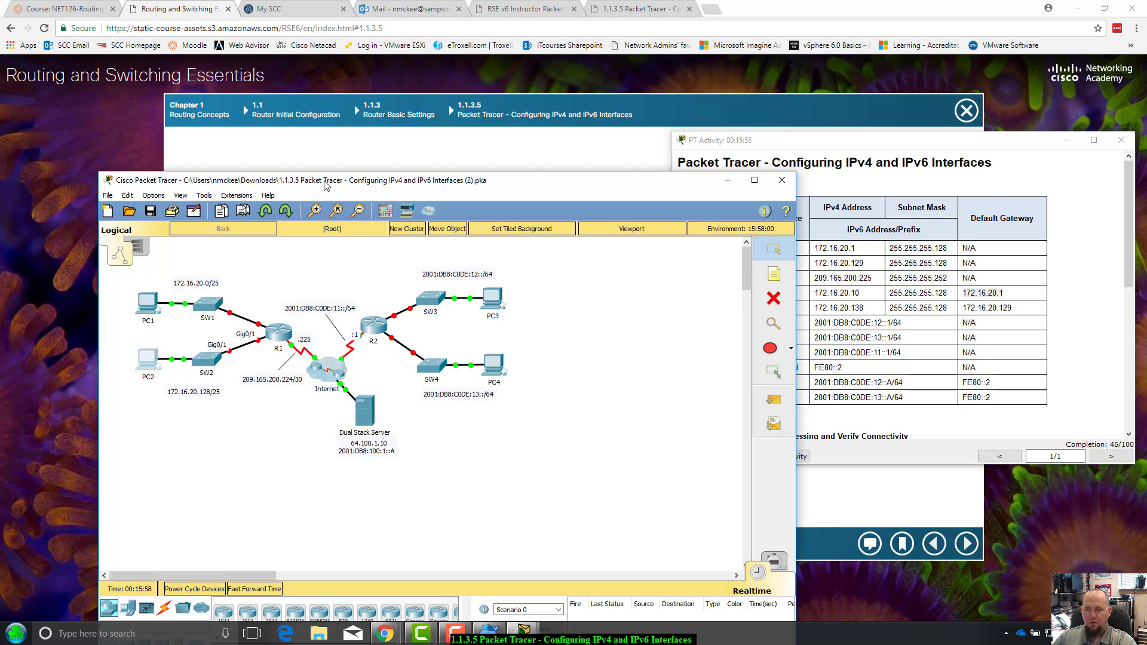
{"action": "left_click_drag", "start_coordinate": [326, 181], "coordinate": [314, 182]}
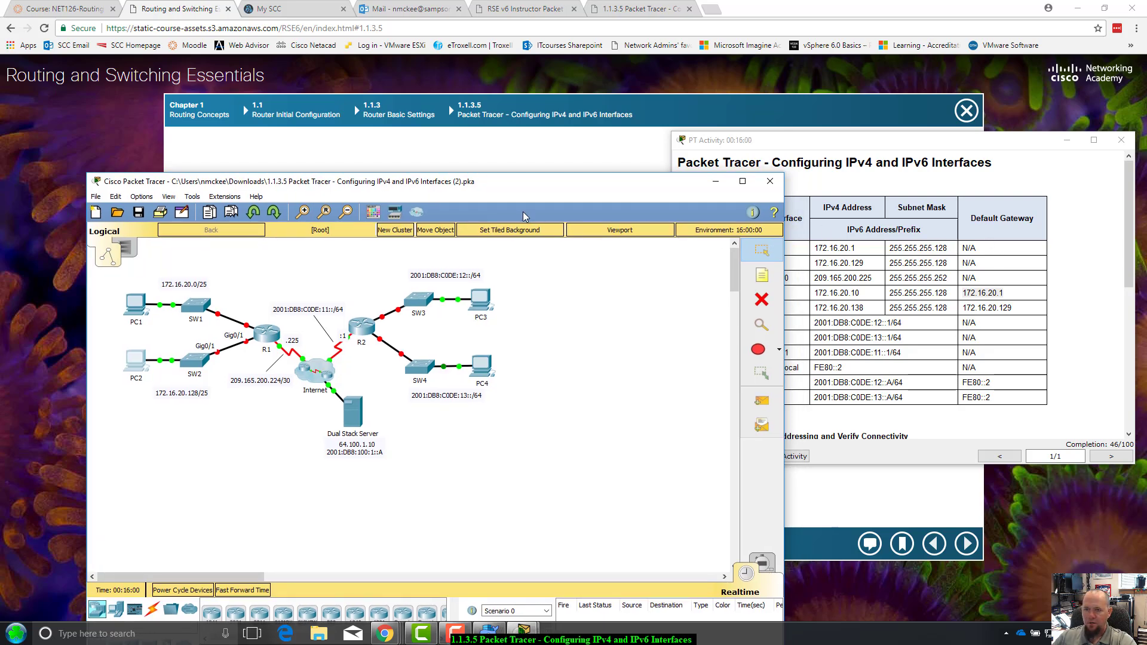
{"action": "left_click_drag", "start_coordinate": [477, 186], "coordinate": [467, 188]}
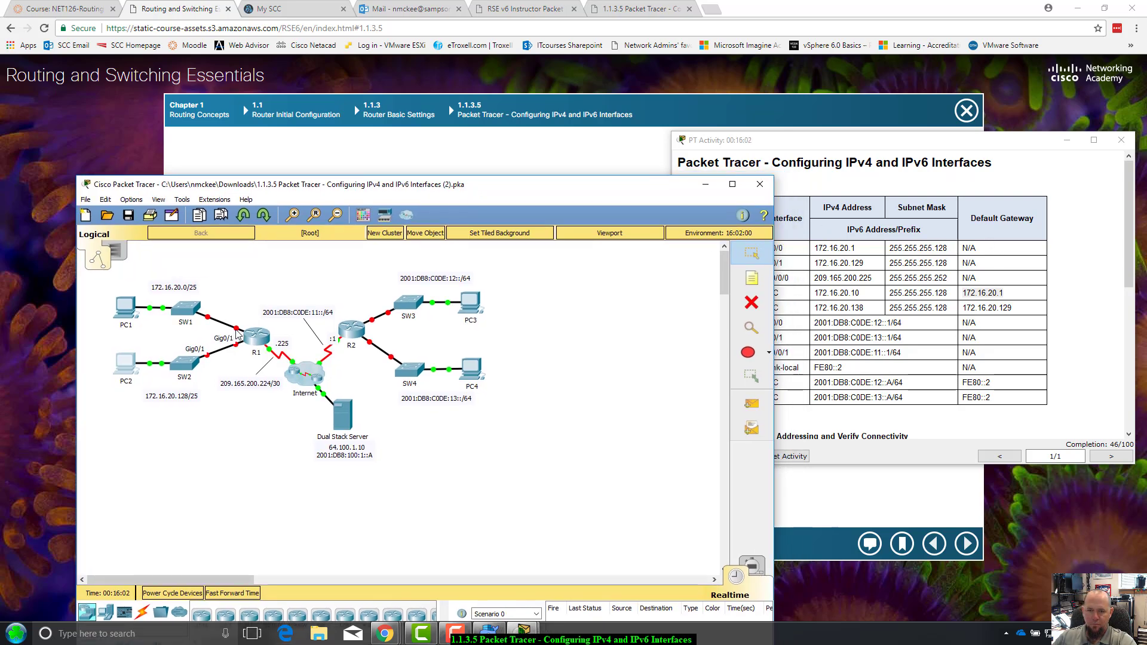
Exit R1's interface mode and page 'do show run' output to the interface section
{"action": "mouse_move", "coordinate": [235, 329]}
{"action": "left_click", "coordinate": [255, 337]}
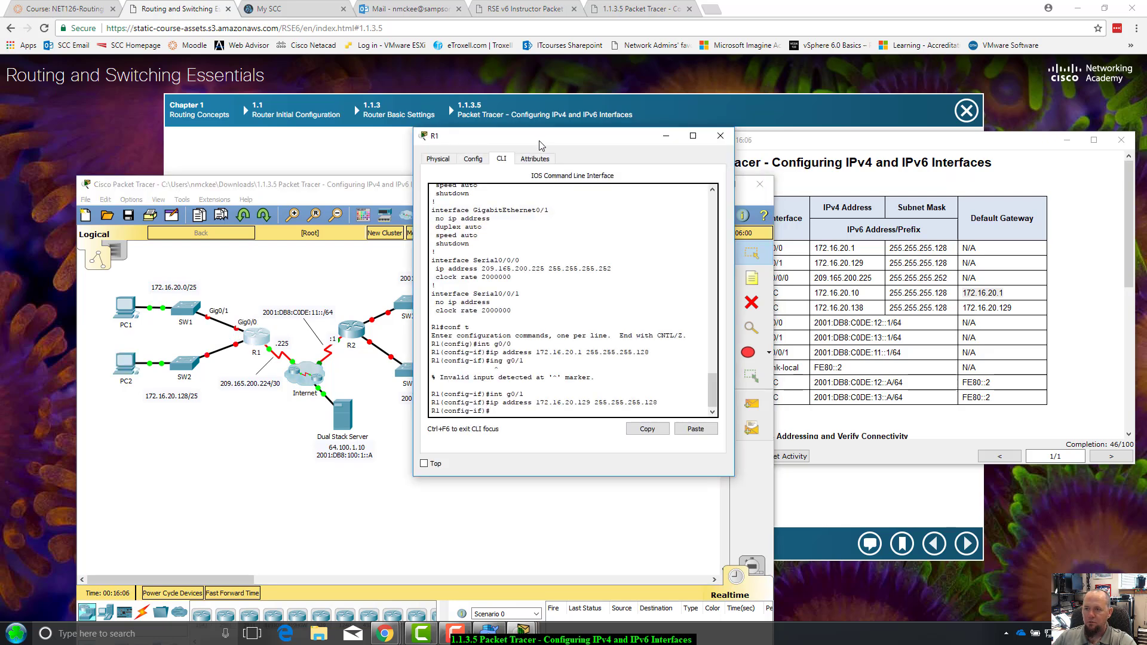
{"action": "left_click_drag", "start_coordinate": [541, 145], "coordinate": [520, 151]}
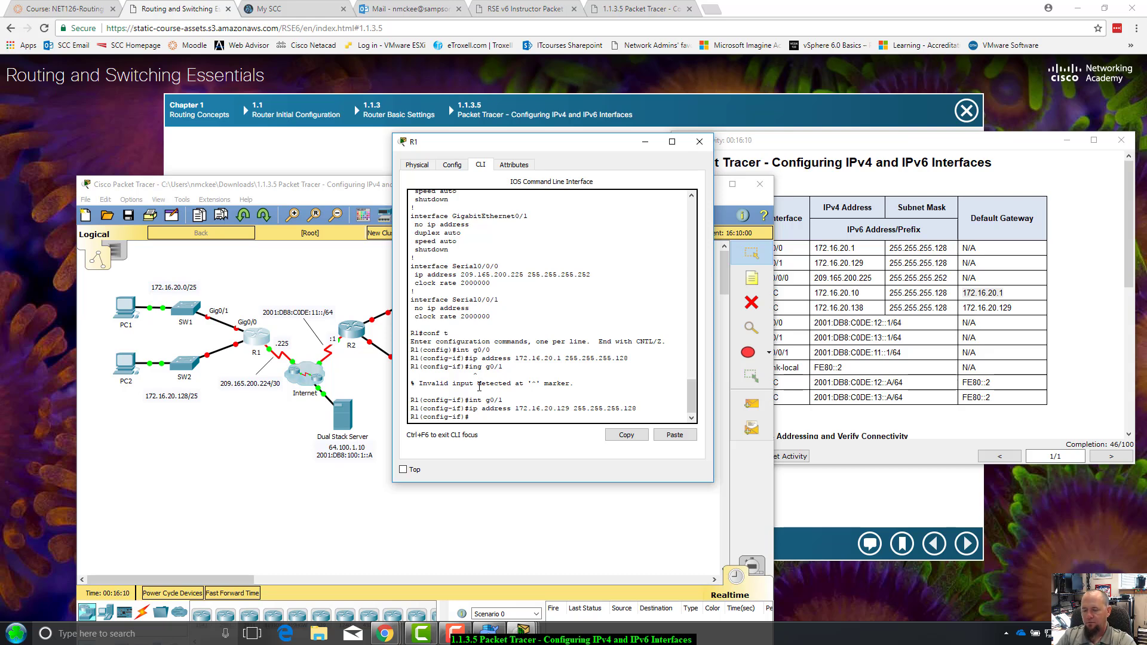
{"action": "type", "text": "exit"}
{"action": "key", "text": "Return"}
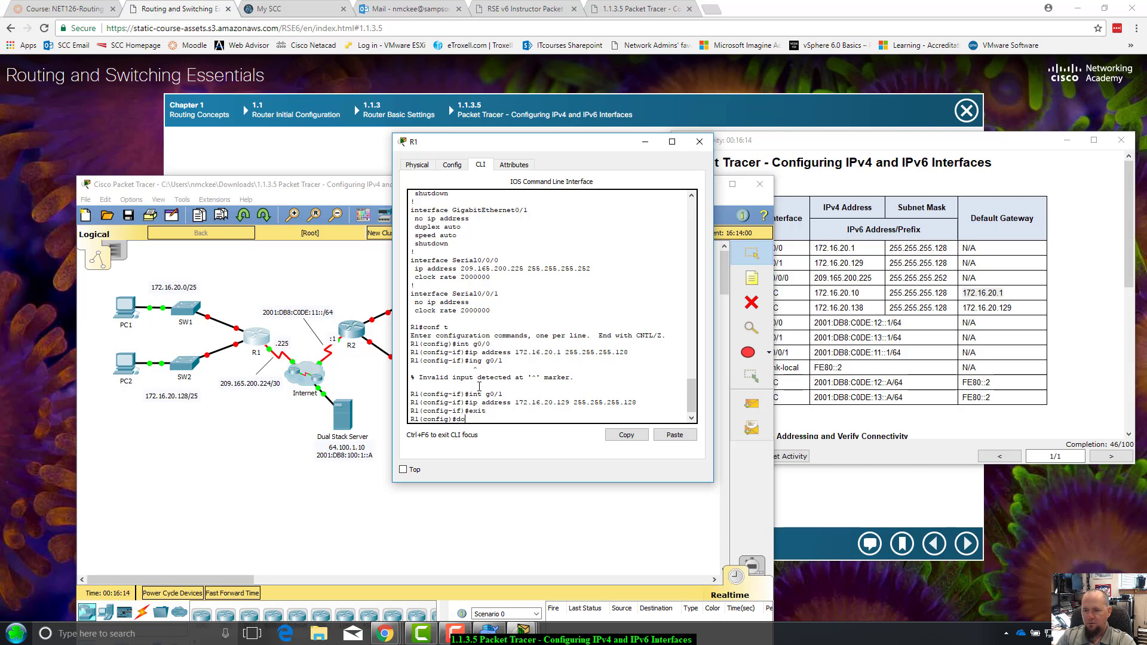
{"action": "type", "text": "do show run"}
{"action": "key", "text": "Return"}
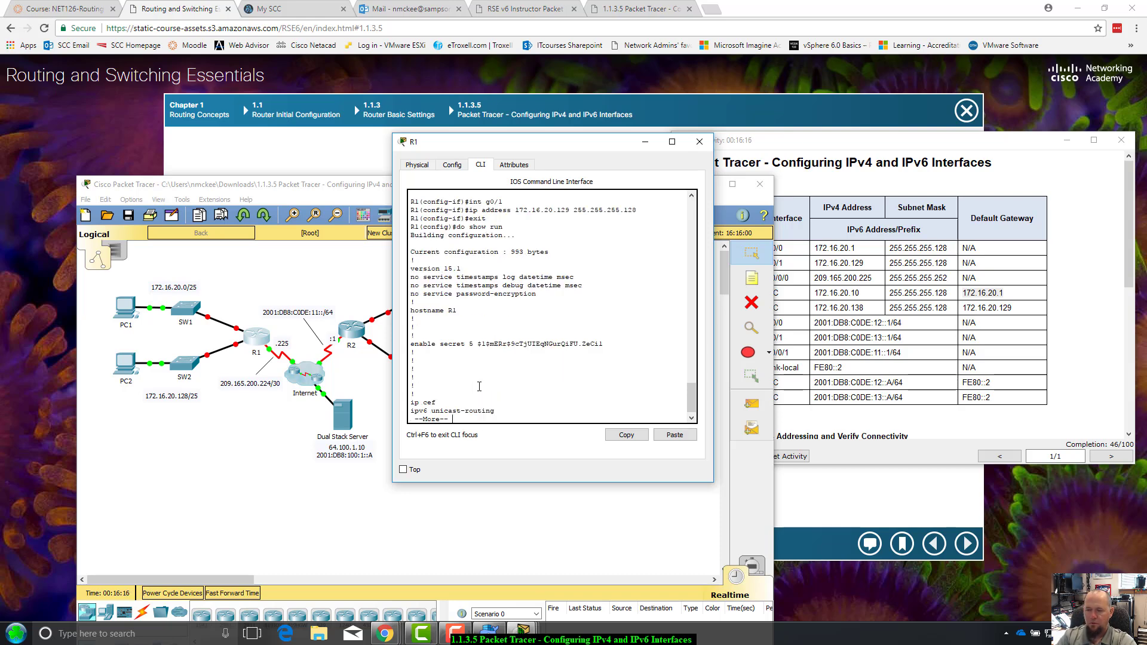
{"action": "key", "text": "space"}
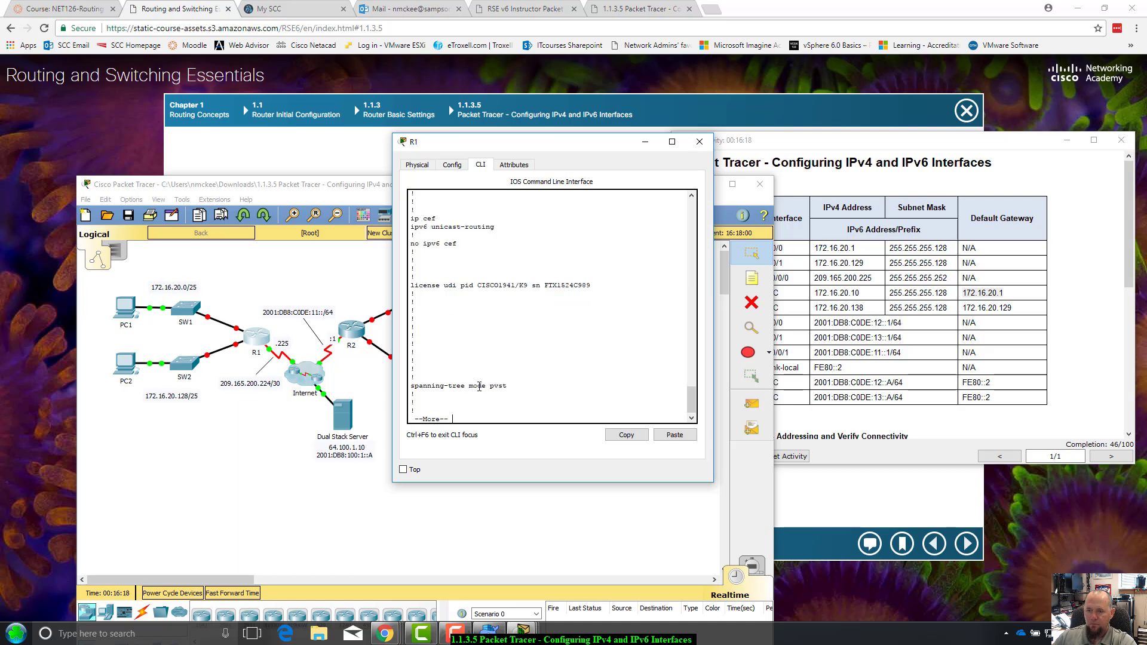
{"action": "key", "text": "space"}
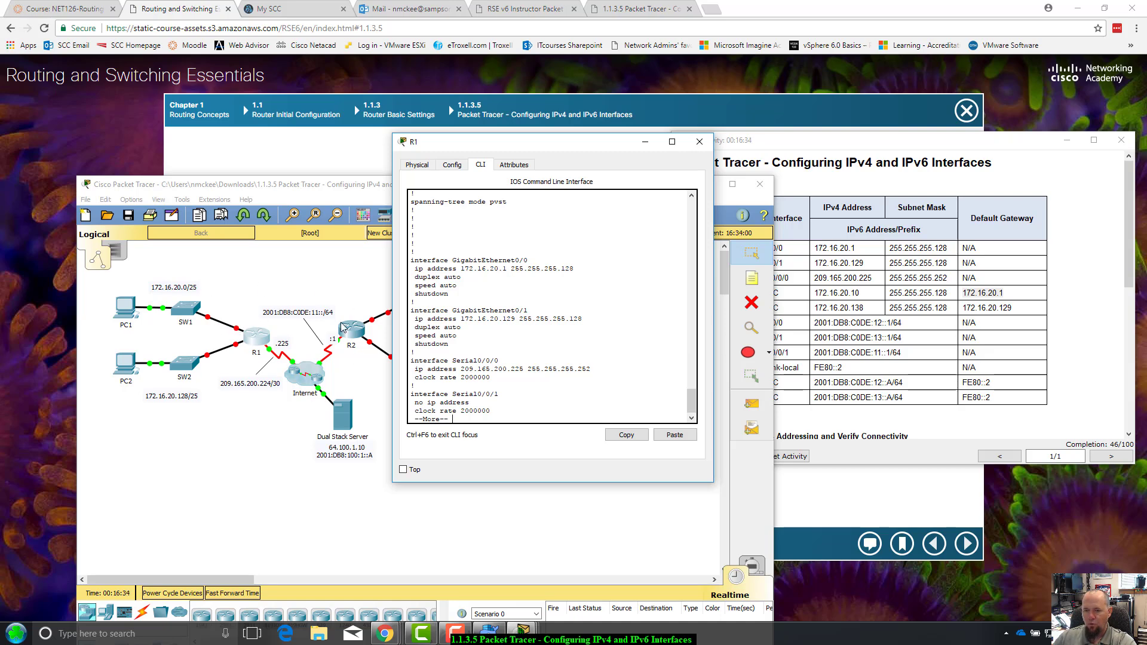
Confirm G0/0 at 172.16.20.1 and G0/1 at 172.16.20.129 match the table, then quit the listing
{"action": "triple_click", "coordinate": [1019, 293]}
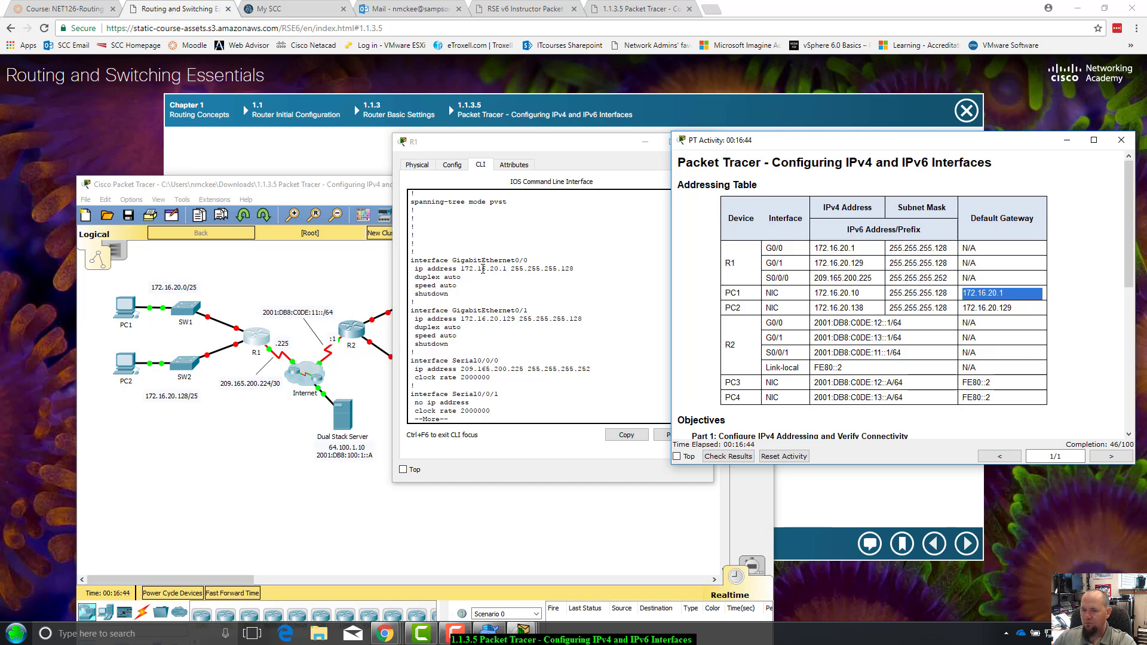
{"action": "left_click", "coordinate": [483, 269]}
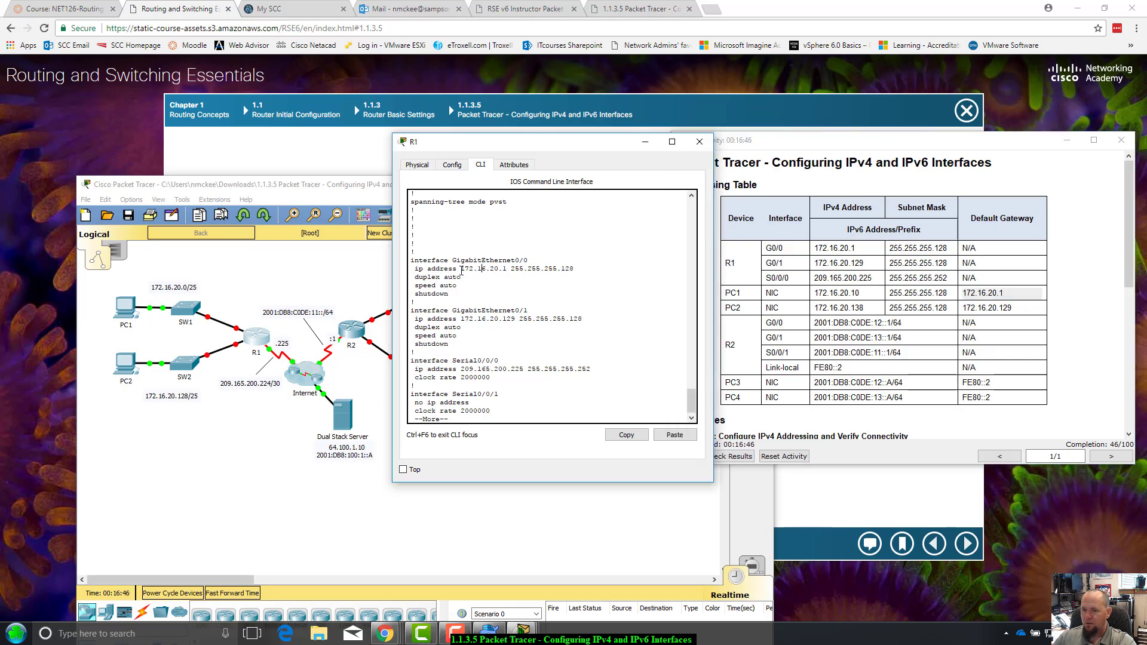
{"action": "left_click_drag", "start_coordinate": [462, 268], "coordinate": [573, 277]}
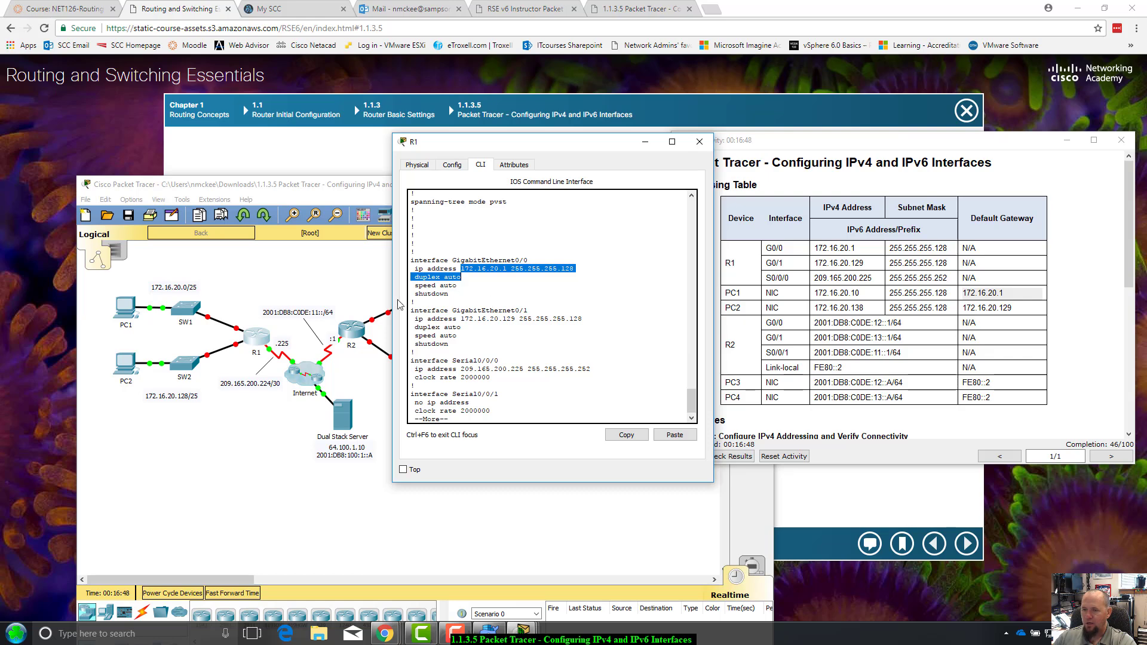
{"action": "left_click", "coordinate": [417, 296]}
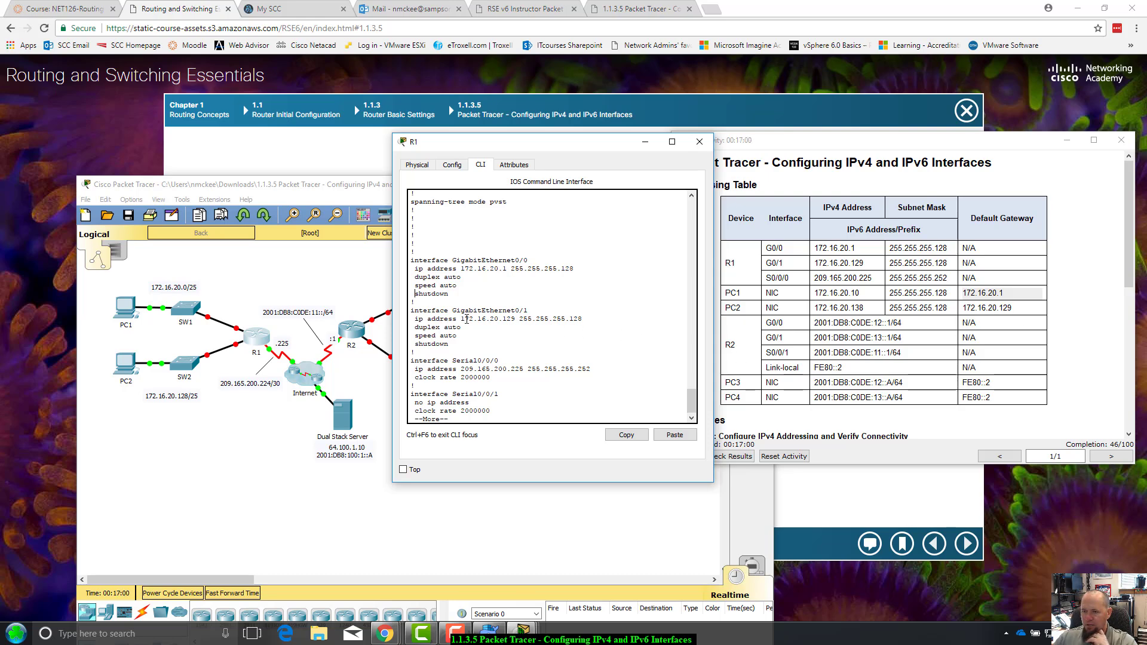
{"action": "left_click_drag", "start_coordinate": [461, 320], "coordinate": [581, 320]}
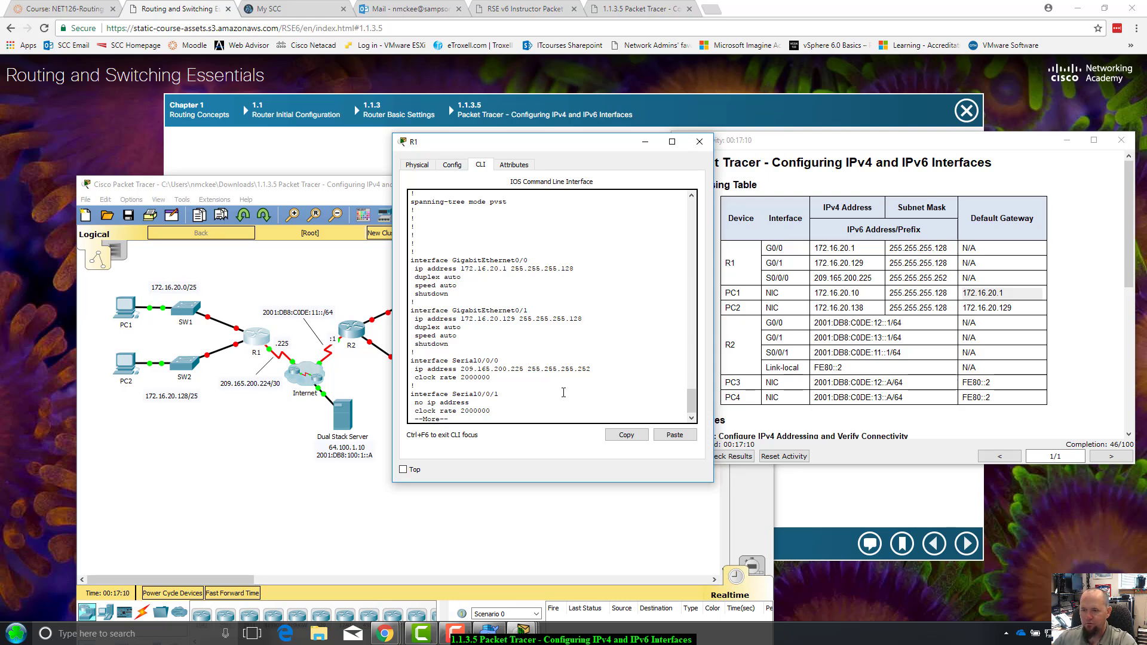
{"action": "key", "text": "q"}
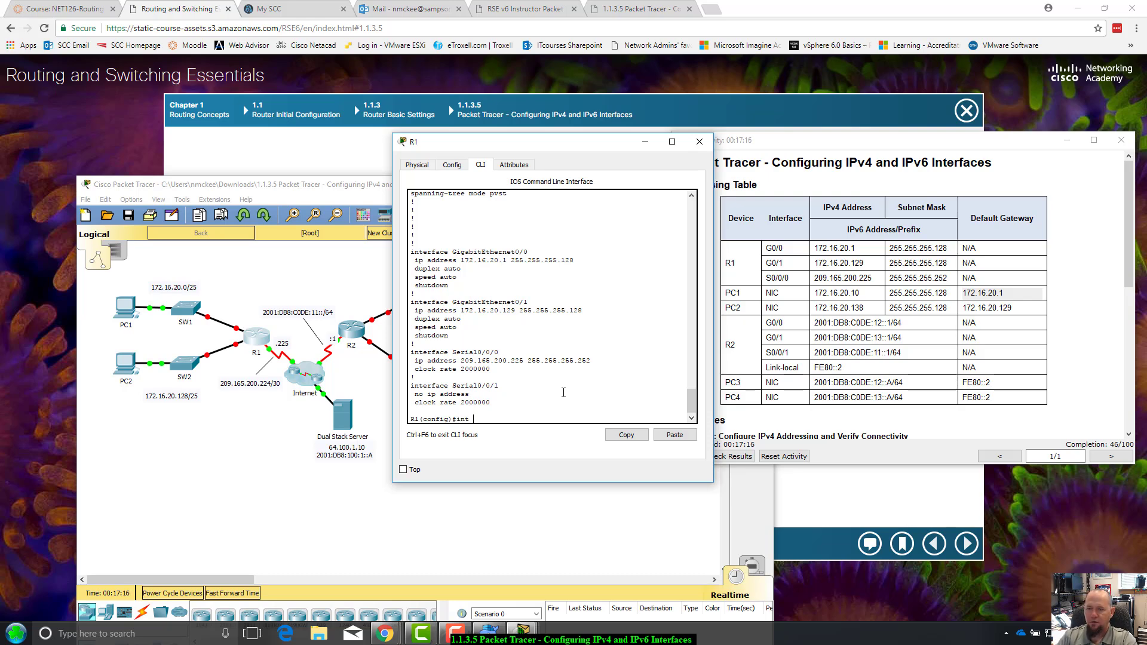
{"action": "type", "text": "int g0"}
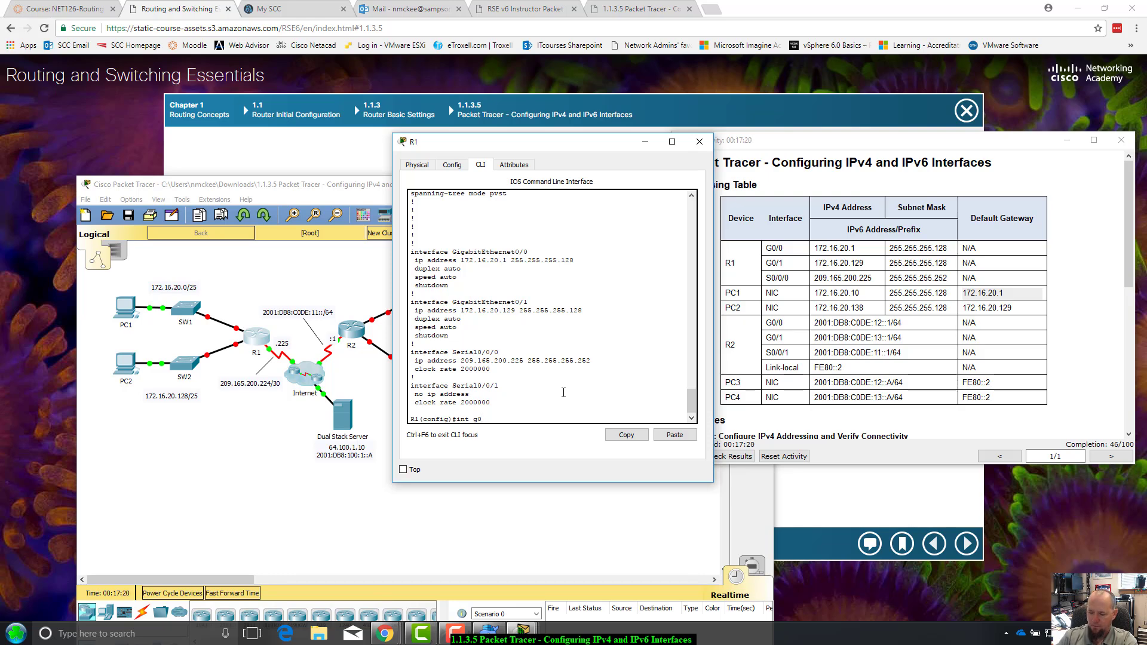
{"action": "type", "text": "/0"}
Enable GigabitEthernet0/0 with no shut and confirm its line protocol comes up
{"action": "key", "text": "Return"}
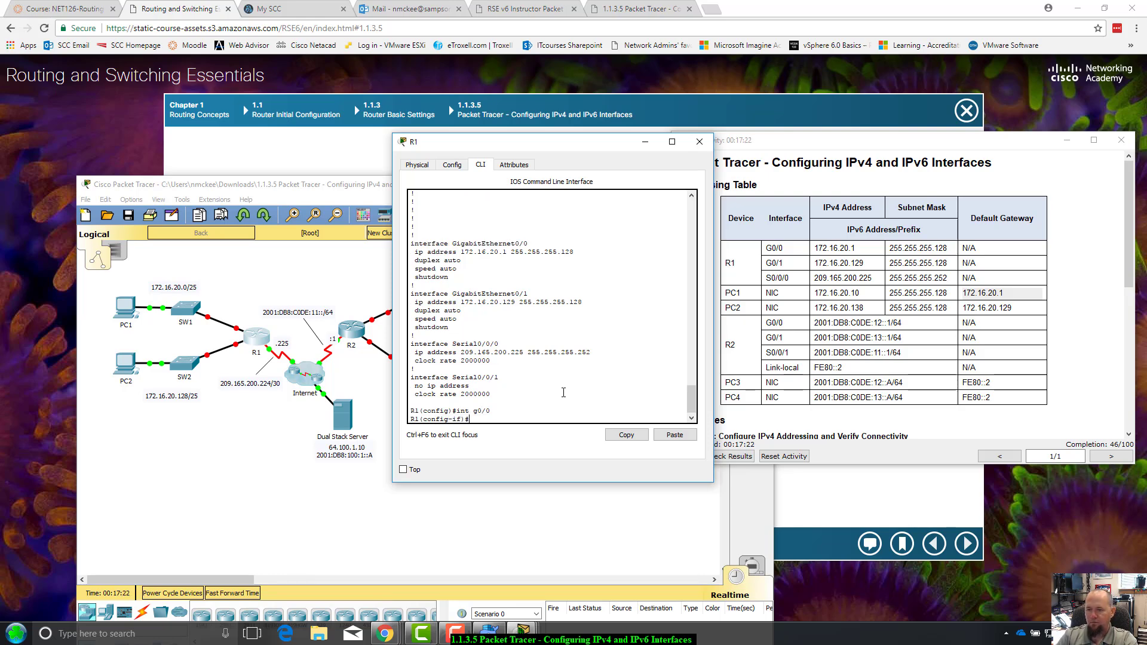
{"action": "type", "text": "no shut"}
{"action": "key", "text": "Return"}
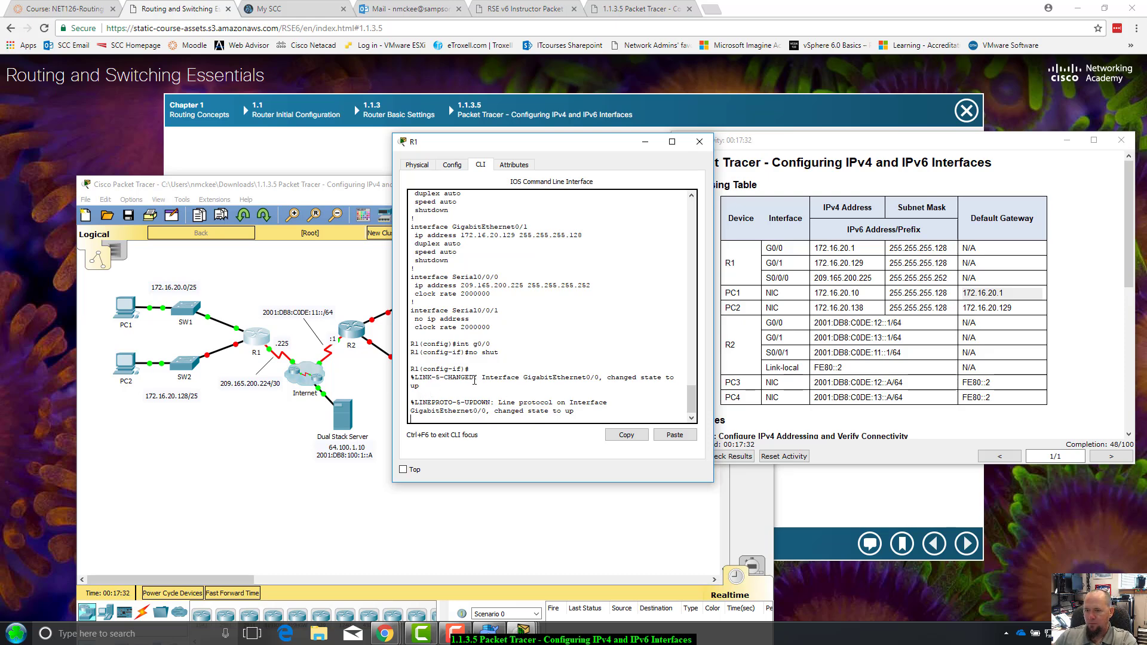
{"action": "left_click_drag", "start_coordinate": [421, 386], "coordinate": [645, 368]}
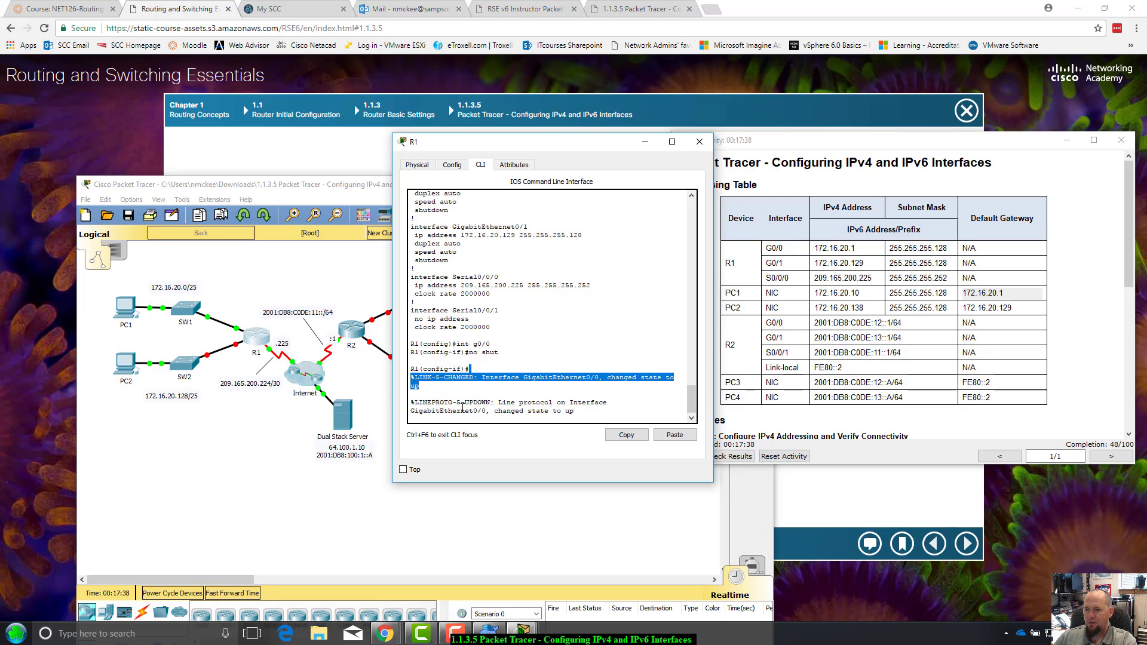
{"action": "left_click_drag", "start_coordinate": [465, 403], "coordinate": [576, 418]}
{"action": "left_click", "coordinate": [577, 416]}
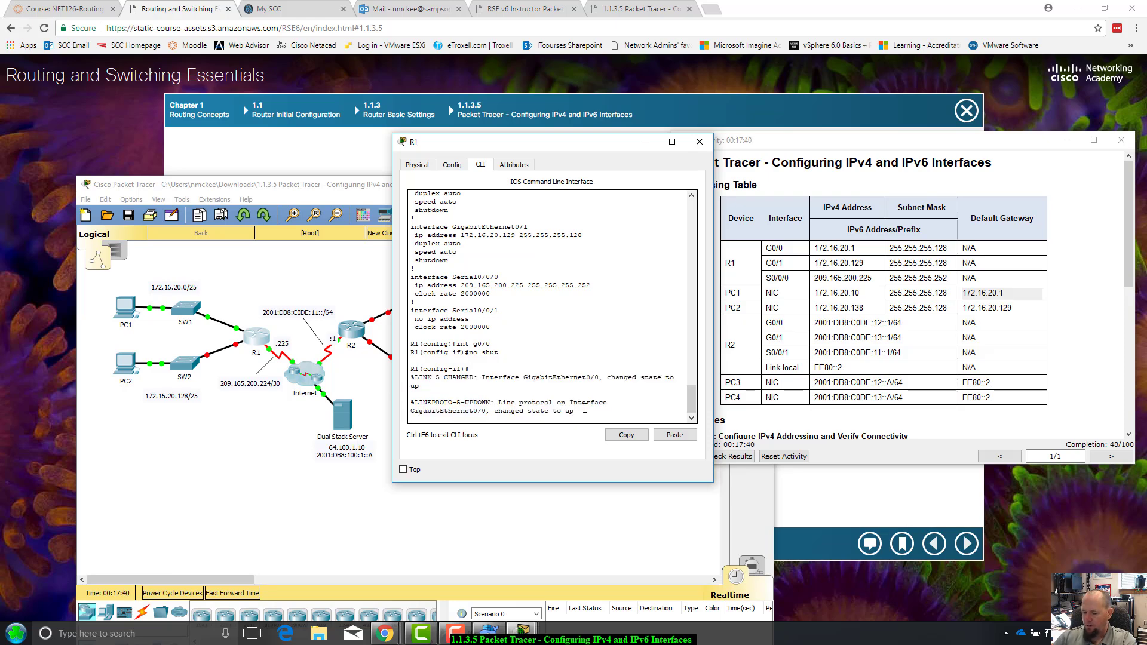
{"action": "key", "text": "Return"}
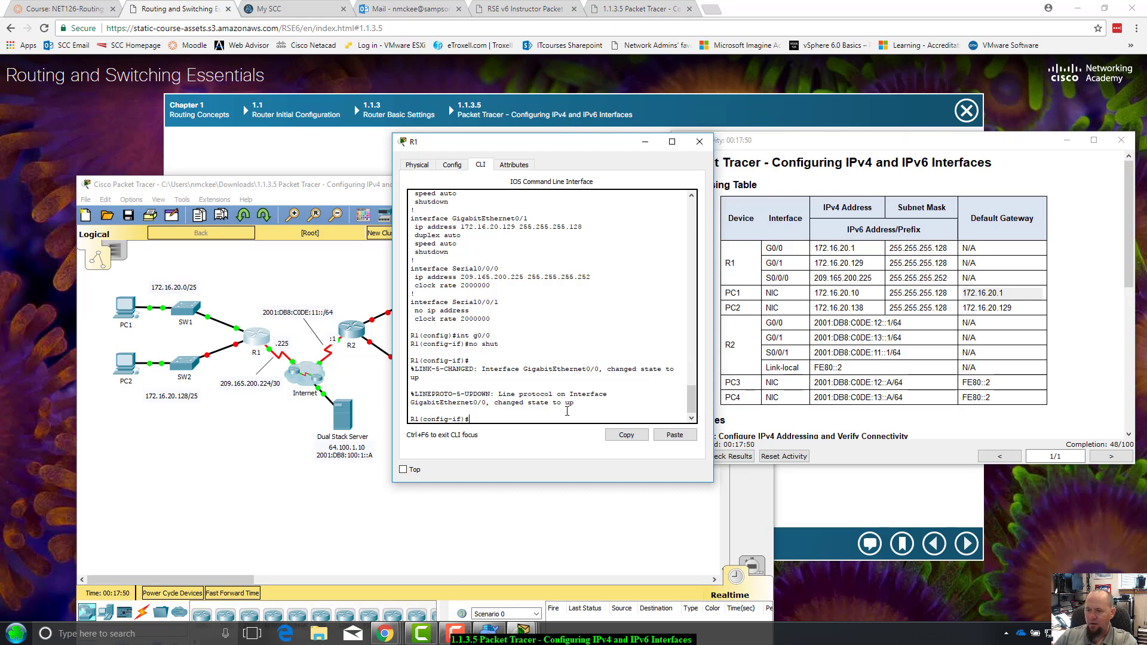
Enable GigabitEthernet0/1 with no shut via int g0/1
{"action": "key", "text": "Up"}
{"action": "key", "text": "Up"}
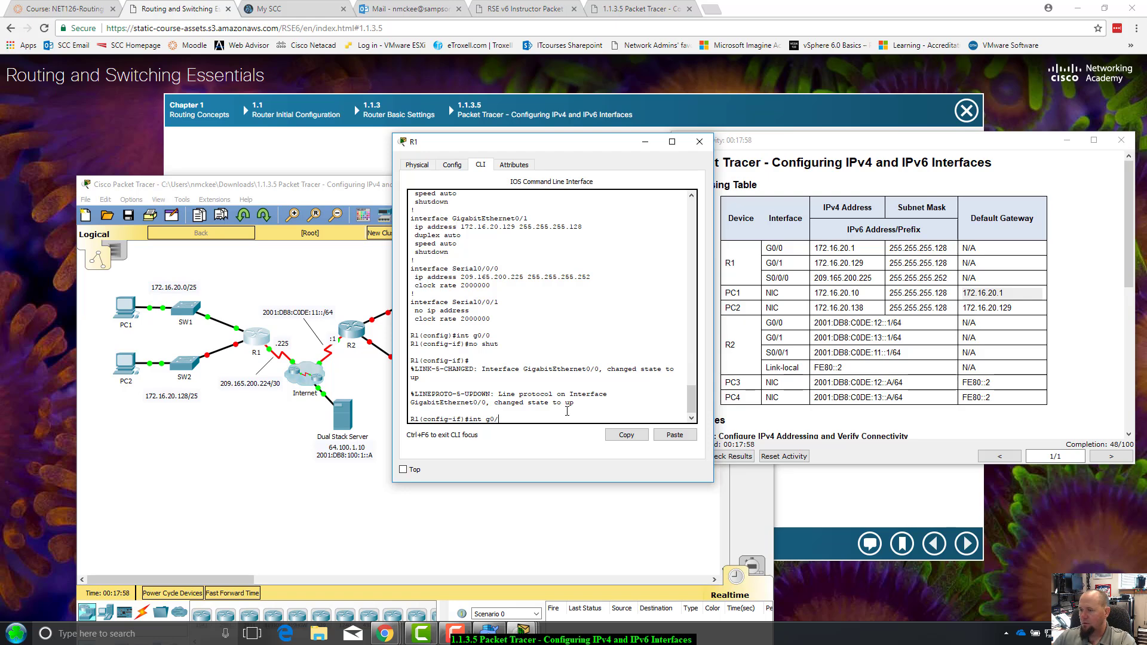
{"action": "key", "text": "Return"}
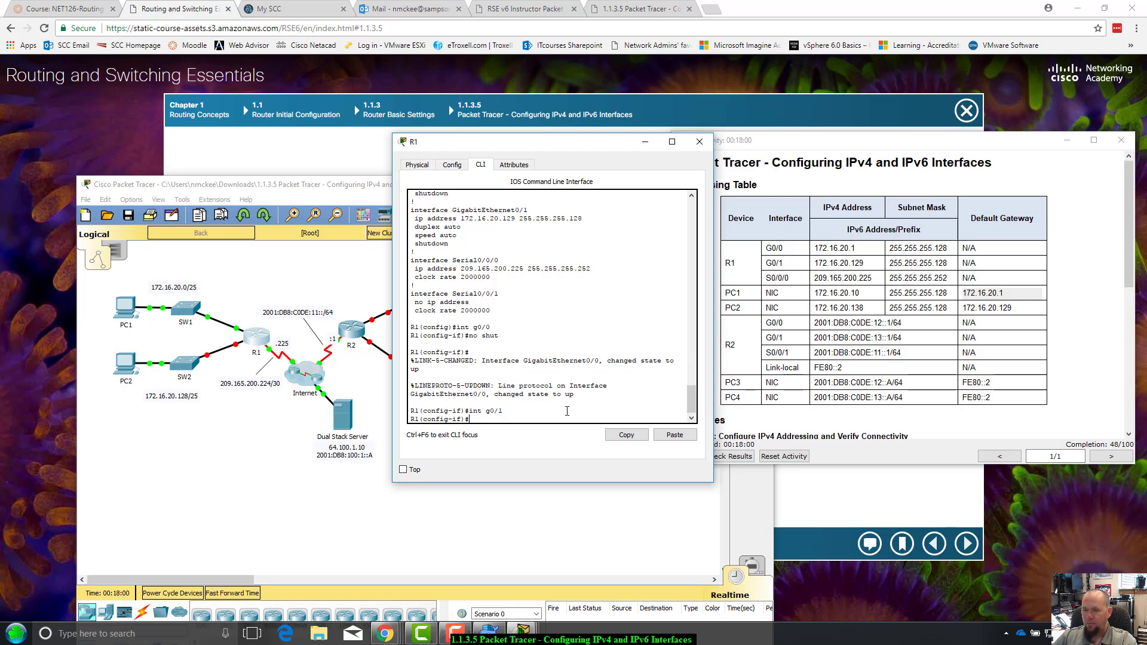
{"action": "type", "text": "no"}
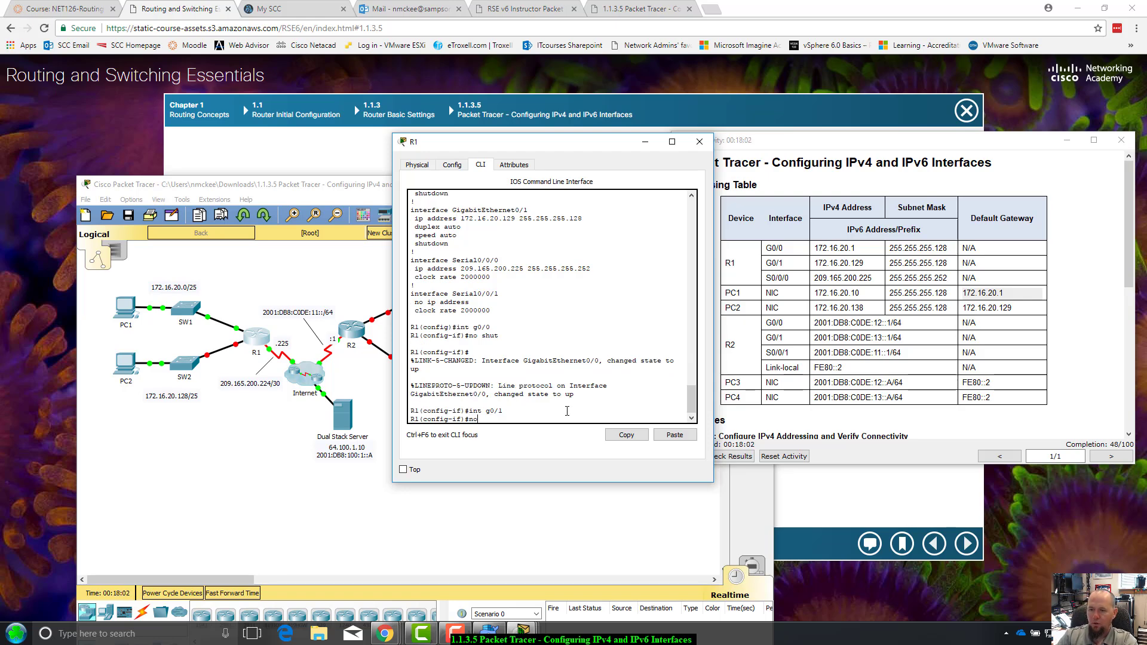
{"action": "type", "text": " shutdonw"}
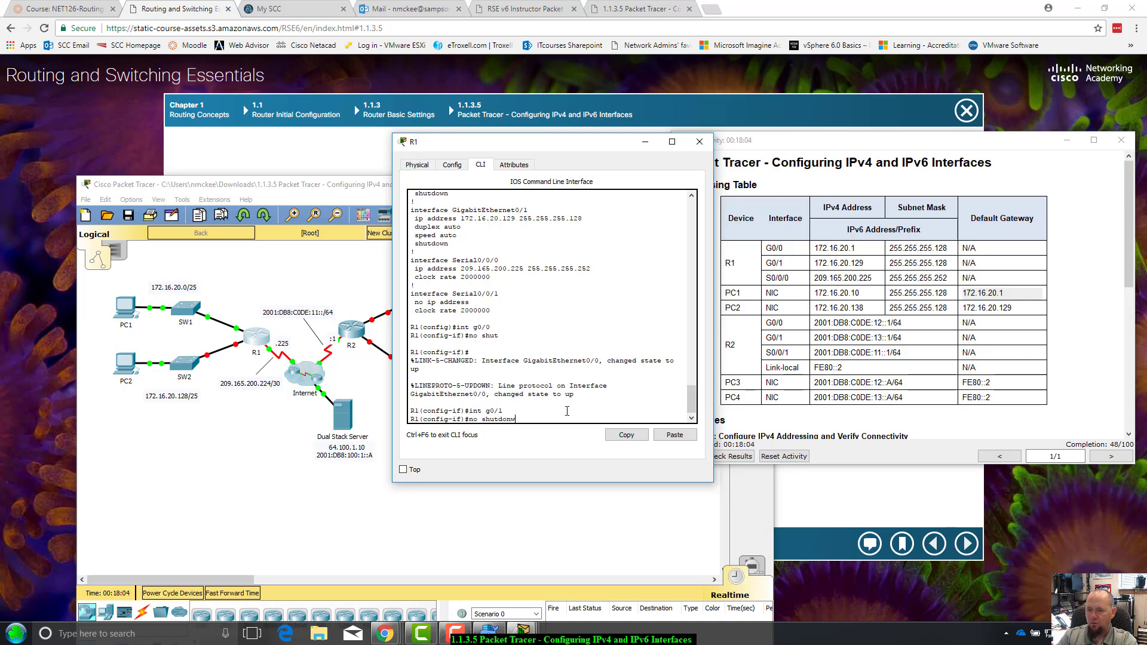
{"action": "key", "text": "BackSpace"}
{"action": "key", "text": "BackSpace"}
{"action": "key", "text": "Return"}
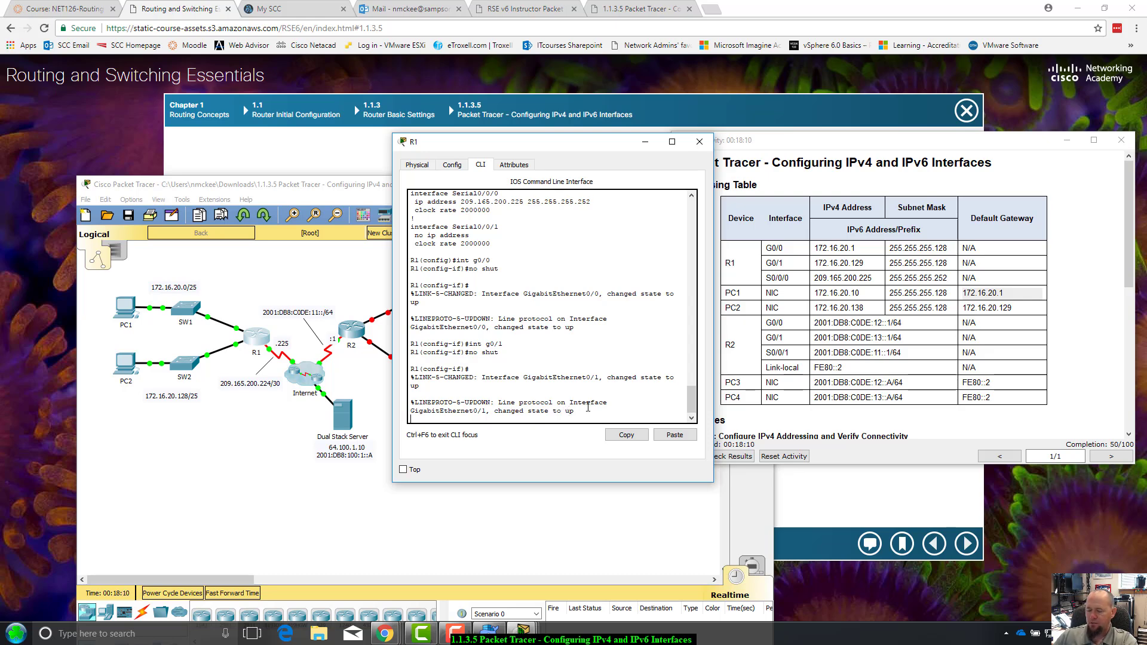
{"action": "key", "text": "Return"}
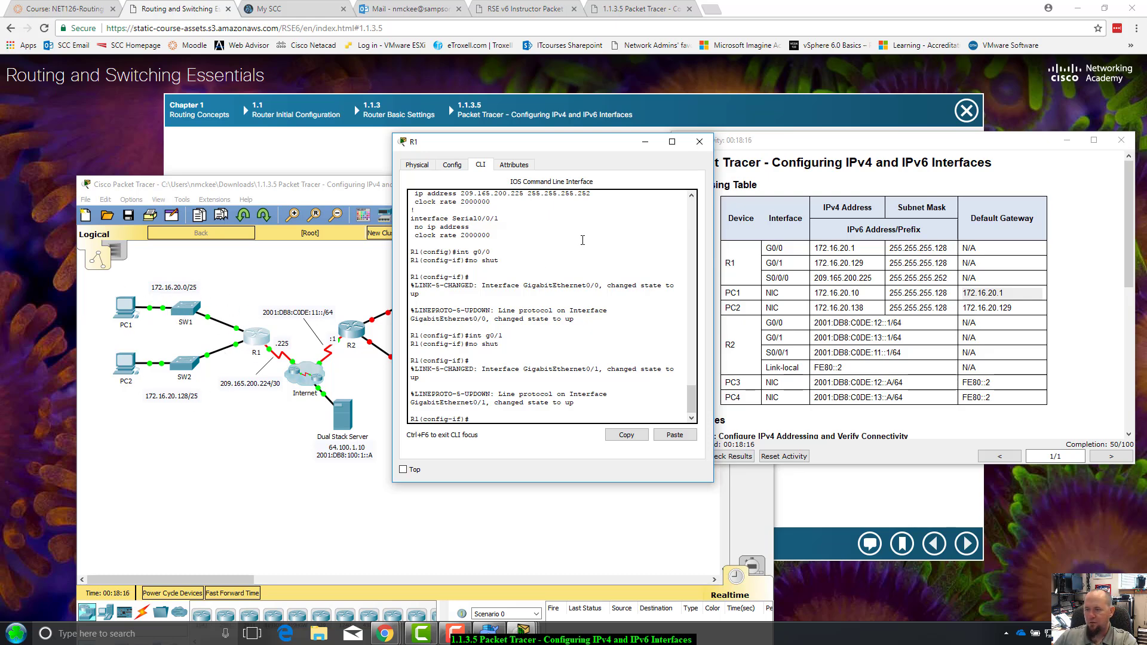
Move R1's command window aside and scroll through the activity's addressing table
{"action": "left_click_drag", "start_coordinate": [603, 144], "coordinate": [627, 167]}
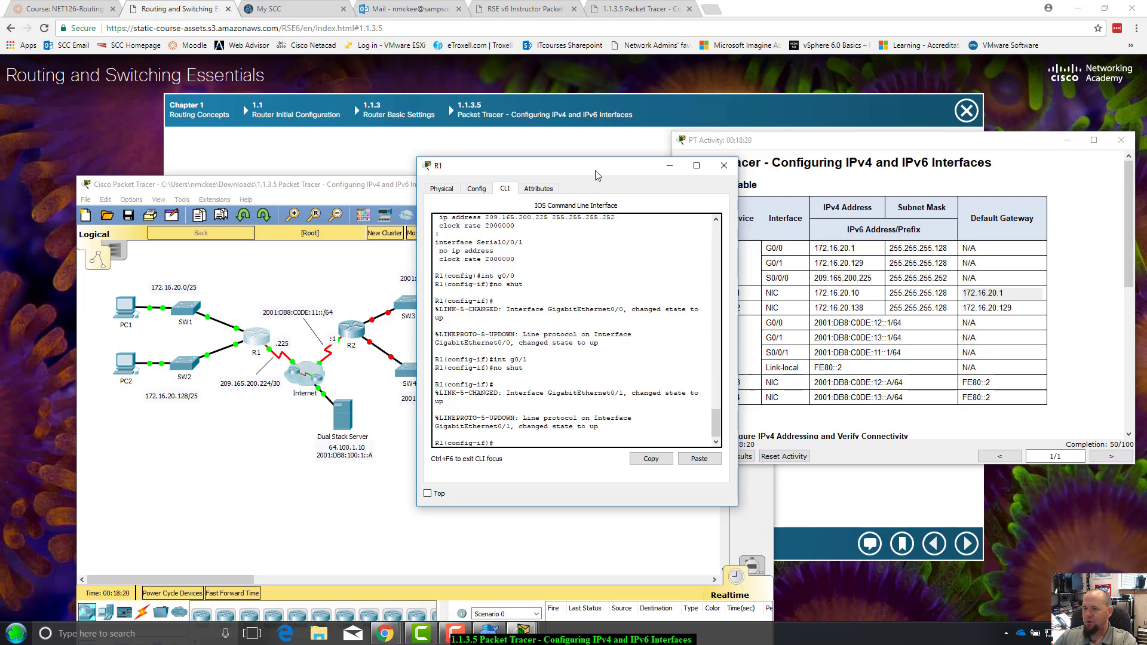
{"action": "left_click_drag", "start_coordinate": [595, 173], "coordinate": [527, 201]}
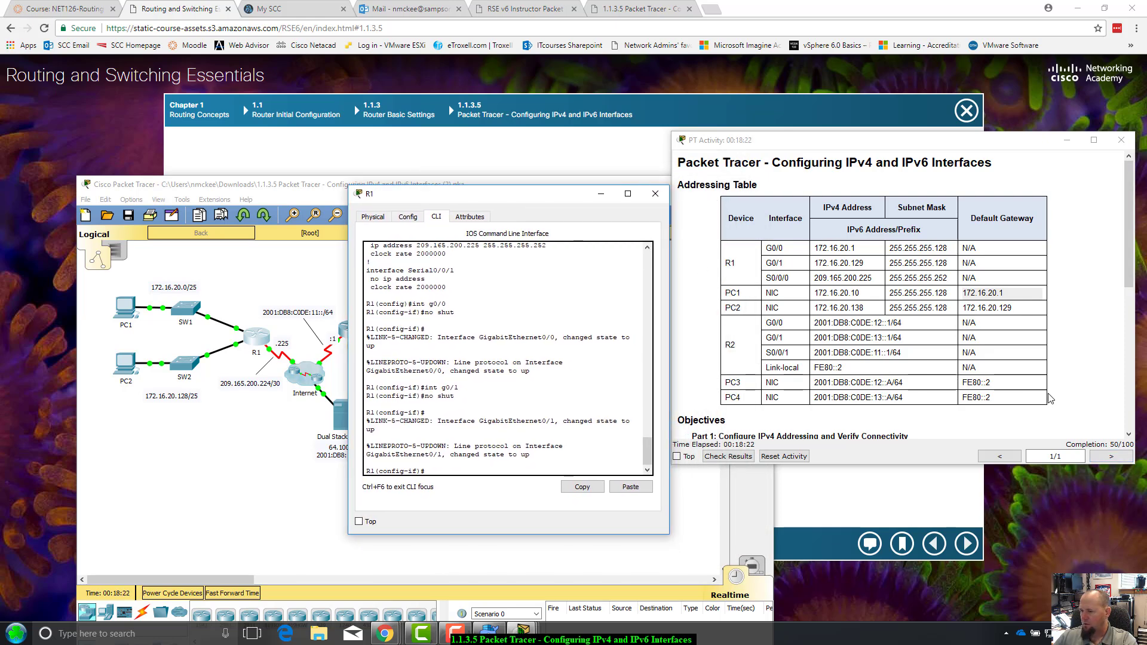
{"action": "scroll", "coordinate": [1051, 397], "scroll_direction": "down", "scroll_amount": 2}
{"action": "scroll", "coordinate": [1060, 380], "scroll_direction": "down", "scroll_amount": 2}
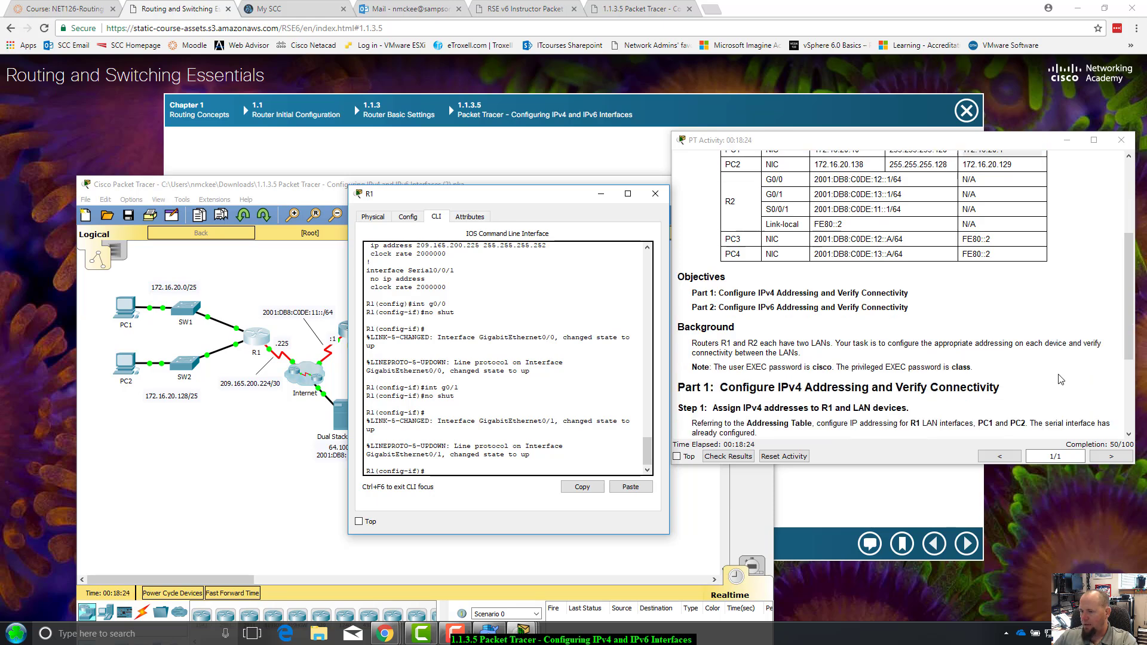
{"action": "scroll", "coordinate": [1060, 379], "scroll_direction": "down", "scroll_amount": 3}
{"action": "scroll", "coordinate": [1060, 380], "scroll_direction": "down", "scroll_amount": 1}
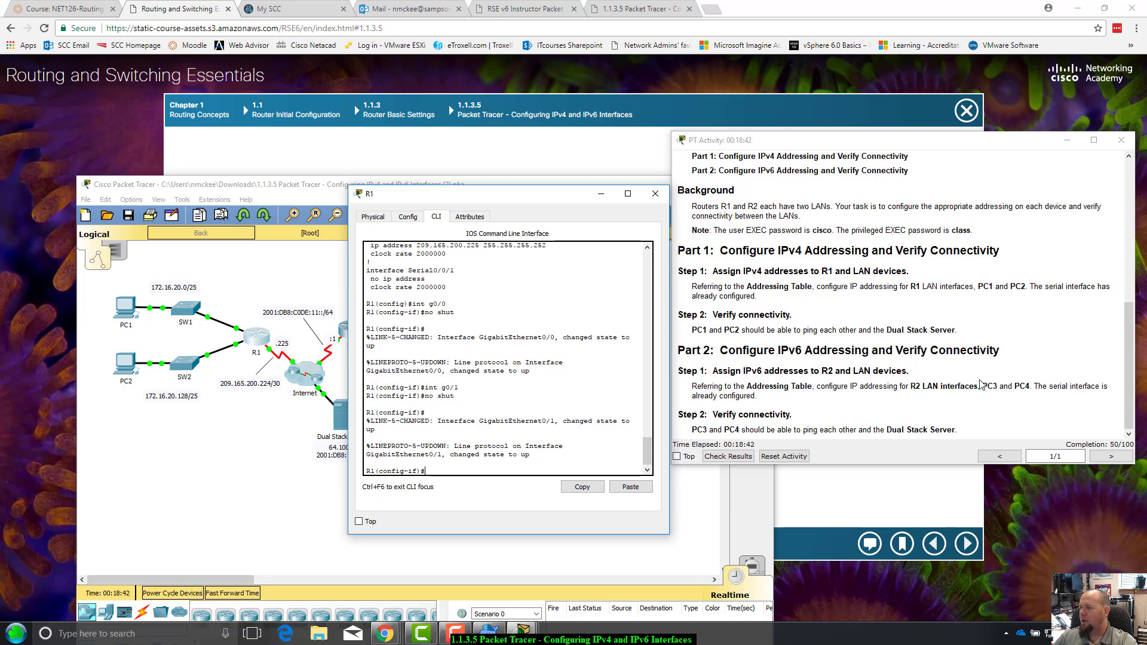
{"action": "scroll", "coordinate": [994, 387], "scroll_direction": "up", "scroll_amount": 4}
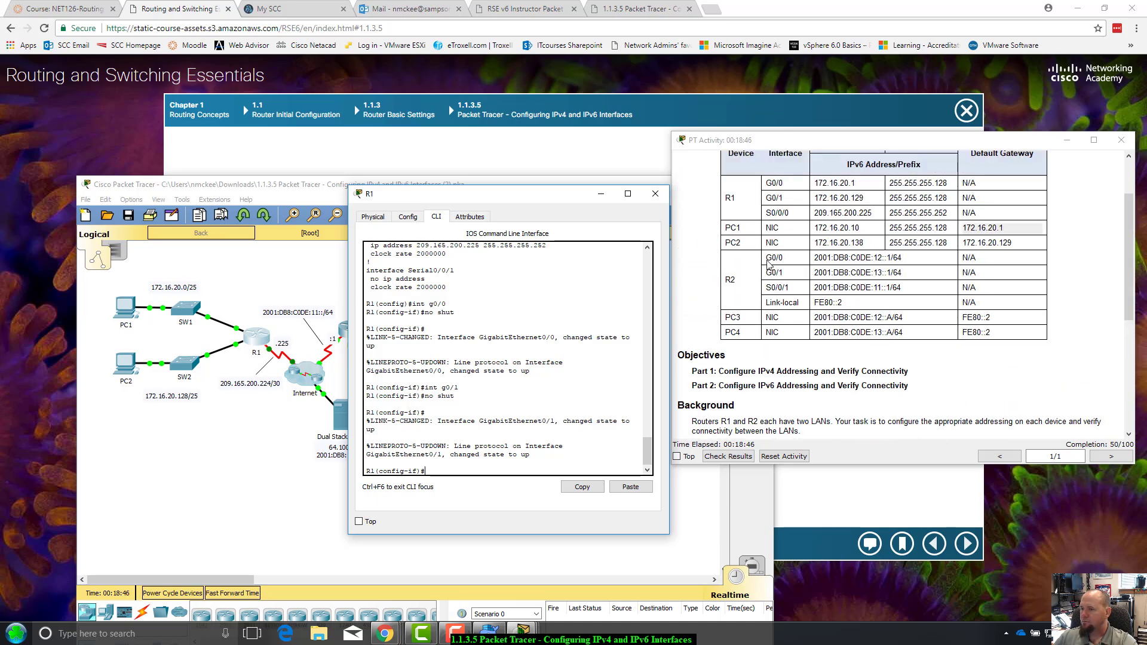
Highlight R2 G0/0's IPv6 address and PC3's address and FE80::2 gateway, then close R1's window
{"action": "left_click_drag", "start_coordinate": [816, 258], "coordinate": [1010, 290]}
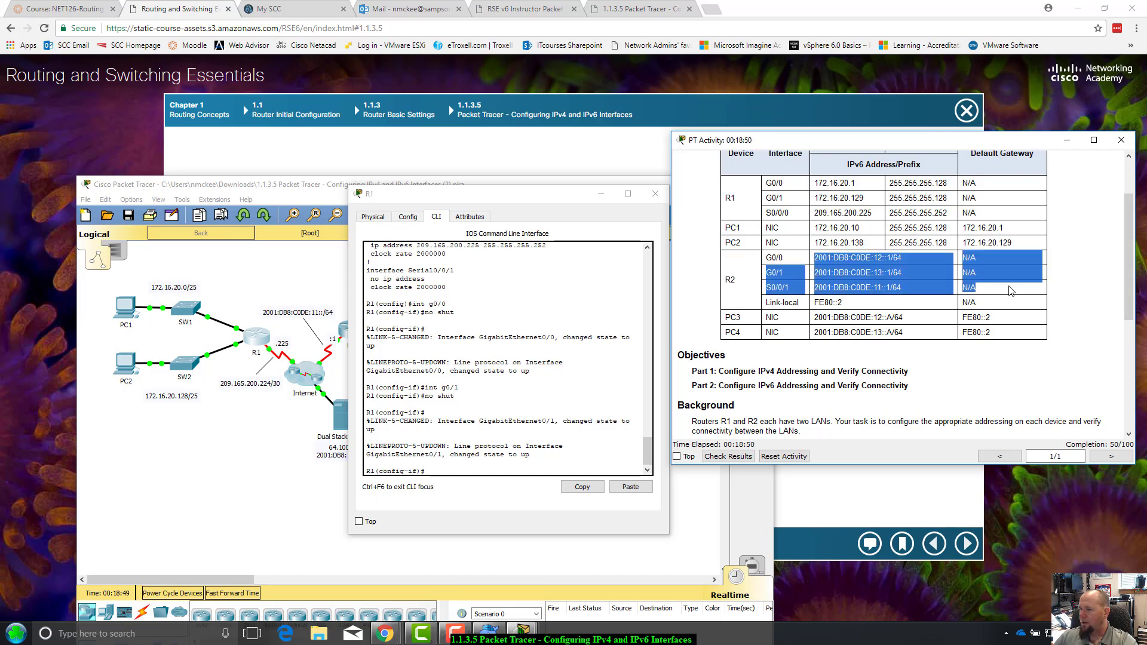
{"action": "left_click", "coordinate": [1011, 291]}
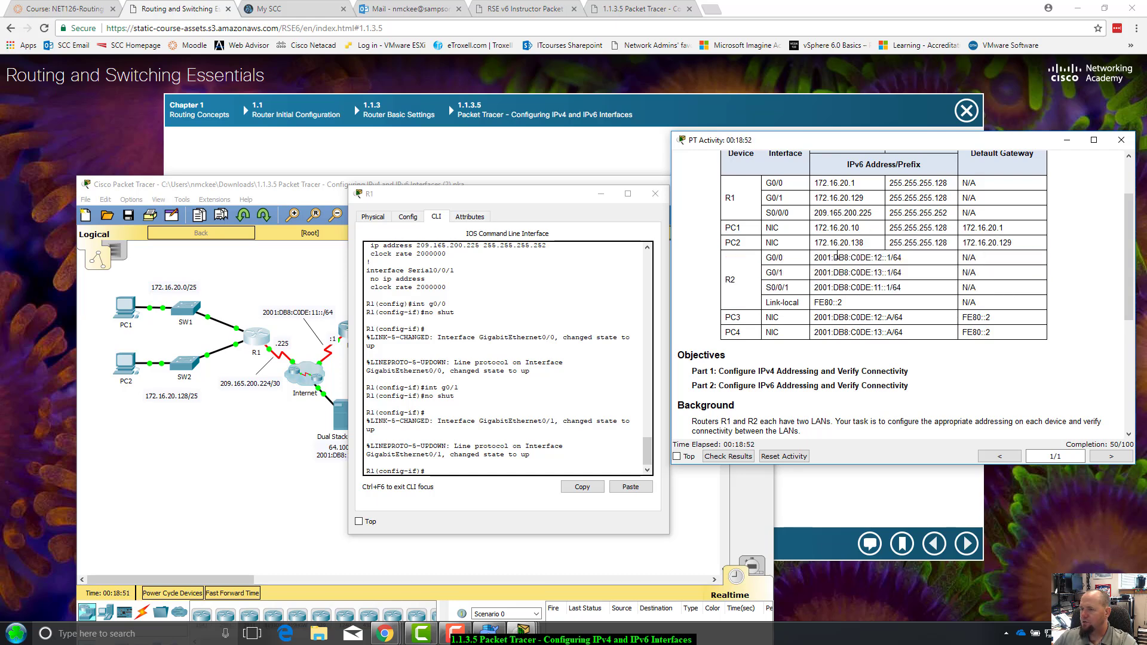
{"action": "left_click_drag", "start_coordinate": [814, 257], "coordinate": [911, 283]}
{"action": "left_click", "coordinate": [844, 306]}
{"action": "left_click_drag", "start_coordinate": [814, 317], "coordinate": [909, 317]}
{"action": "left_click", "coordinate": [910, 319]}
{"action": "left_click_drag", "start_coordinate": [992, 317], "coordinate": [963, 320]}
{"action": "left_click_drag", "start_coordinate": [529, 197], "coordinate": [485, 209]}
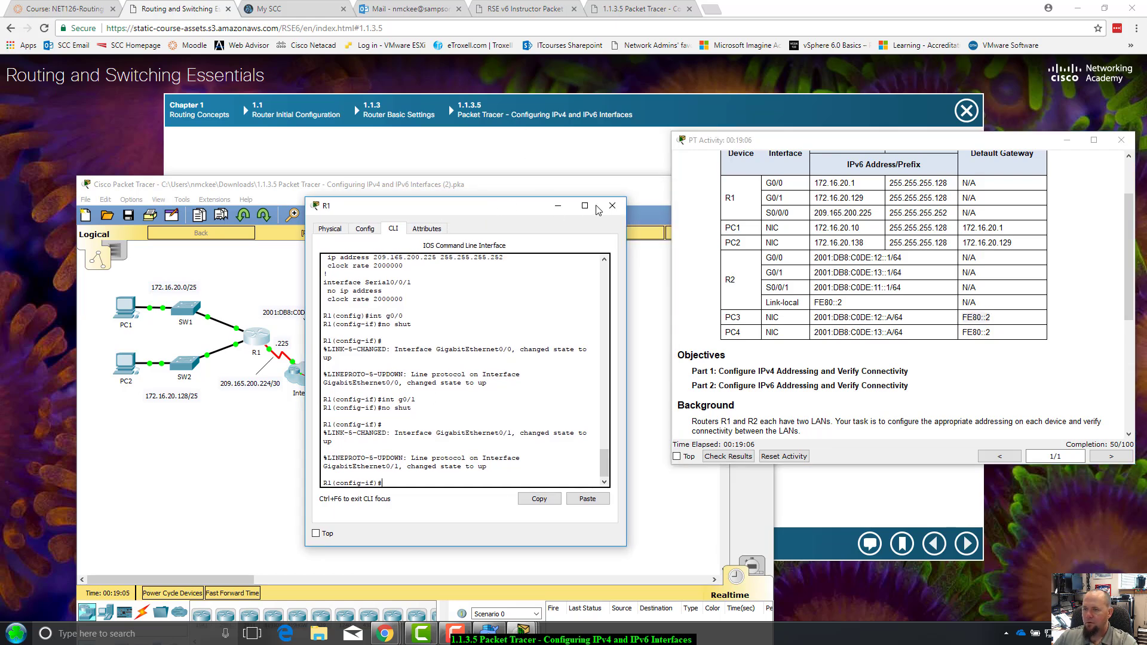
{"action": "left_click", "coordinate": [612, 205]}
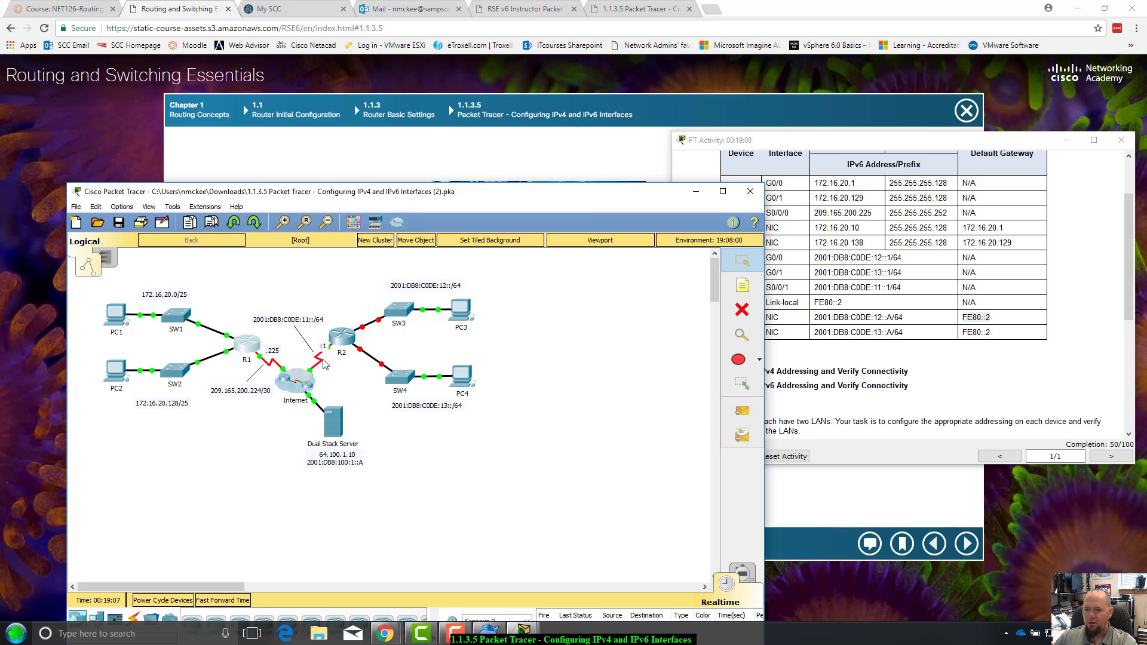
Open R2's CLI, log in with the console password, and enter privileged mode with enable
{"action": "left_click", "coordinate": [342, 337]}
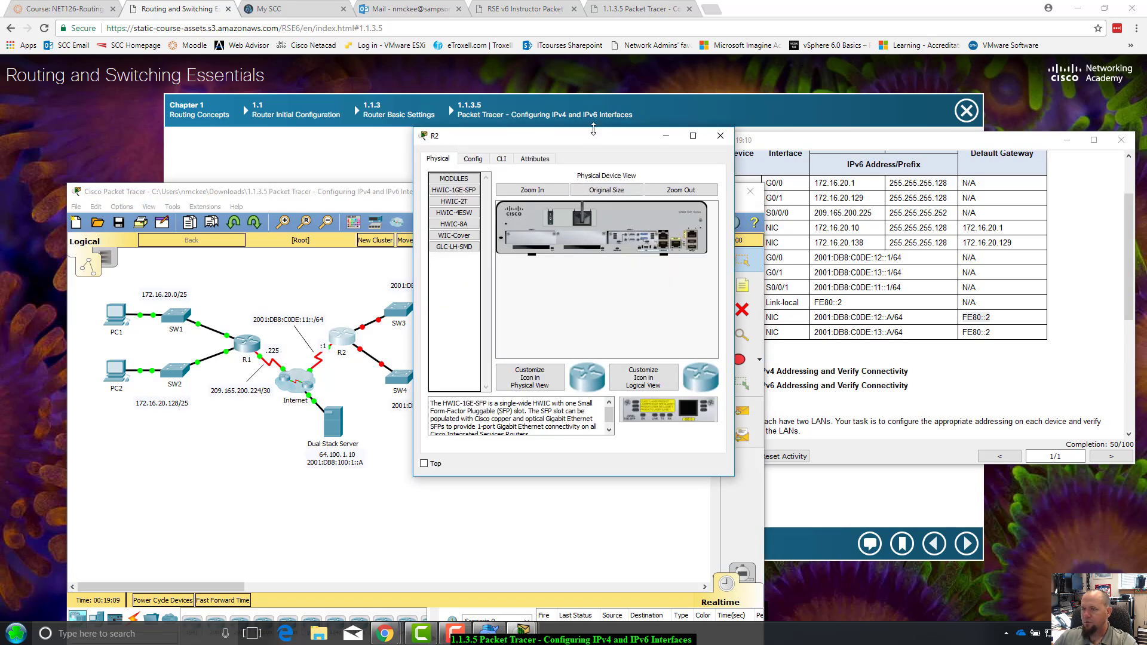
{"action": "left_click_drag", "start_coordinate": [593, 133], "coordinate": [536, 171]}
{"action": "left_click", "coordinate": [445, 197]}
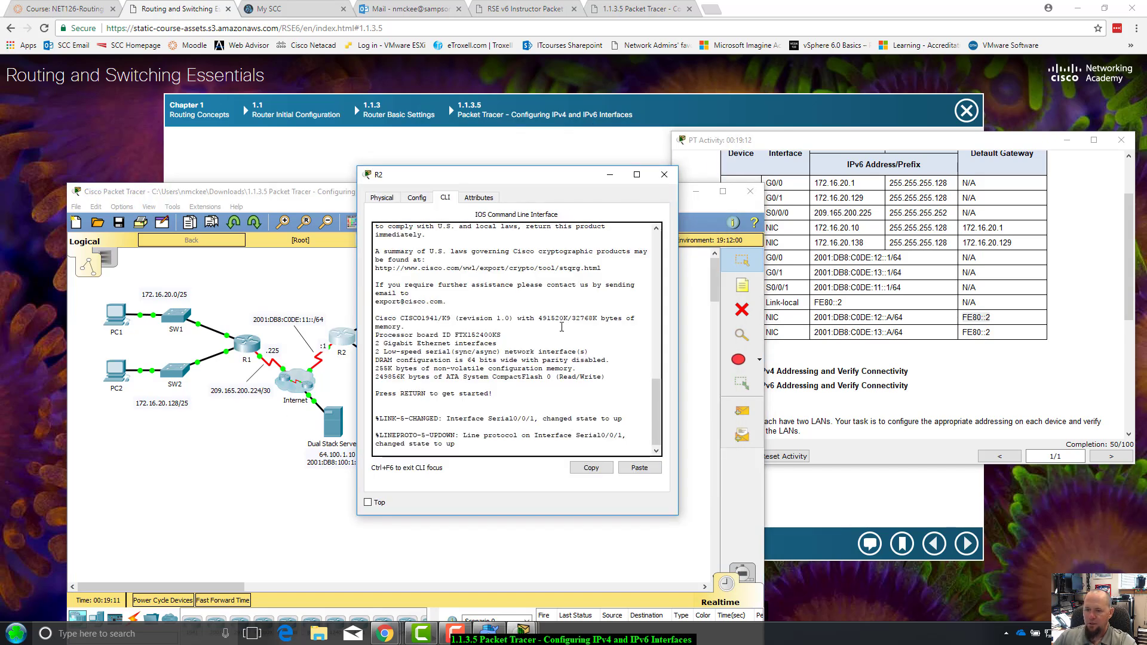
{"action": "key", "text": "Return"}
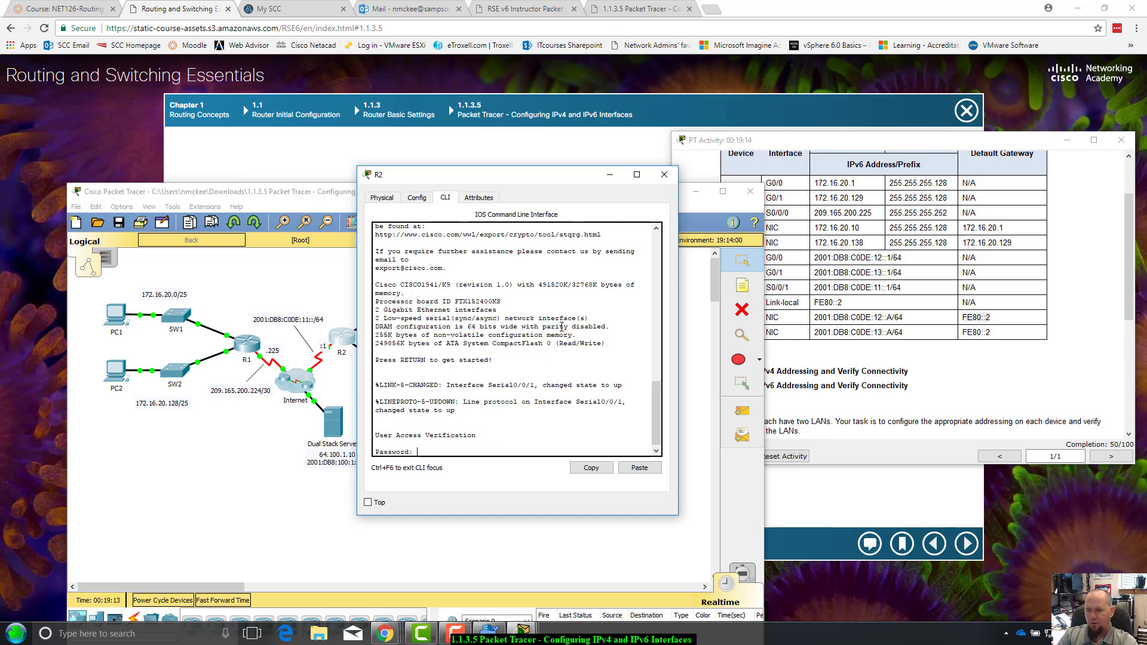
{"action": "key", "text": "Return"}
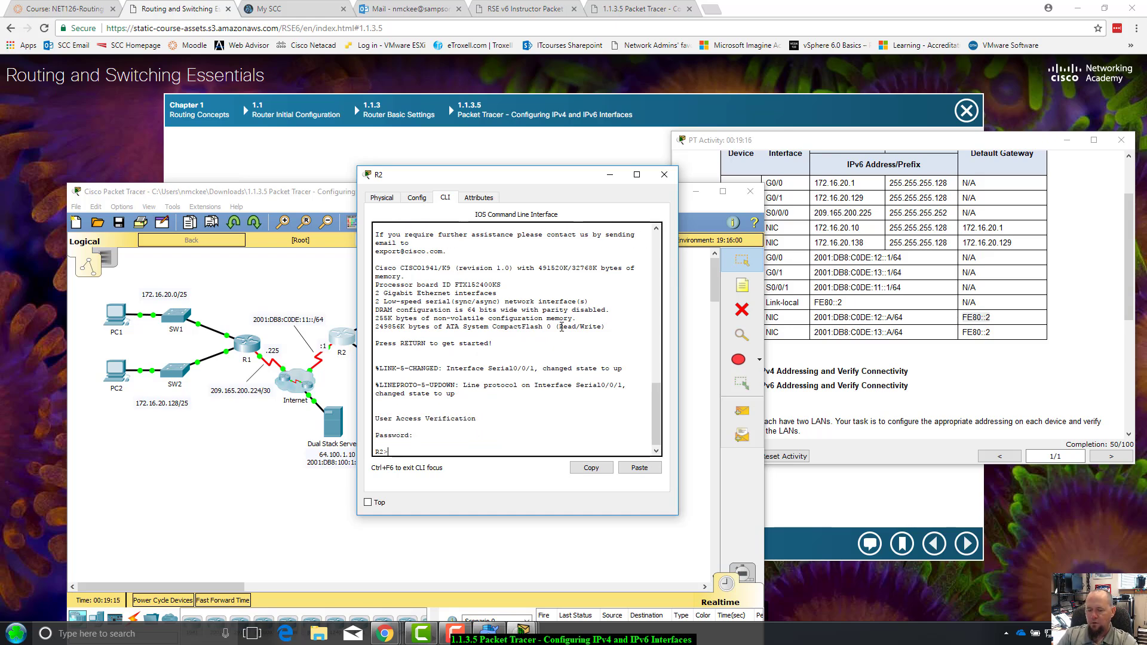
{"action": "type", "text": "enable"}
{"action": "key", "text": "Return"}
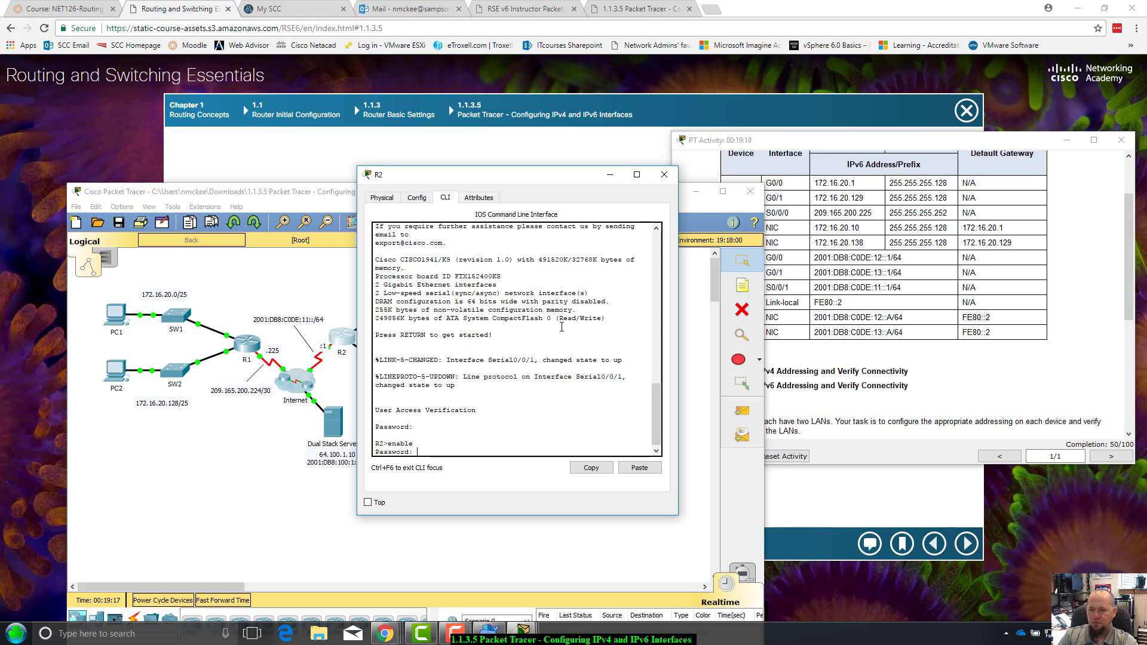
{"action": "key", "text": "Return"}
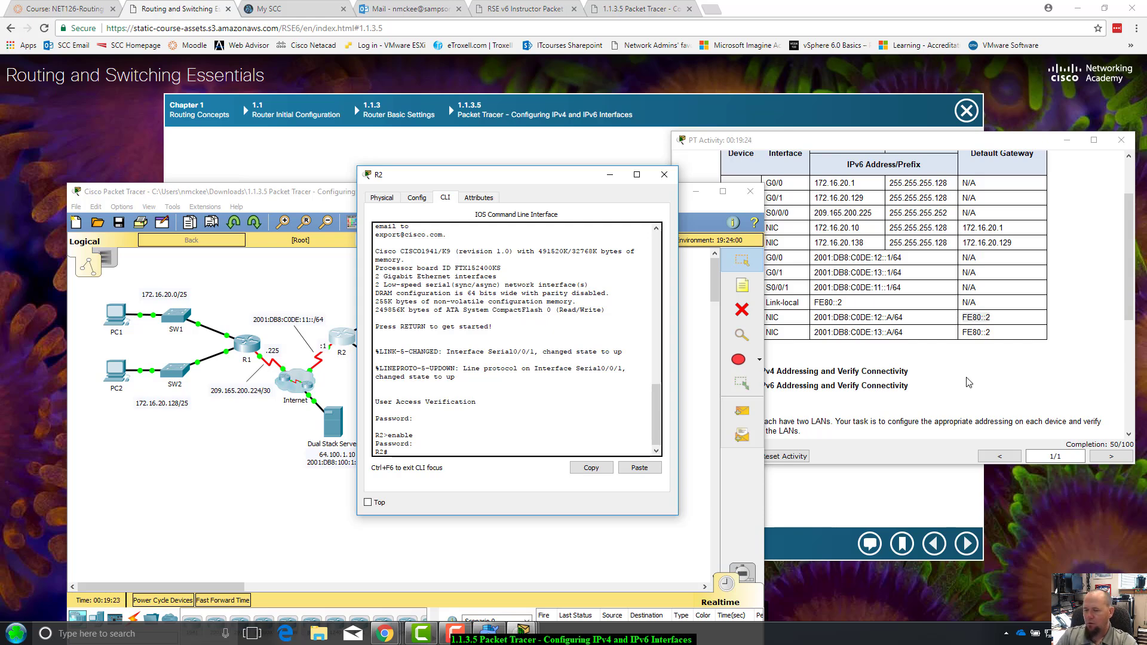
Enter global configuration with conf t, fixing typos, and begin the int command
{"action": "type", "text": "c"}
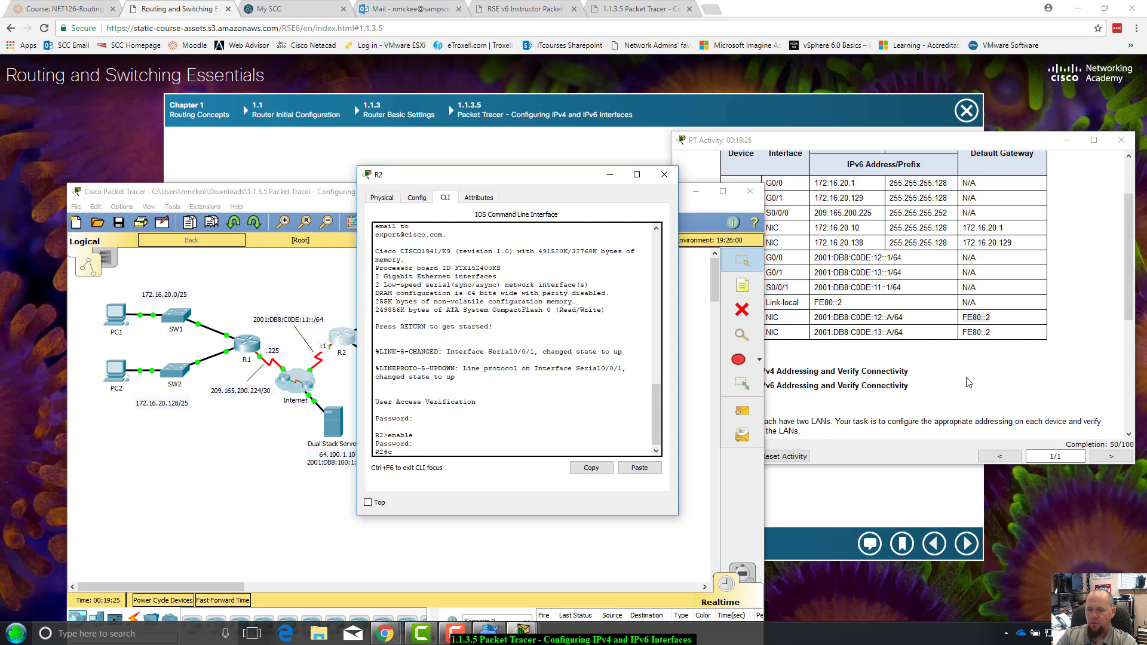
{"action": "type", "text": "onfigure ture"}
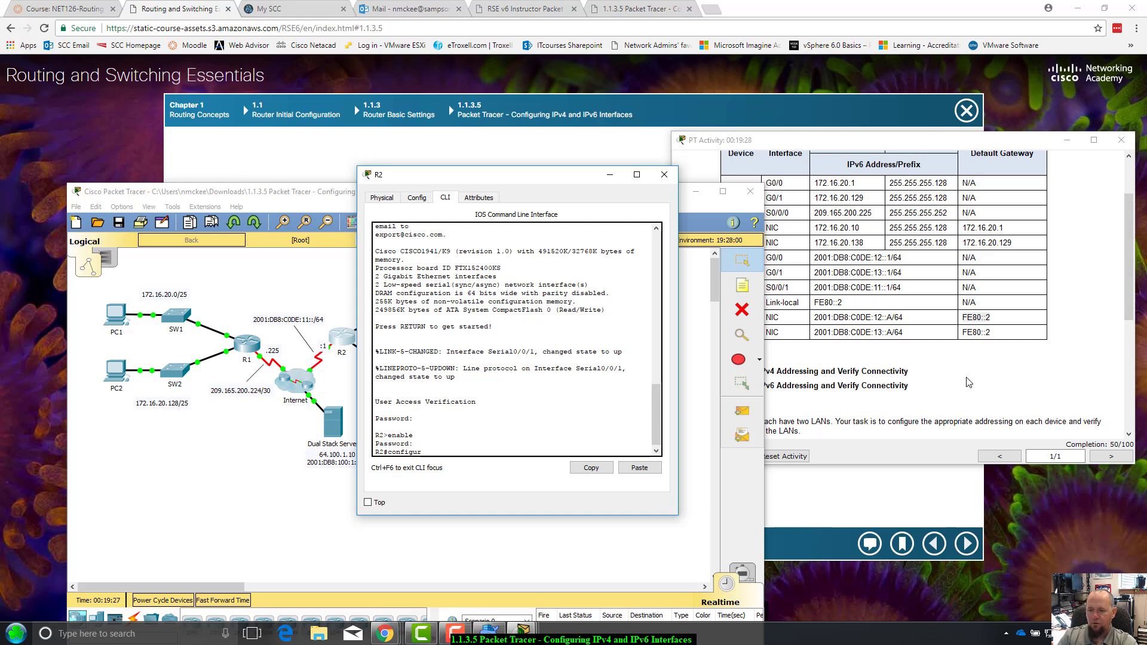
{"action": "key", "text": "BackSpace"}
{"action": "key", "text": "BackSpace"}
{"action": "key", "text": "BackSpace"}
{"action": "type", "text": "ermin"}
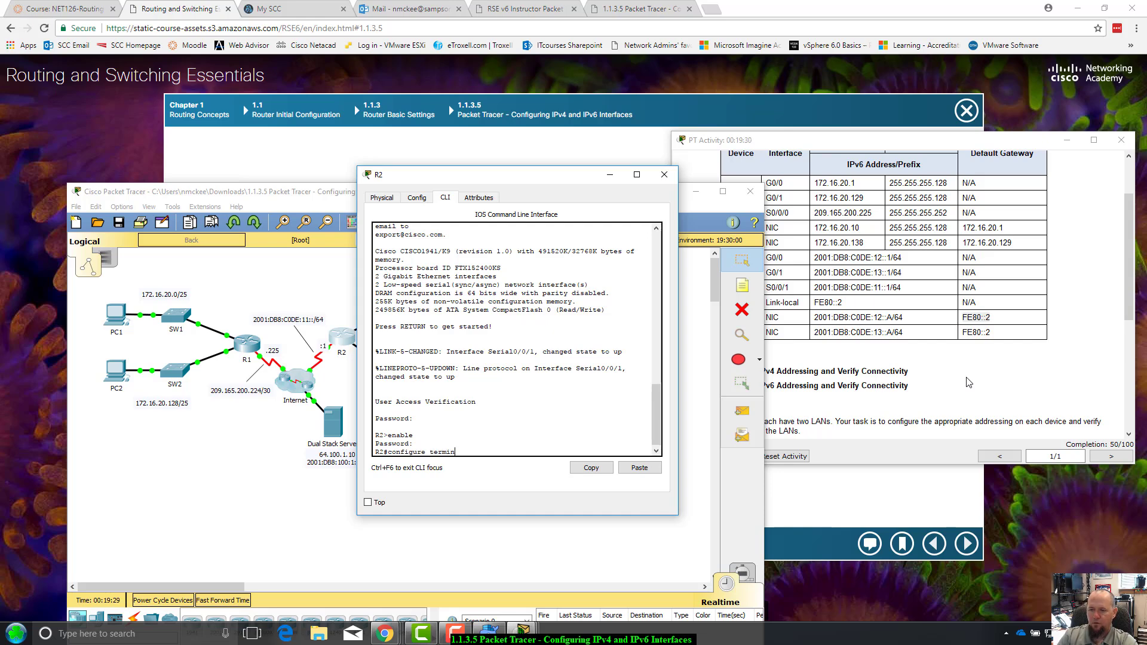
{"action": "key", "text": "BackSpace"}
{"action": "key", "text": "BackSpace"}
{"action": "key", "text": "BackSpace"}
{"action": "key", "text": "BackSpace"}
{"action": "key", "text": "BackSpace"}
{"action": "key", "text": "BackSpace"}
{"action": "key", "text": "BackSpace"}
{"action": "key", "text": "BackSpace"}
{"action": "key", "text": "BackSpace"}
{"action": "key", "text": "BackSpace"}
{"action": "key", "text": "BackSpace"}
{"action": "key", "text": "BackSpace"}
{"action": "key", "text": "BackSpace"}
{"action": "key", "text": "BackSpace"}
{"action": "type", "text": "t"}
{"action": "key", "text": "Return"}
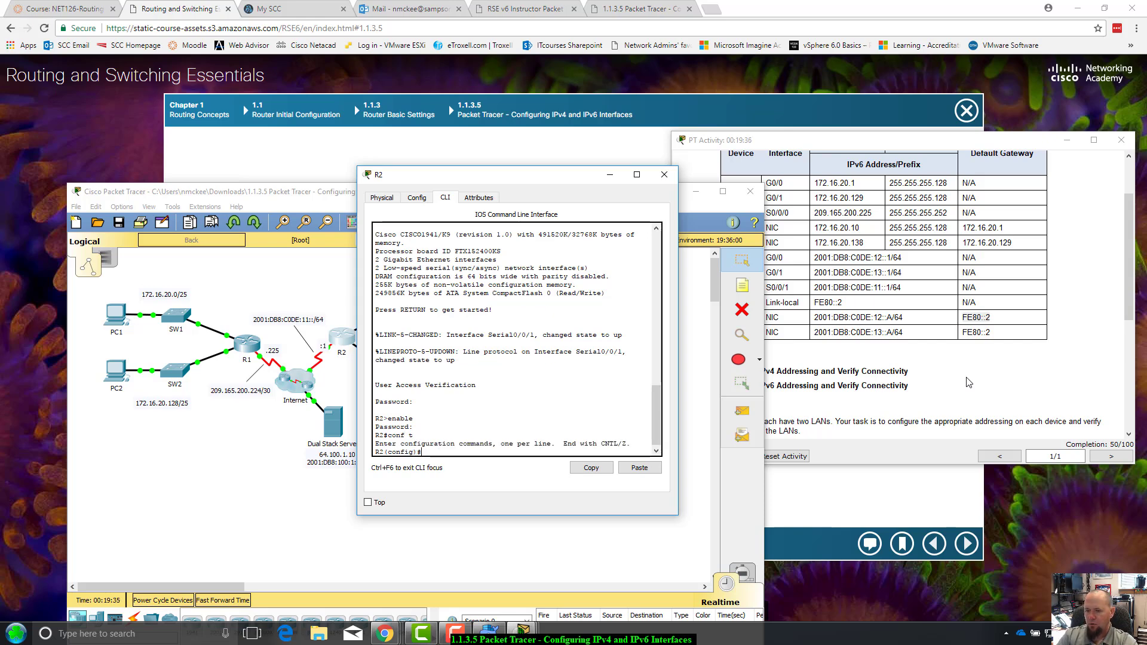
{"action": "type", "text": "int"}
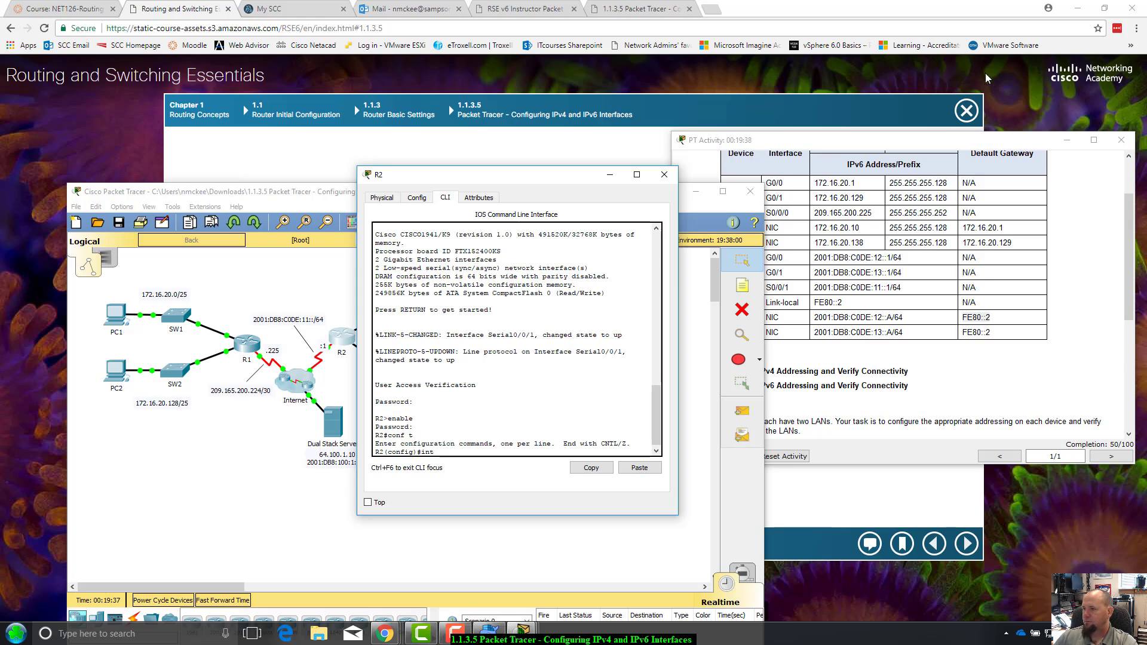
{"action": "left_click_drag", "start_coordinate": [956, 142], "coordinate": [1032, 137]}
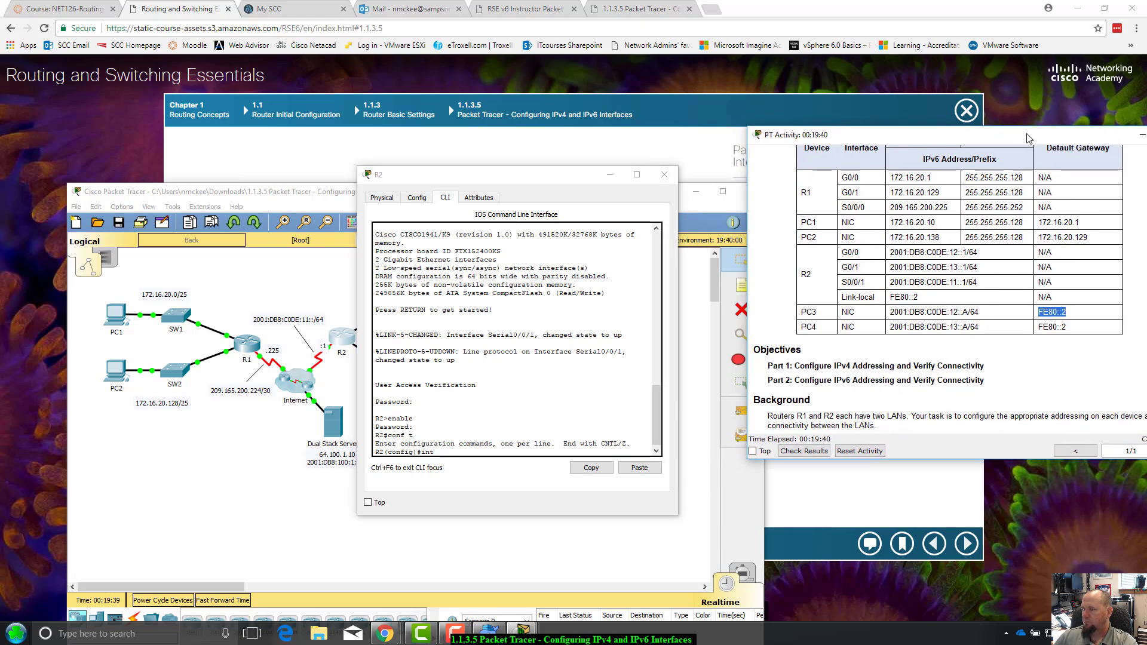
{"action": "left_click", "coordinate": [472, 452]}
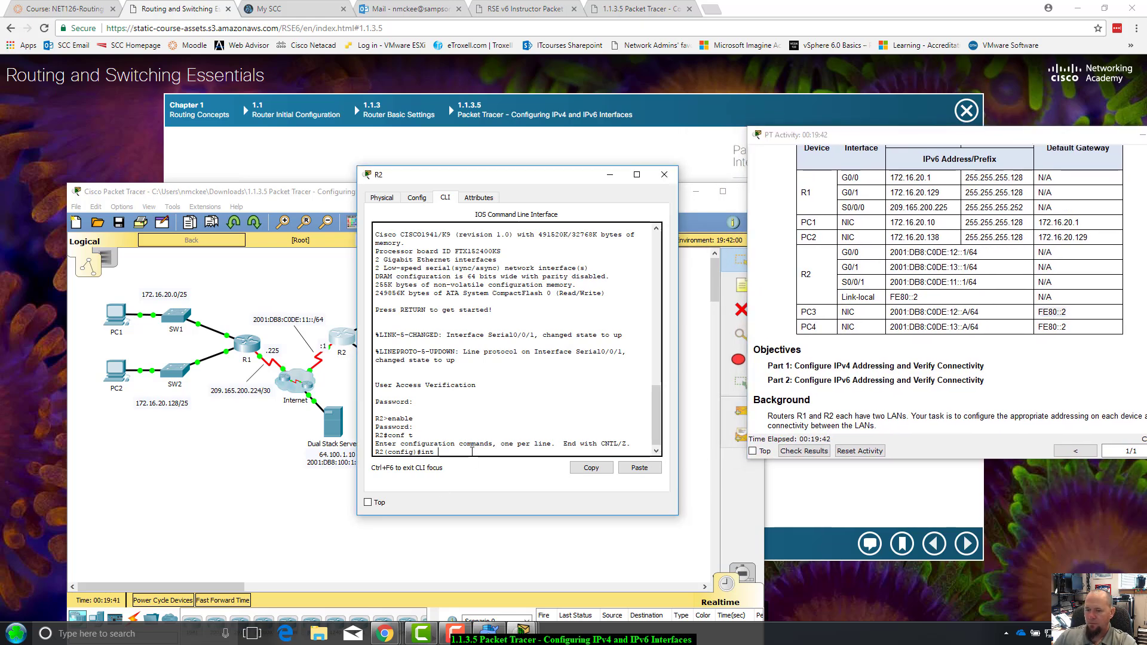
Select interface G0/0 and tab-complete 'ipv6 address', correcting the ipv7 typo
{"action": "type", "text": "g0/0"}
{"action": "key", "text": "Return"}
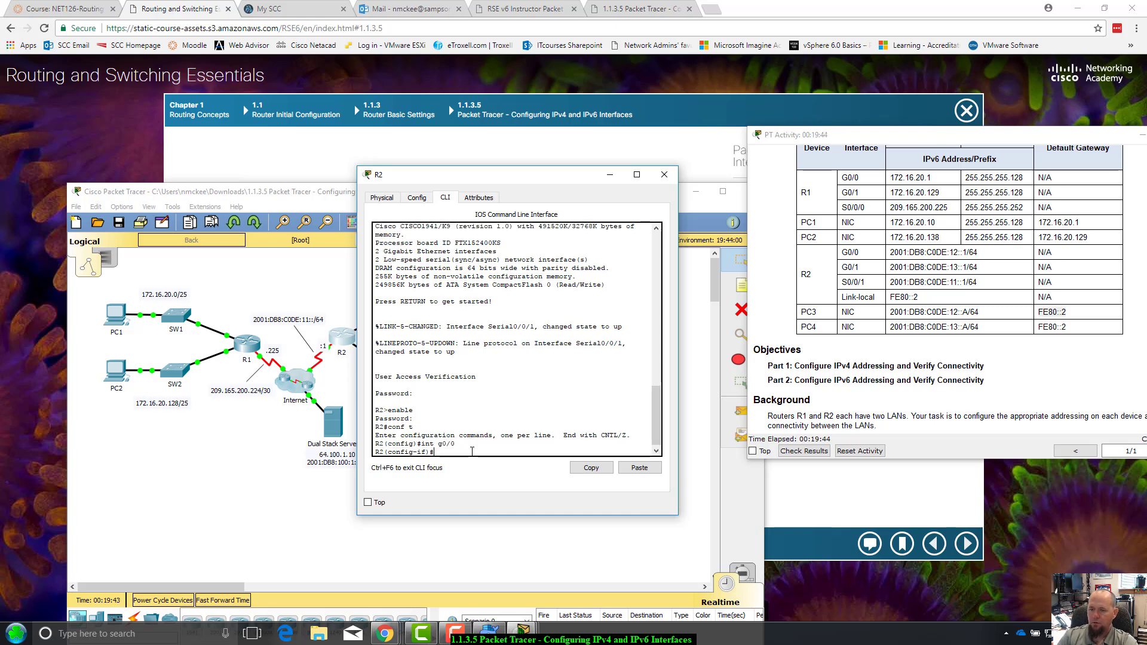
{"action": "type", "text": "ipv"}
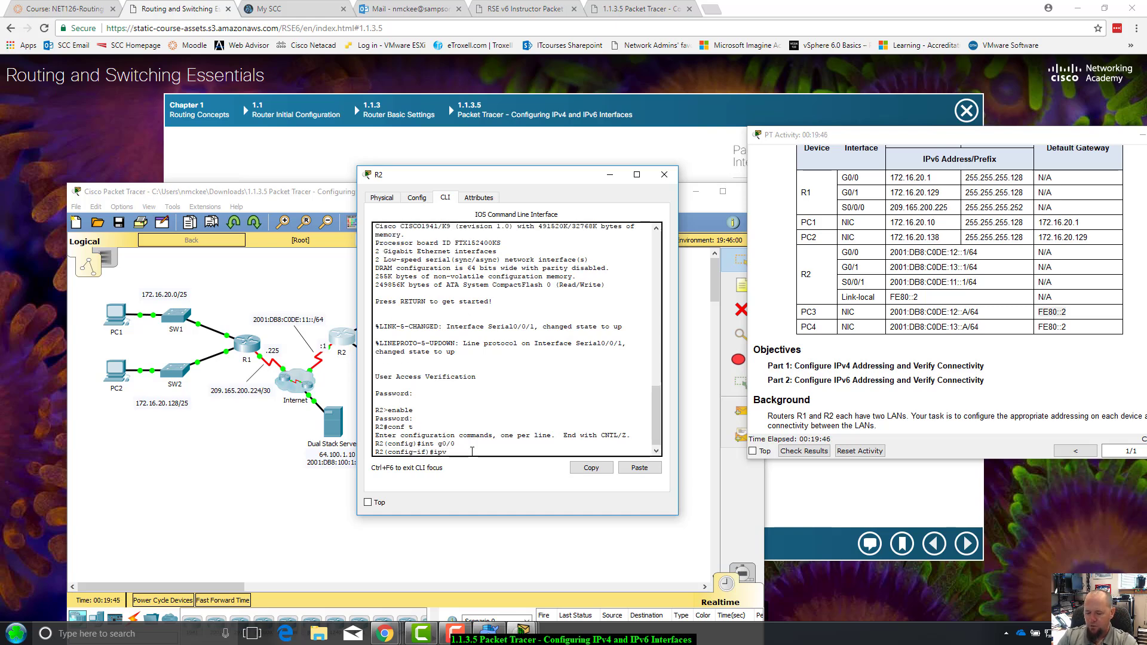
{"action": "type", "text": "6 ad"}
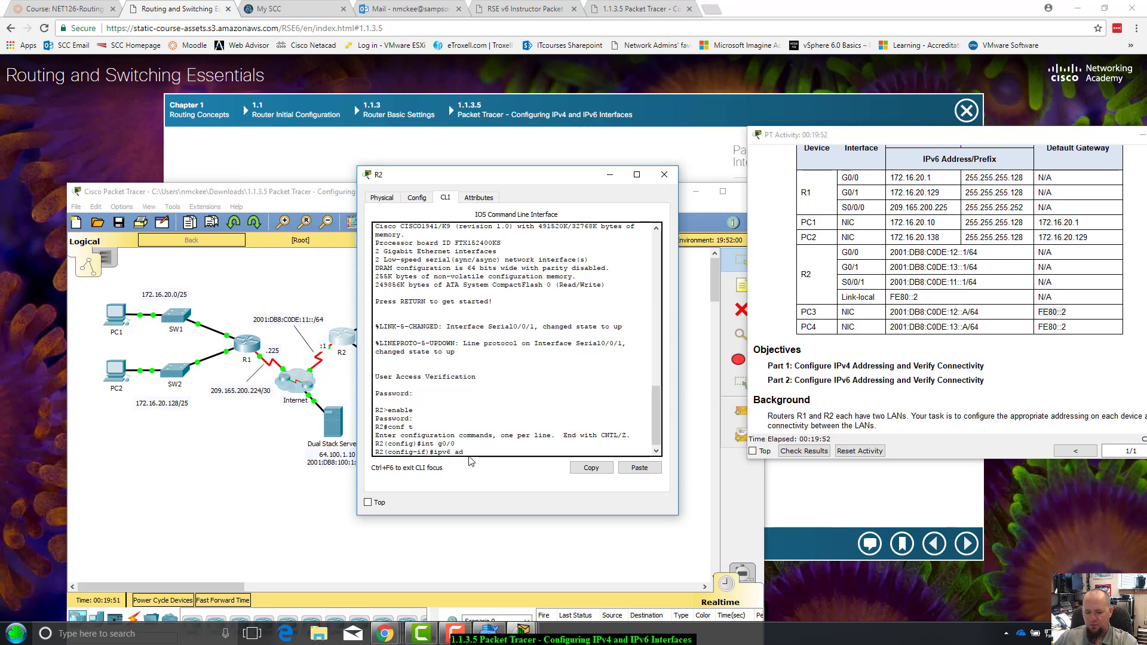
{"action": "key", "text": "Tab"}
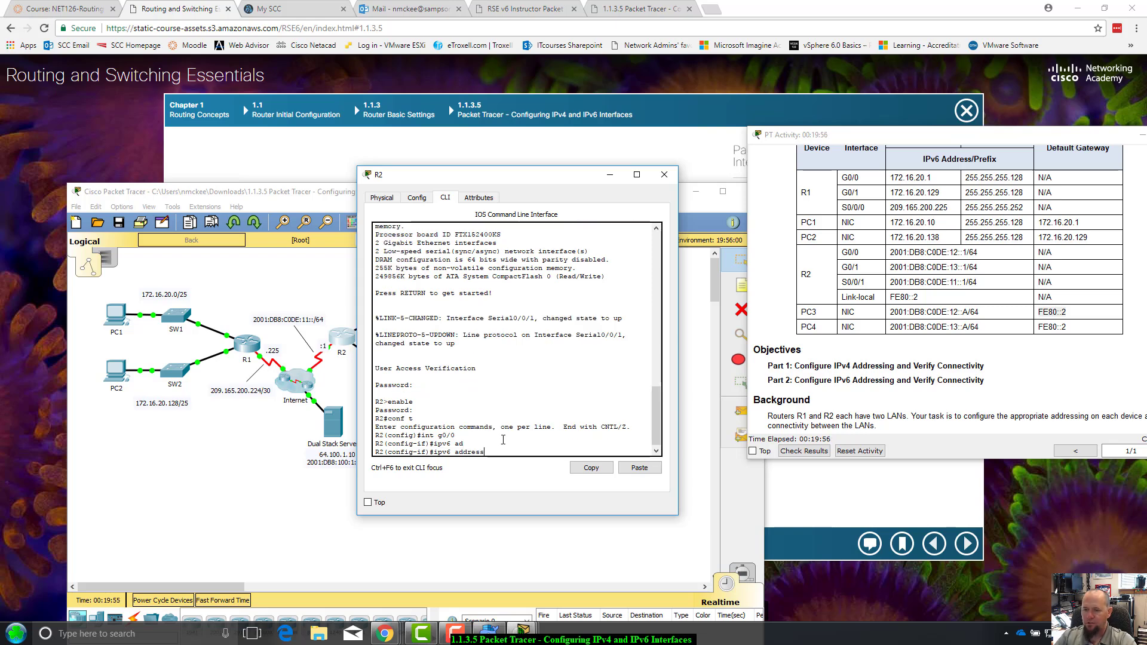
{"action": "key", "text": "BackSpace"}
{"action": "key", "text": "BackSpace"}
{"action": "key", "text": "BackSpace"}
{"action": "key", "text": "BackSpace"}
{"action": "key", "text": "BackSpace"}
{"action": "key", "text": "BackSpace"}
{"action": "key", "text": "BackSpace"}
{"action": "key", "text": "BackSpace"}
{"action": "key", "text": "BackSpace"}
{"action": "key", "text": "BackSpace"}
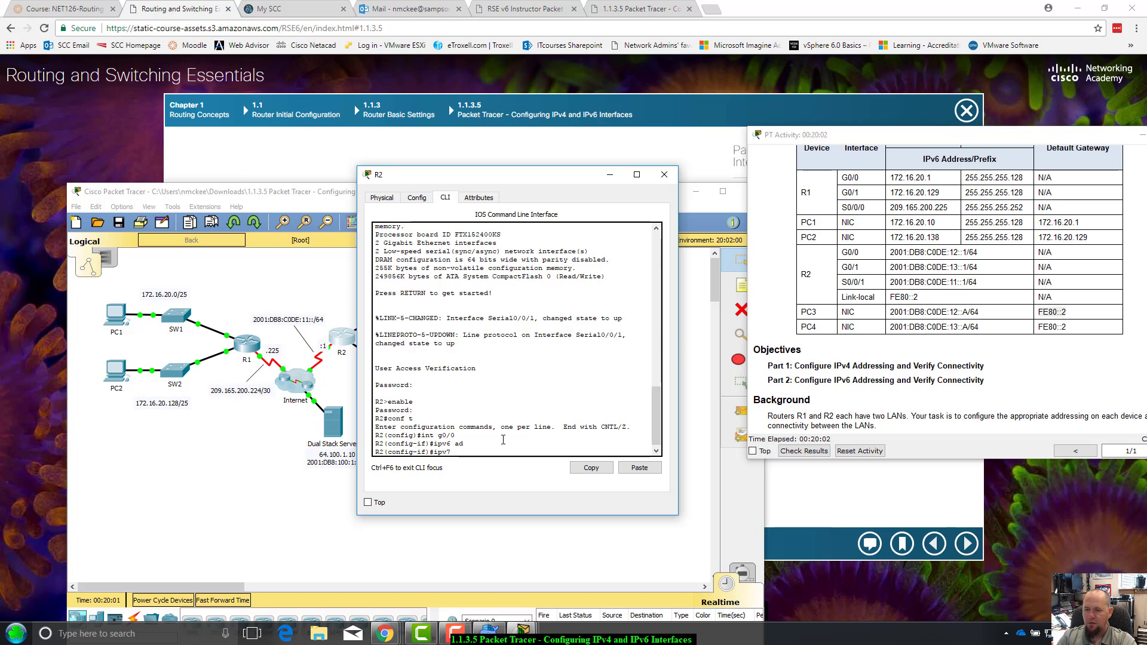
{"action": "type", "text": "ad"}
{"action": "key", "text": "Tab"}
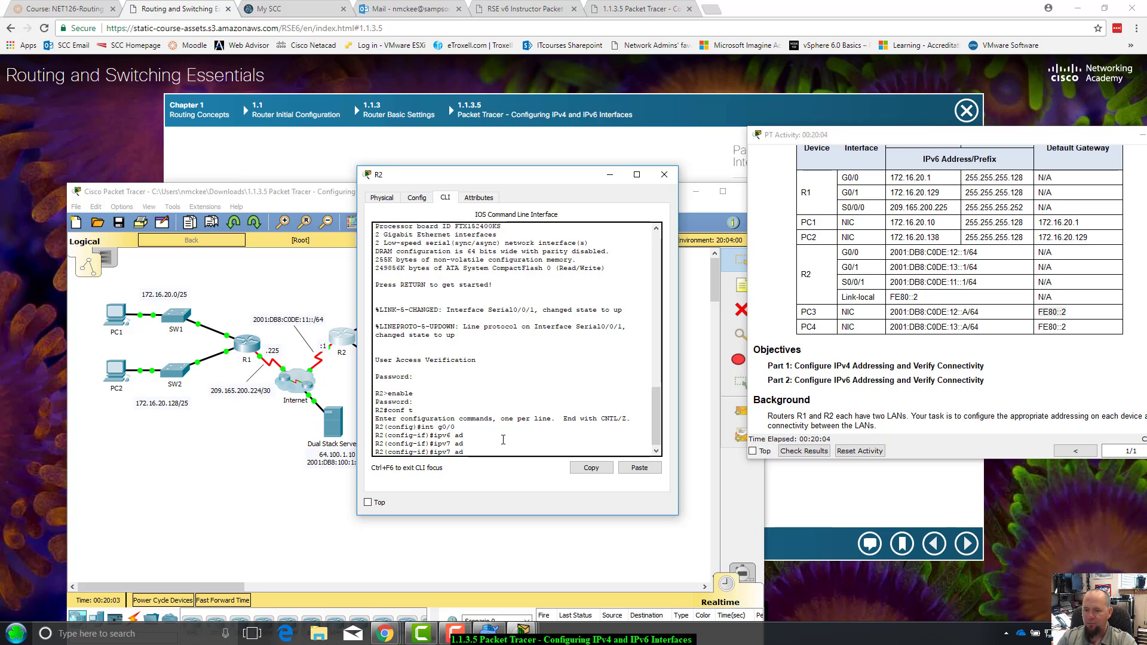
{"action": "key", "text": "BackSpace"}
{"action": "key", "text": "BackSpace"}
{"action": "key", "text": "BackSpace"}
{"action": "type", "text": "6"}
{"action": "key", "text": "Tab"}
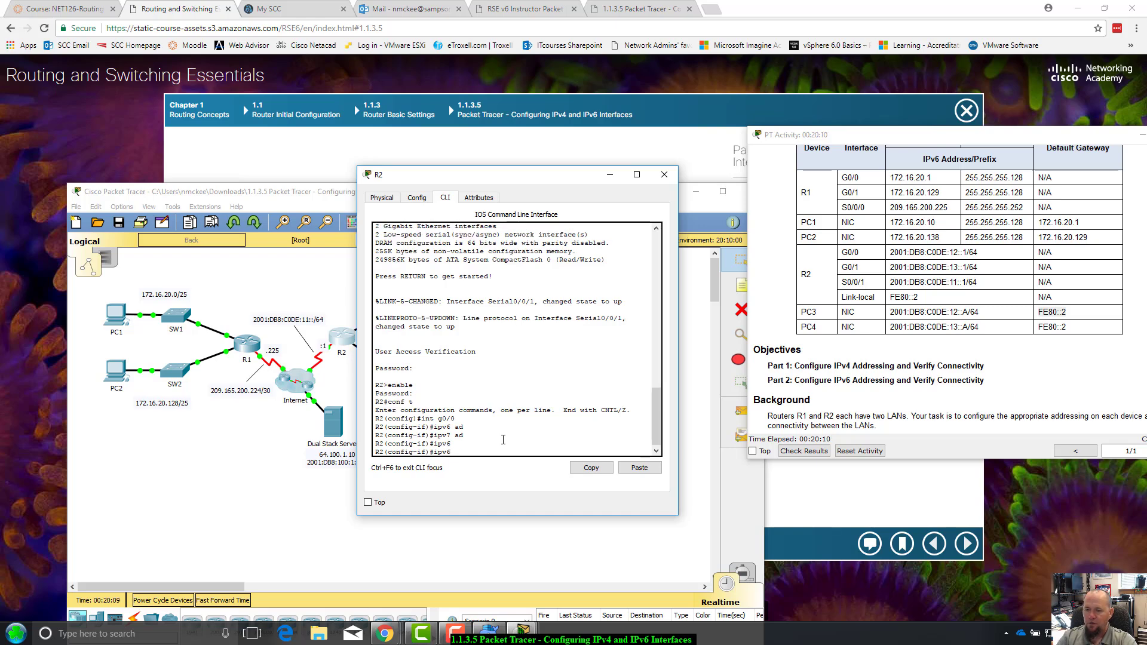
{"action": "type", "text": "a"}
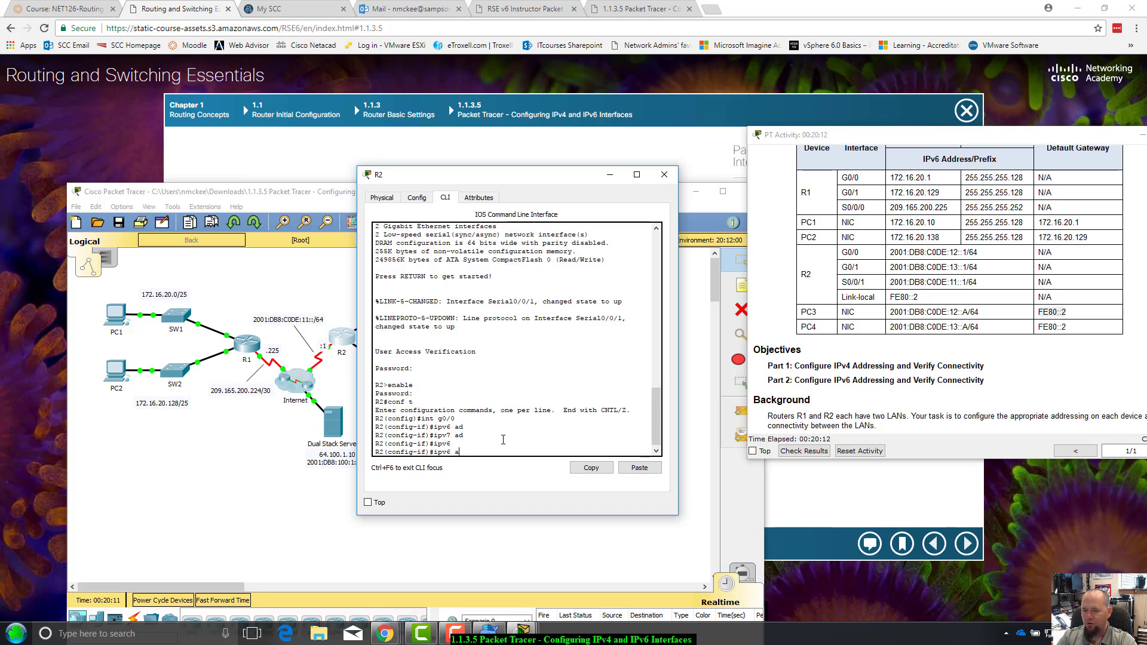
{"action": "type", "text": "d"}
{"action": "key", "text": "Tab"}
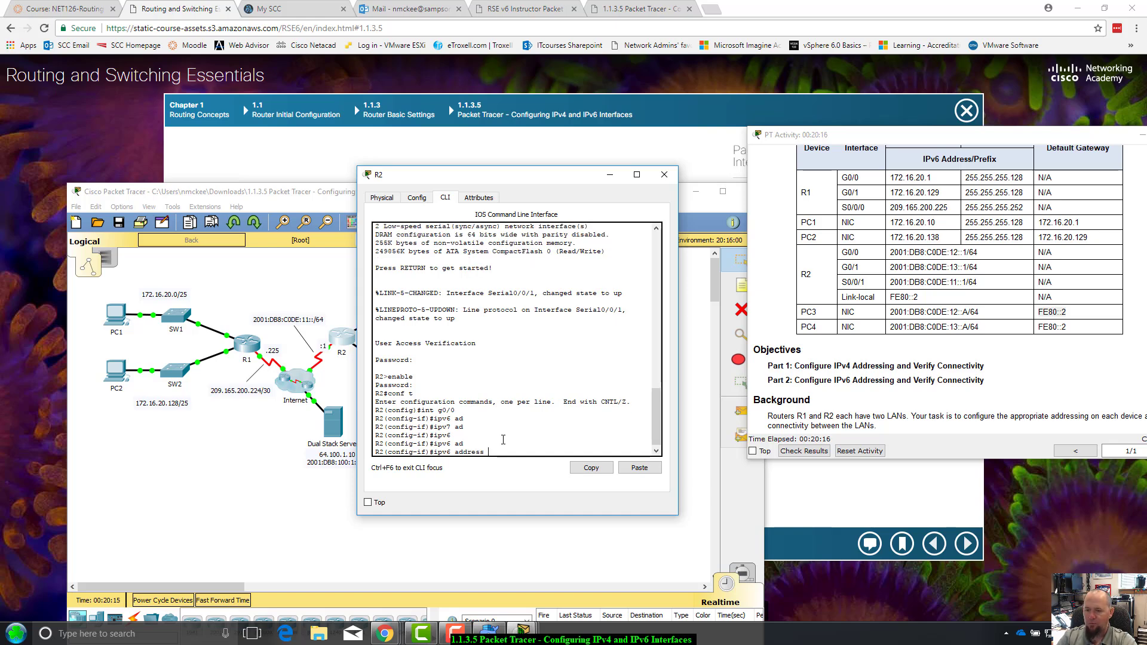
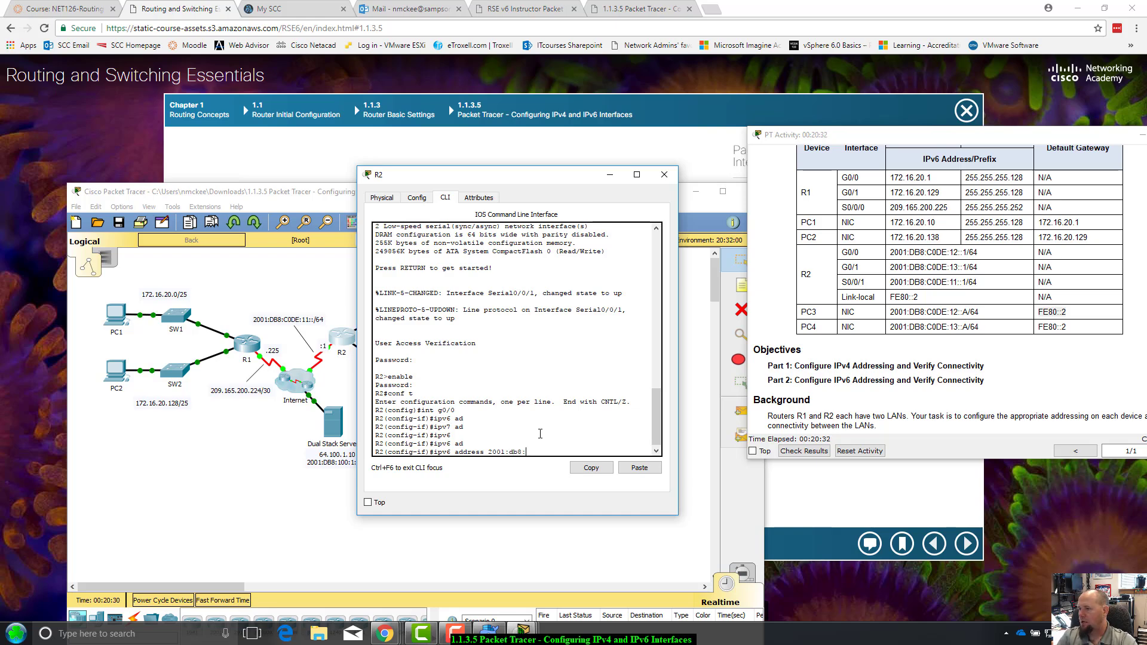
Assign R2's G0/0 the IPv6 address 2001:db8:c0de:12::1/64, checking it against the addressing table
{"action": "type", "text": ":c0"}
{"action": "left_click", "coordinate": [936, 252]}
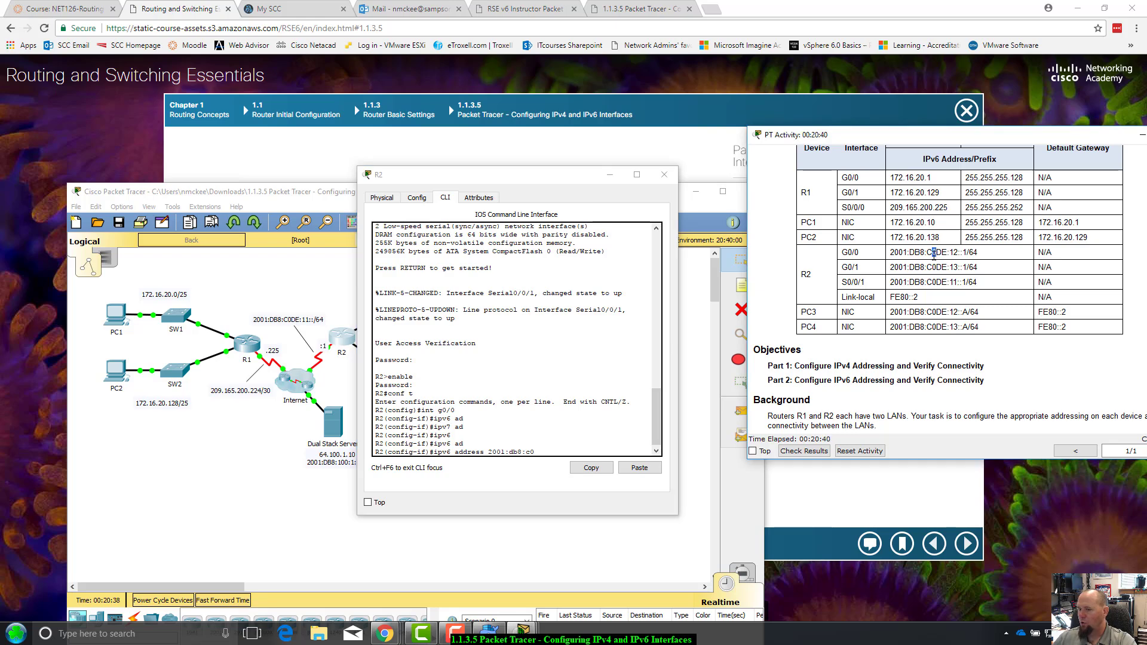
{"action": "left_click", "coordinate": [559, 452]}
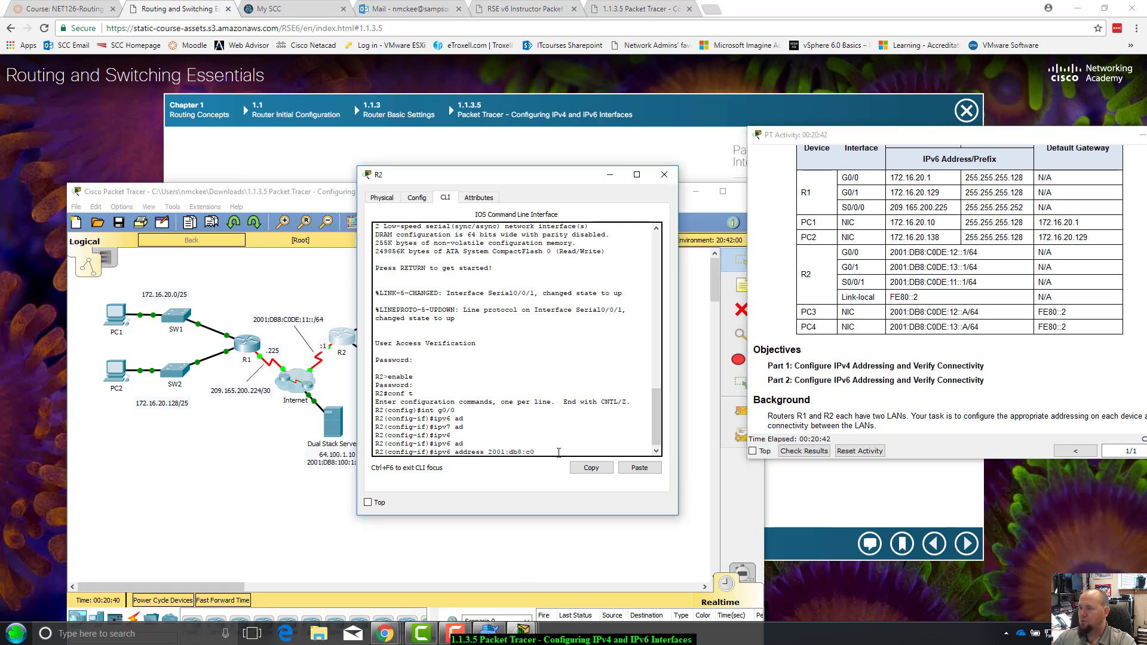
{"action": "type", "text": "de:12::1"}
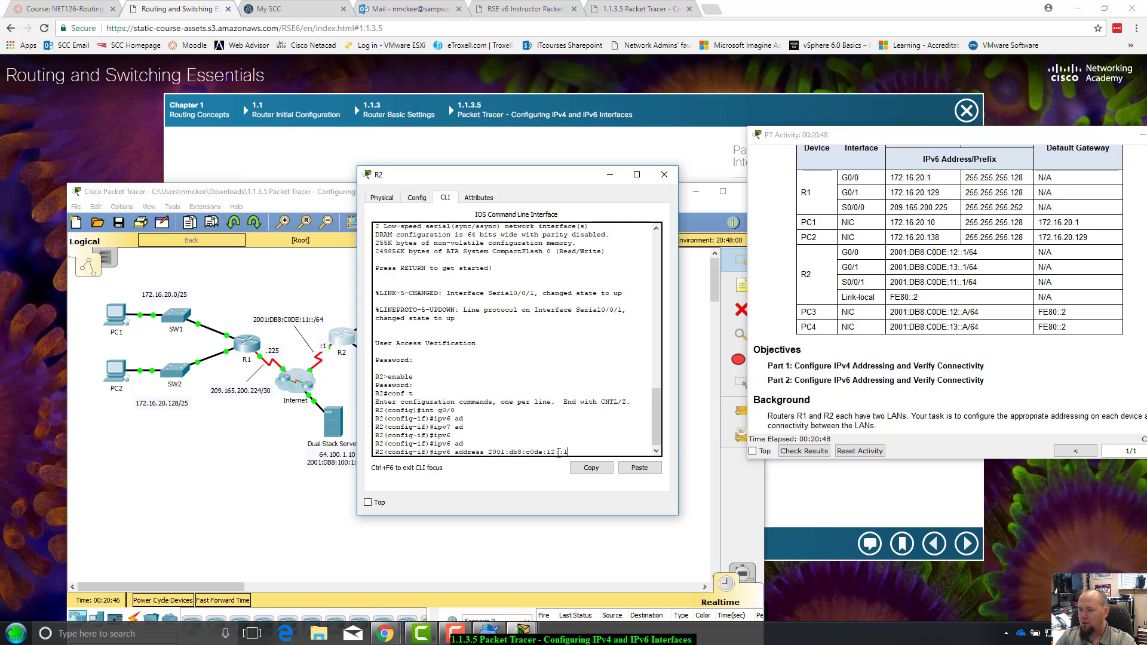
{"action": "type", "text": "/6"}
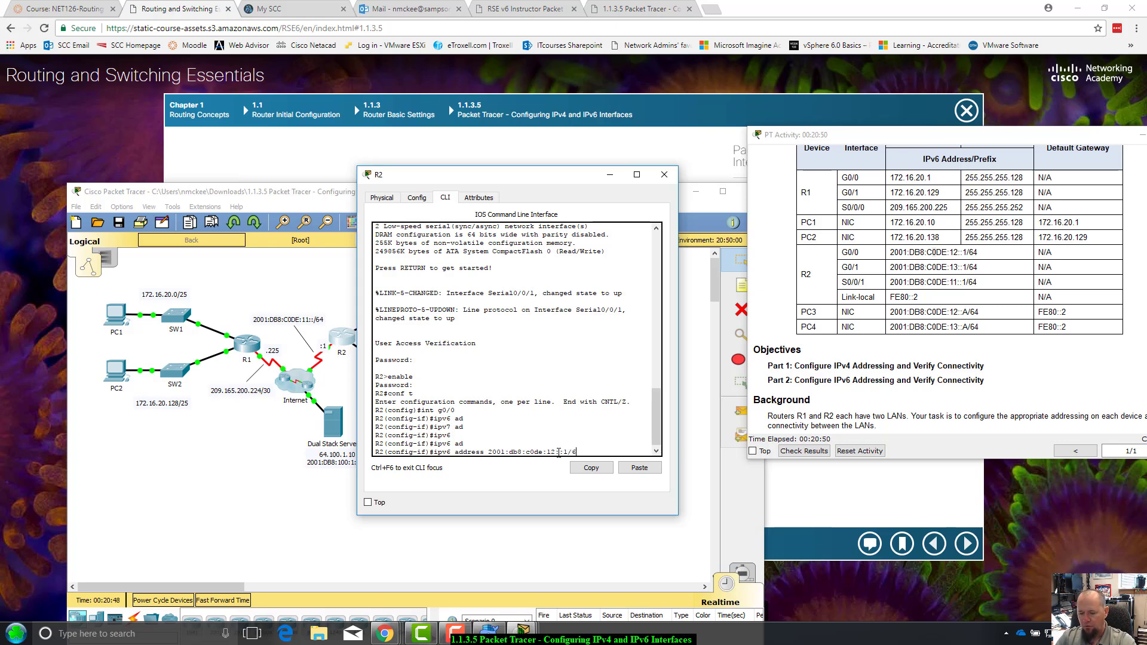
{"action": "type", "text": "4"}
{"action": "key", "text": "Return"}
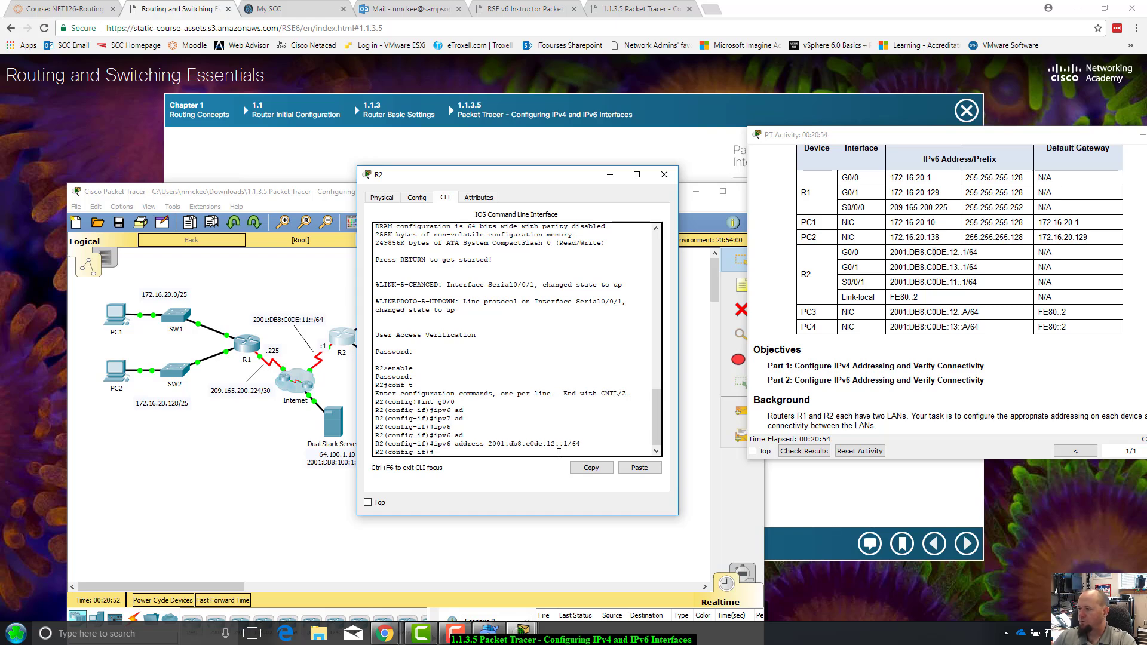
Rearrange the instruction and R2 windows to reveal SW3, SW4, PC3 and PC4 in the topology
{"action": "left_click_drag", "start_coordinate": [1005, 136], "coordinate": [935, 134]}
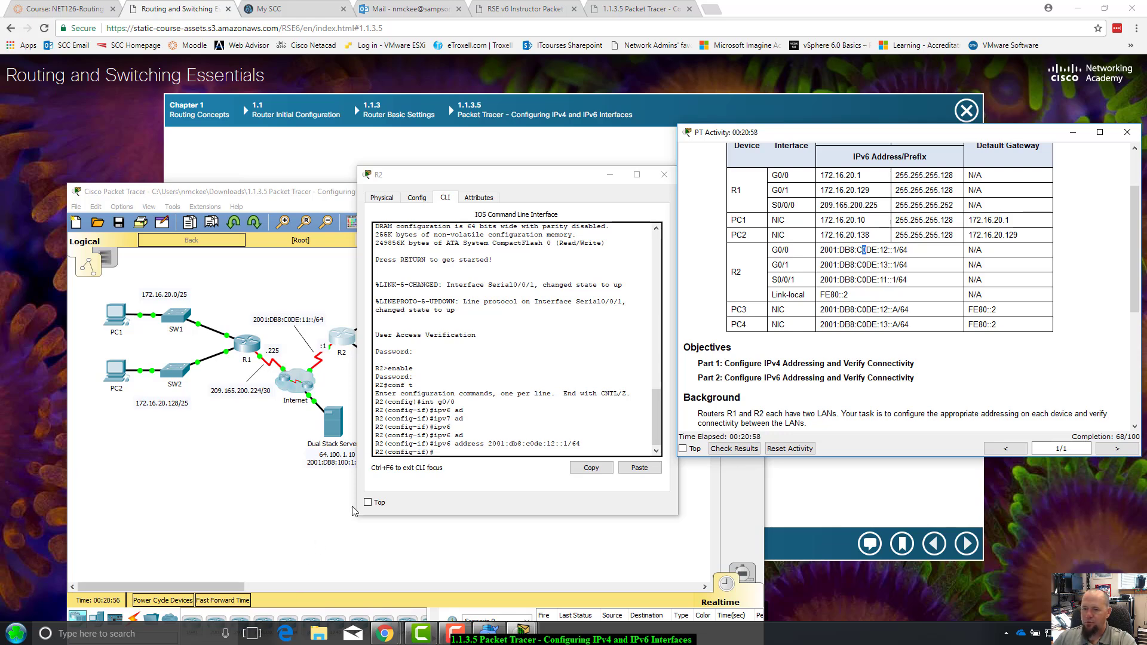
{"action": "left_click", "coordinate": [457, 452]}
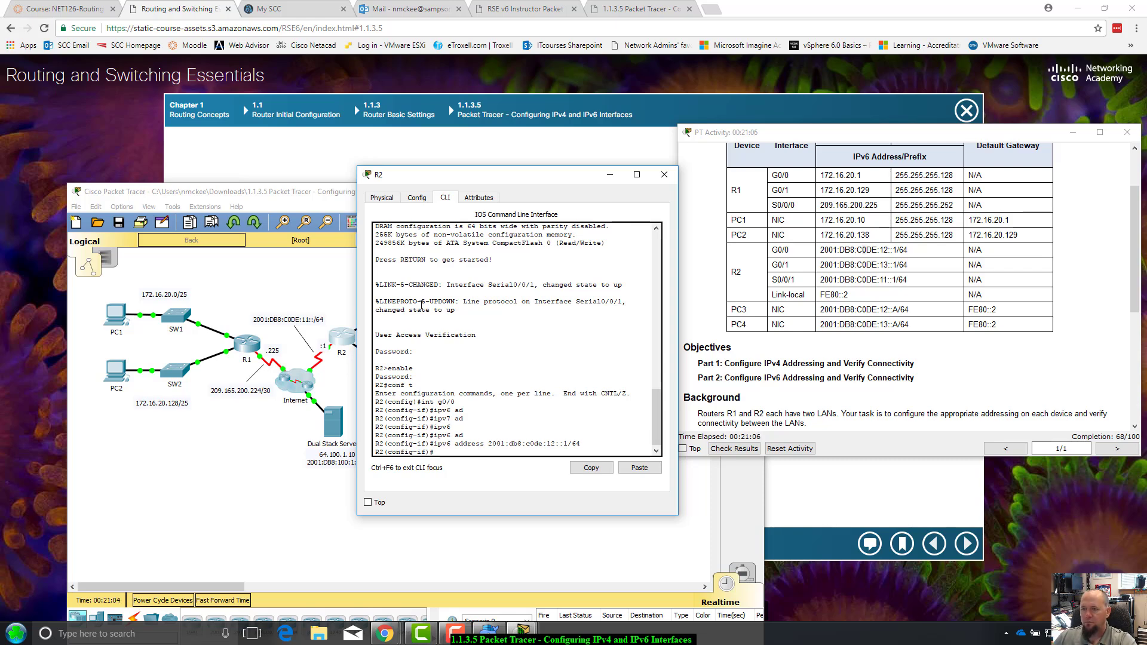
{"action": "left_click_drag", "start_coordinate": [501, 183], "coordinate": [755, 163]}
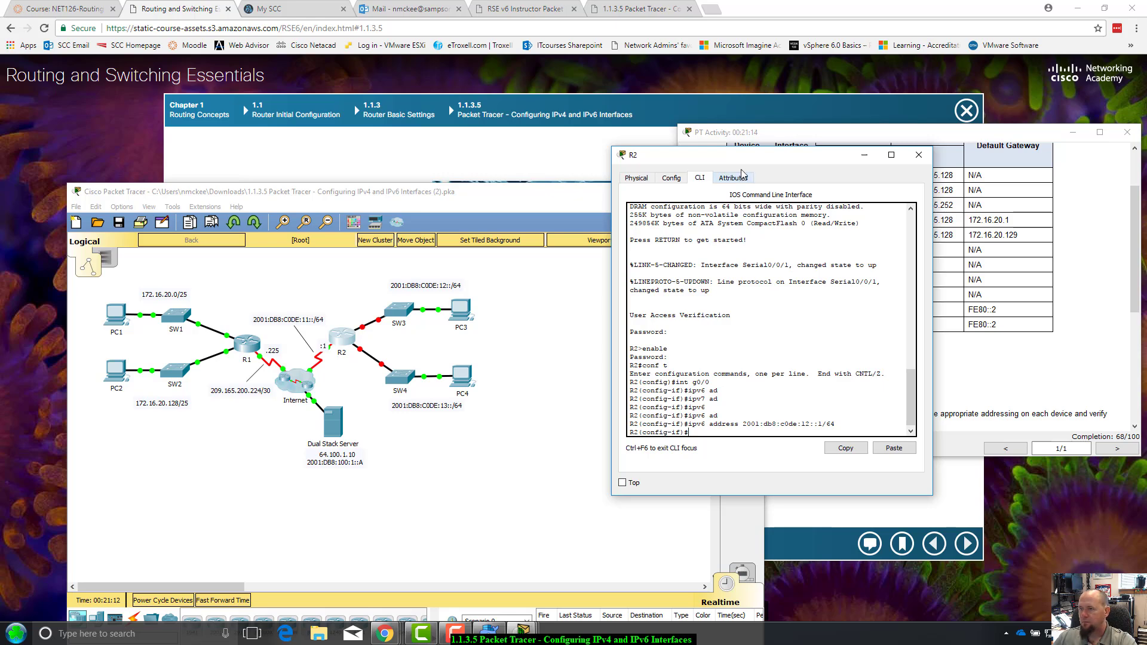
{"action": "left_click_drag", "start_coordinate": [747, 160], "coordinate": [784, 154]}
{"action": "left_click", "coordinate": [580, 207]}
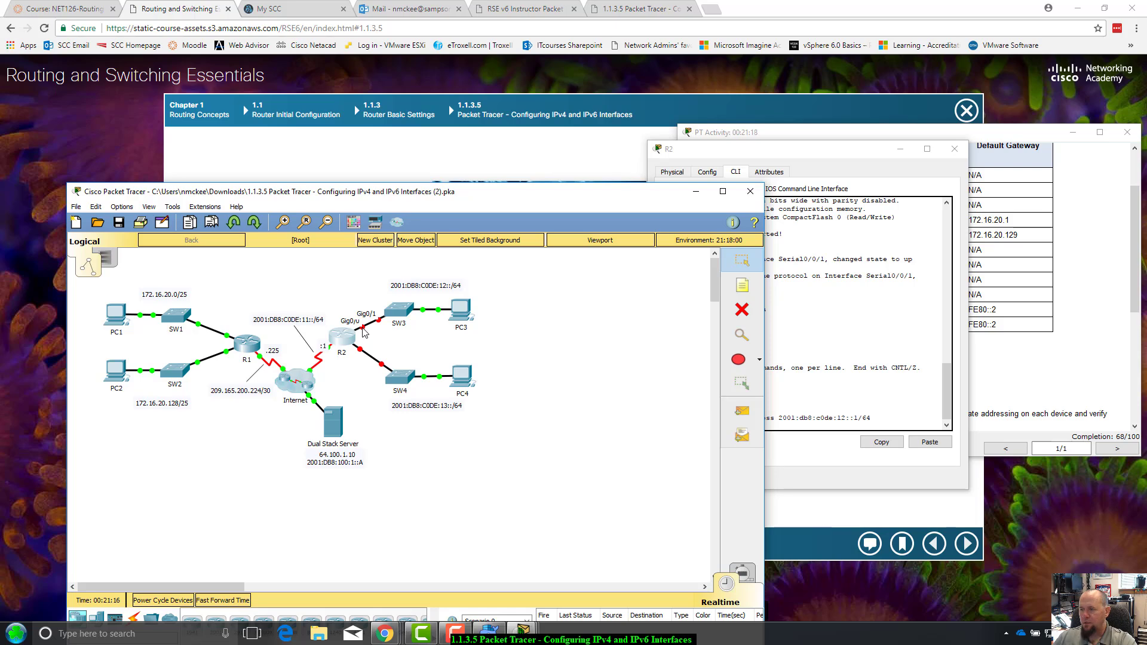
{"action": "left_click_drag", "start_coordinate": [805, 145], "coordinate": [797, 133]}
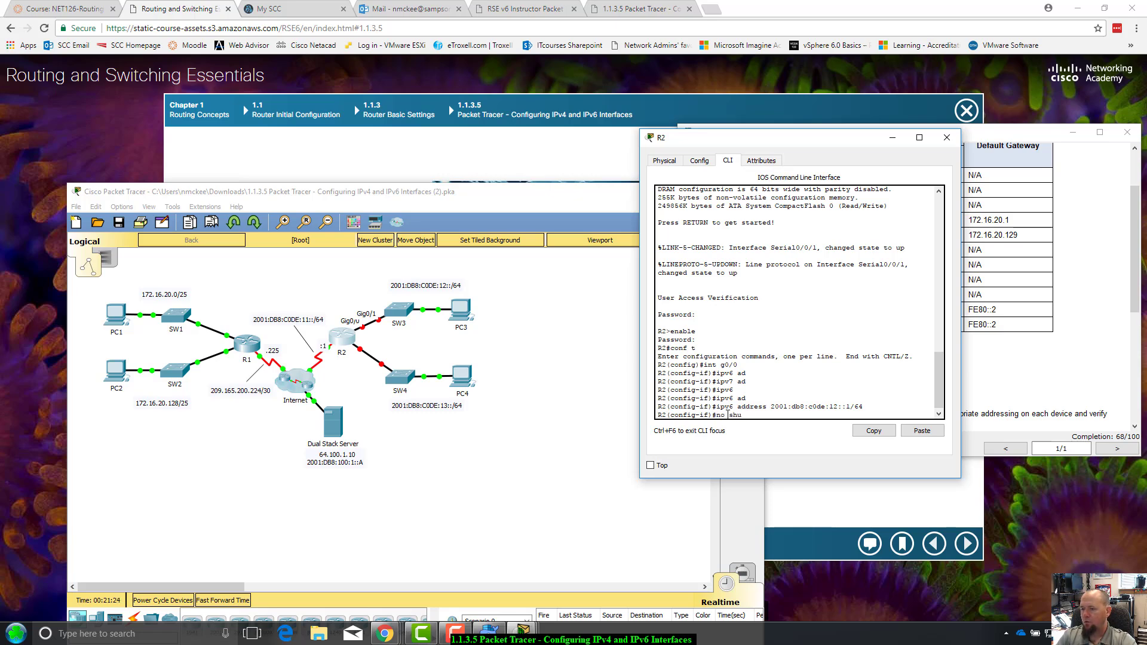
Finish no shutdown on G0/0 so its link comes up, then reposition R2's window
{"action": "type", "text": "t"}
{"action": "key", "text": "Return"}
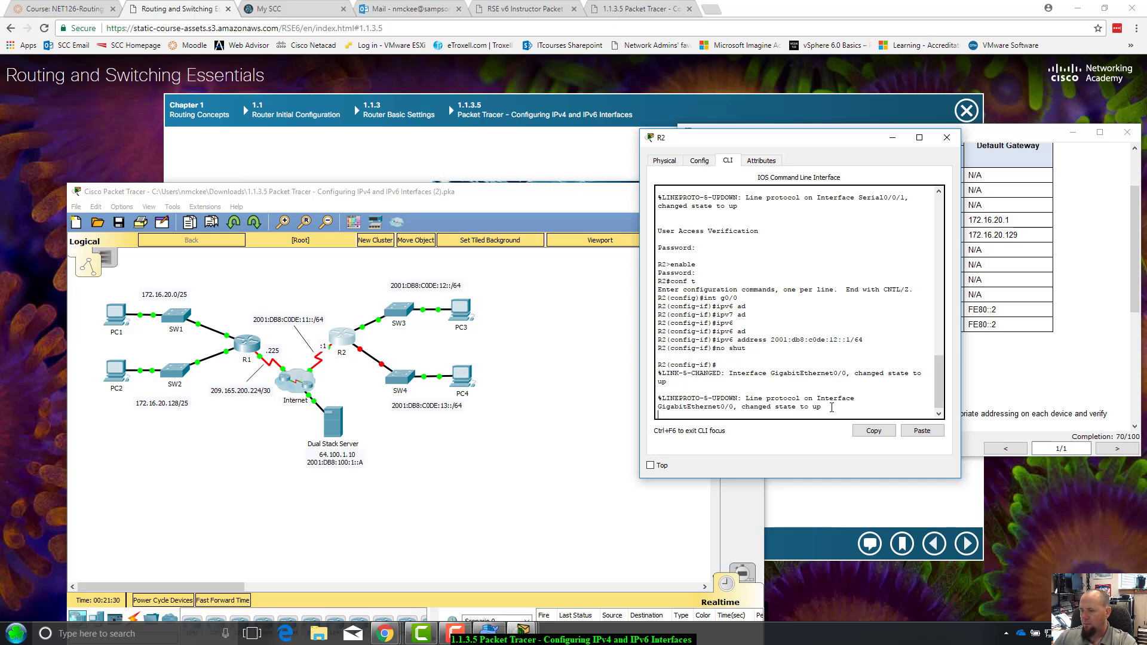
{"action": "mouse_move", "coordinate": [831, 407]}
{"action": "left_mouse_down"}
{"action": "mouse_move", "coordinate": [656, 411]}
{"action": "mouse_move", "coordinate": [664, 396]}
{"action": "mouse_move", "coordinate": [815, 409]}
{"action": "left_mouse_up"}
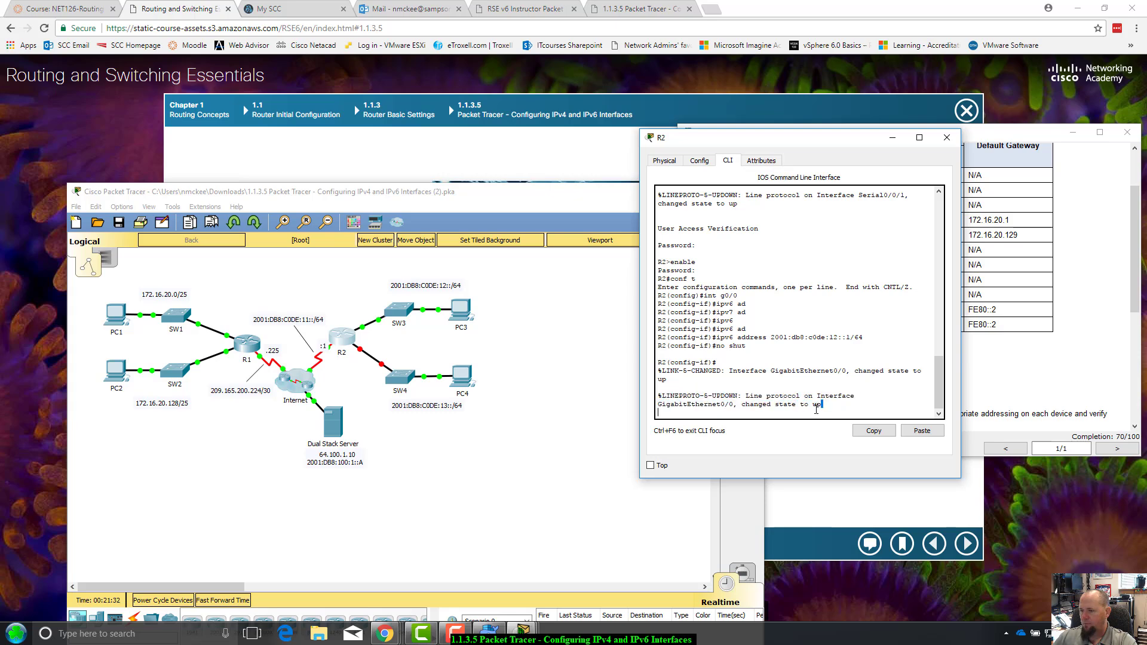
{"action": "key", "text": "Return"}
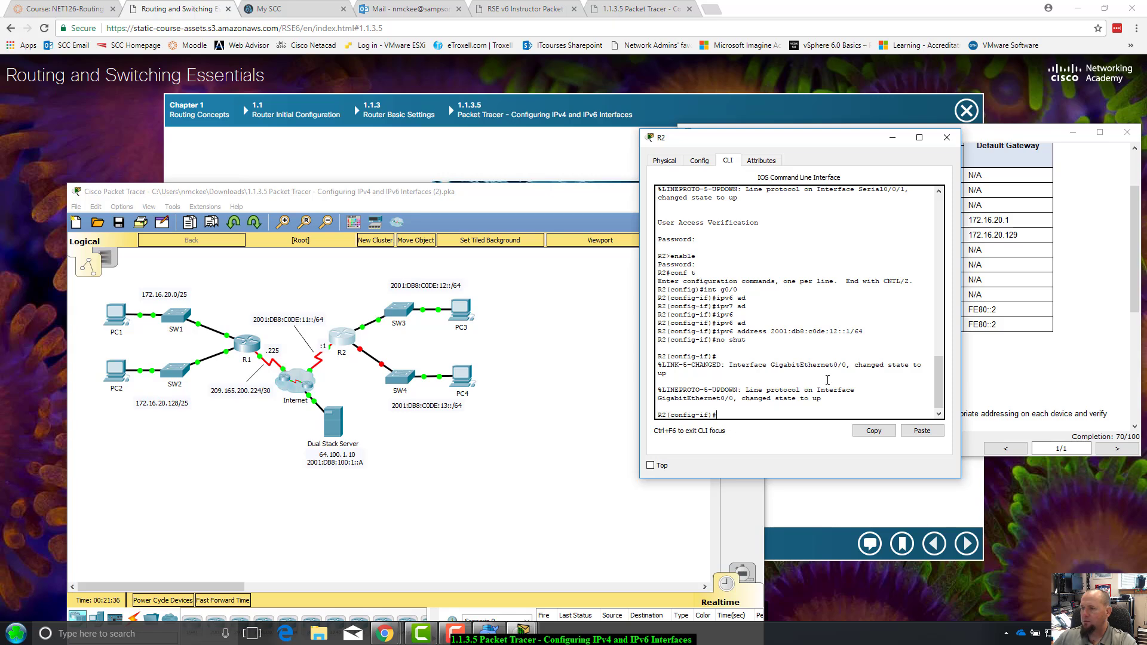
{"action": "left_click_drag", "start_coordinate": [842, 141], "coordinate": [654, 217]}
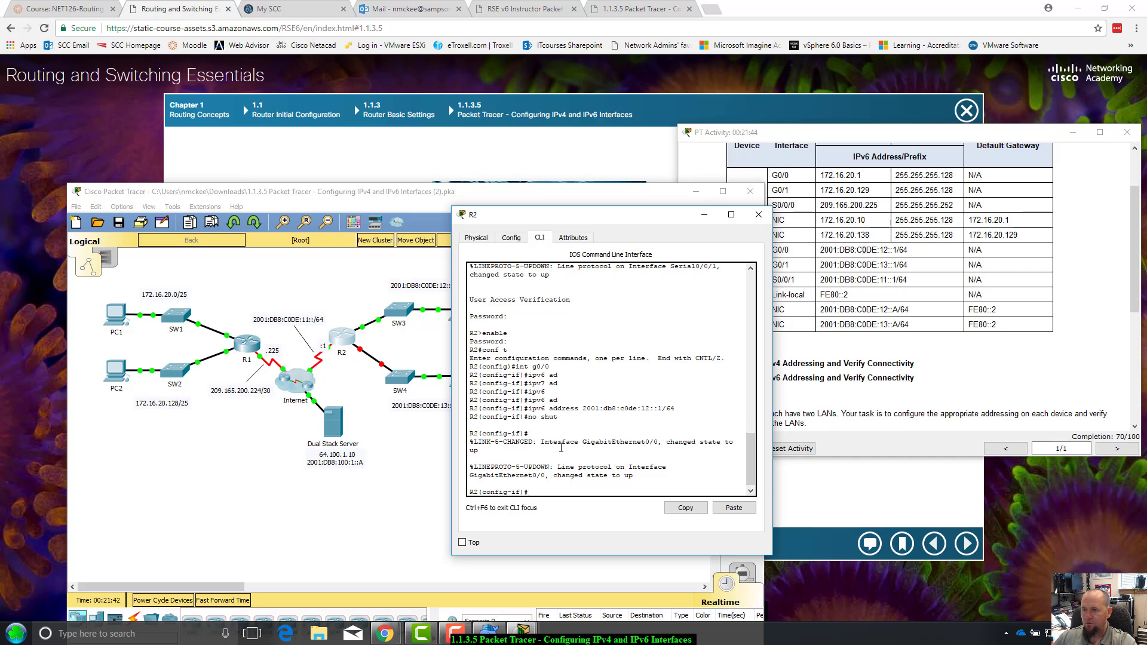
{"action": "left_click_drag", "start_coordinate": [619, 217], "coordinate": [661, 147]}
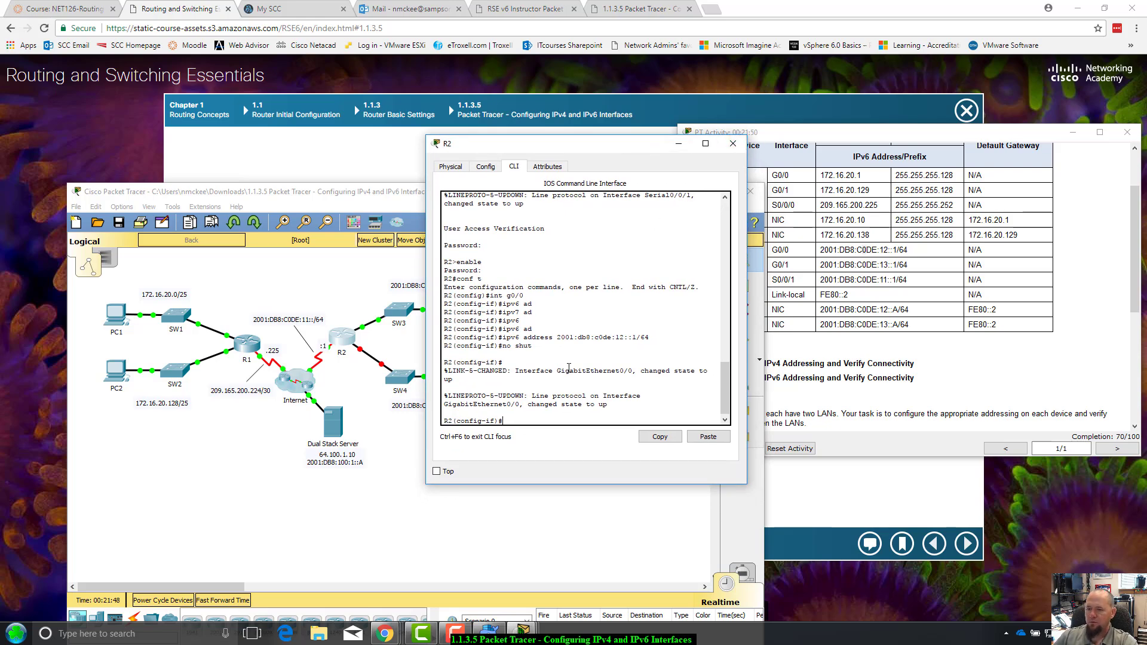
Recall the int g0/ command from history and switch to interface G0/1
{"action": "key", "text": "Up"}
{"action": "key", "text": "Up"}
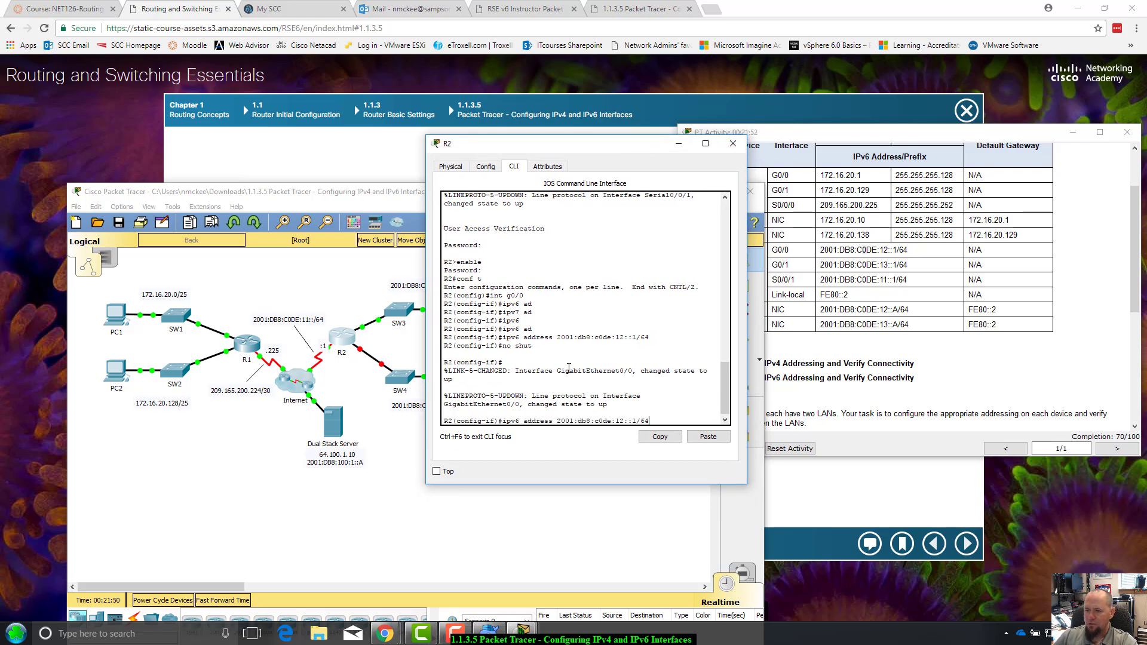
{"action": "key", "text": "Up"}
{"action": "key", "text": "Up"}
{"action": "key", "text": "Up"}
{"action": "key", "text": "Up"}
{"action": "key", "text": "Up"}
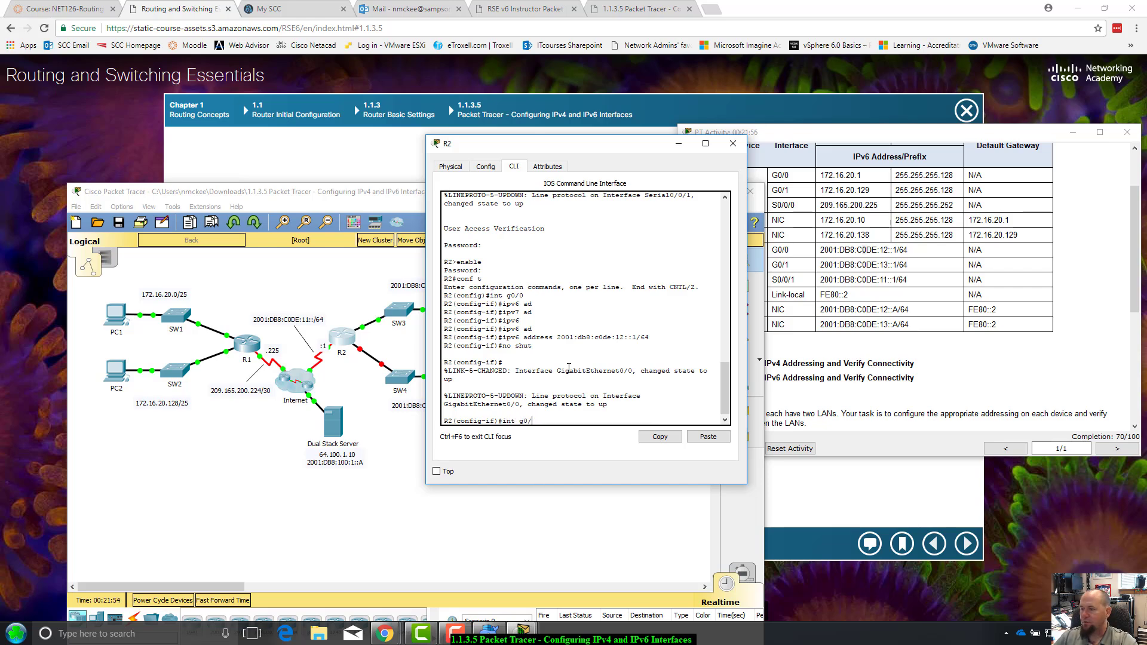
{"action": "type", "text": "1"}
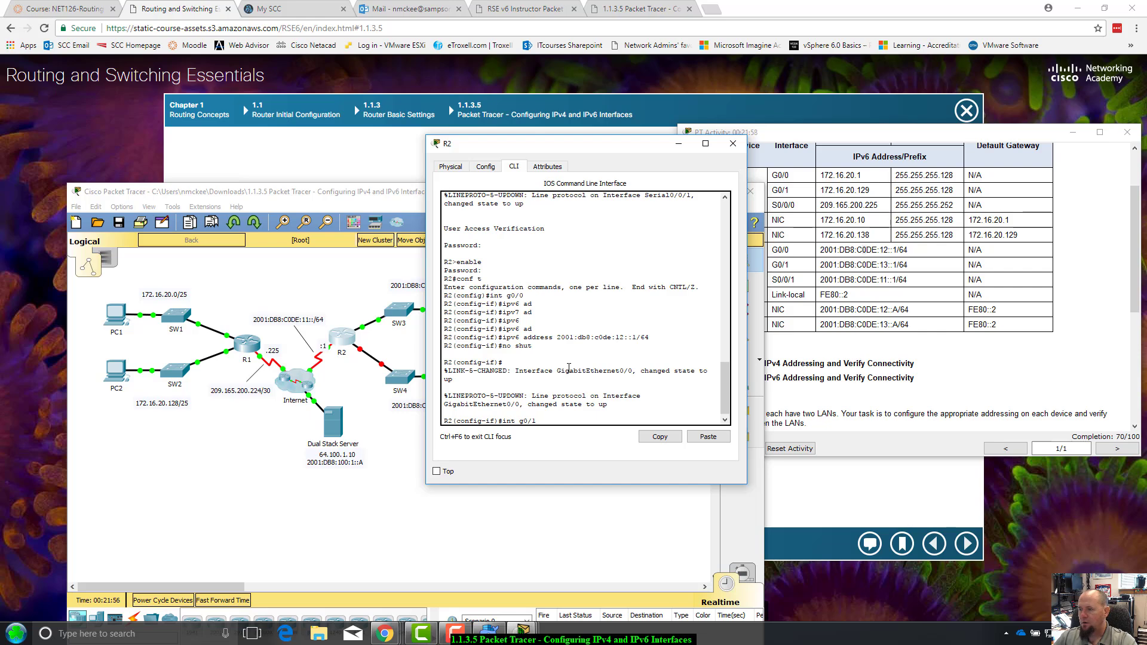
{"action": "key", "text": "Return"}
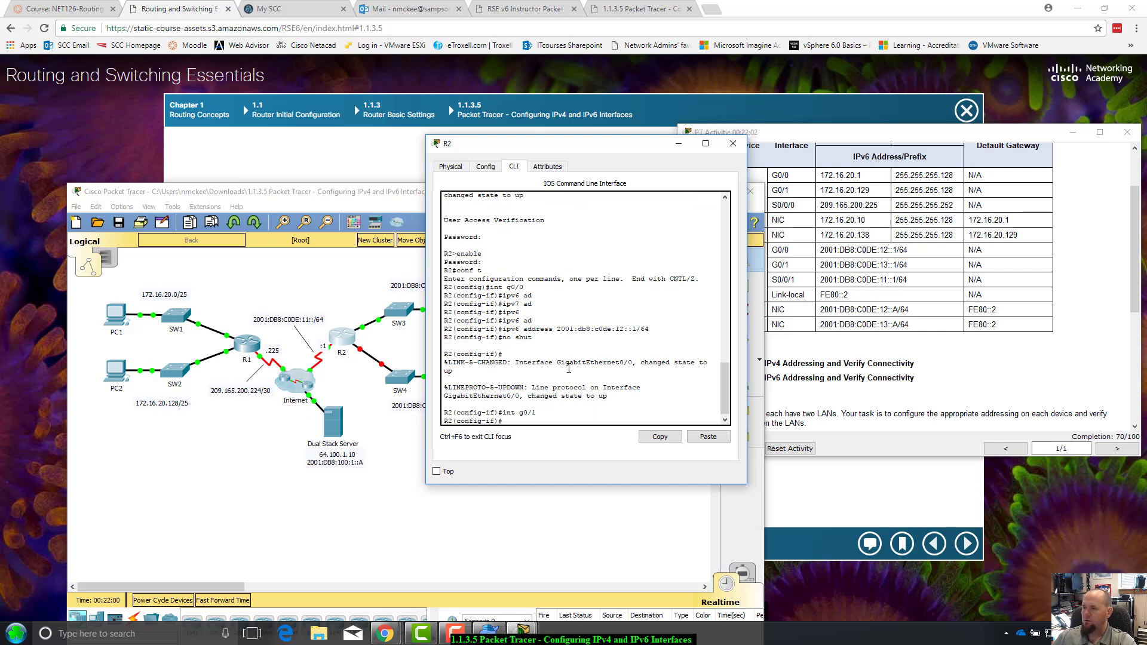
Copy 2001:DB8:C0DE:13::1/64 from the addressing table and paste it onto R2's command line
{"action": "left_click", "coordinate": [942, 264]}
{"action": "left_click_drag", "start_coordinate": [943, 264], "coordinate": [823, 268]}
{"action": "key", "text": "ctrl+c"}
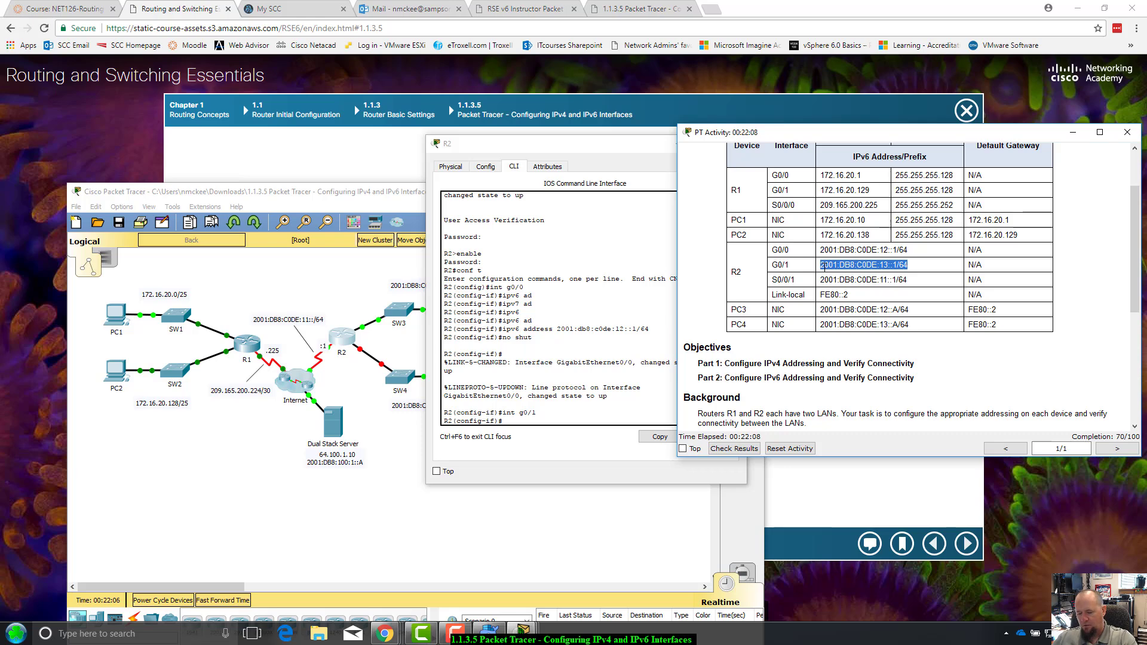
{"action": "left_click", "coordinate": [527, 420]}
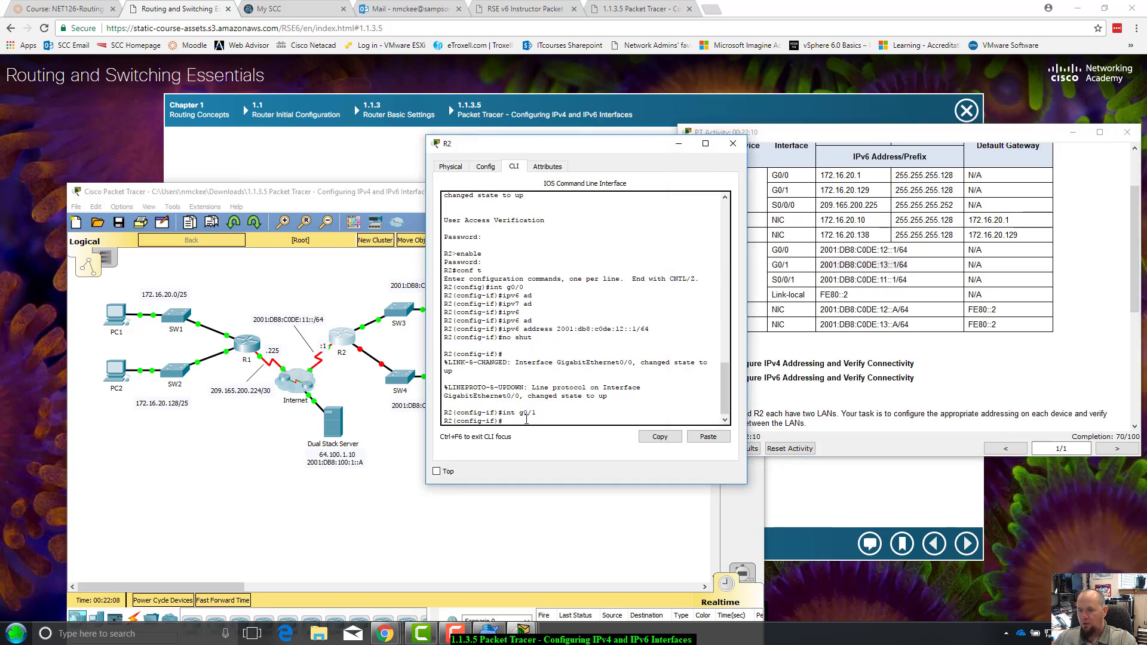
{"action": "left_click", "coordinate": [710, 437]}
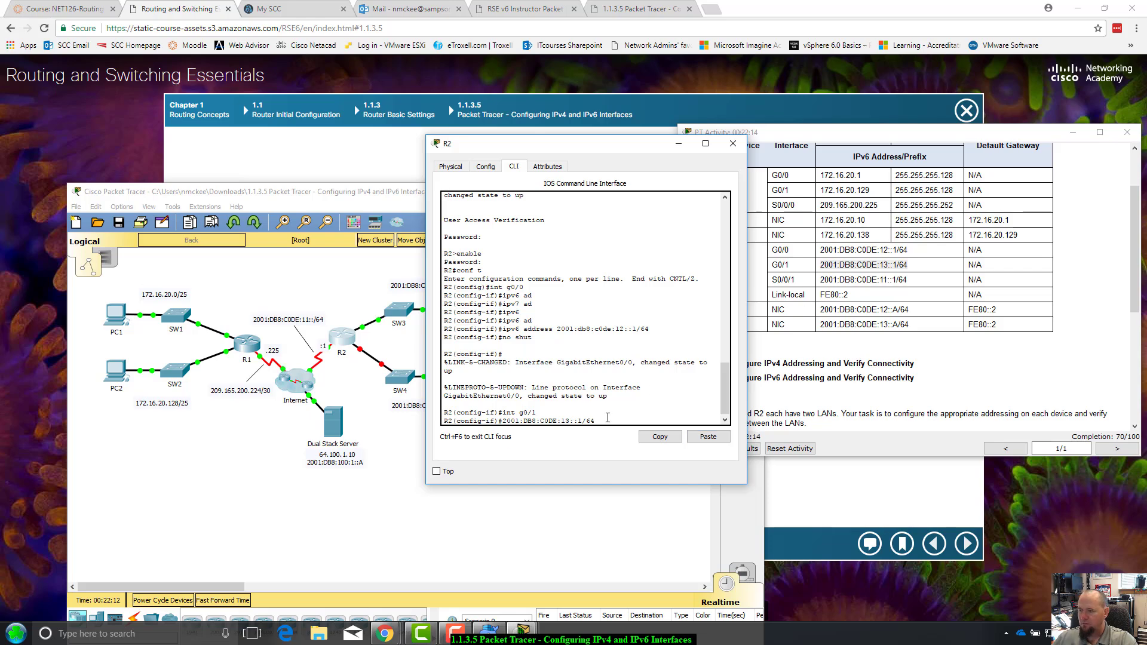
{"action": "left_click", "coordinate": [894, 263]}
{"action": "left_click_drag", "start_coordinate": [907, 265], "coordinate": [829, 267]}
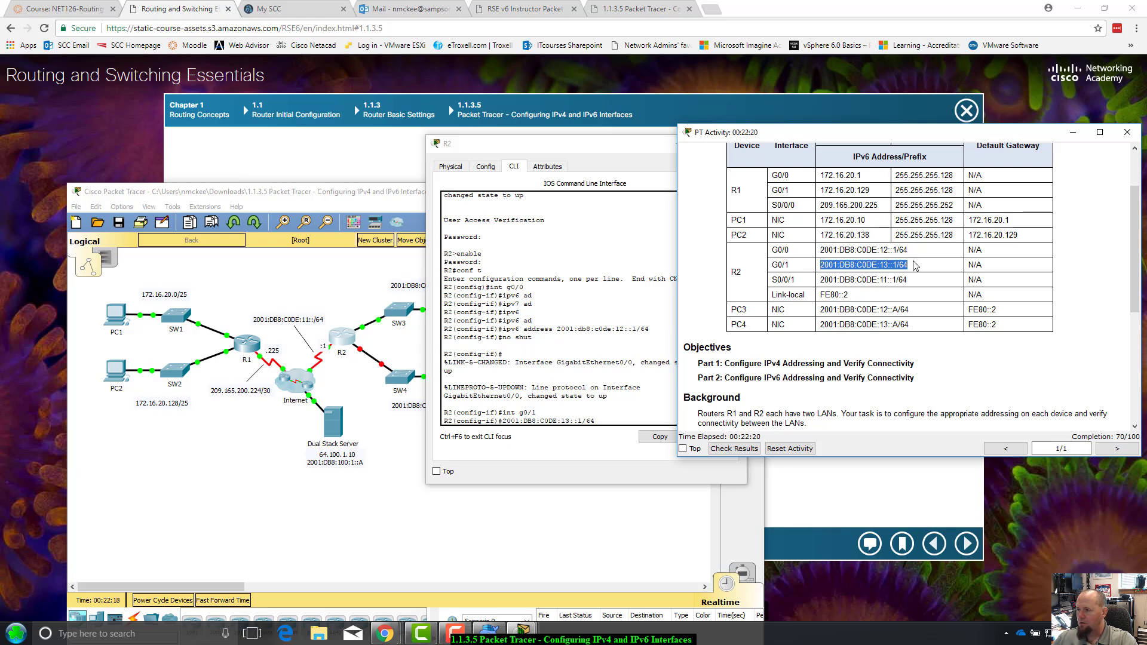
{"action": "left_click_drag", "start_coordinate": [914, 264], "coordinate": [856, 266]}
{"action": "left_click", "coordinate": [837, 269]}
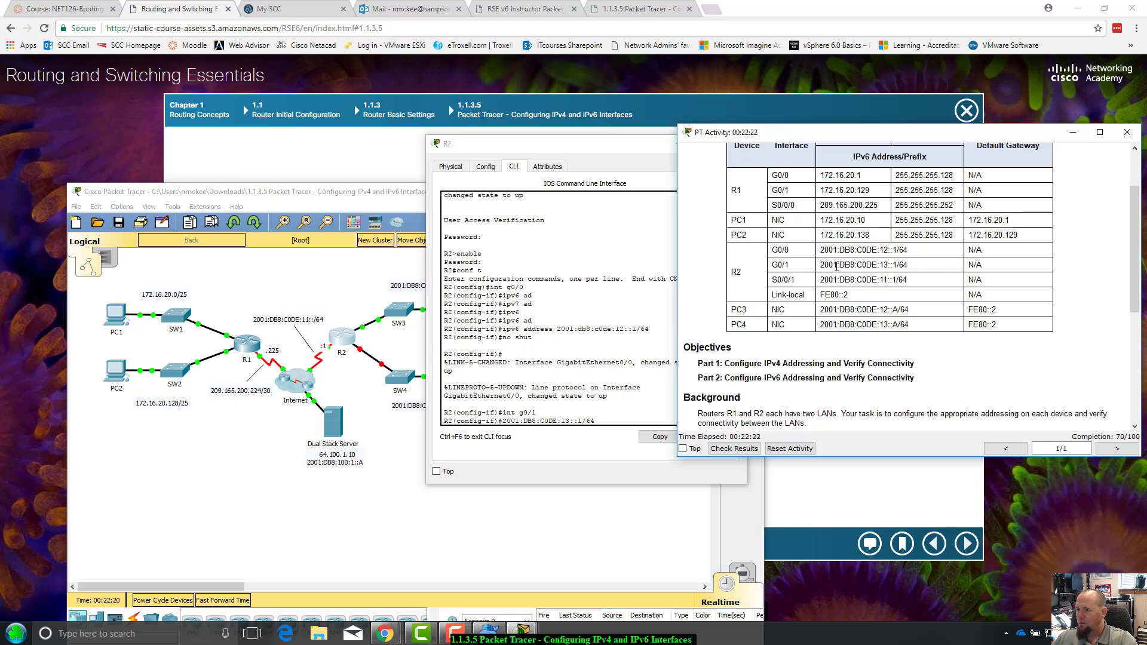
{"action": "triple_click", "coordinate": [836, 267]}
{"action": "left_click", "coordinate": [907, 264]}
{"action": "triple_click", "coordinate": [884, 264]}
{"action": "left_click", "coordinate": [884, 265]}
{"action": "left_click_drag", "start_coordinate": [907, 265], "coordinate": [823, 267]}
{"action": "key", "text": "ctrl+c"}
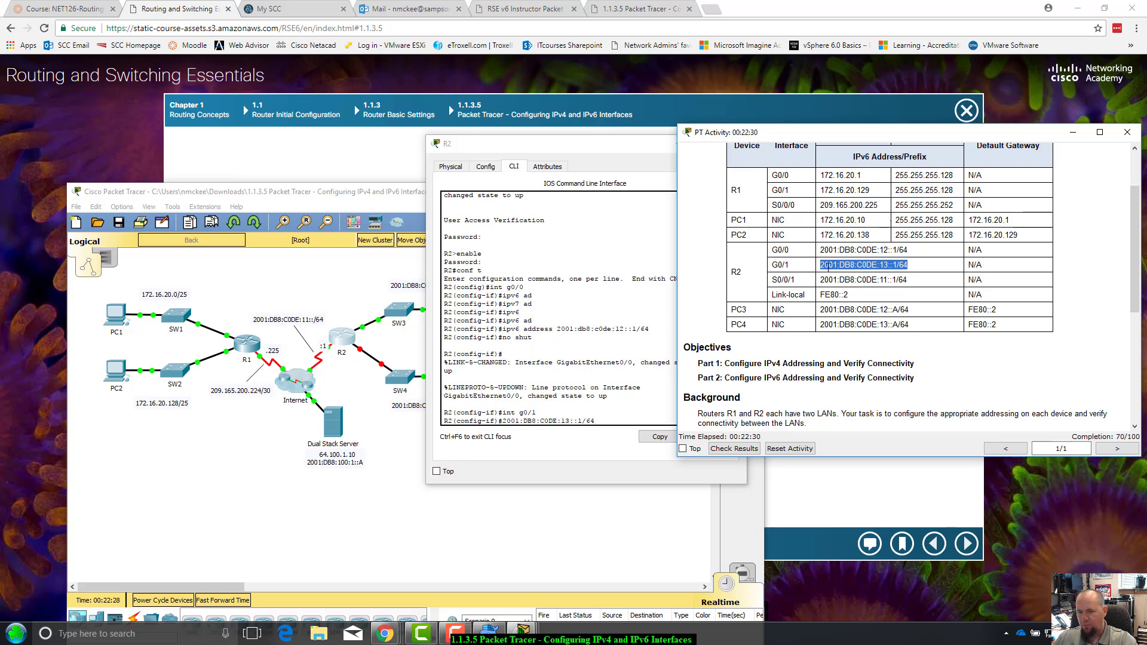
{"action": "left_click", "coordinate": [631, 411]}
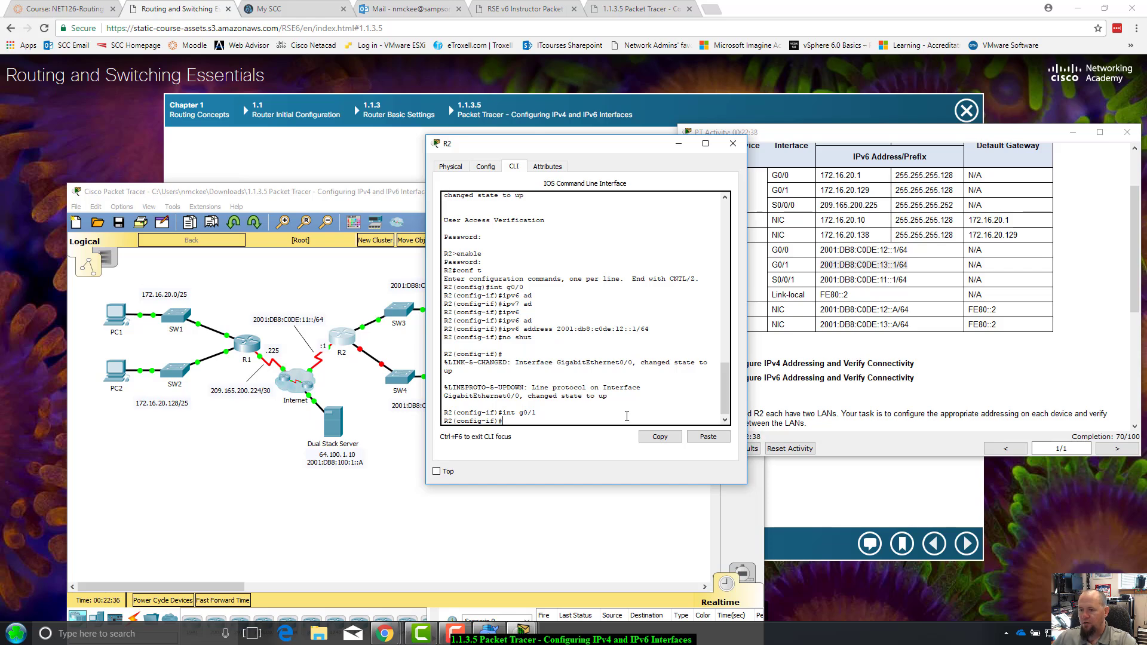
{"action": "left_click", "coordinate": [708, 436]}
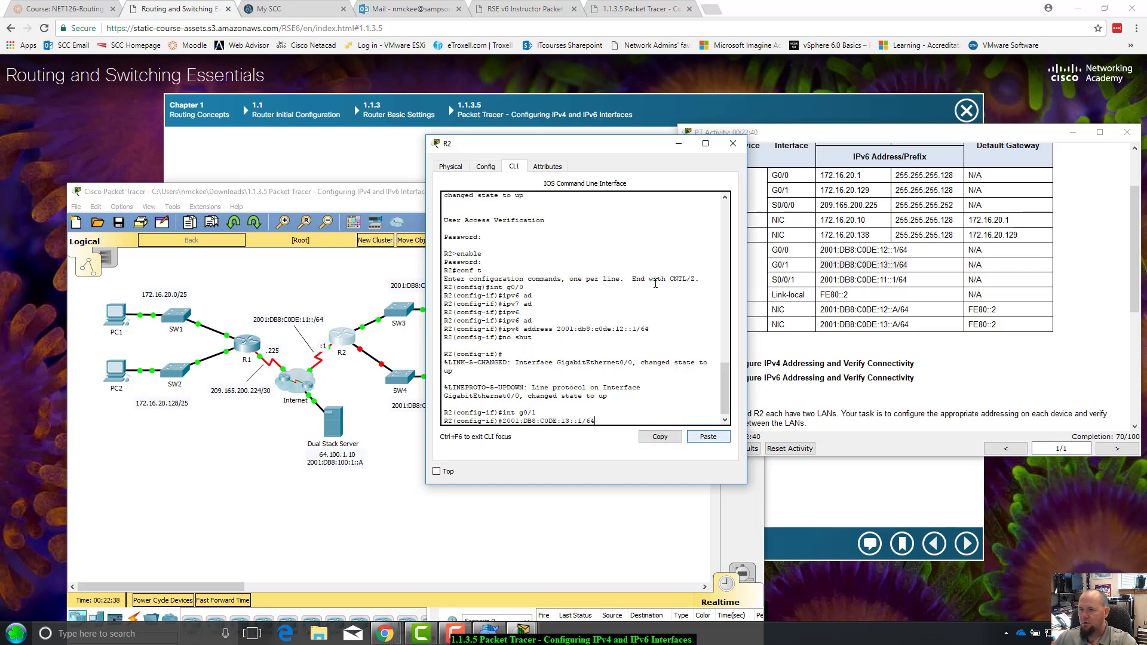
{"action": "left_click_drag", "start_coordinate": [627, 149], "coordinate": [551, 143]}
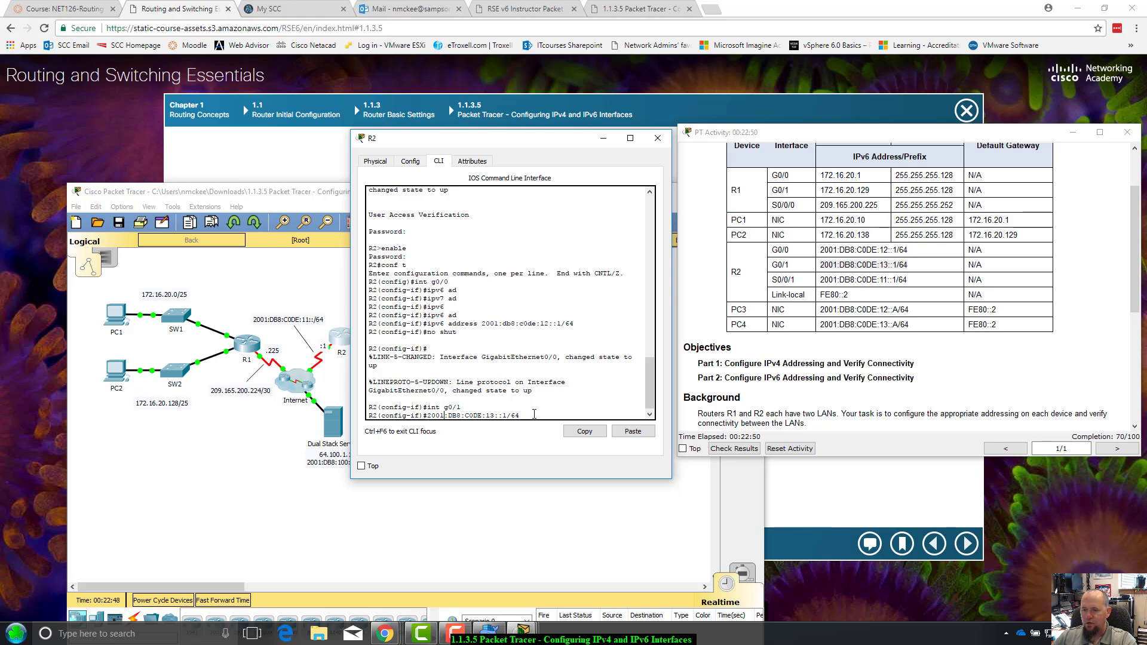
Apply ipv6 address 2001:DB8:C0DE:13::1/64 to G0/1 and move R2's console aside
{"action": "type", "text": "ipv6"}
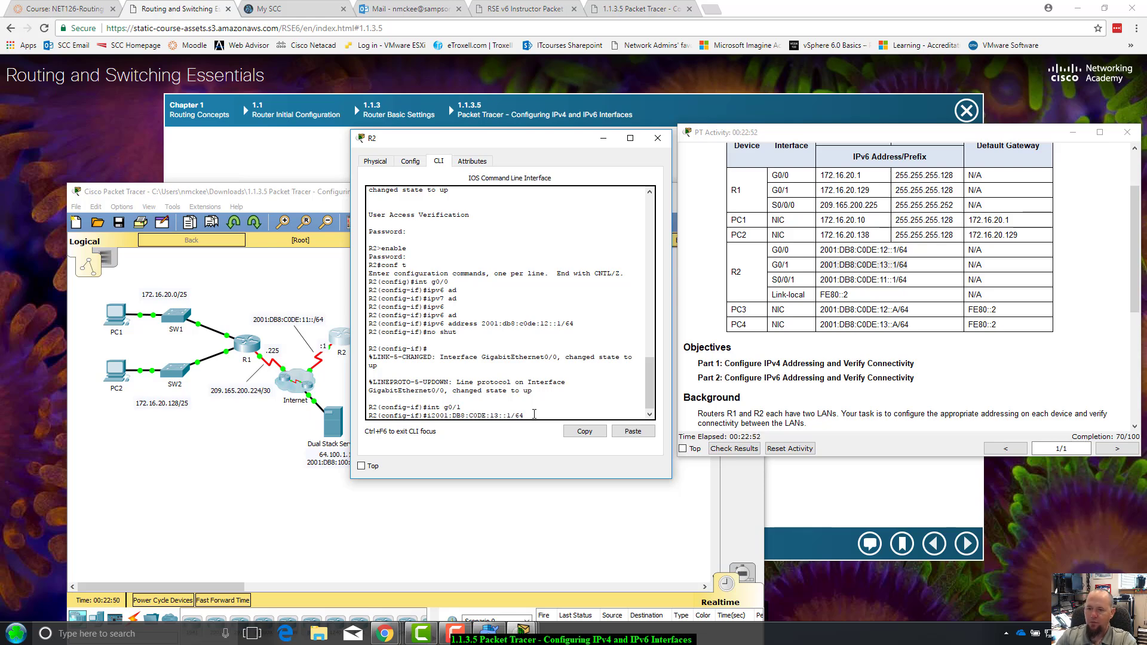
{"action": "type", "text": " add"}
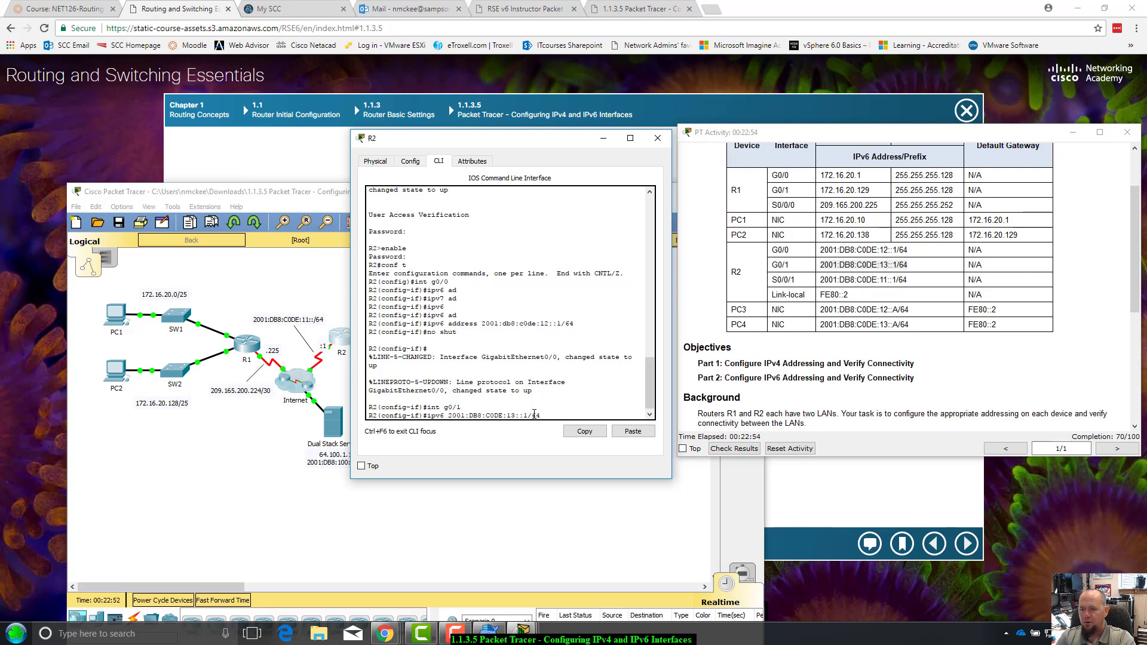
{"action": "type", "text": "ress"}
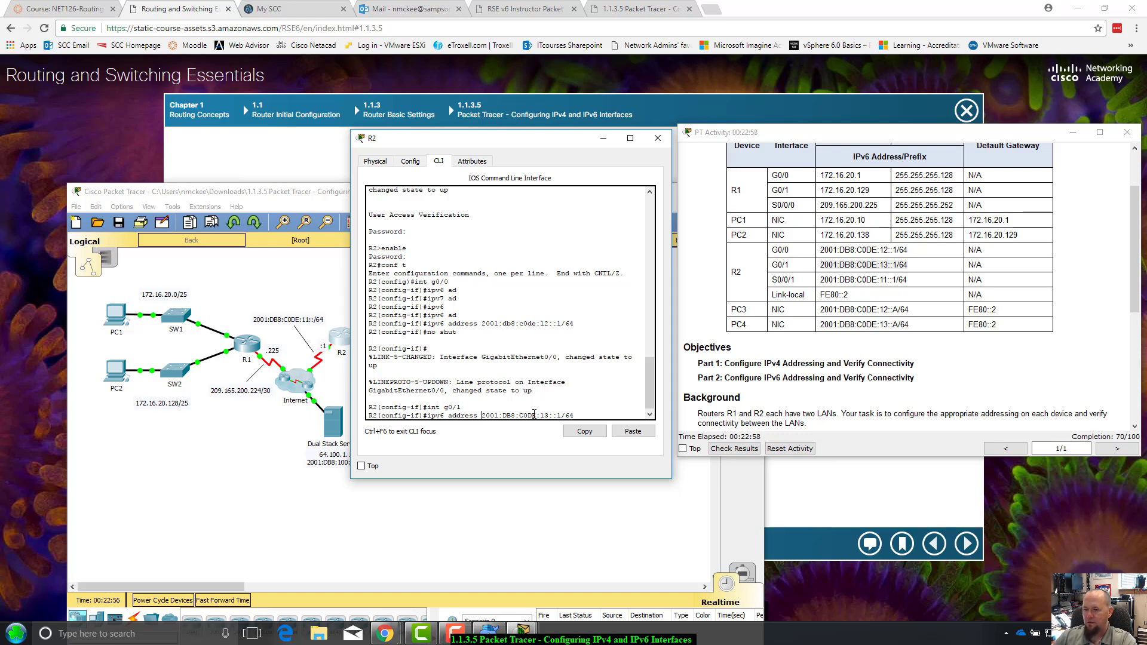
{"action": "key", "text": "Return"}
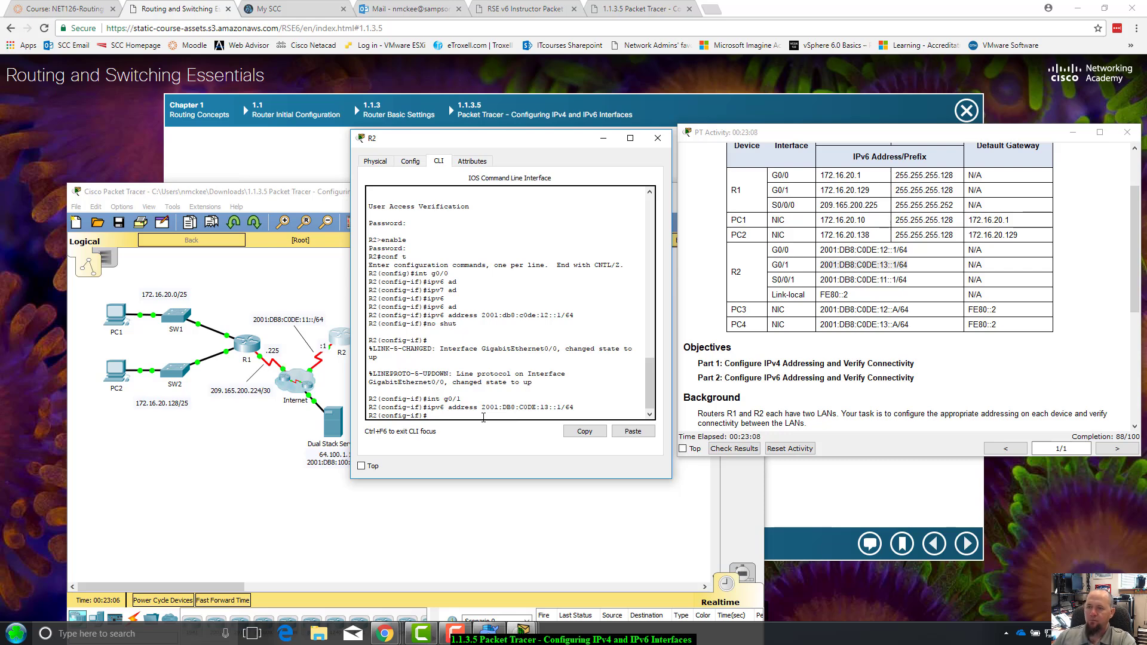
{"action": "left_click_drag", "start_coordinate": [567, 142], "coordinate": [863, 126]}
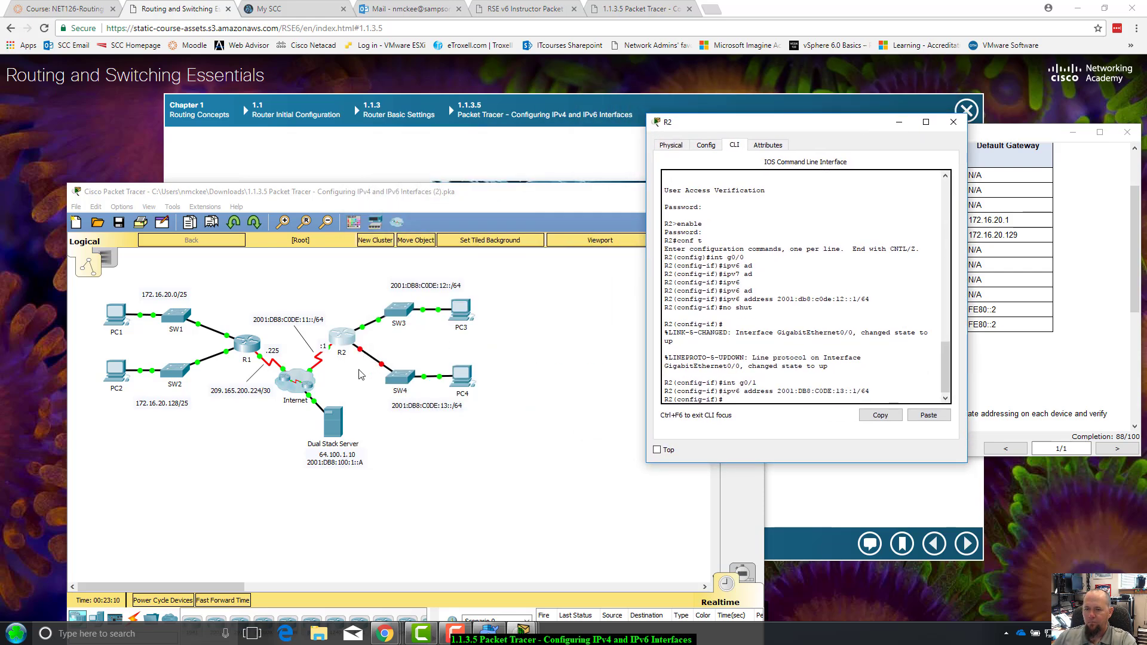
{"action": "left_click_drag", "start_coordinate": [809, 125], "coordinate": [878, 126]}
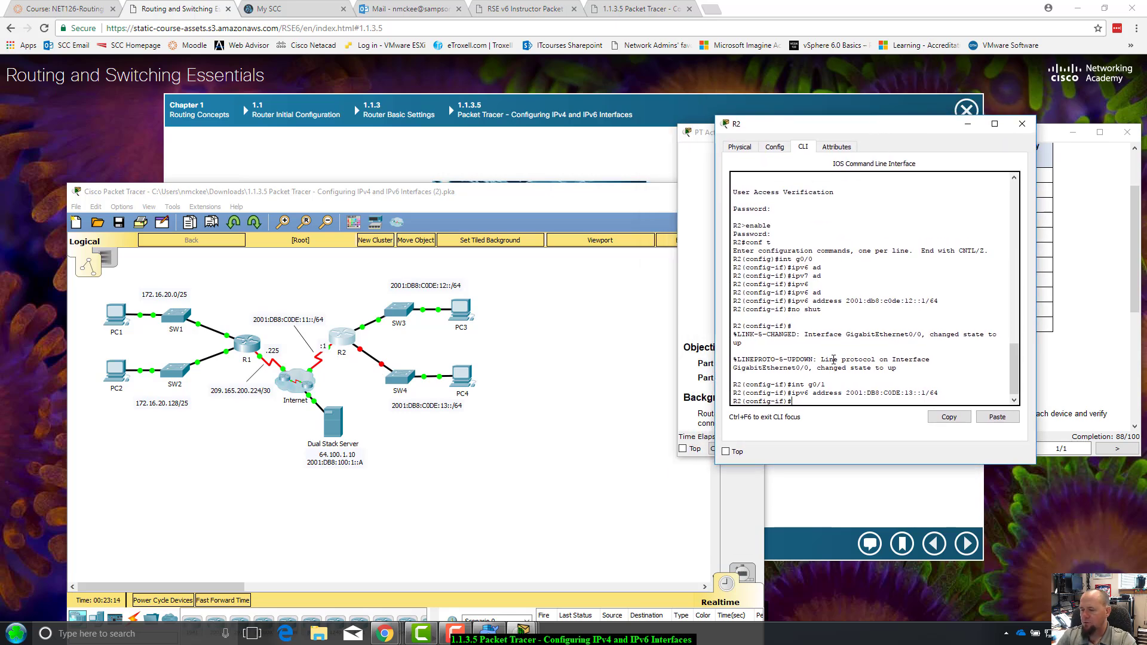
Bring G0/1 up with no shutdown and set R2's console aside
{"action": "key", "text": "BackSpace"}
{"action": "key", "text": "BackSpace"}
{"action": "type", "text": "s"}
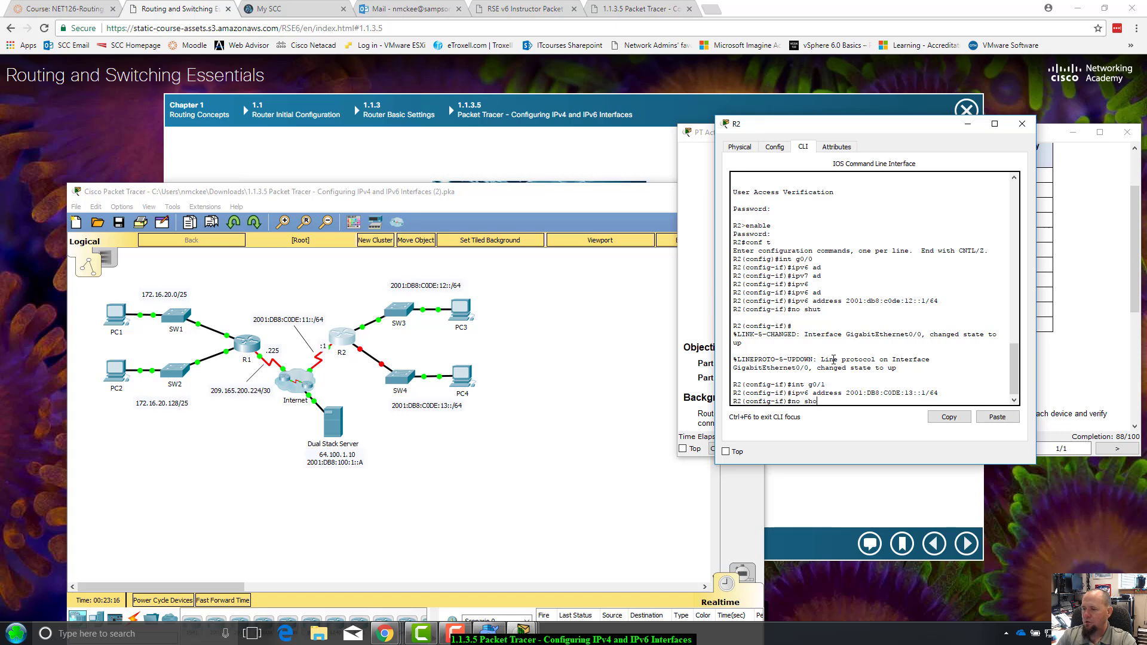
{"action": "type", "text": "hutdown"}
{"action": "key", "text": "Return"}
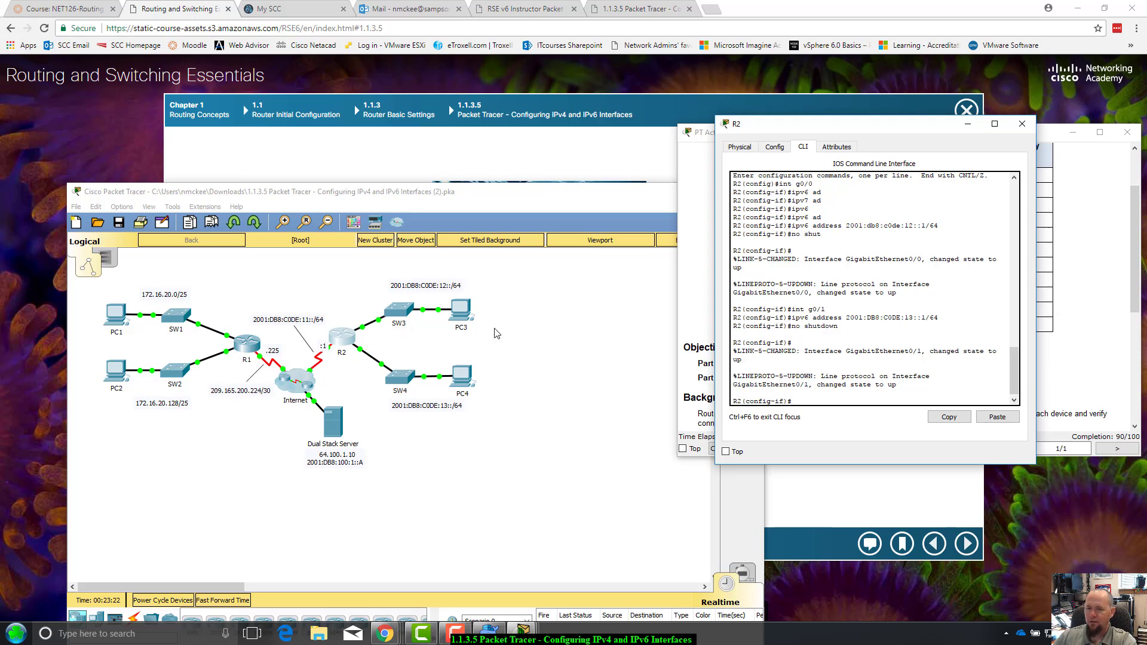
{"action": "left_click_drag", "start_coordinate": [893, 126], "coordinate": [565, 175]}
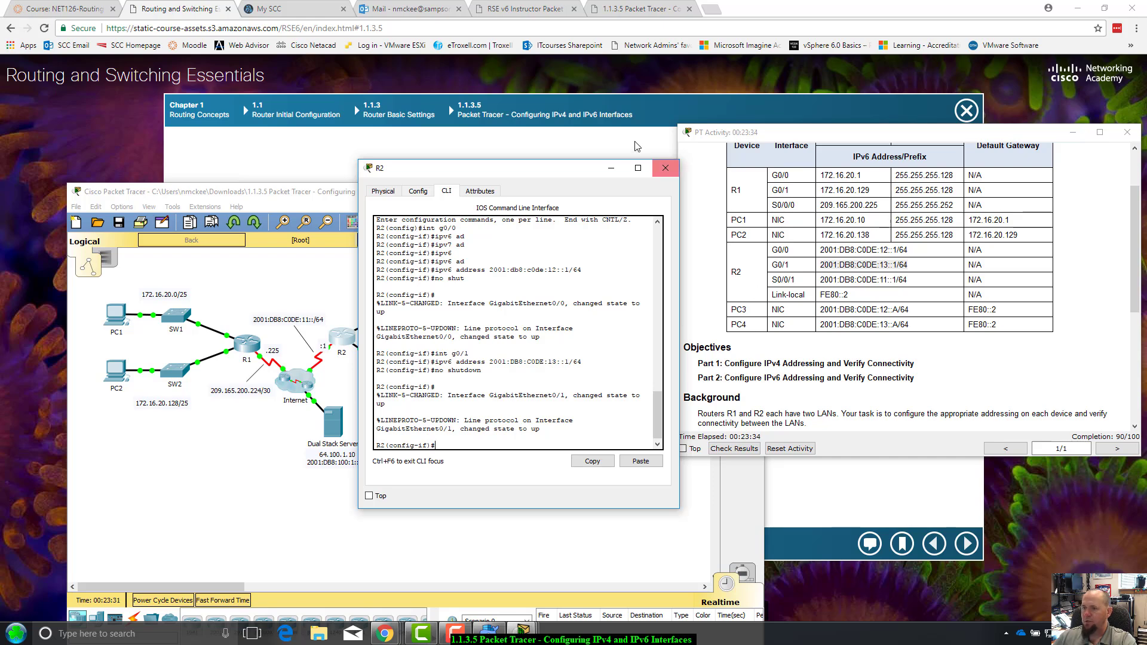
{"action": "left_click", "coordinate": [607, 169]}
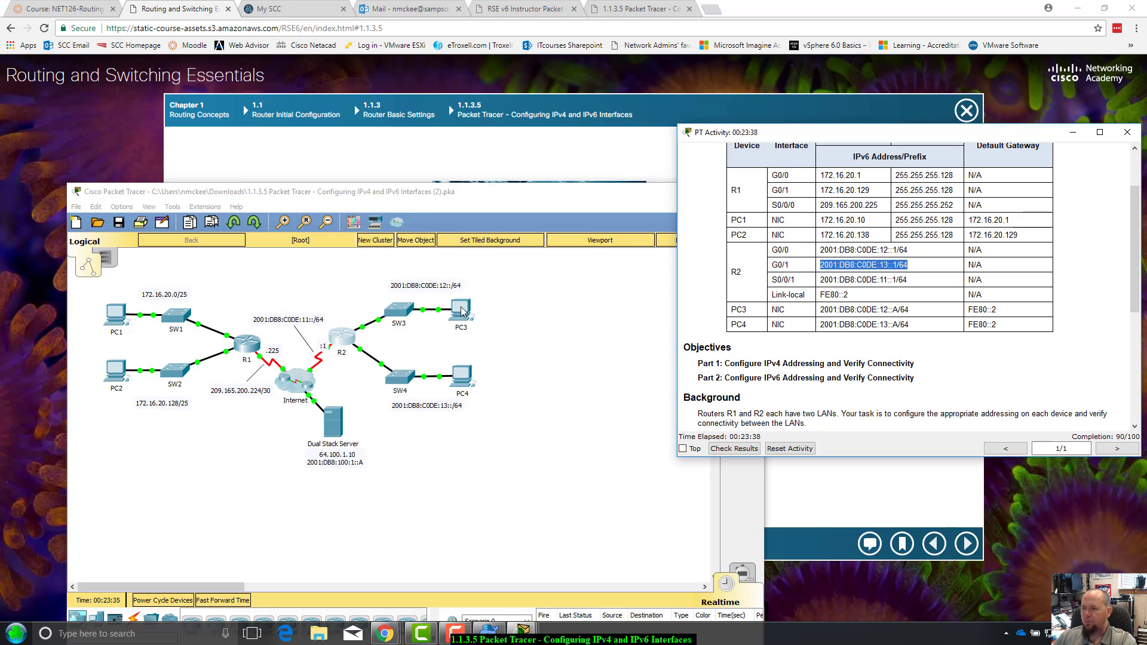
Open PC3's IP Configuration from its Desktop tab
{"action": "left_click", "coordinate": [461, 309]}
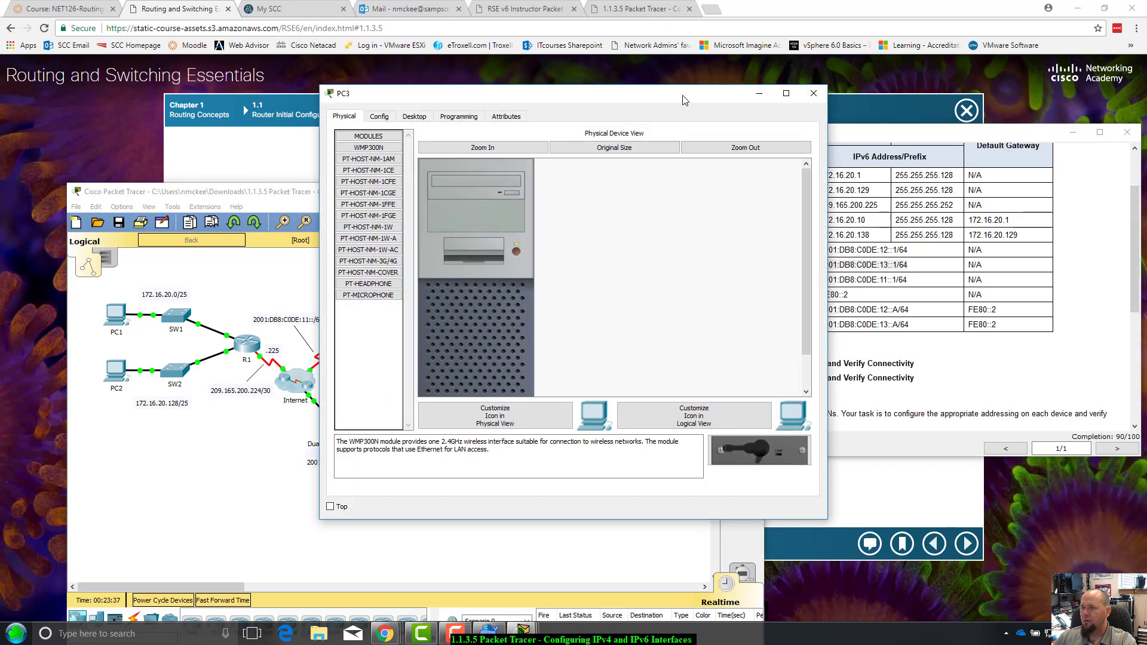
{"action": "left_click_drag", "start_coordinate": [685, 100], "coordinate": [950, 258]}
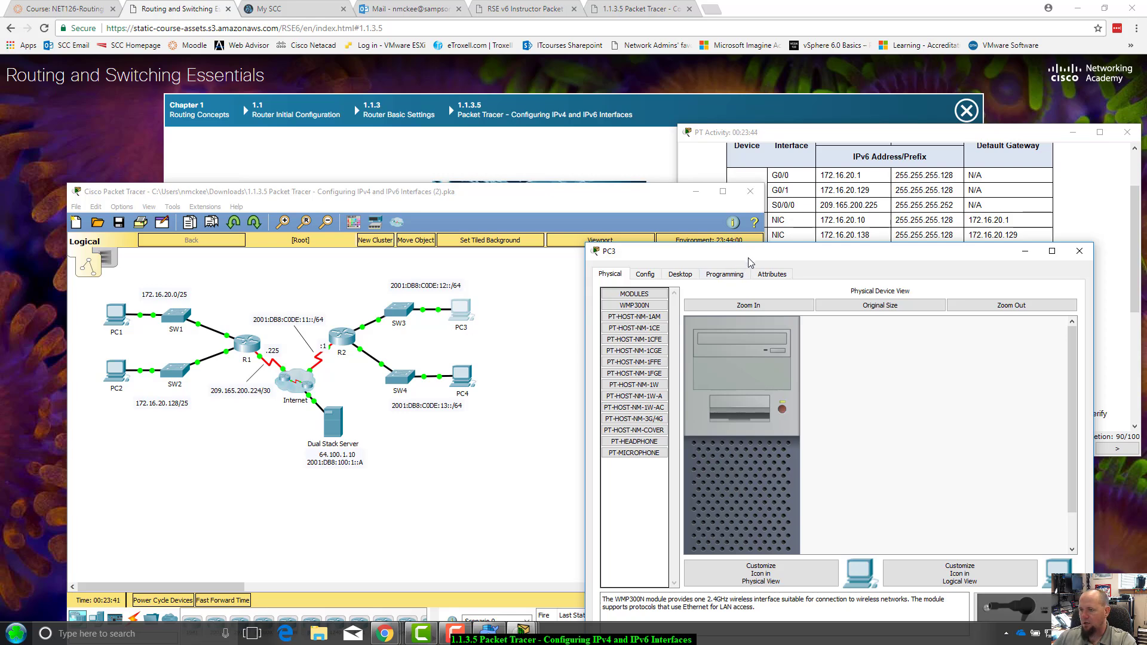
{"action": "left_click_drag", "start_coordinate": [750, 260], "coordinate": [680, 230]}
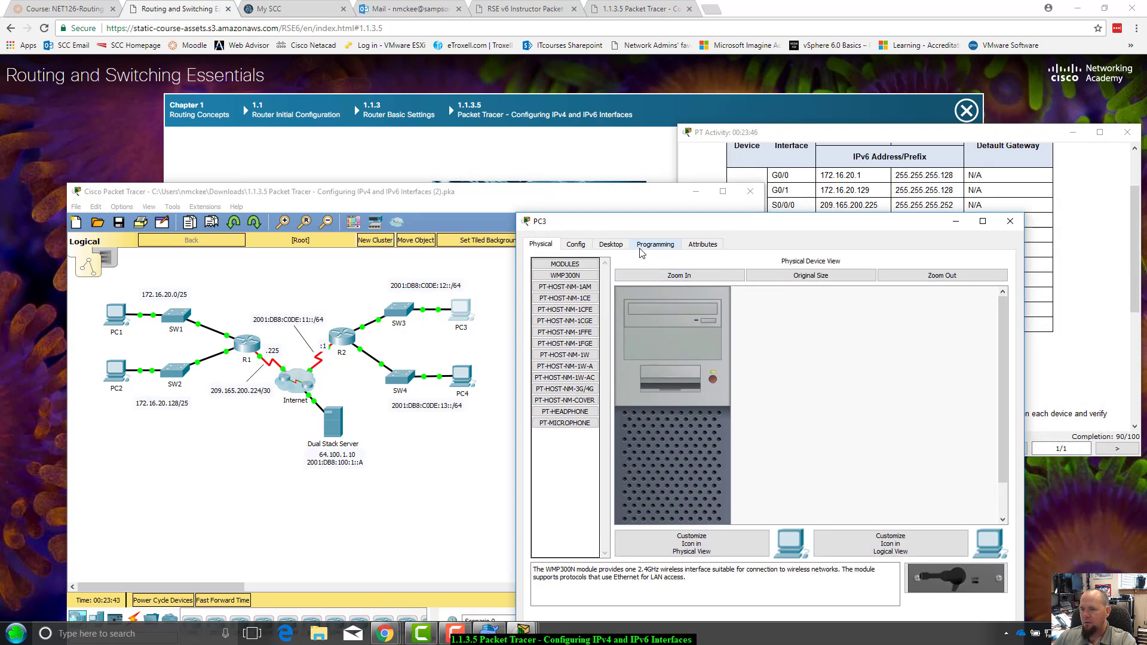
{"action": "left_click", "coordinate": [610, 245]}
{"action": "left_click", "coordinate": [585, 285]}
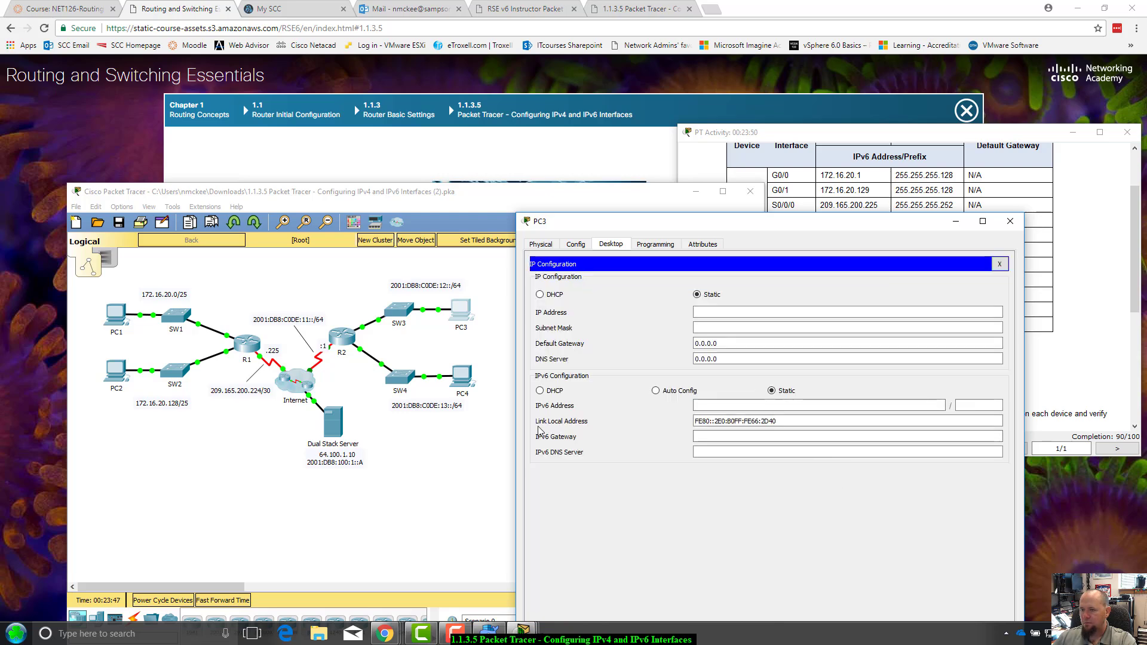
Try pasting PC3's IPv6 address into the IPv4 field, dismissing the invalid address errors
{"action": "left_click_drag", "start_coordinate": [774, 421], "coordinate": [693, 421]}
{"action": "left_click_drag", "start_coordinate": [835, 224], "coordinate": [577, 224]}
{"action": "left_click", "coordinate": [496, 311]}
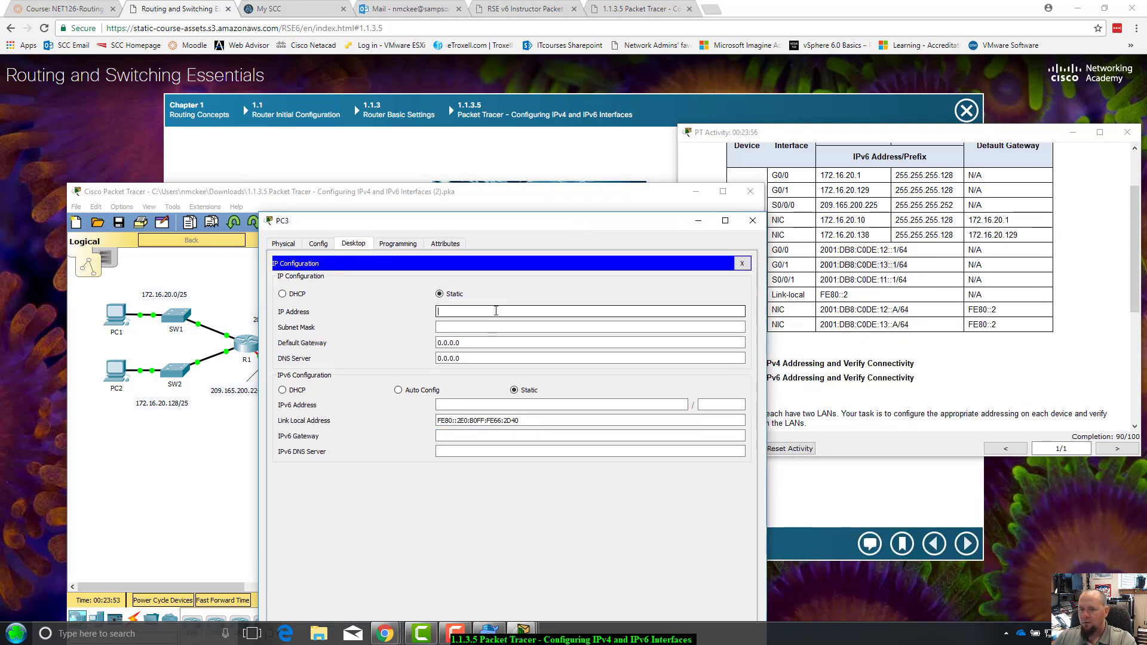
{"action": "type", "text": "20"}
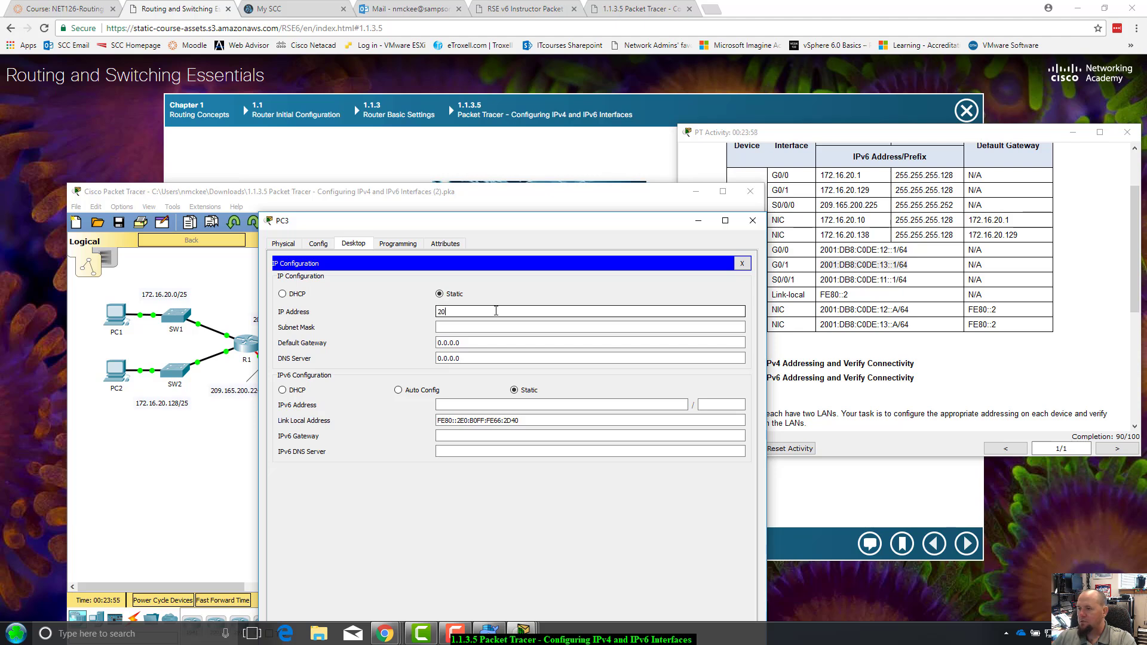
{"action": "type", "text": "01"}
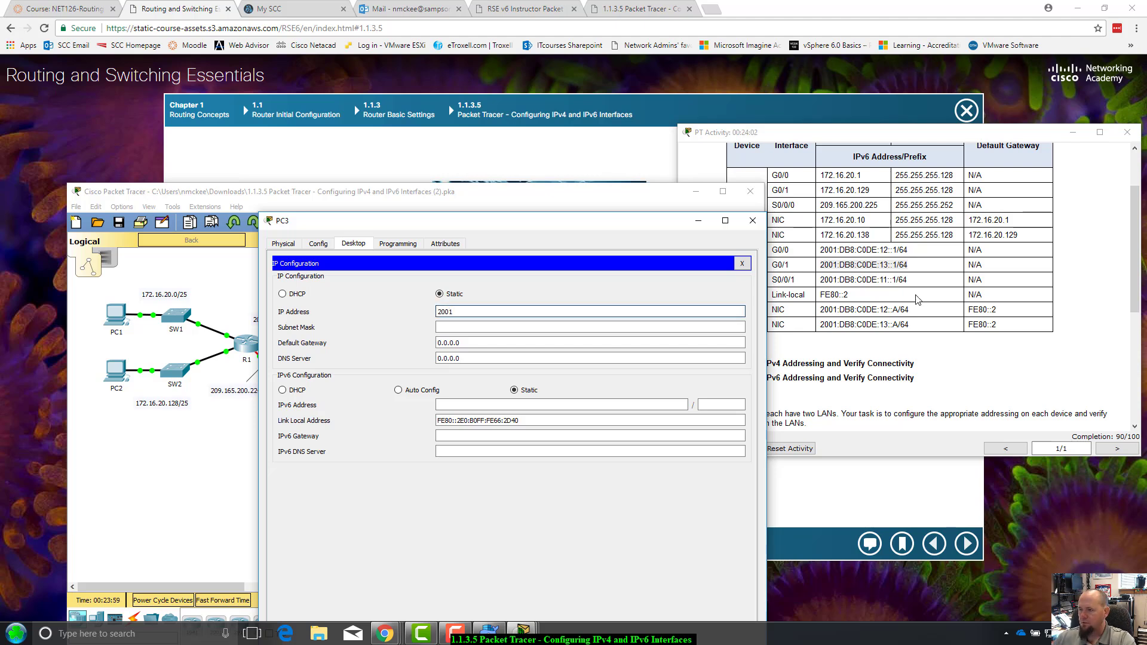
{"action": "left_click", "coordinate": [908, 310]}
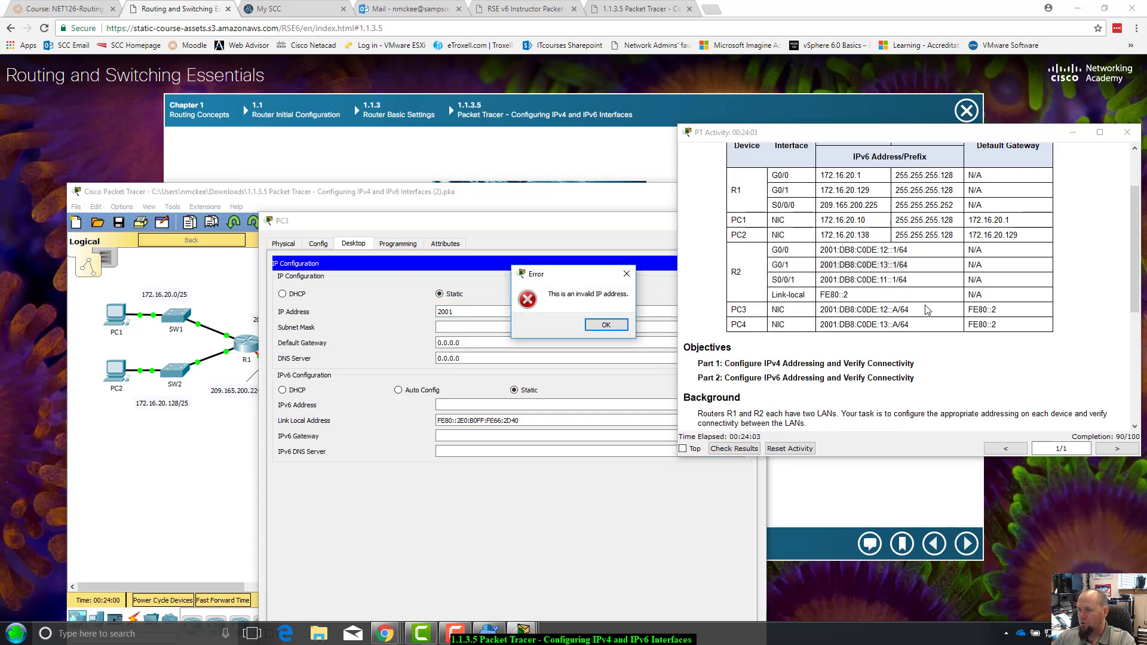
{"action": "left_click", "coordinate": [605, 329]}
{"action": "left_click", "coordinate": [918, 308]}
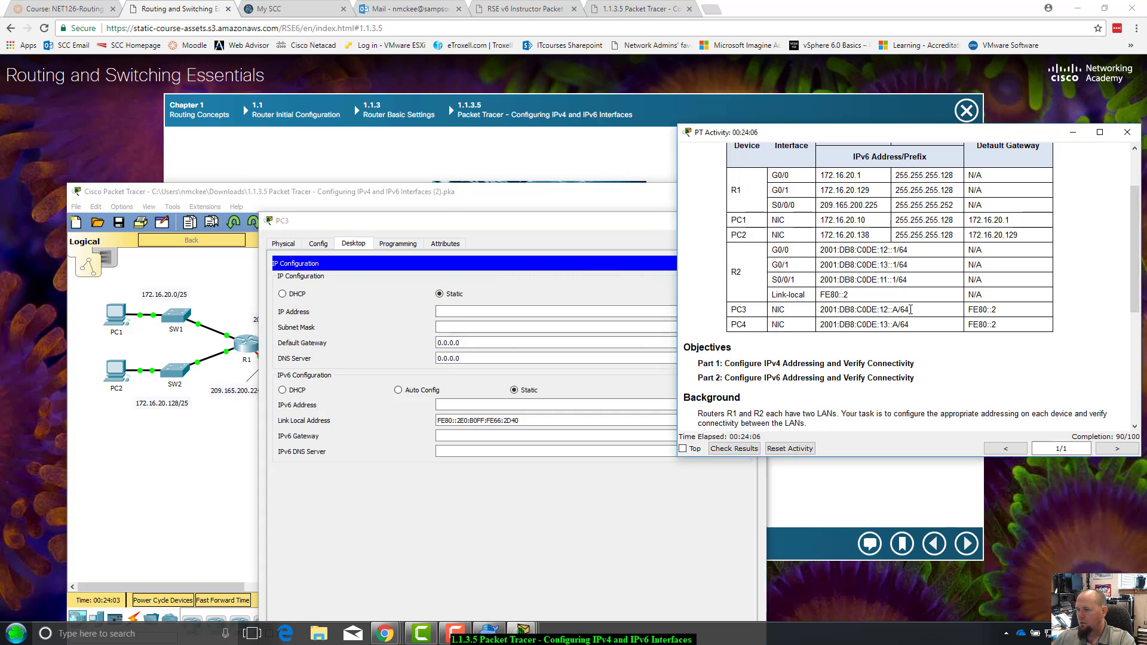
{"action": "left_click_drag", "start_coordinate": [910, 310], "coordinate": [818, 310]}
{"action": "key", "text": "ctrl+c"}
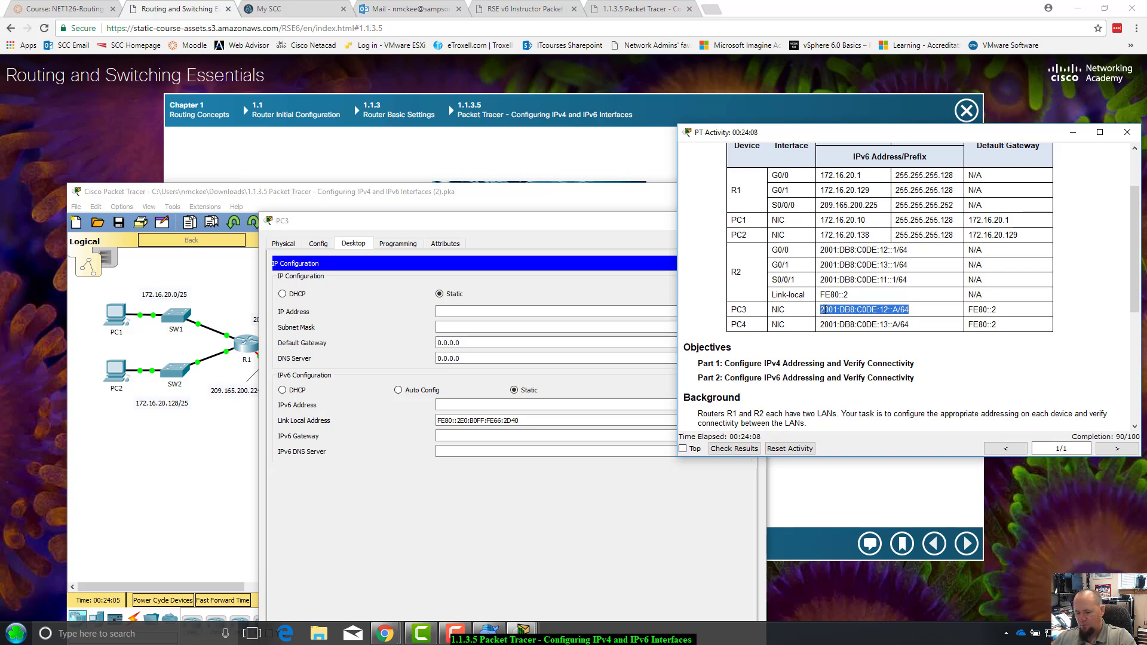
{"action": "left_click", "coordinate": [543, 312]}
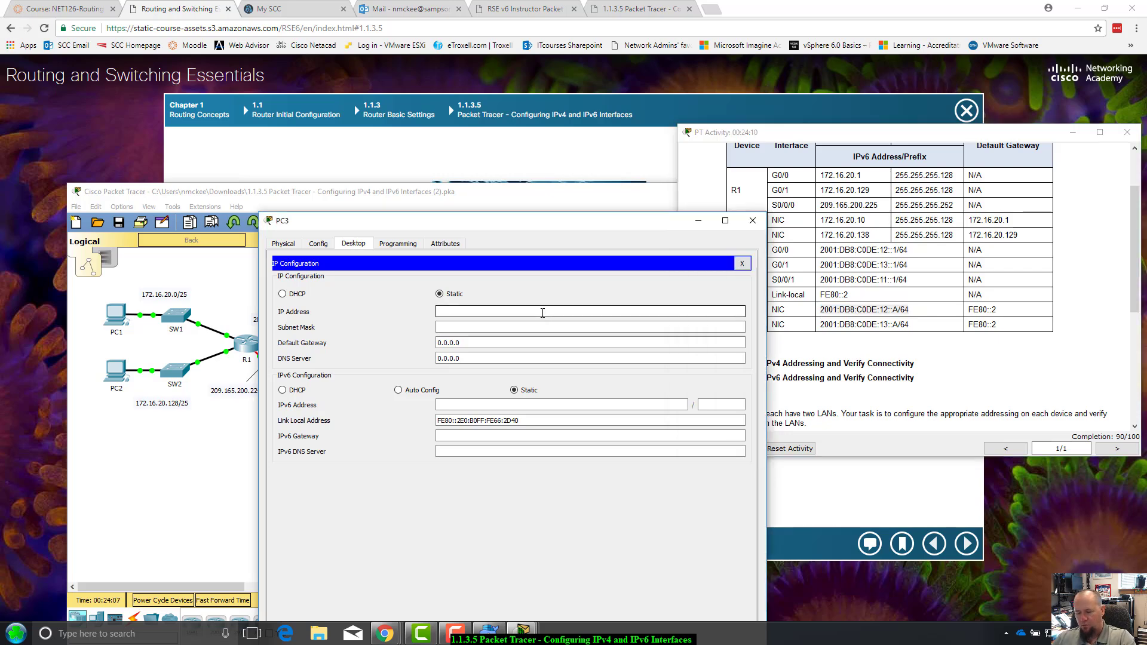
{"action": "key", "text": "ctrl+v"}
{"action": "left_click_drag", "start_coordinate": [569, 221], "coordinate": [559, 169]}
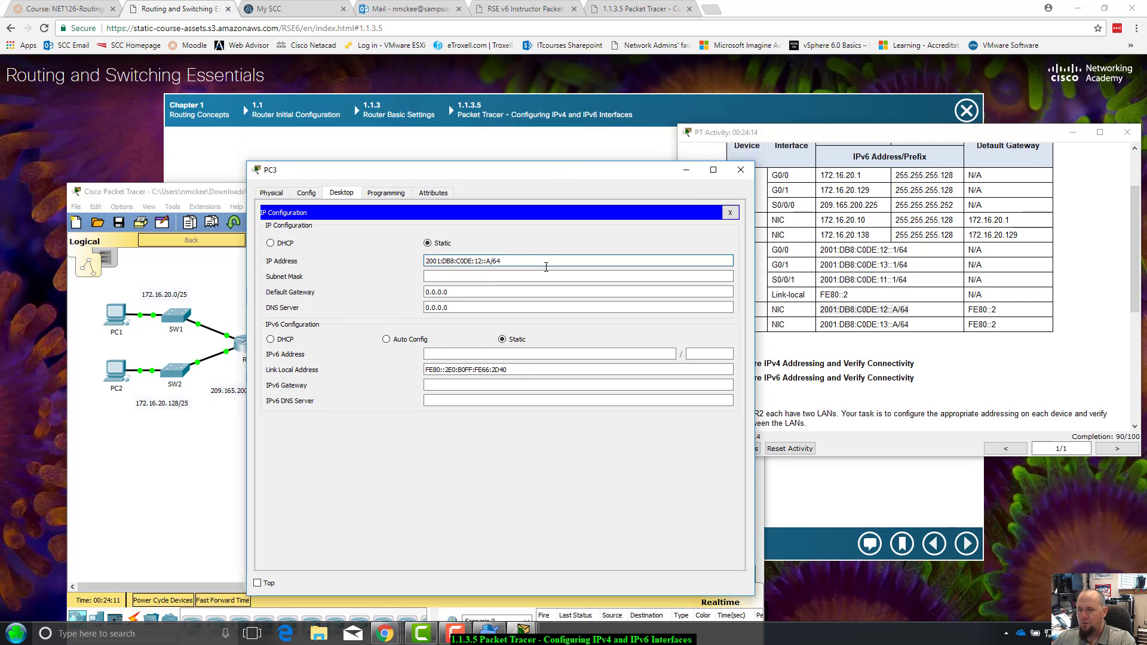
{"action": "left_click", "coordinate": [483, 261]}
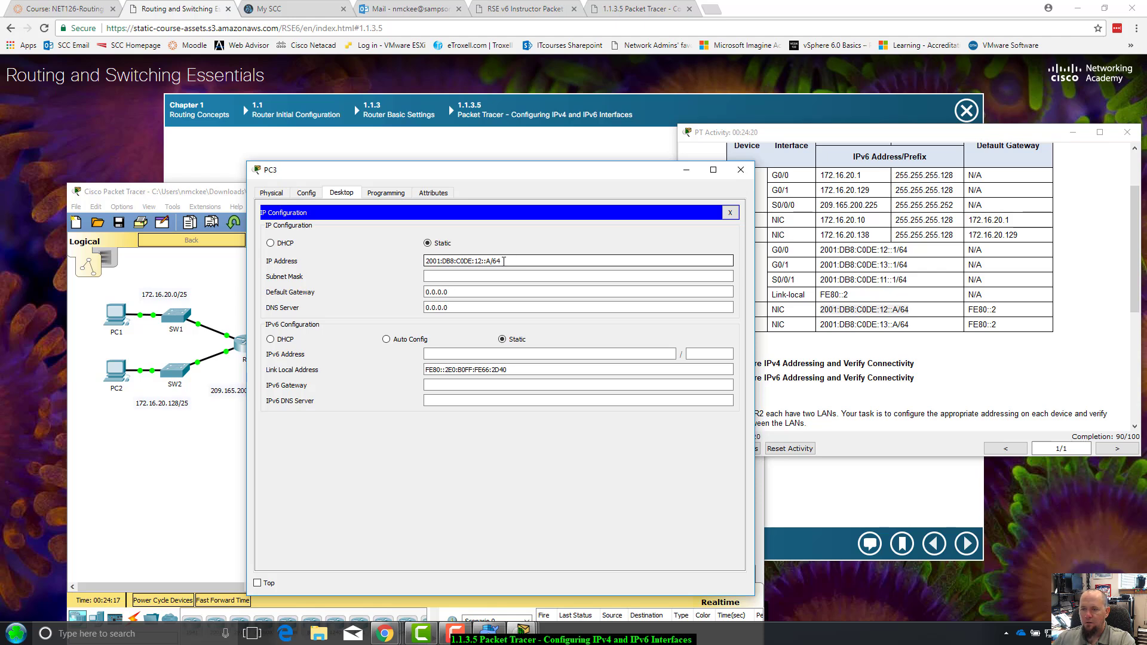
{"action": "key", "text": "Return"}
{"action": "left_click", "coordinate": [605, 325]}
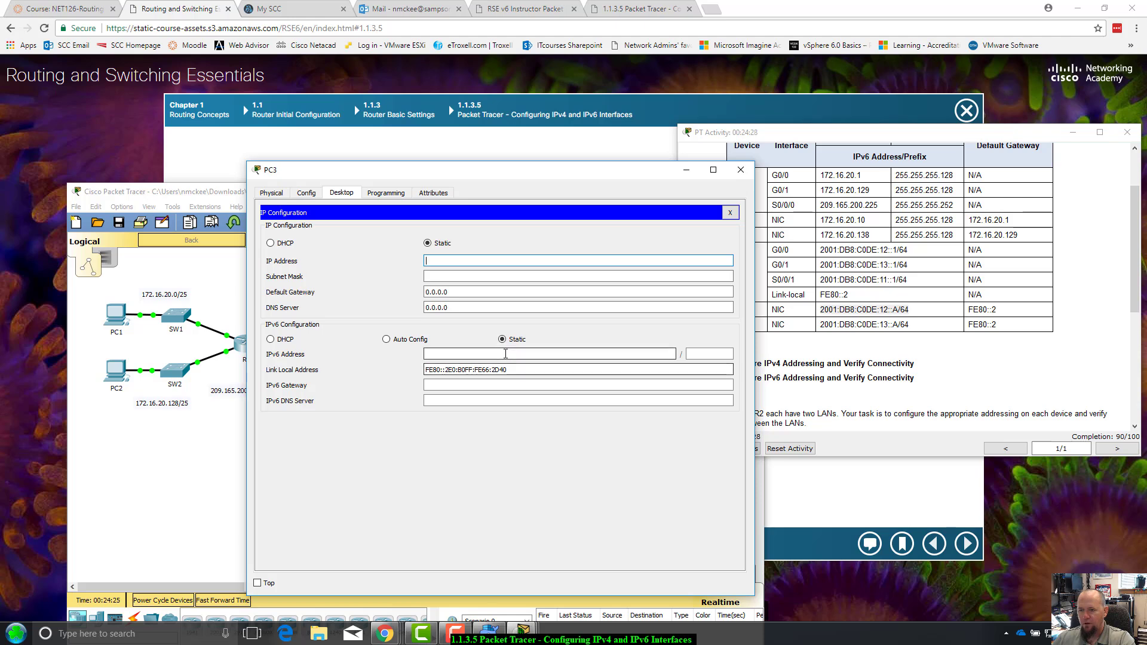
Enter IPv6 address 2001:DB8:C0DE:12::A, prefix 64, and gateway fe80::2 for PC3
{"action": "left_click", "coordinate": [505, 354]}
{"action": "key", "text": "ctrl+v"}
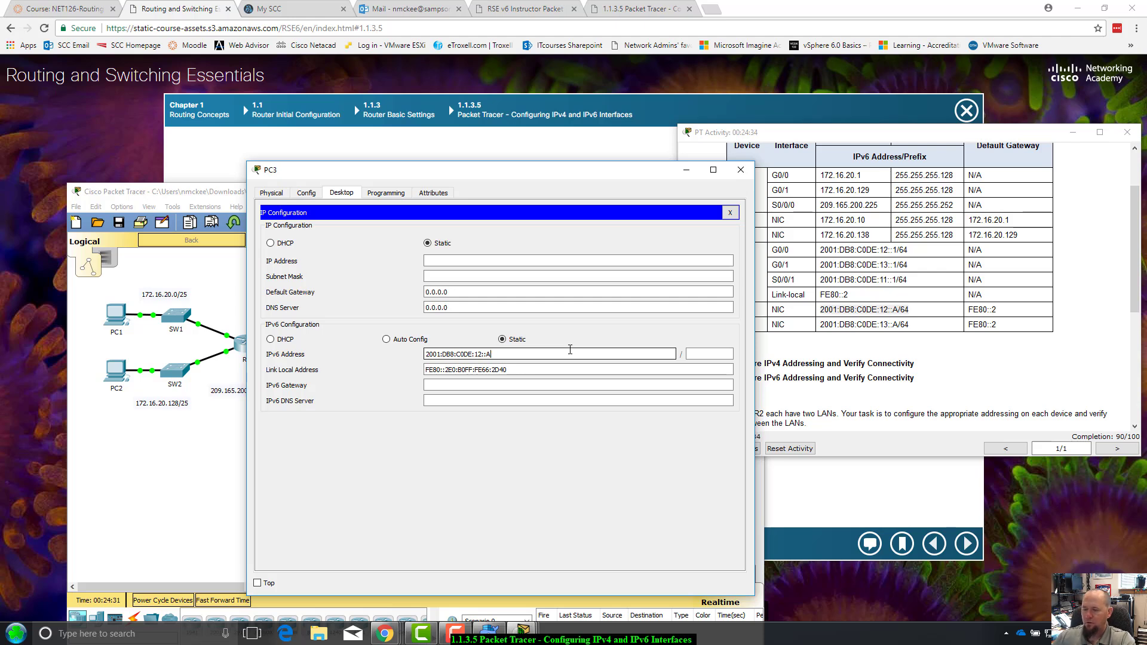
{"action": "left_click", "coordinate": [701, 355]}
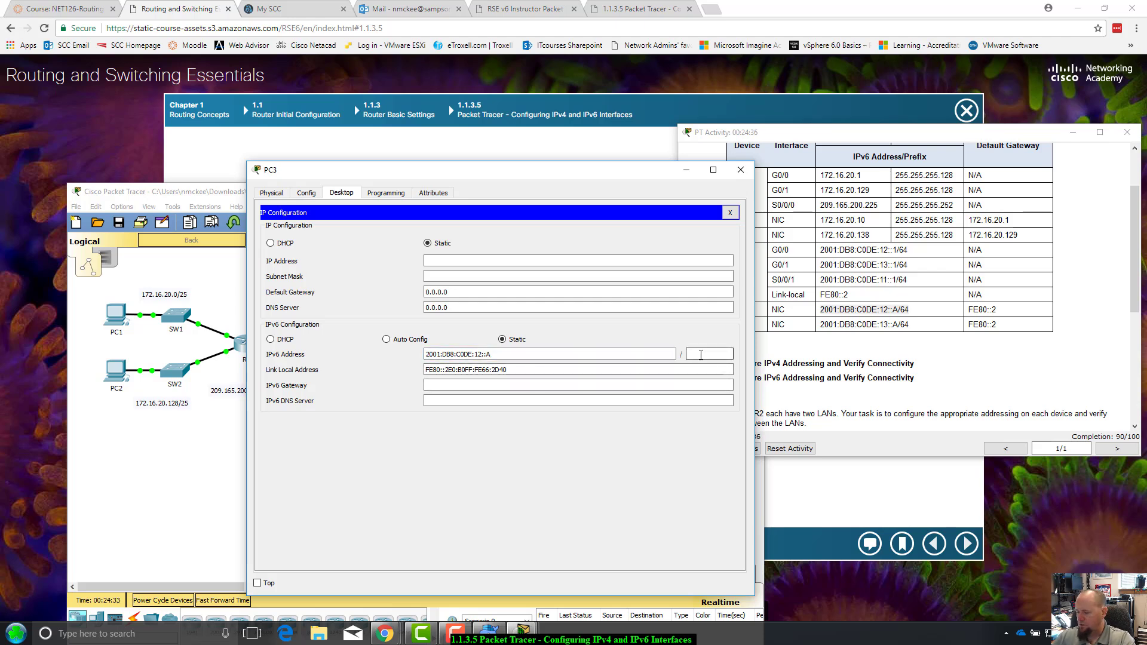
{"action": "type", "text": "64"}
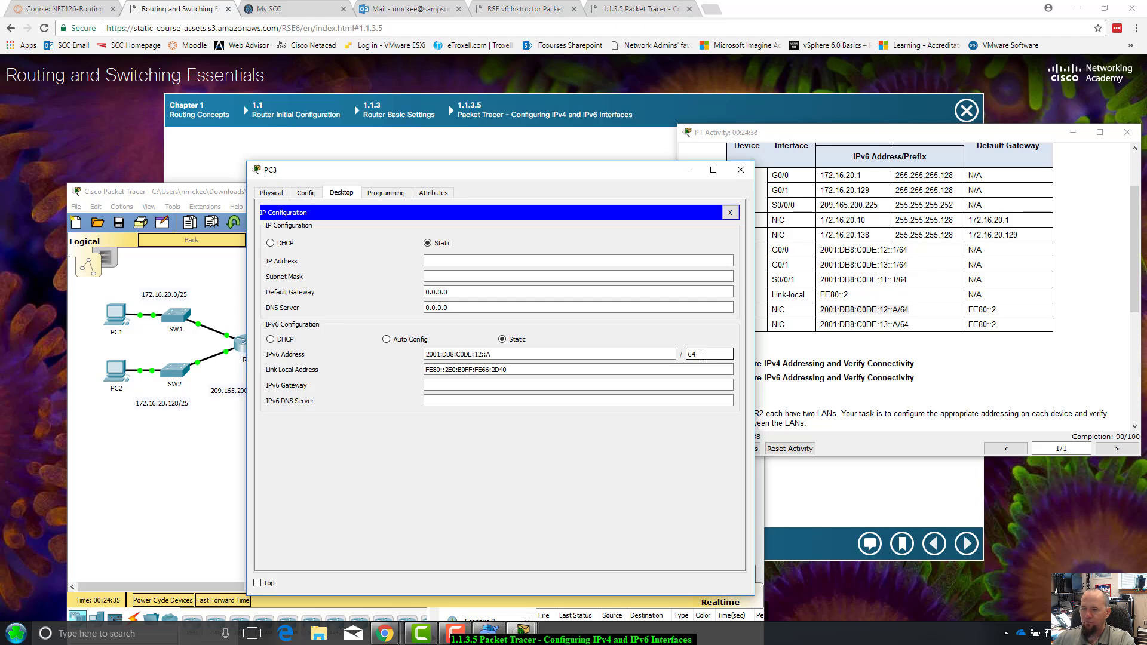
{"action": "key", "text": "Tab"}
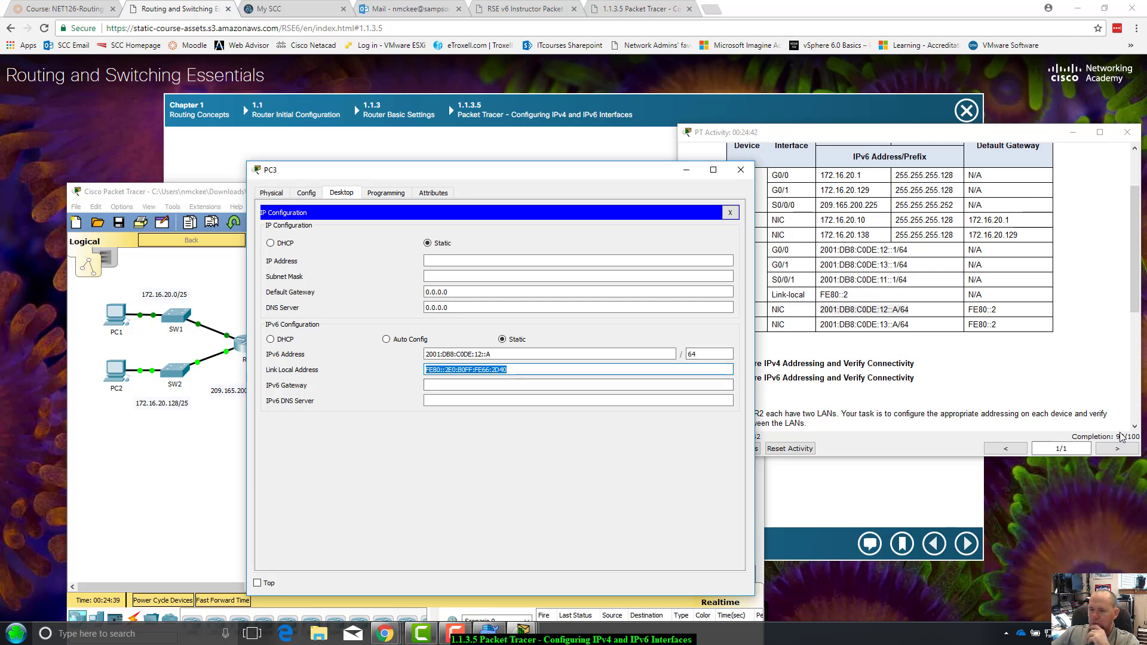
{"action": "left_click_drag", "start_coordinate": [579, 180], "coordinate": [596, 192]}
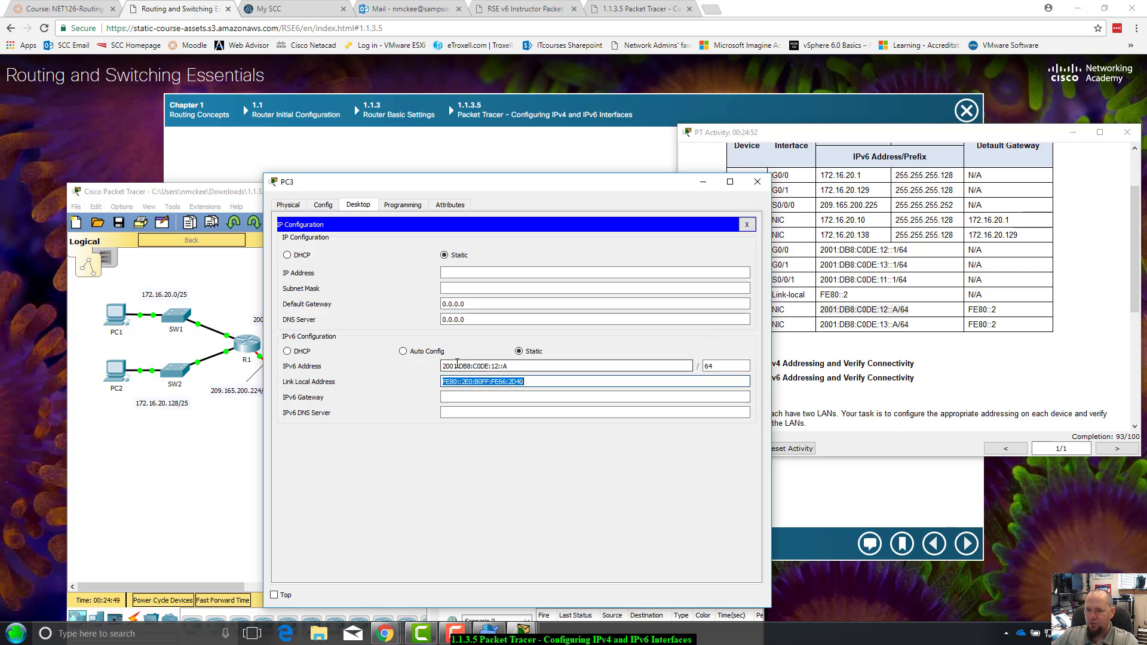
{"action": "left_click", "coordinate": [490, 381]}
{"action": "left_click", "coordinate": [504, 396]}
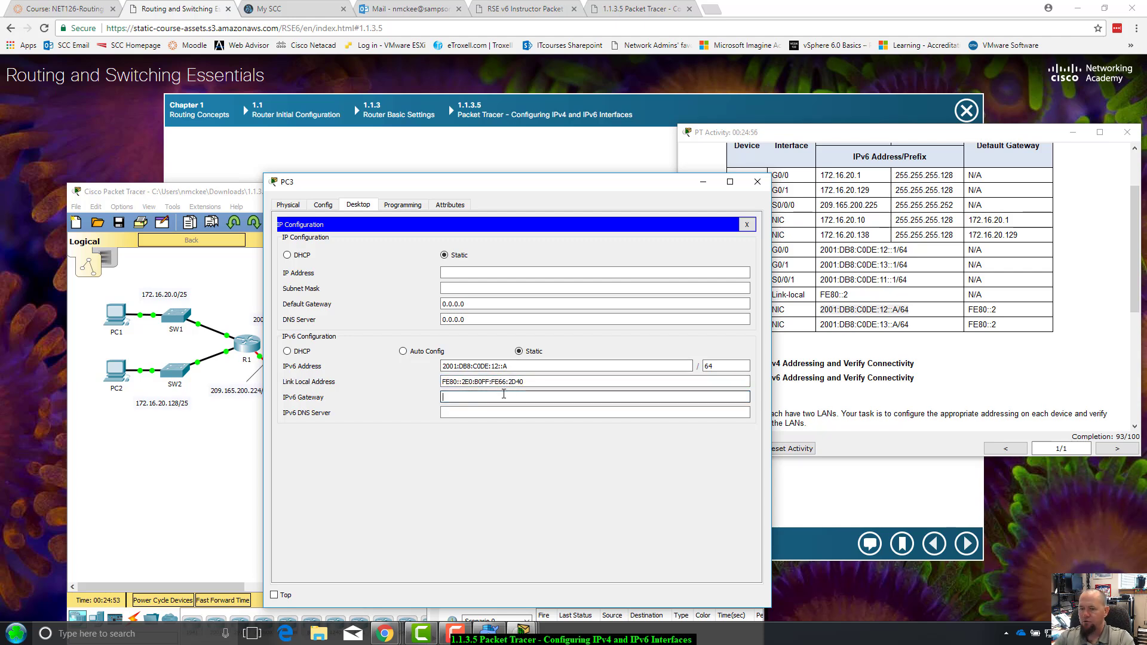
{"action": "type", "text": "fe80::2"}
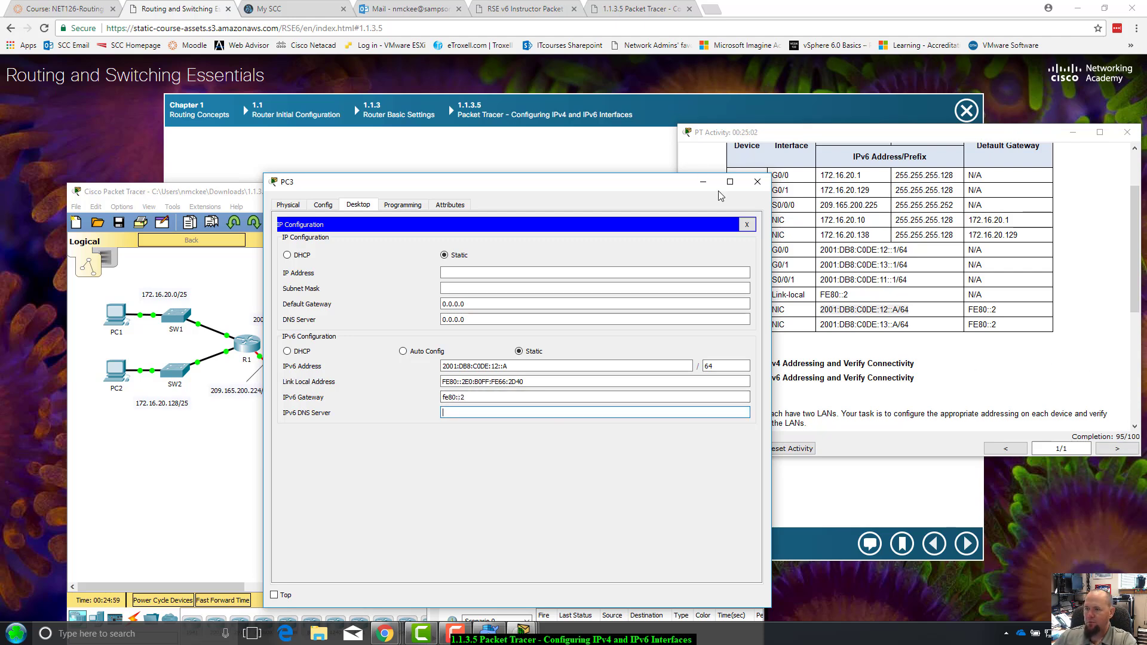
Close PC3 and open PC4's IP Configuration on the Desktop tab
{"action": "left_click", "coordinate": [757, 182]}
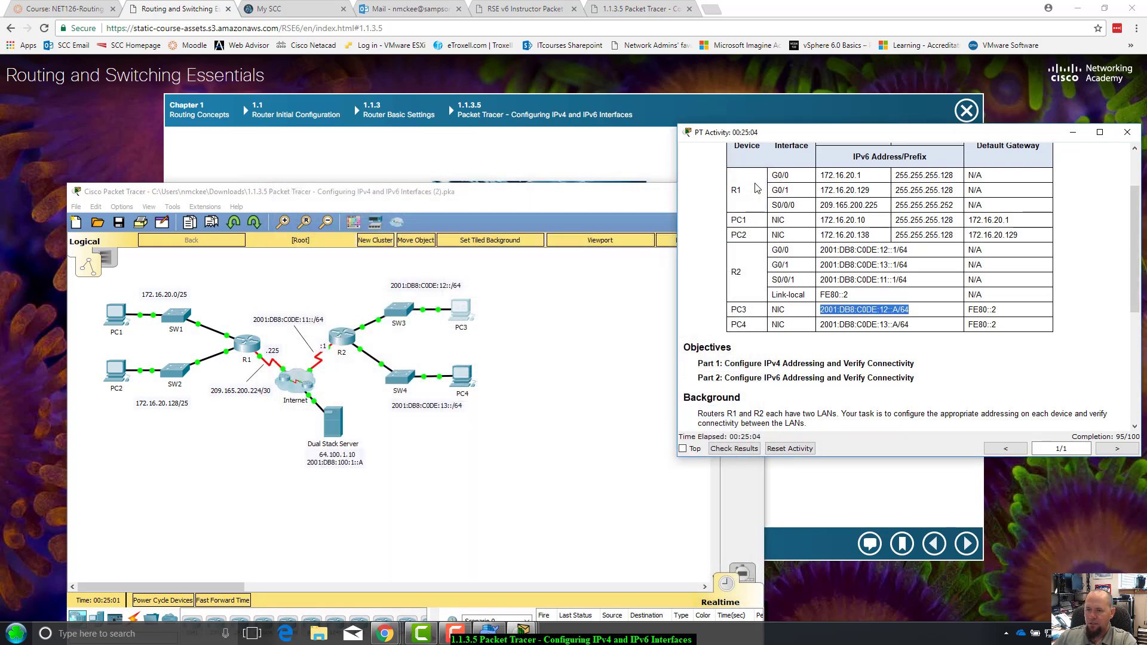
{"action": "left_click", "coordinate": [464, 379]}
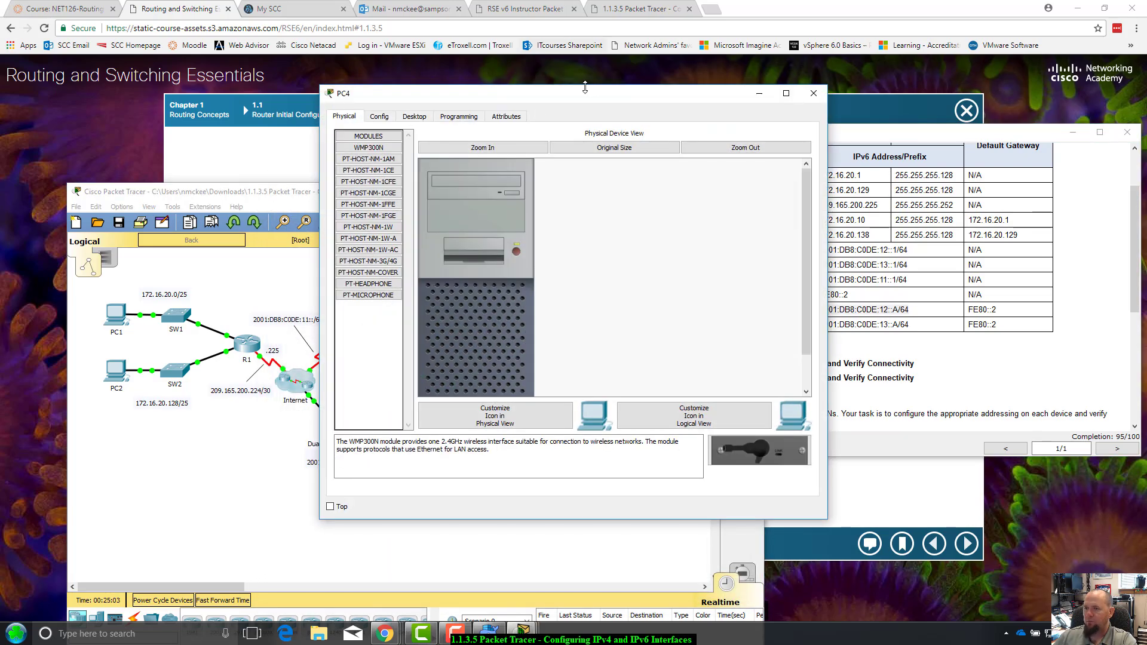
{"action": "left_click_drag", "start_coordinate": [600, 99], "coordinate": [546, 132]}
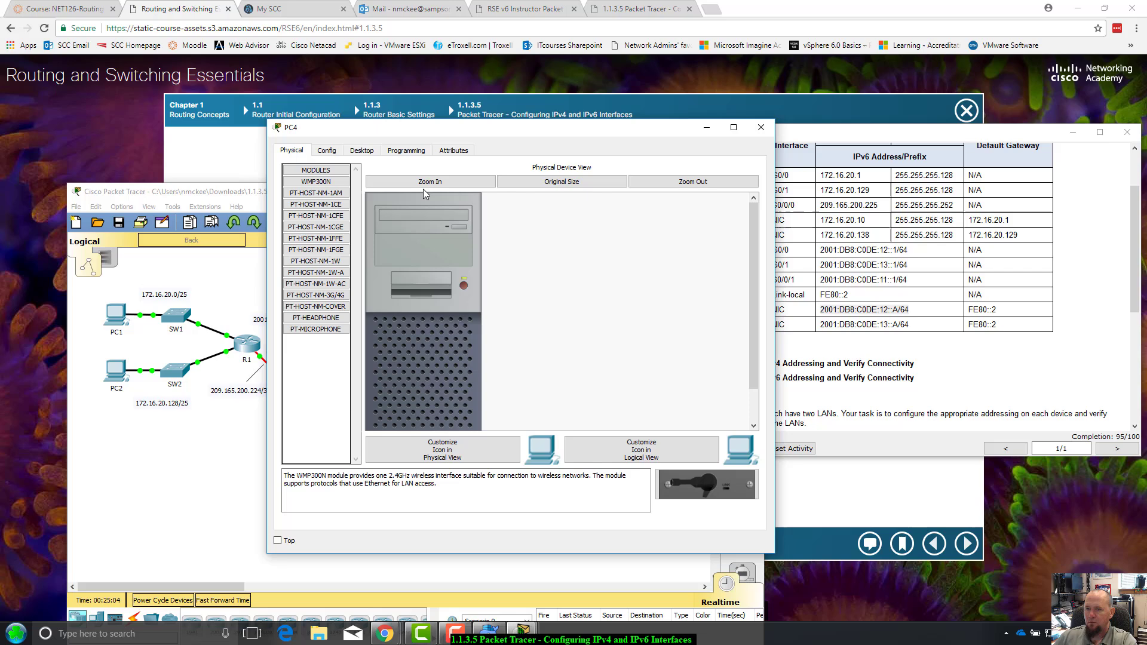
{"action": "left_click", "coordinate": [408, 150]}
{"action": "left_click", "coordinate": [355, 149]}
{"action": "left_click", "coordinate": [342, 212]}
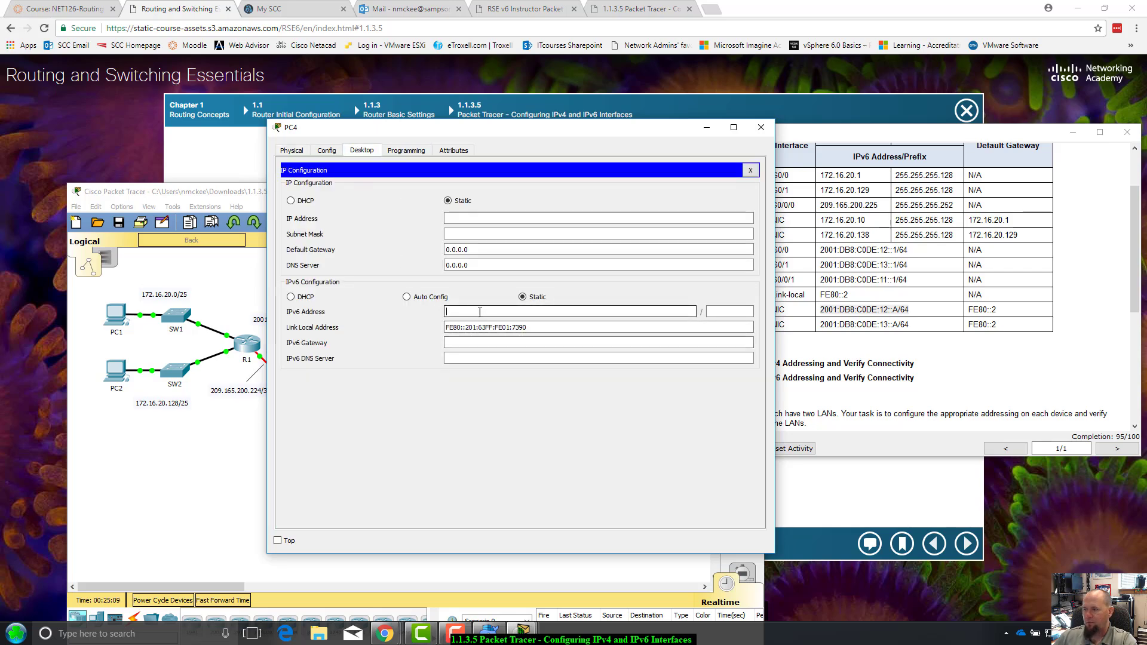
Give PC4 IPv6 address 2001:DB8:C0DE:13::A, prefix 64, and gateway FE80::2, then close it
{"action": "left_click", "coordinate": [914, 323]}
{"action": "left_click_drag", "start_coordinate": [915, 324], "coordinate": [827, 327]}
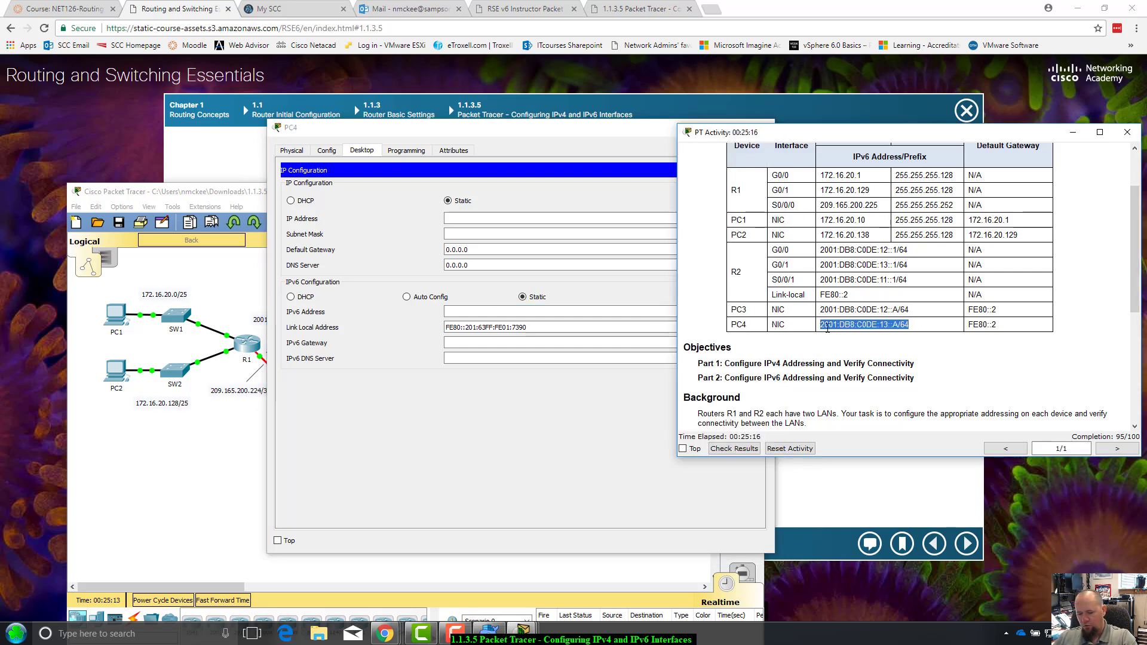
{"action": "left_click", "coordinate": [470, 311]}
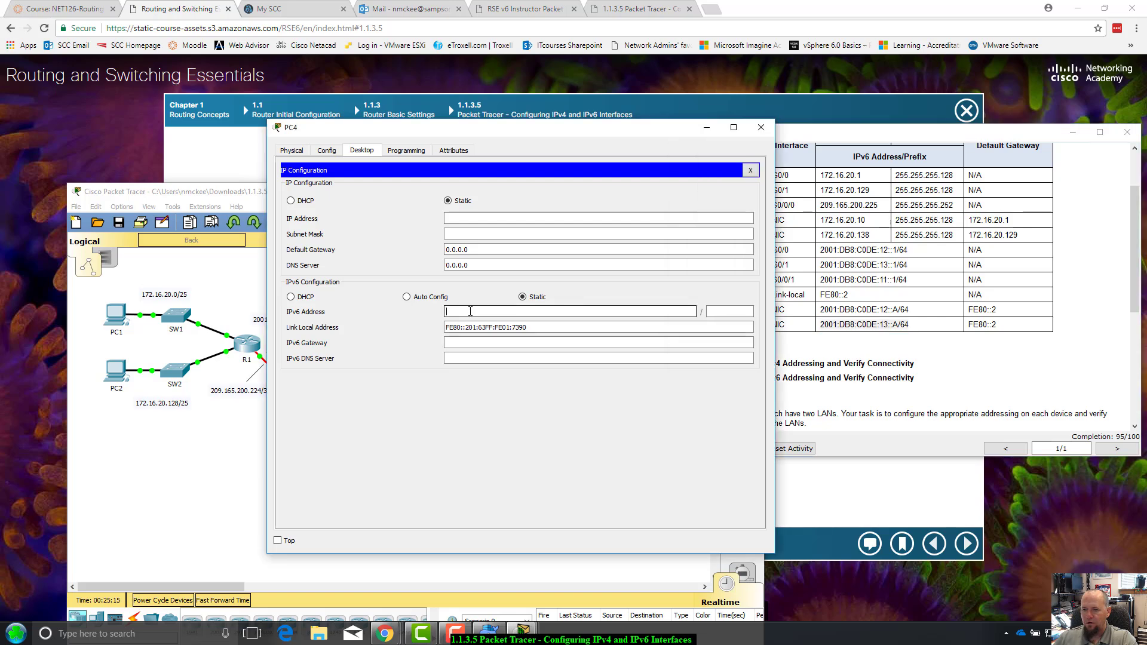
{"action": "type", "text": "2001:DB8:C0DE:13::A/64"}
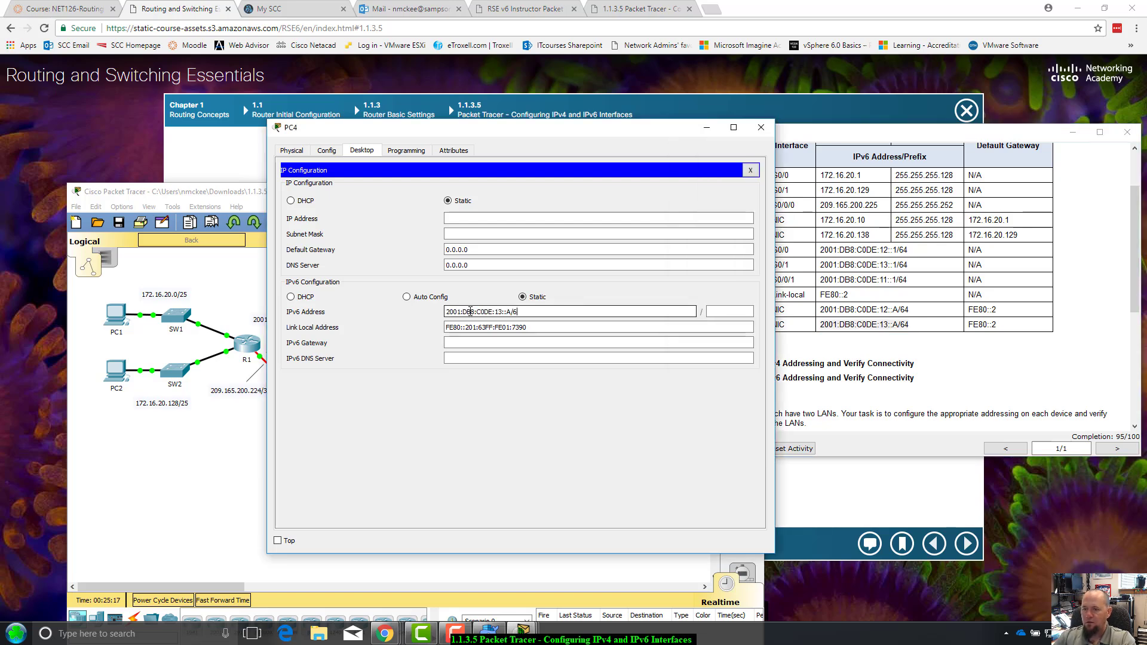
{"action": "key", "text": "BackSpace"}
{"action": "key", "text": "BackSpace"}
{"action": "key", "text": "Tab"}
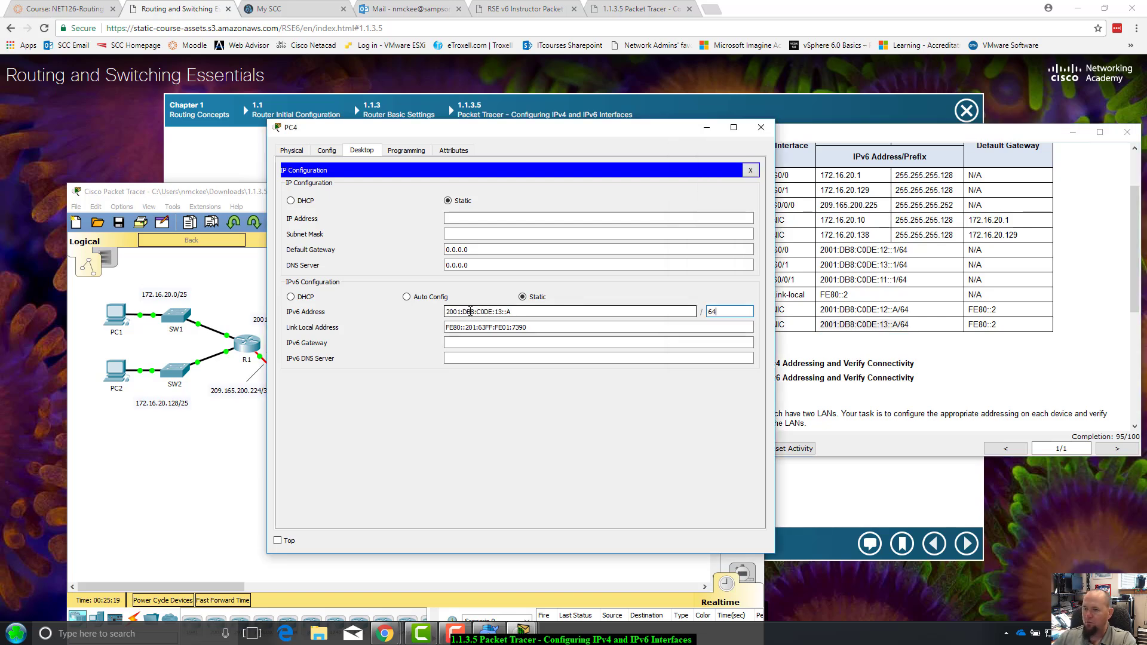
{"action": "key", "text": "Tab"}
{"action": "key", "text": "Tab"}
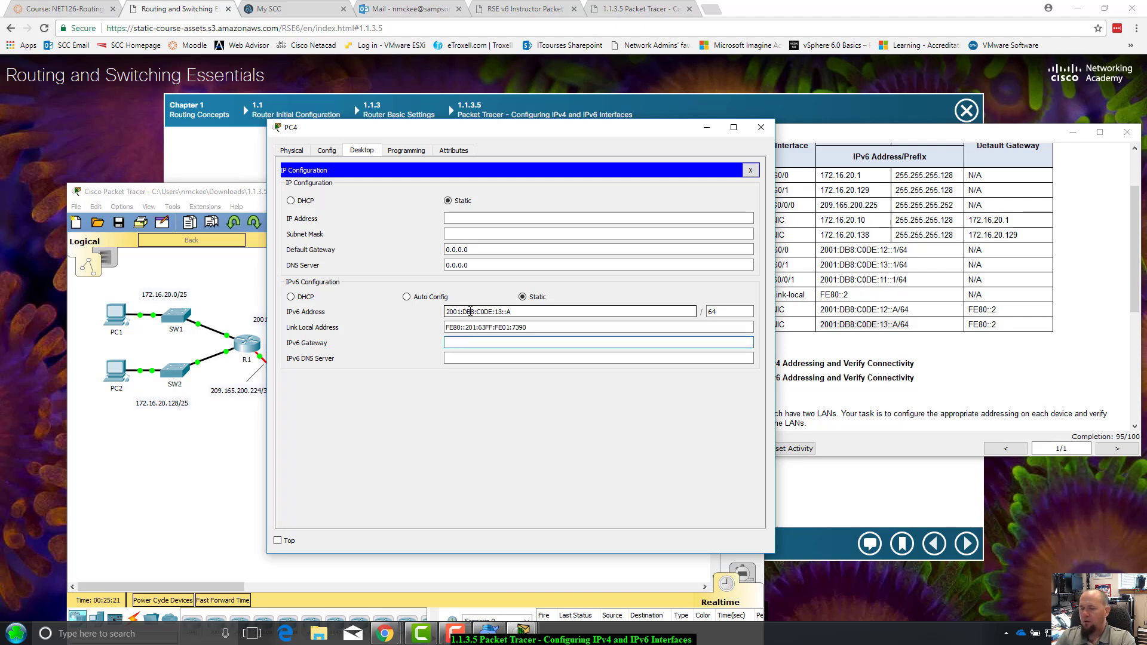
{"action": "type", "text": "fe80::2"}
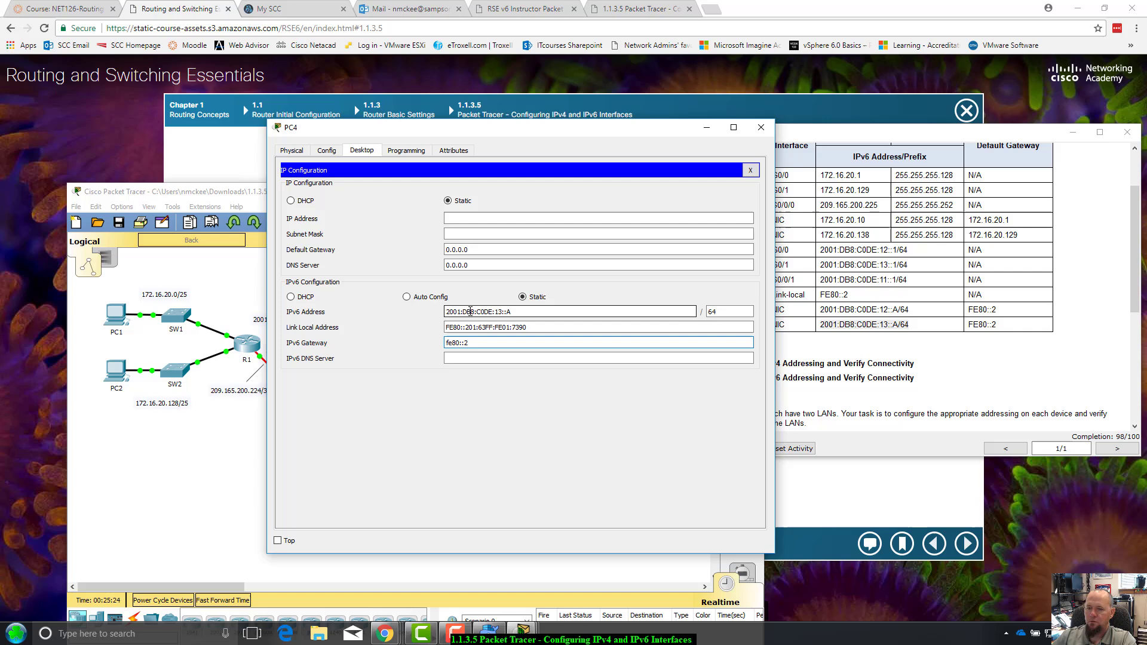
{"action": "key", "text": "Tab"}
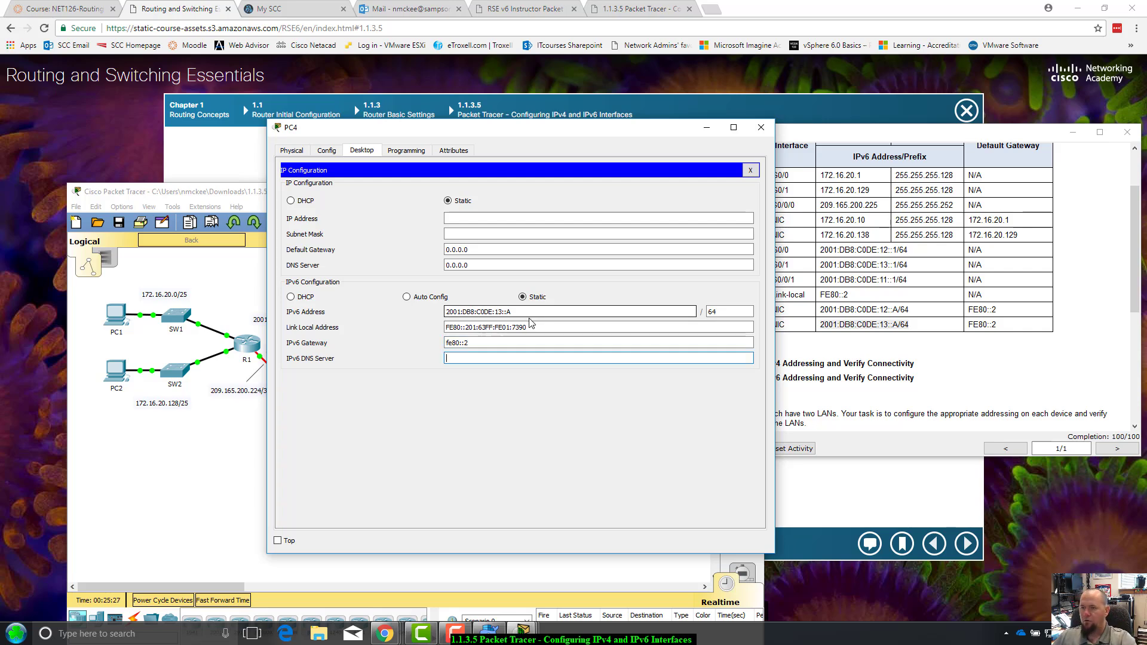
{"action": "left_click", "coordinate": [761, 127]}
{"action": "left_click_drag", "start_coordinate": [961, 135], "coordinate": [981, 119]}
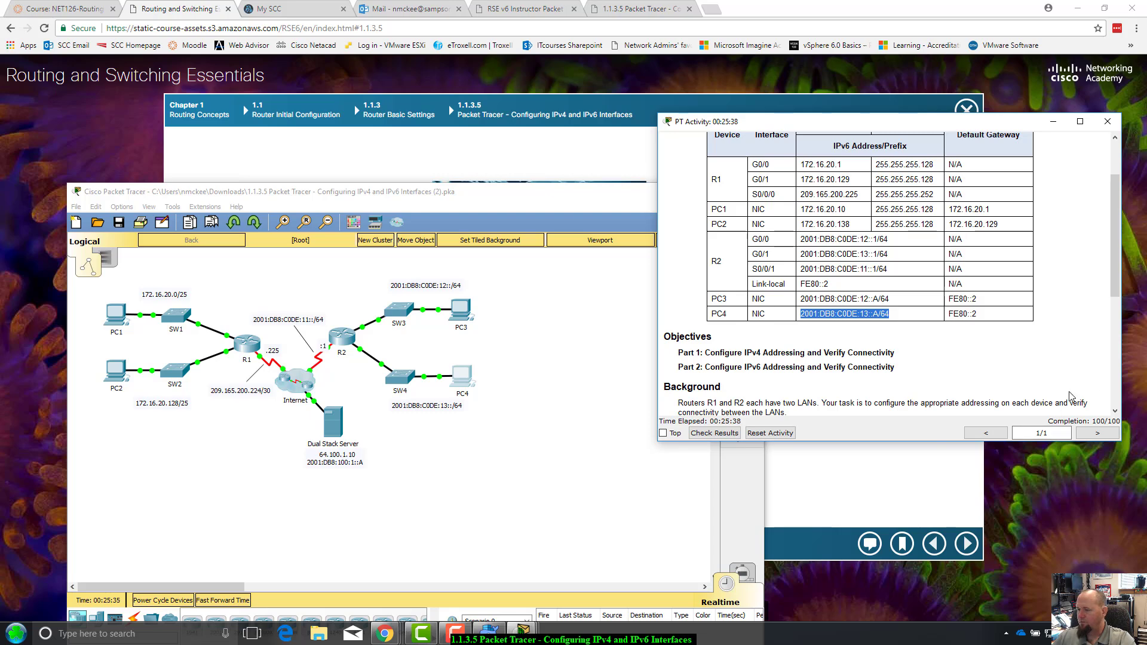
{"action": "left_click_drag", "start_coordinate": [920, 122], "coordinate": [927, 96]}
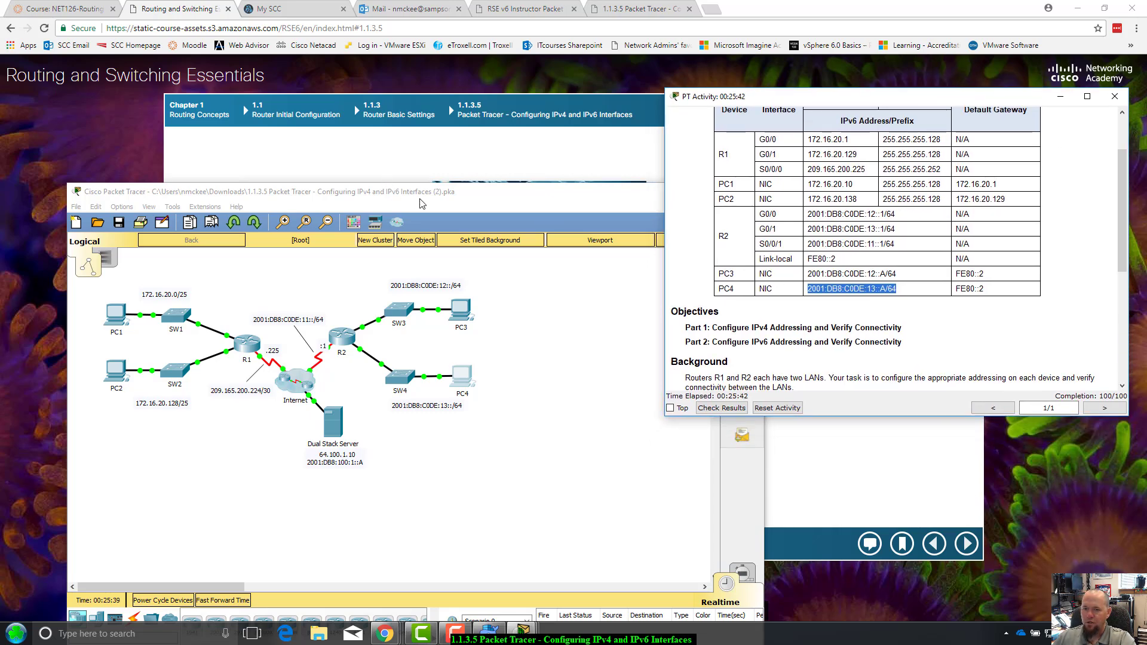
{"action": "left_click_drag", "start_coordinate": [420, 203], "coordinate": [363, 205]}
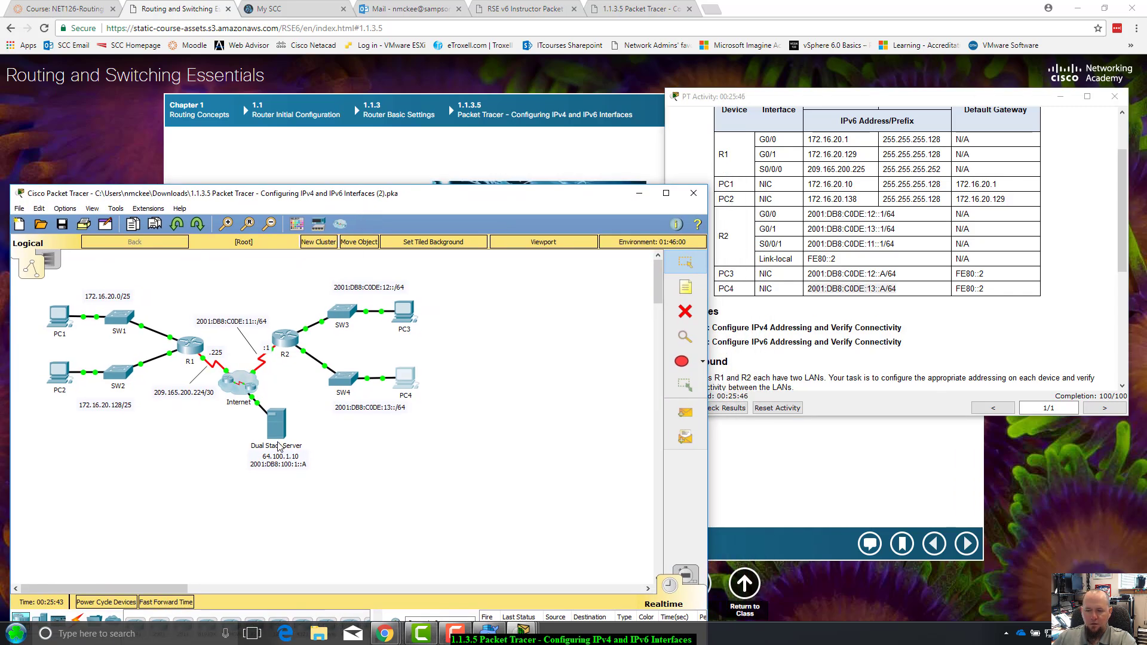
{"action": "scroll", "coordinate": [979, 325], "scroll_direction": "down", "scroll_amount": 3}
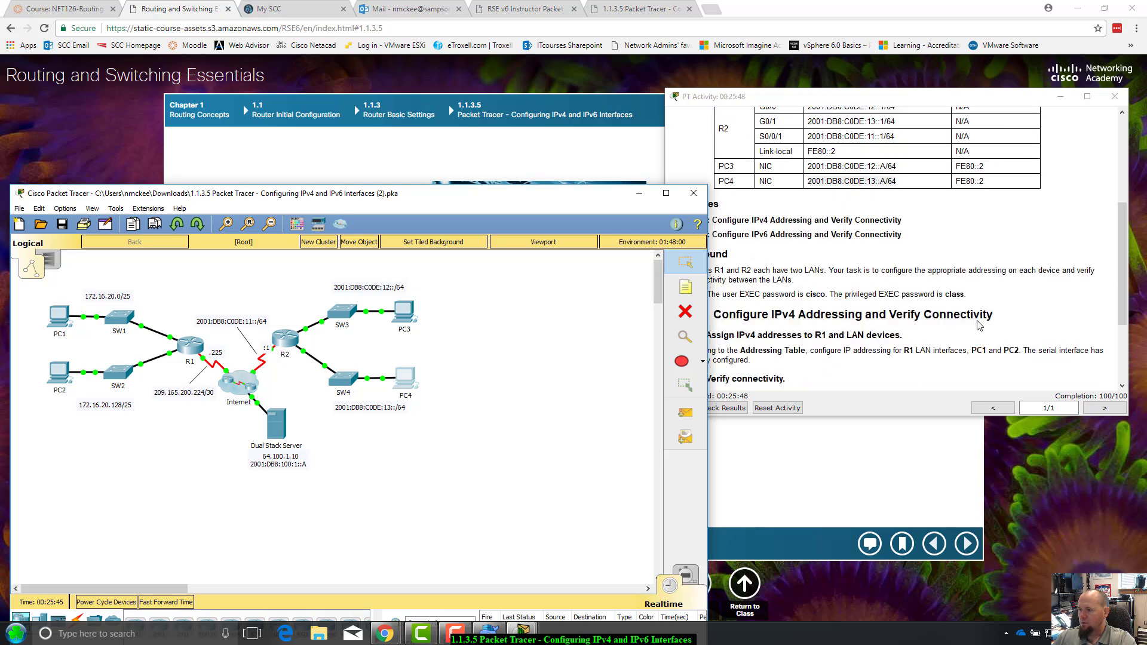
{"action": "scroll", "coordinate": [980, 325], "scroll_direction": "down", "scroll_amount": 3}
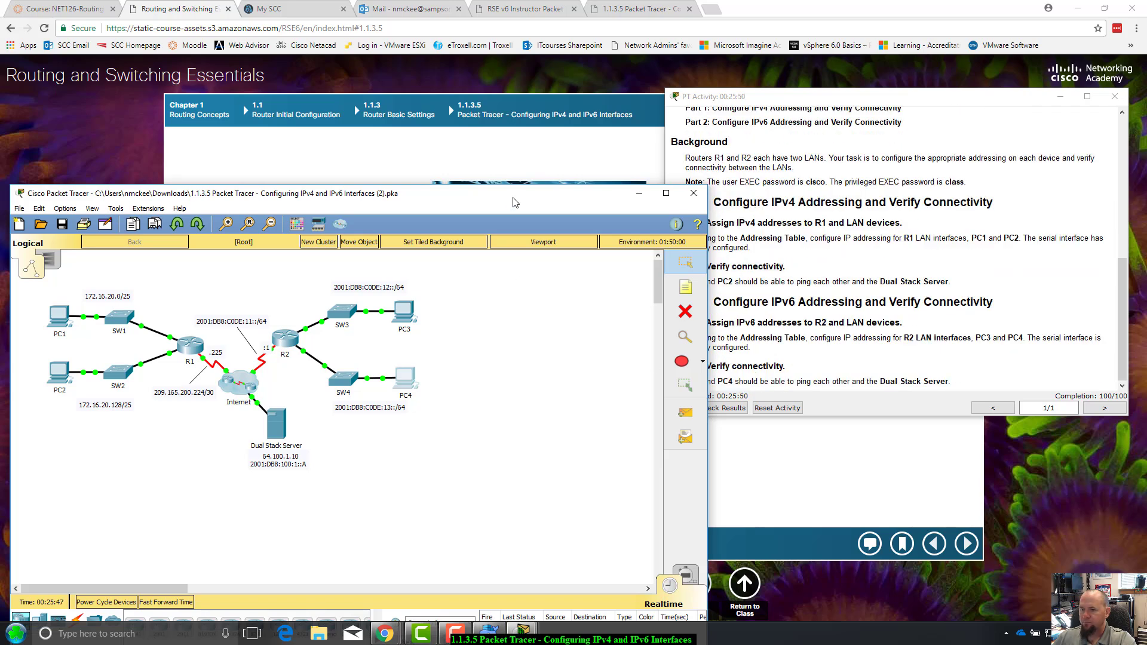
{"action": "left_click_drag", "start_coordinate": [515, 202], "coordinate": [468, 183]}
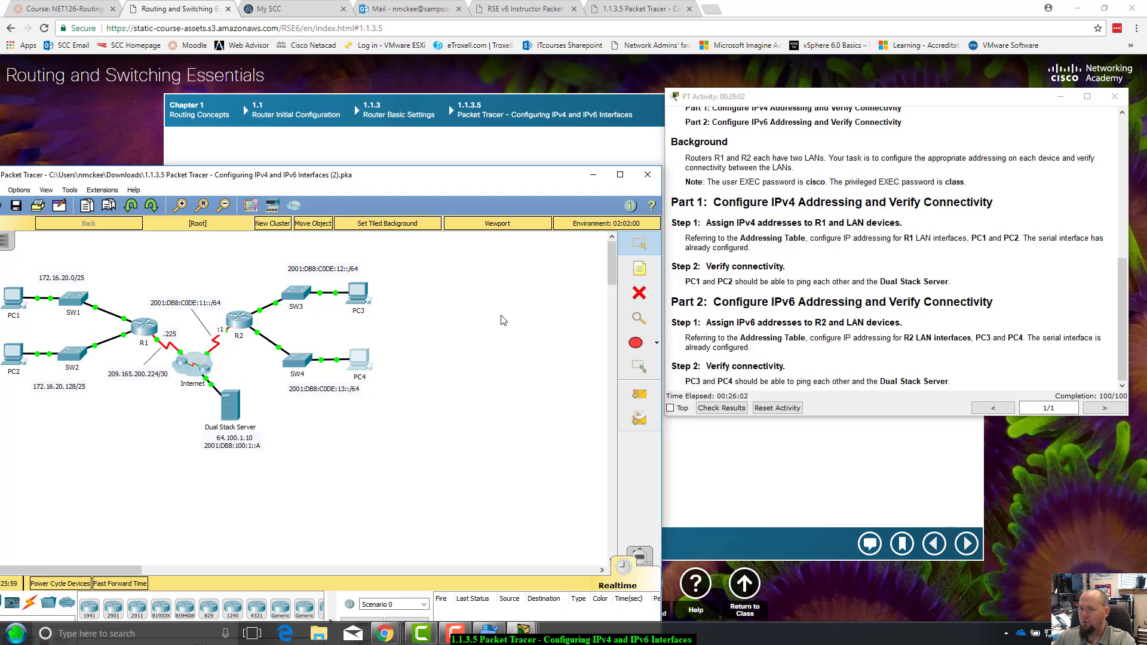
{"action": "left_click_drag", "start_coordinate": [358, 179], "coordinate": [384, 136]}
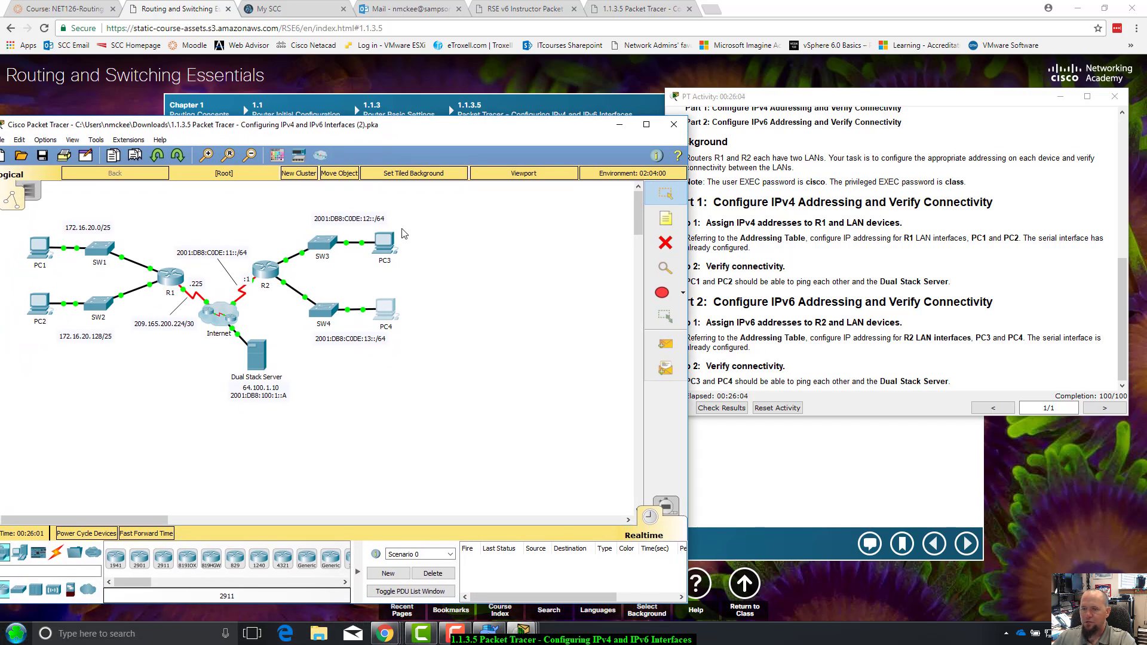
Open PC3's Command Prompt and start a ping command while checking the server's locked address note
{"action": "left_click", "coordinate": [386, 242]}
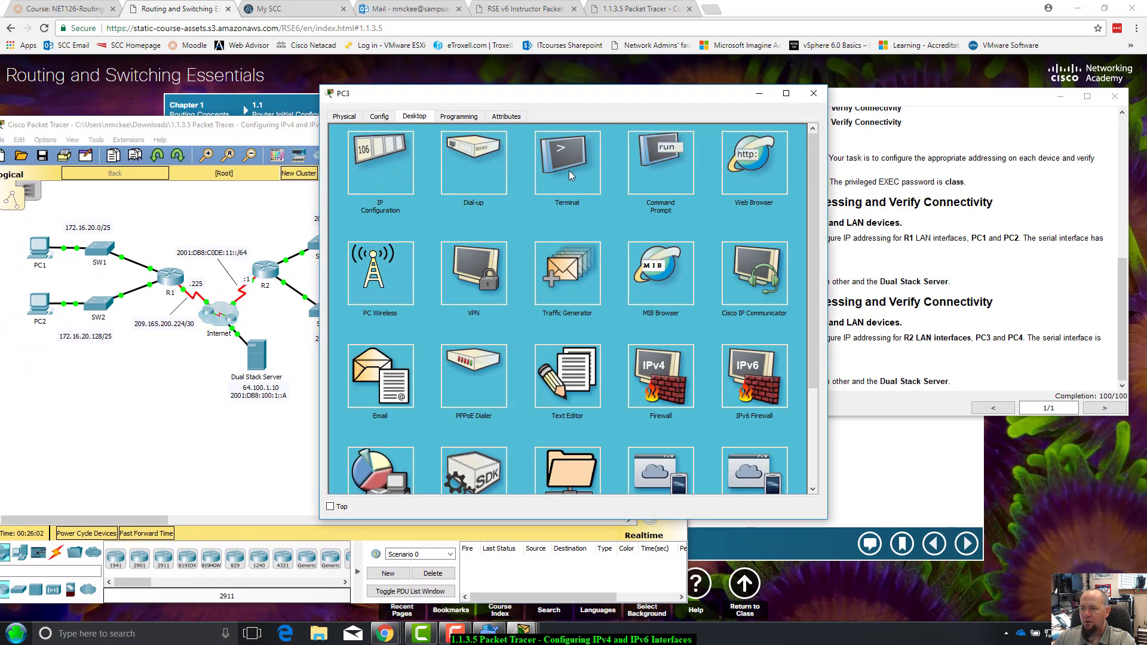
{"action": "left_click_drag", "start_coordinate": [650, 101], "coordinate": [512, 149]}
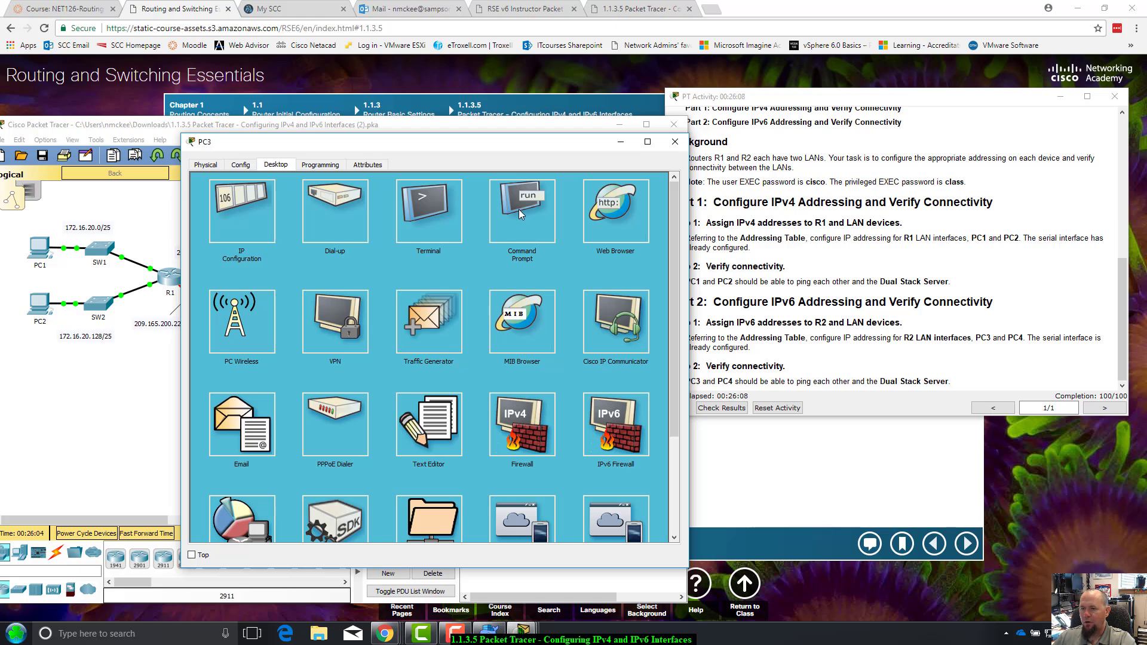
{"action": "left_click", "coordinate": [518, 209]}
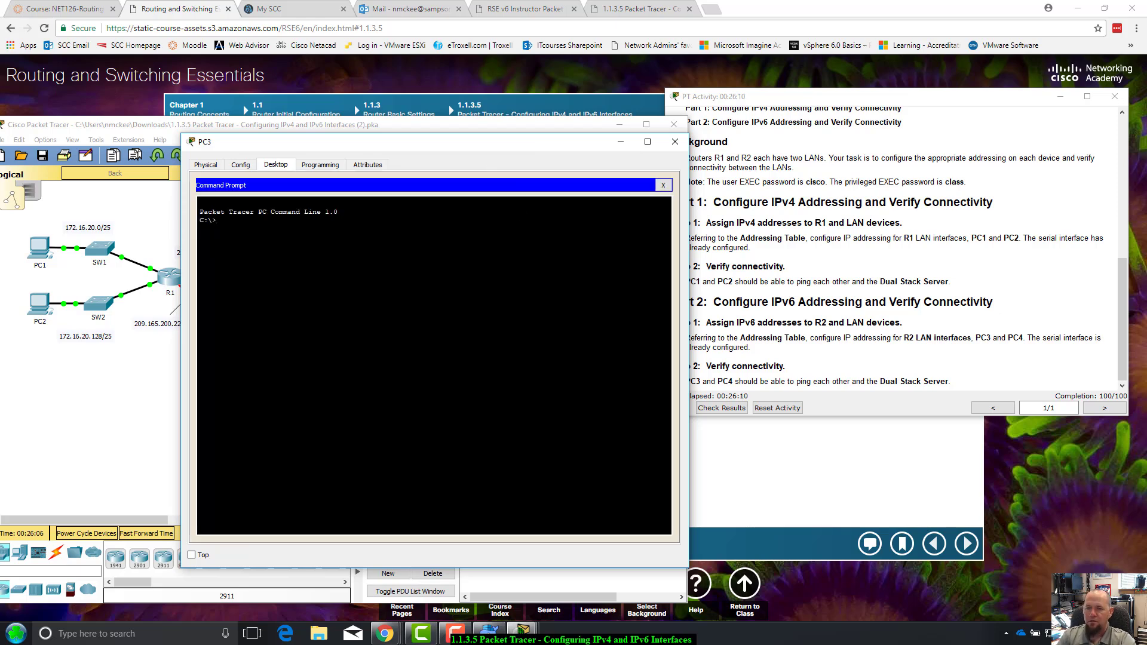
{"action": "type", "text": "ping"}
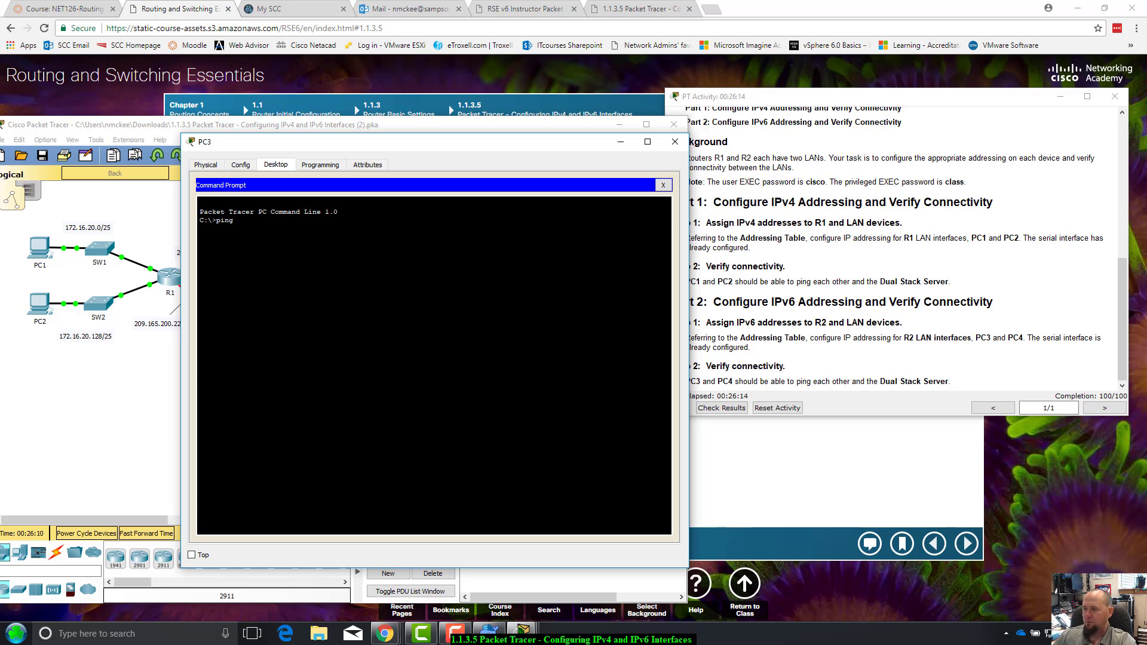
{"action": "left_click_drag", "start_coordinate": [528, 151], "coordinate": [834, 168]}
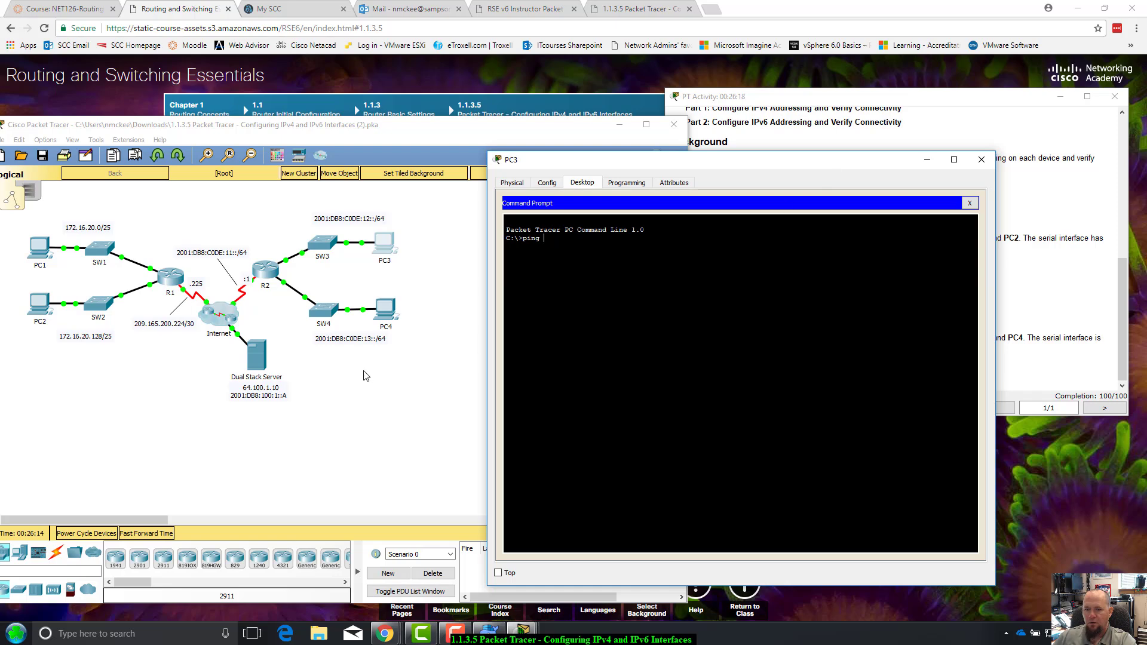
{"action": "double_click", "coordinate": [293, 398]}
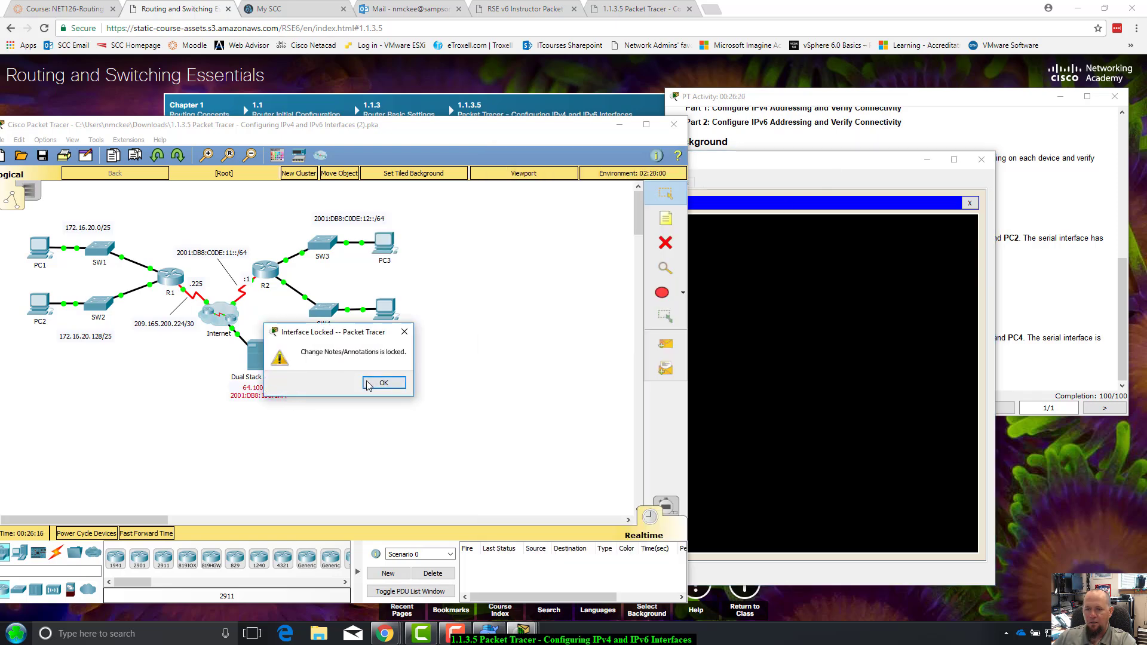
{"action": "left_click", "coordinate": [383, 383]}
{"action": "left_click", "coordinate": [289, 399]}
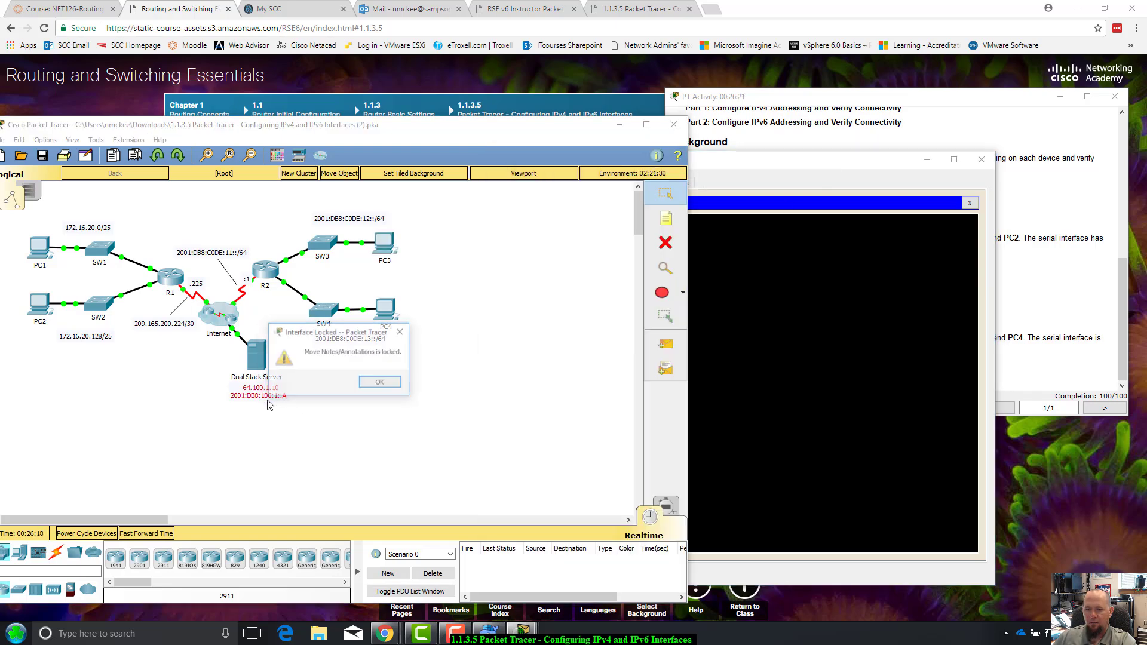
{"action": "left_click", "coordinate": [382, 383]}
{"action": "left_click_drag", "start_coordinate": [850, 161], "coordinate": [762, 250]}
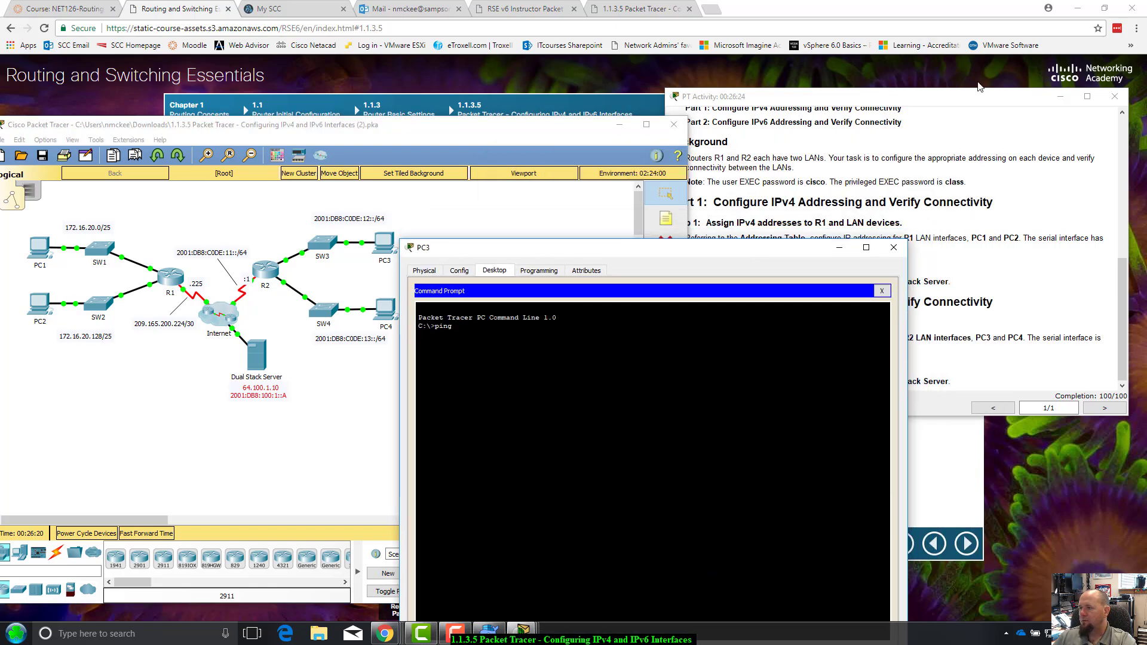
{"action": "left_click", "coordinate": [956, 142]}
{"action": "left_click_drag", "start_coordinate": [1122, 281], "coordinate": [1029, 361]}
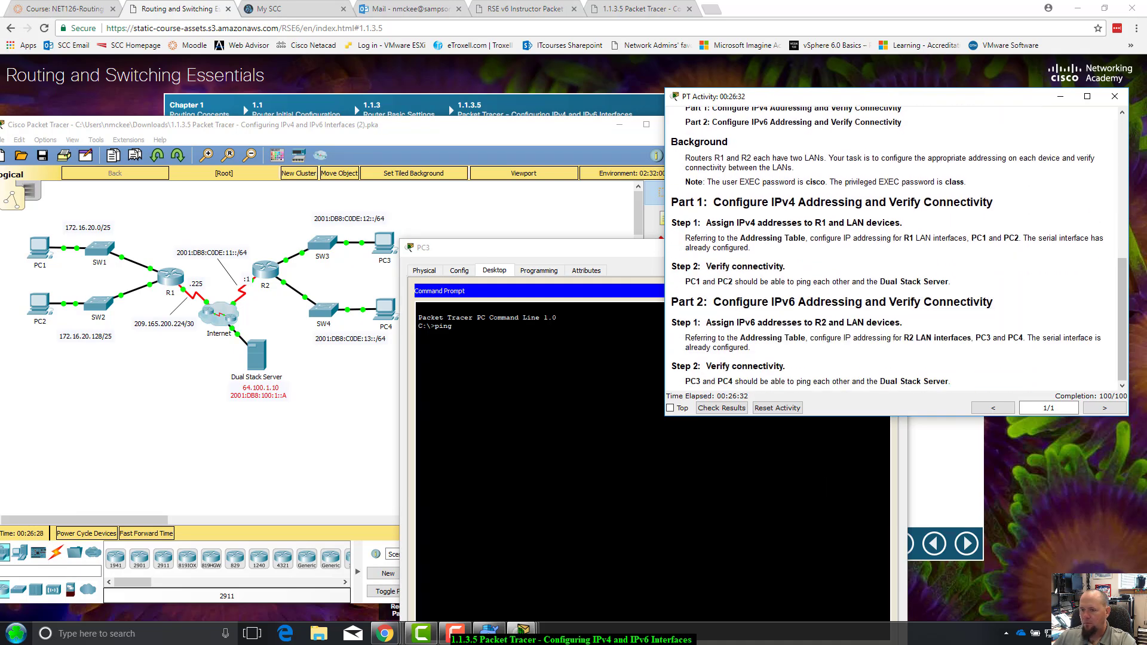
{"action": "left_click", "coordinate": [573, 382]}
Ping the Dual Stack Server at 2001:db8:100:1::a and get replies
{"action": "type", "text": "20"}
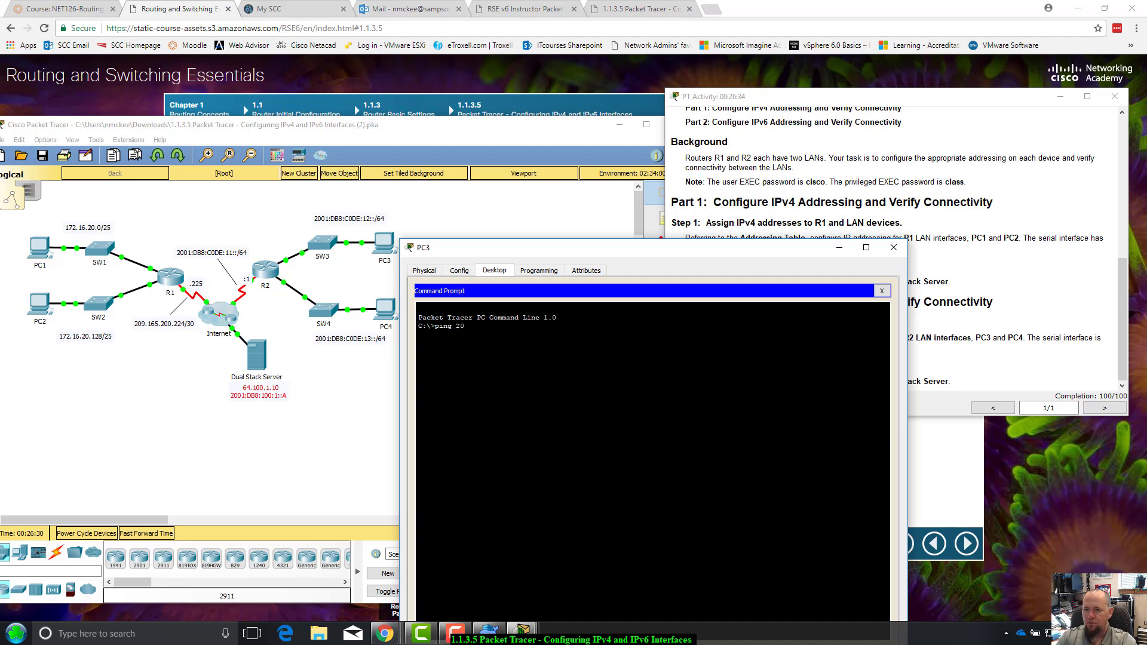
{"action": "type", "text": "01:db8:`1"}
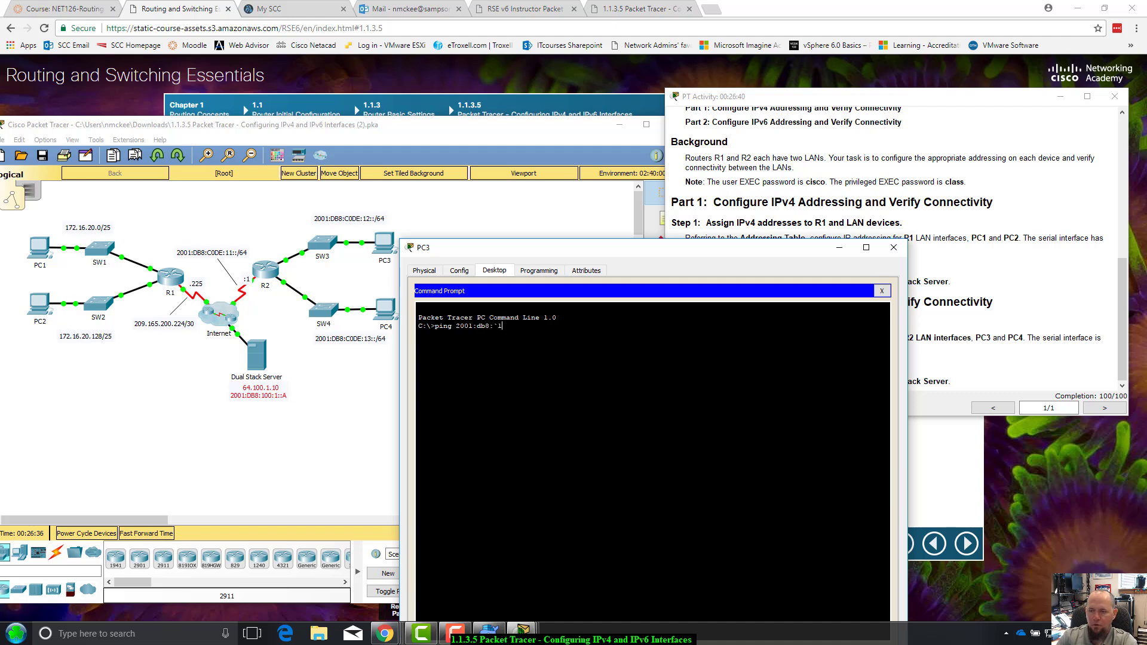
{"action": "key", "text": "BackSpace"}
{"action": "key", "text": "BackSpace"}
{"action": "type", "text": "100"}
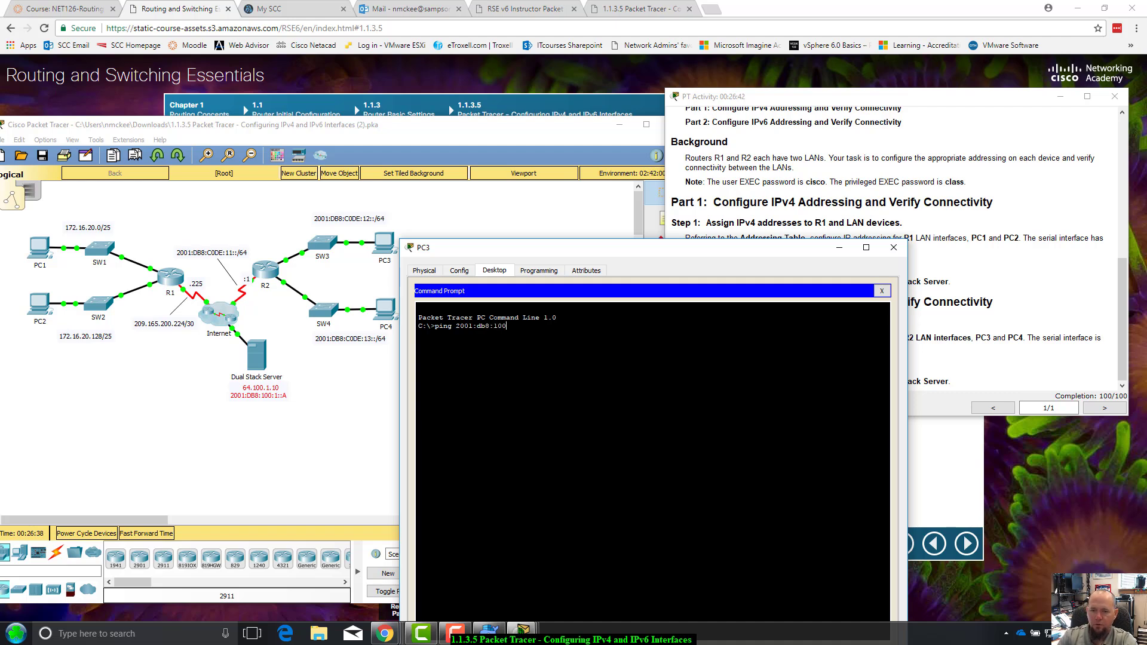
{"action": "type", "text": ":1"}
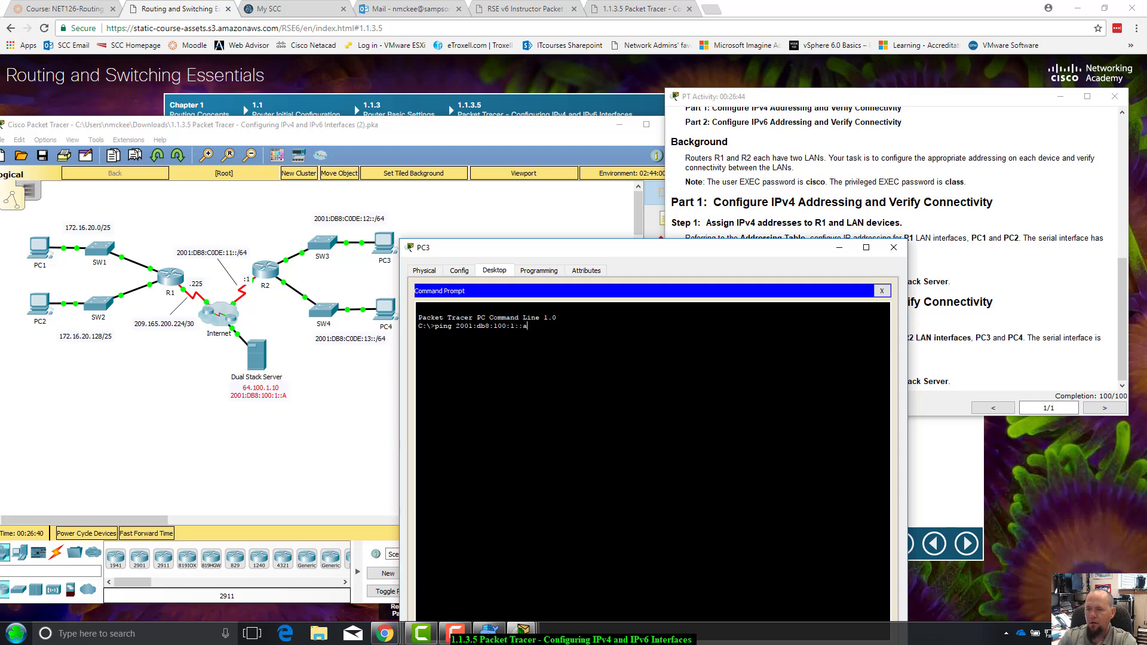
{"action": "type", "text": "::a"}
{"action": "key", "text": "Return"}
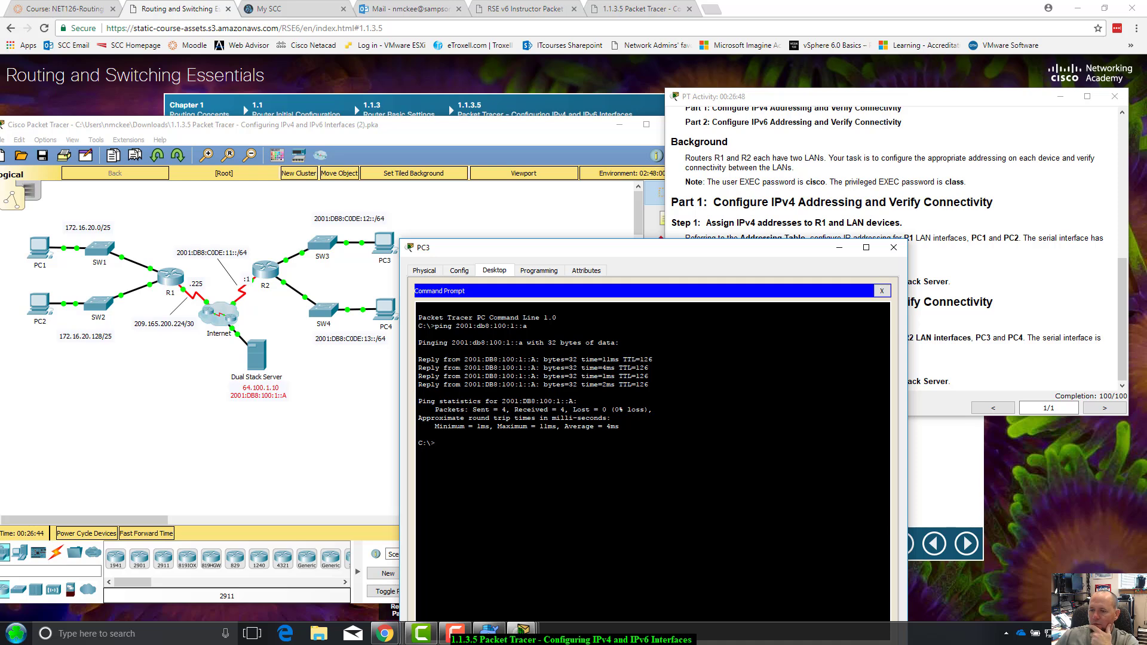
{"action": "left_click_drag", "start_coordinate": [444, 359], "coordinate": [595, 359]}
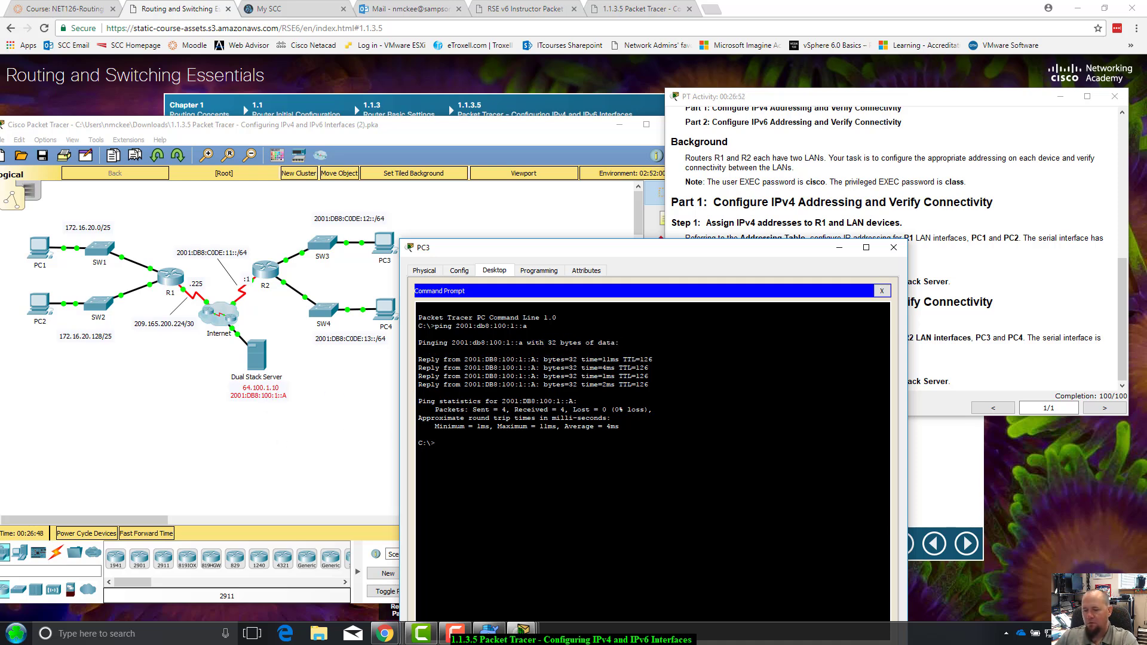
Ping 64.100.1.10, watch it time out, and stop it with Ctrl+C
{"action": "key", "text": "Up"}
{"action": "key", "text": "BackSpace"}
{"action": "key", "text": "BackSpace"}
{"action": "key", "text": "BackSpace"}
{"action": "key", "text": "BackSpace"}
{"action": "key", "text": "BackSpace"}
{"action": "key", "text": "BackSpace"}
{"action": "key", "text": "BackSpace"}
{"action": "key", "text": "BackSpace"}
{"action": "key", "text": "BackSpace"}
{"action": "key", "text": "BackSpace"}
{"action": "key", "text": "BackSpace"}
{"action": "key", "text": "BackSpace"}
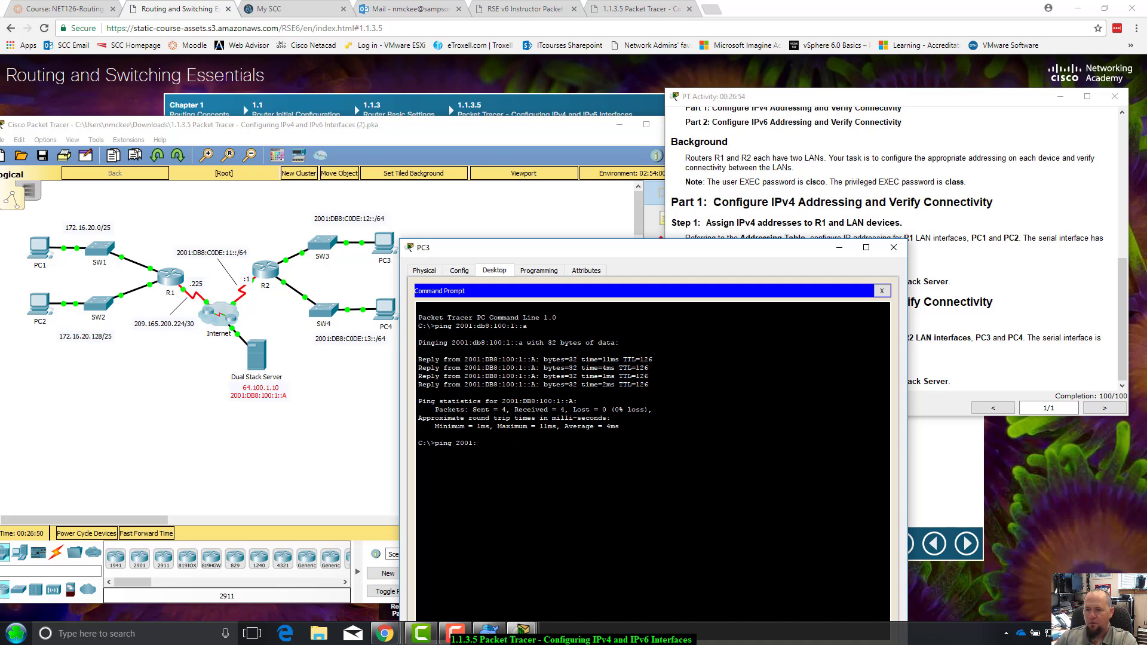
{"action": "key", "text": "BackSpace"}
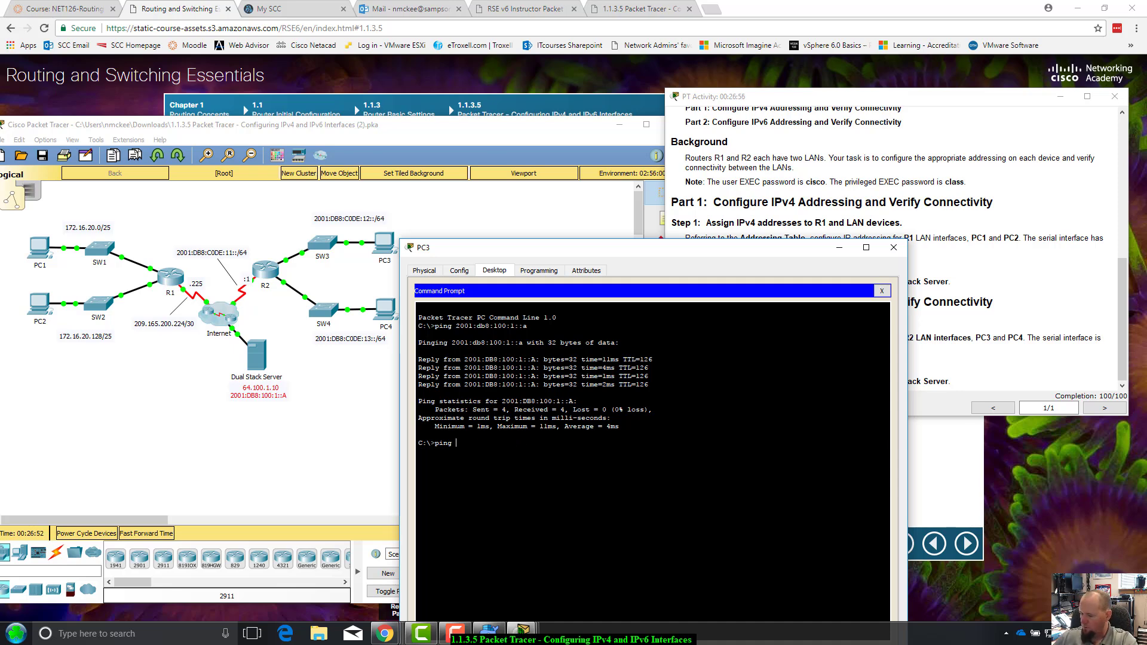
{"action": "type", "text": "64.100.1.10"}
{"action": "key", "text": "Return"}
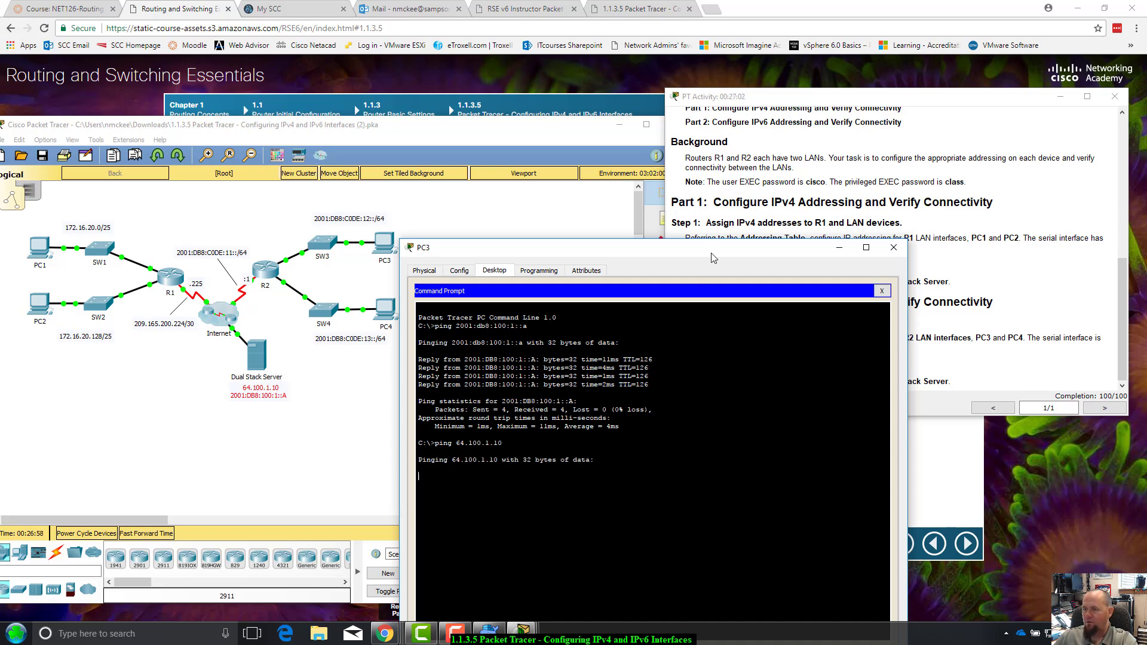
{"action": "left_click_drag", "start_coordinate": [712, 255], "coordinate": [703, 220]}
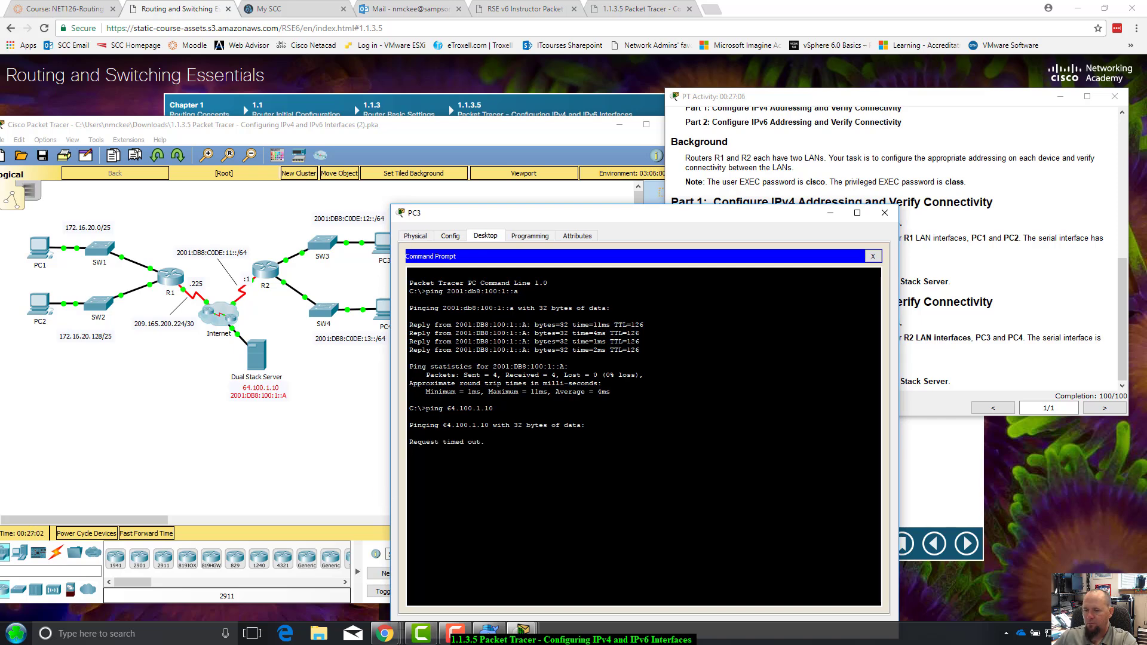
{"action": "left_click_drag", "start_coordinate": [425, 408], "coordinate": [588, 426]}
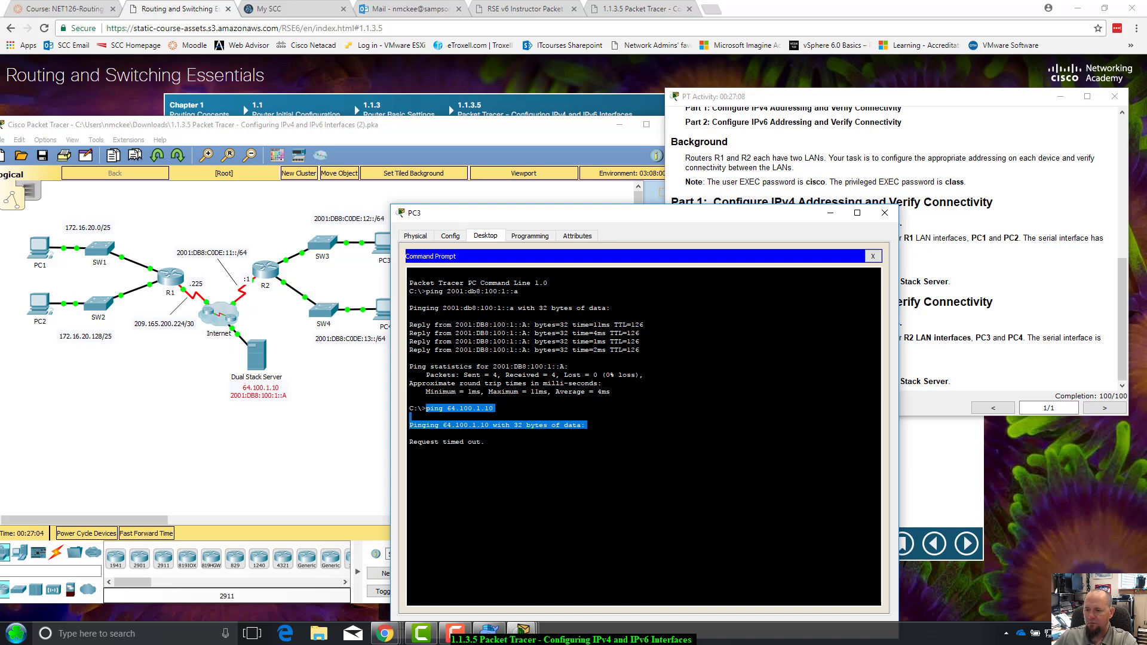
{"action": "left_click", "coordinate": [588, 425]}
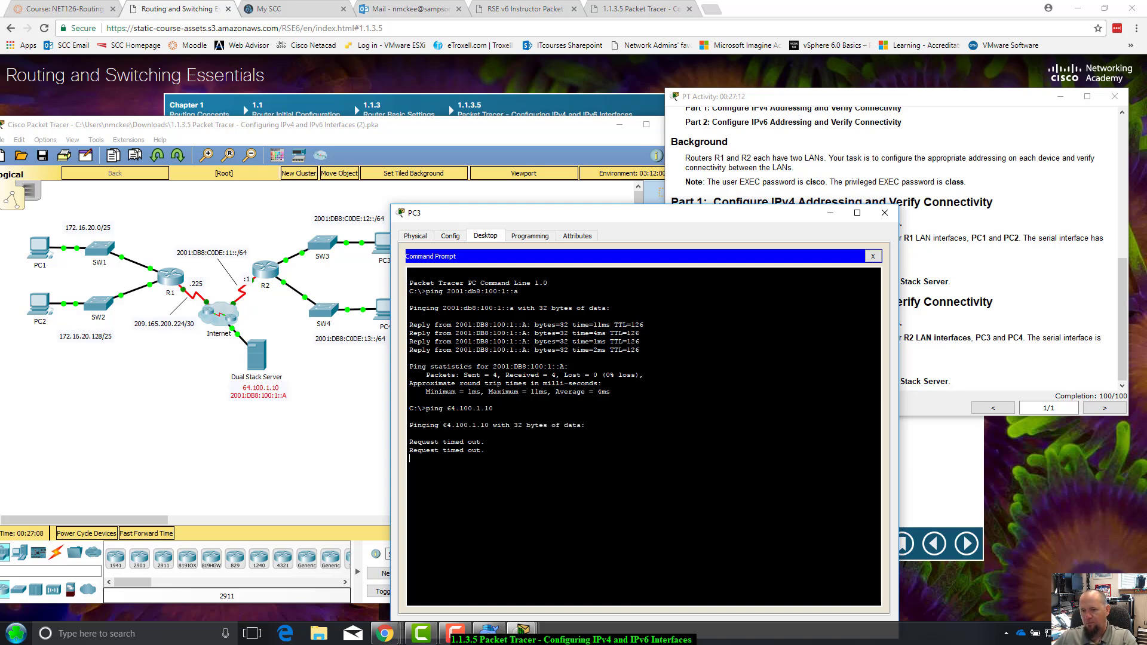
{"action": "key", "text": "ctrl+c"}
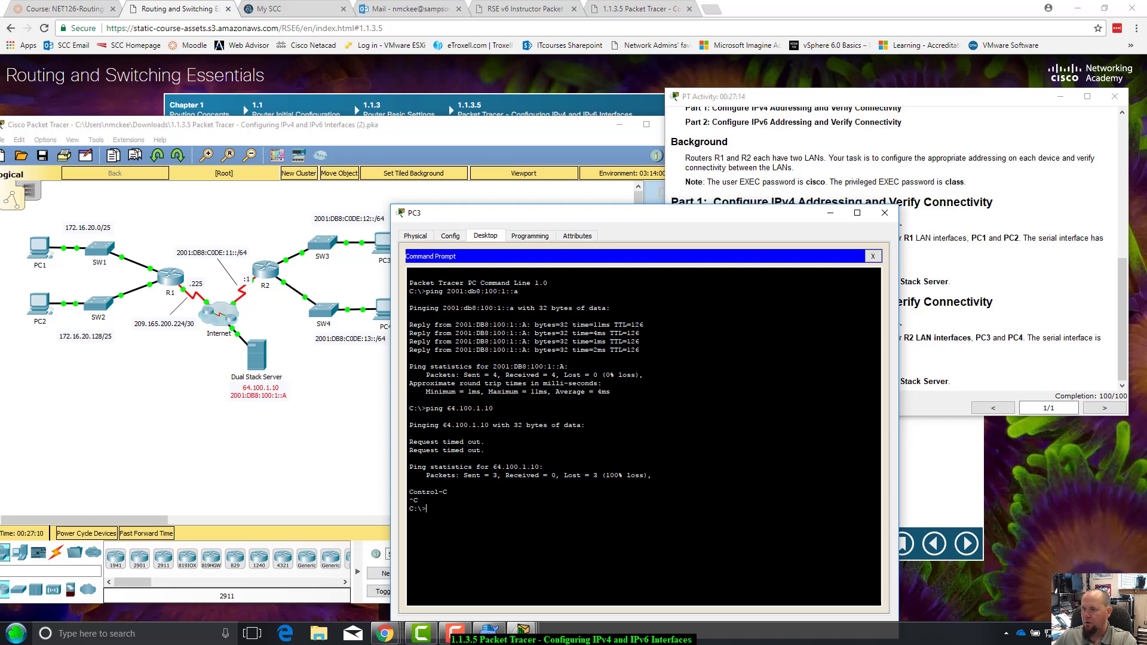
Open PC4's Command Prompt from its device window
{"action": "left_click", "coordinate": [791, 202]}
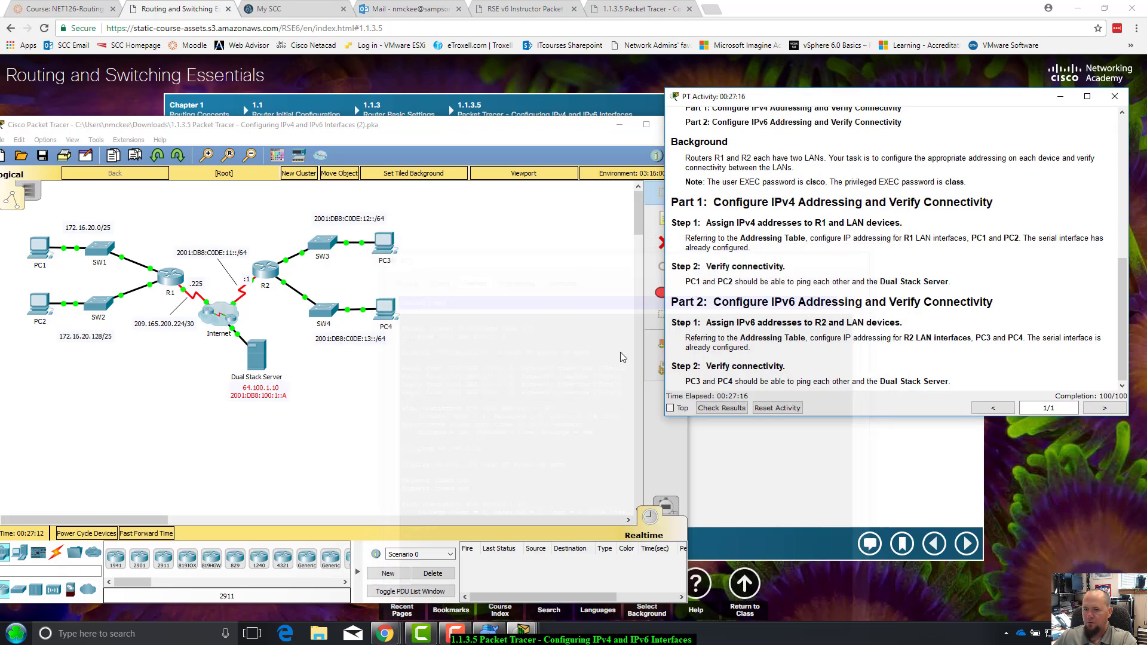
{"action": "left_click", "coordinate": [385, 303]}
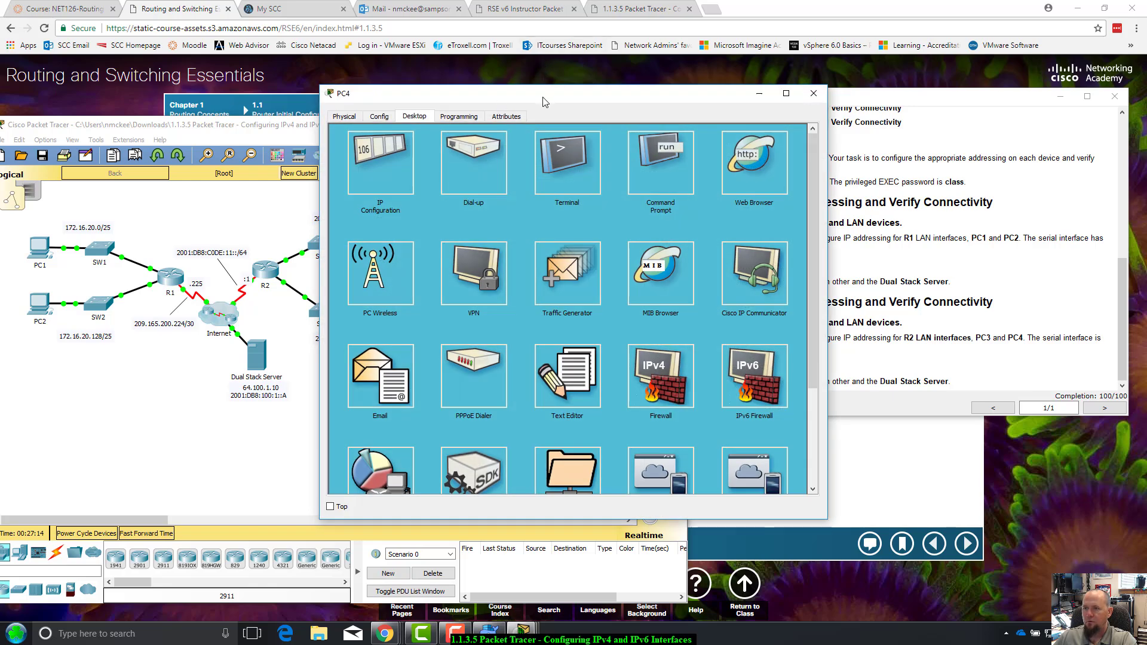
{"action": "left_click_drag", "start_coordinate": [544, 101], "coordinate": [531, 113]}
{"action": "left_click", "coordinate": [652, 147]}
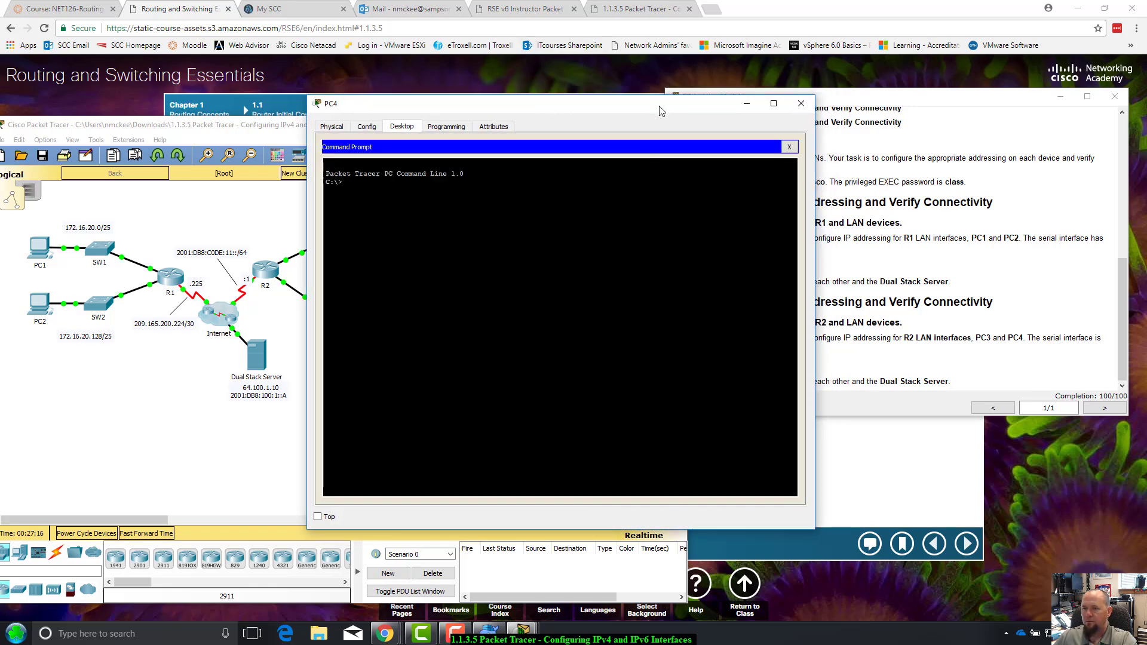
{"action": "left_click_drag", "start_coordinate": [660, 110], "coordinate": [644, 143]}
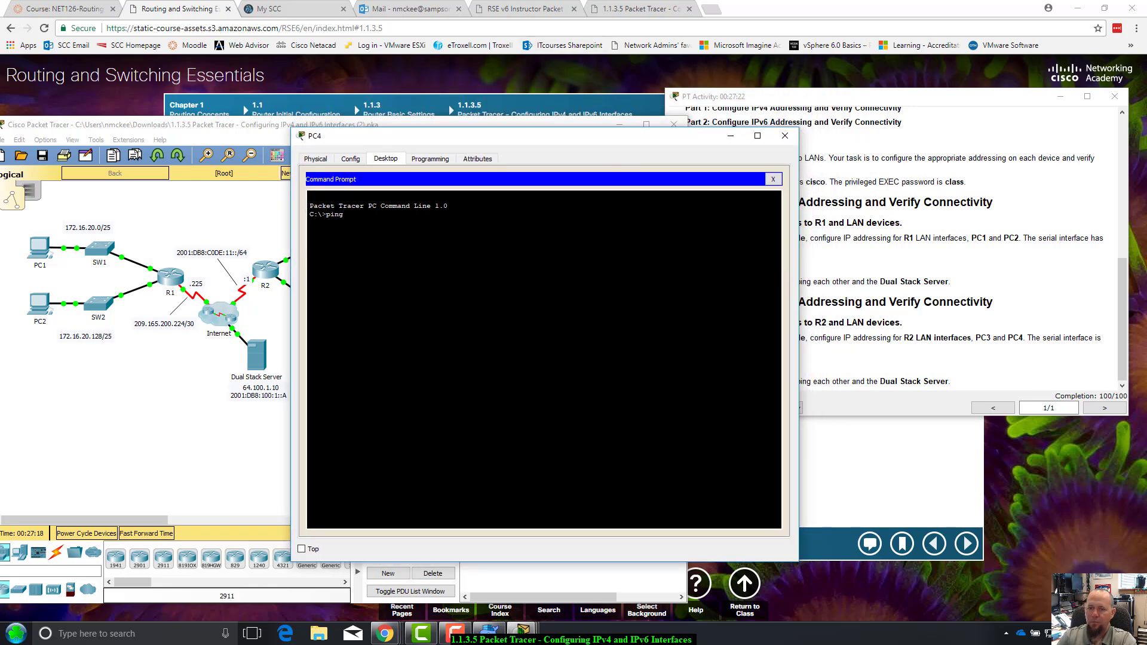
{"action": "left_click_drag", "start_coordinate": [533, 136], "coordinate": [570, 144]}
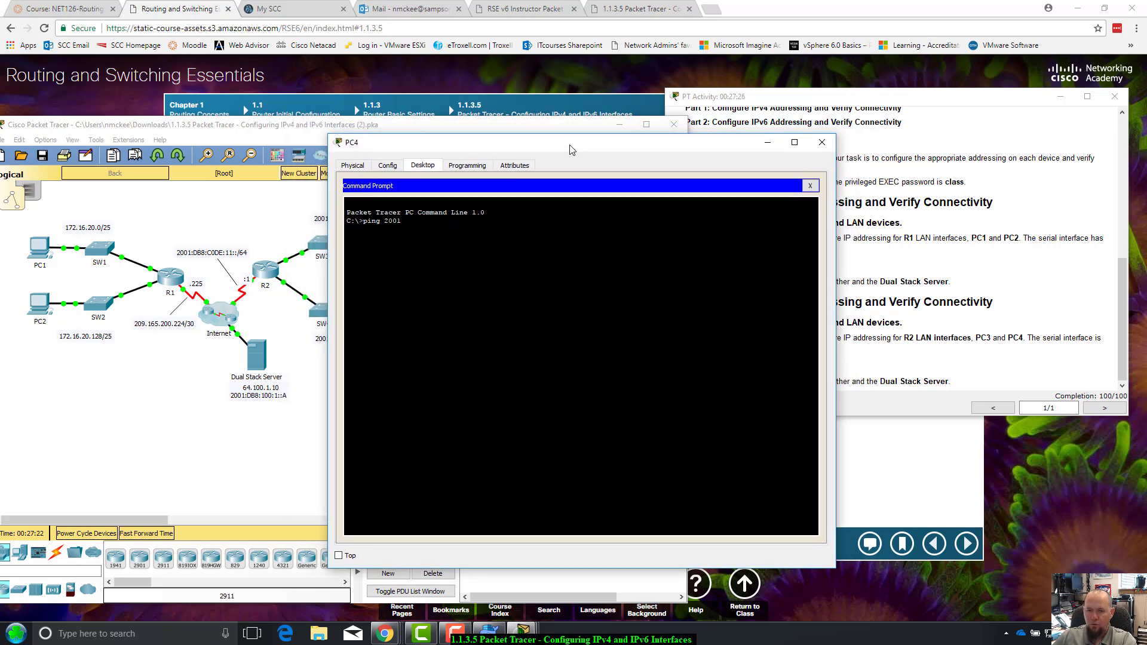
Ping 2001:db8:100:1::a from PC4, getting 4/4 replies, then recall the command
{"action": "type", "text": ":db"}
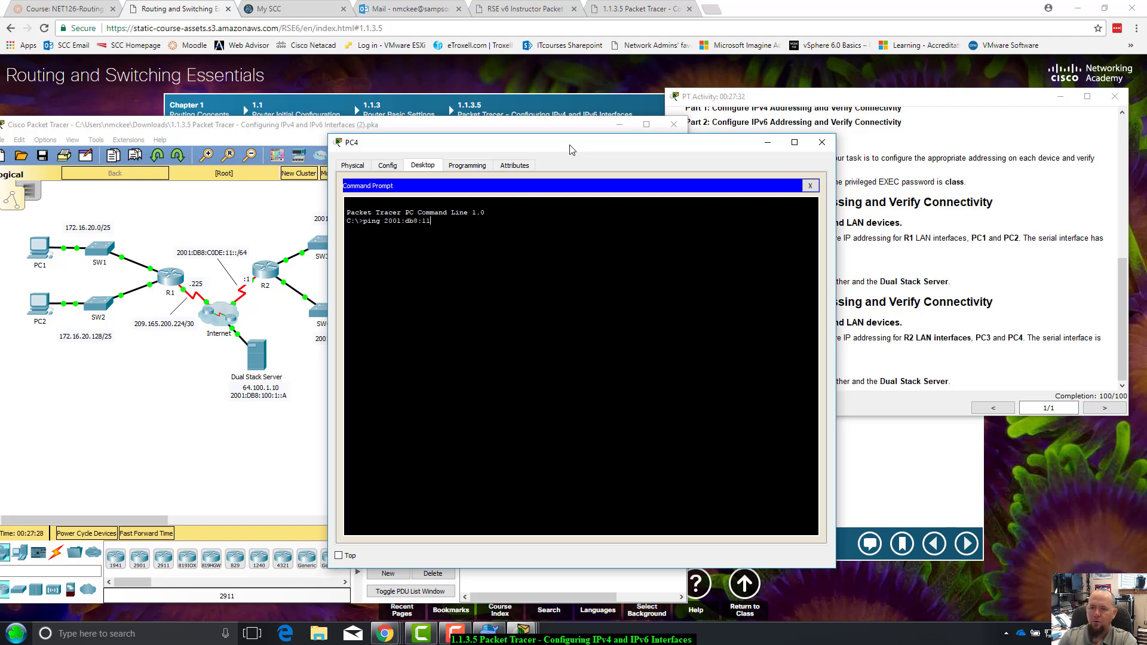
{"action": "type", "text": "8:11"}
{"action": "key", "text": "BackSpace"}
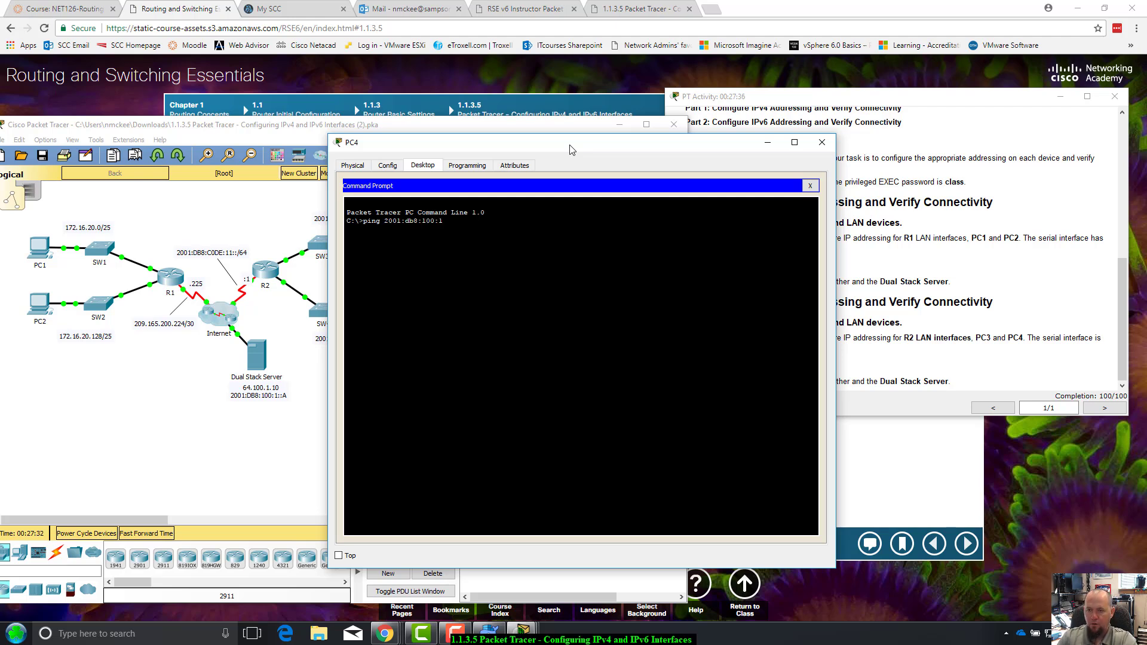
{"action": "key", "text": "Return"}
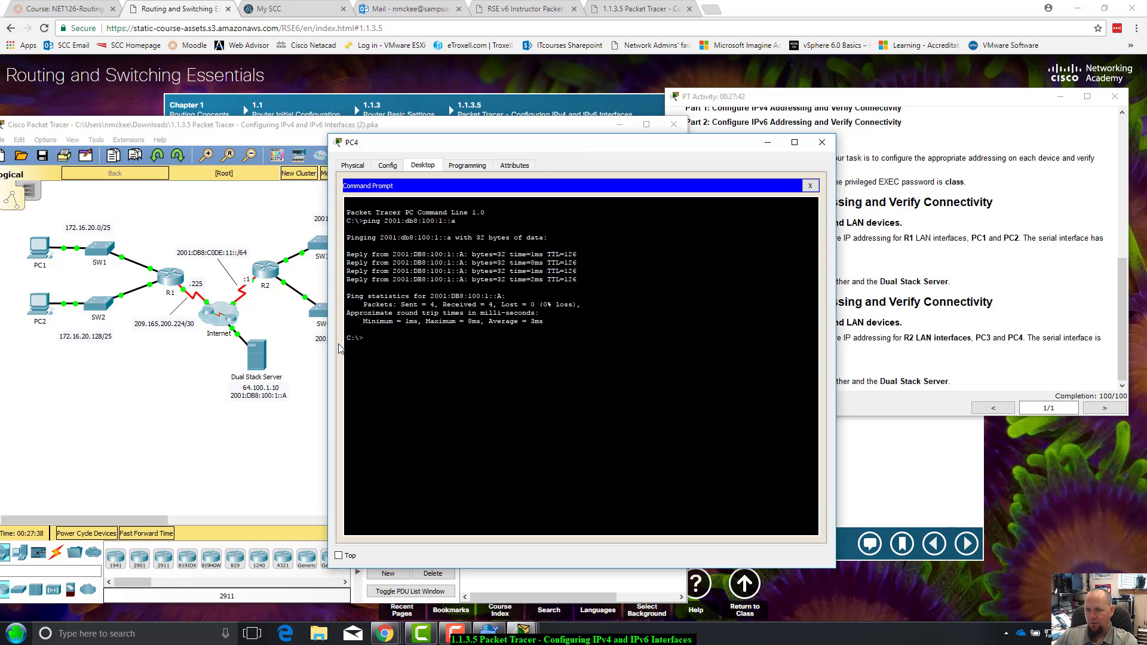
{"action": "left_click_drag", "start_coordinate": [627, 146], "coordinate": [652, 167]}
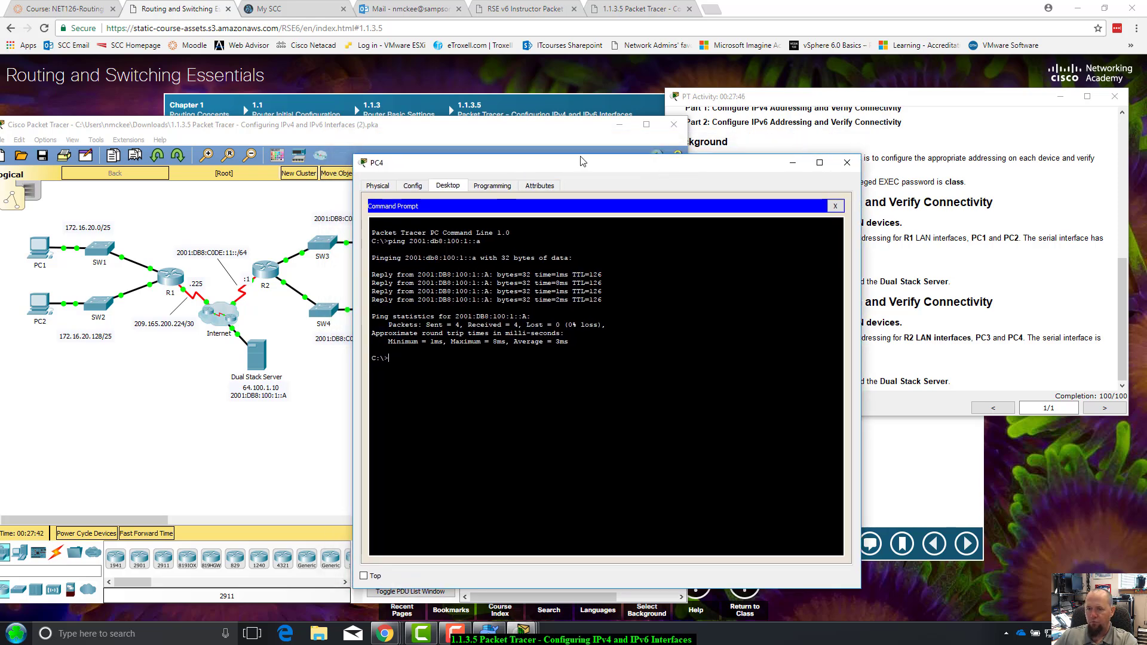
{"action": "left_click_drag", "start_coordinate": [518, 166], "coordinate": [580, 164]}
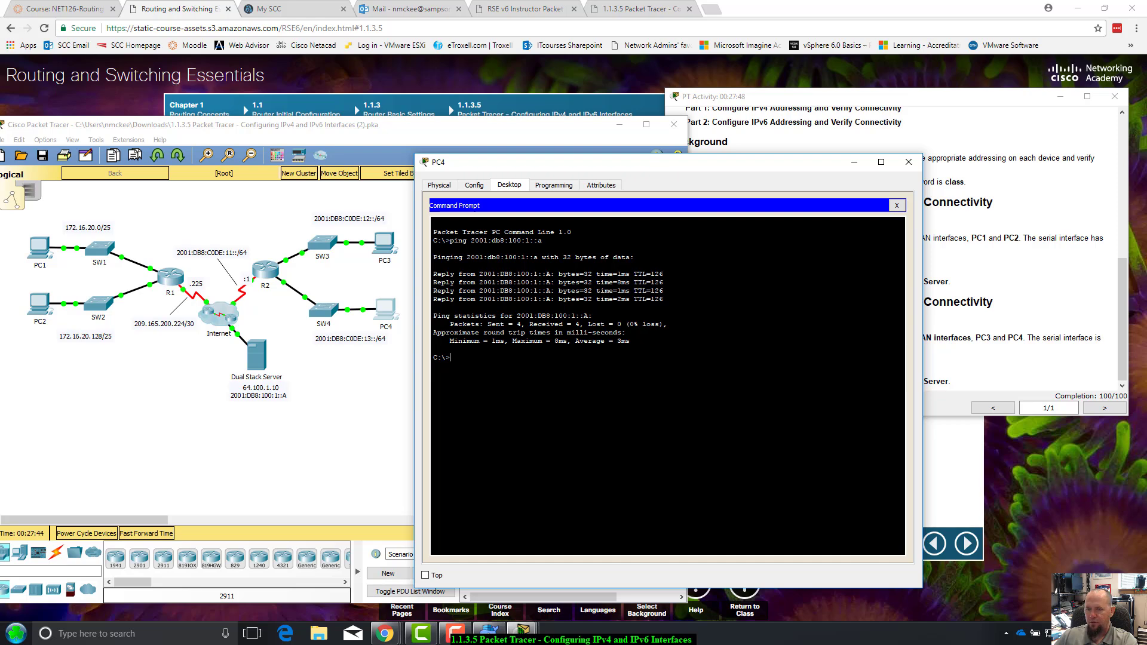
{"action": "key", "text": "Up"}
{"action": "key", "text": "BackSpace"}
{"action": "key", "text": "BackSpace"}
{"action": "key", "text": "BackSpace"}
{"action": "key", "text": "BackSpace"}
{"action": "key", "text": "BackSpace"}
{"action": "key", "text": "BackSpace"}
{"action": "key", "text": "BackSpace"}
{"action": "key", "text": "BackSpace"}
{"action": "key", "text": "BackSpace"}
{"action": "key", "text": "BackSpace"}
{"action": "key", "text": "BackSpace"}
{"action": "key", "text": "BackSpace"}
{"action": "key", "text": "BackSpace"}
{"action": "key", "text": "BackSpace"}
{"action": "key", "text": "BackSpace"}
{"action": "key", "text": "BackSpace"}
{"action": "key", "text": "BackSpace"}
{"action": "key", "text": "BackSpace"}
{"action": "key", "text": "BackSpace"}
{"action": "key", "text": "BackSpace"}
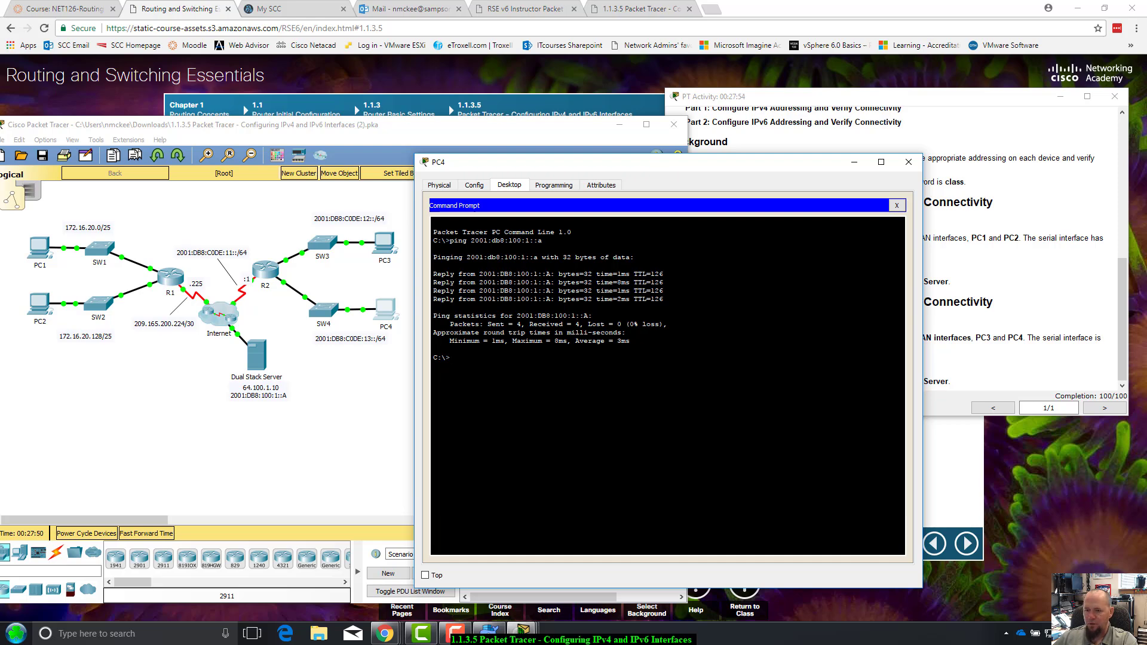
{"action": "key", "text": "Up"}
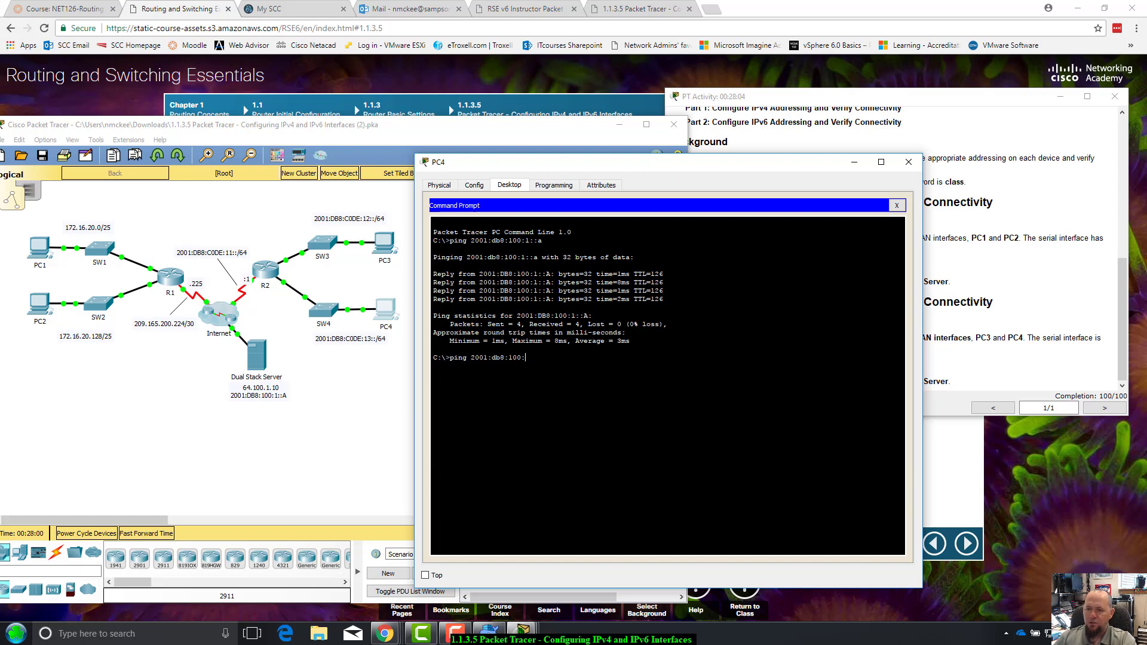
Ping PC3 at 2001:db8:c0de:12::a from PC4 after a failed ::/64 attempt, then close PC4
{"action": "key", "text": "BackSpace"}
{"action": "key", "text": "BackSpace"}
{"action": "key", "text": "BackSpace"}
{"action": "key", "text": "BackSpace"}
{"action": "key", "text": "BackSpace"}
{"action": "key", "text": "BackSpace"}
{"action": "type", "text": "8:c0de"}
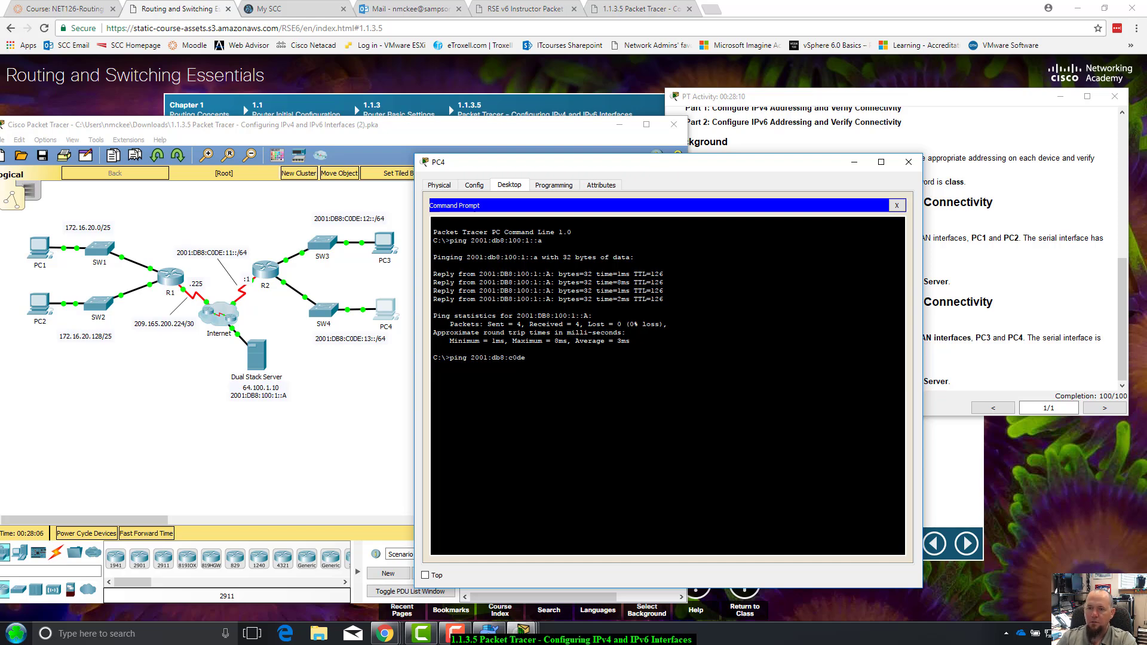
{"action": "type", "text": ":12::/"}
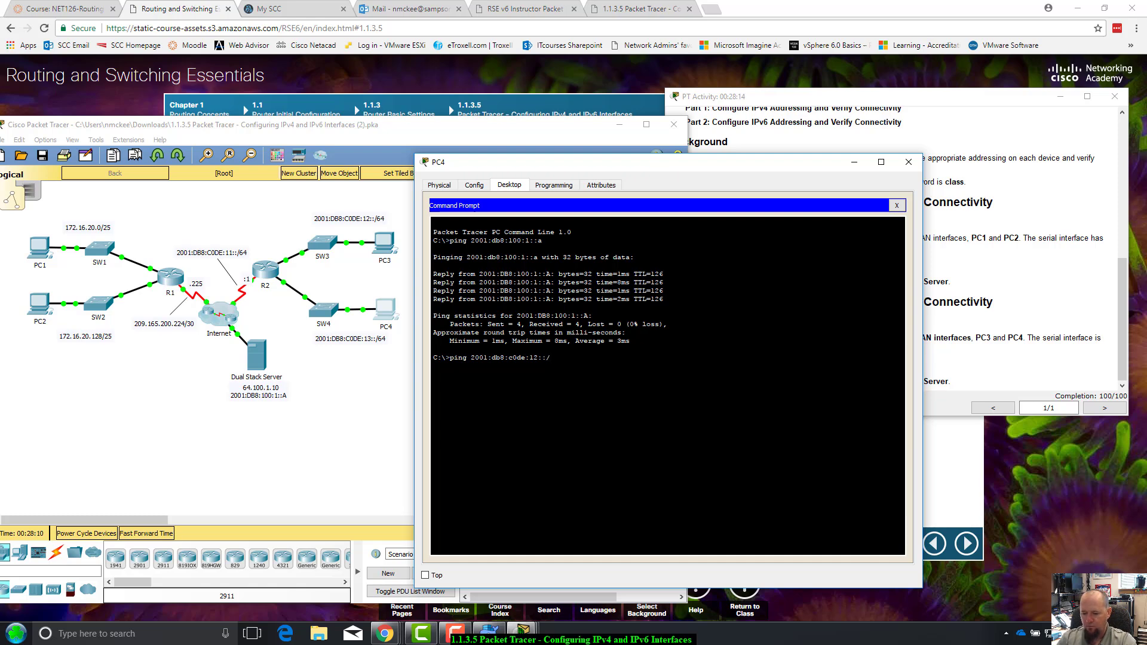
{"action": "type", "text": "64"}
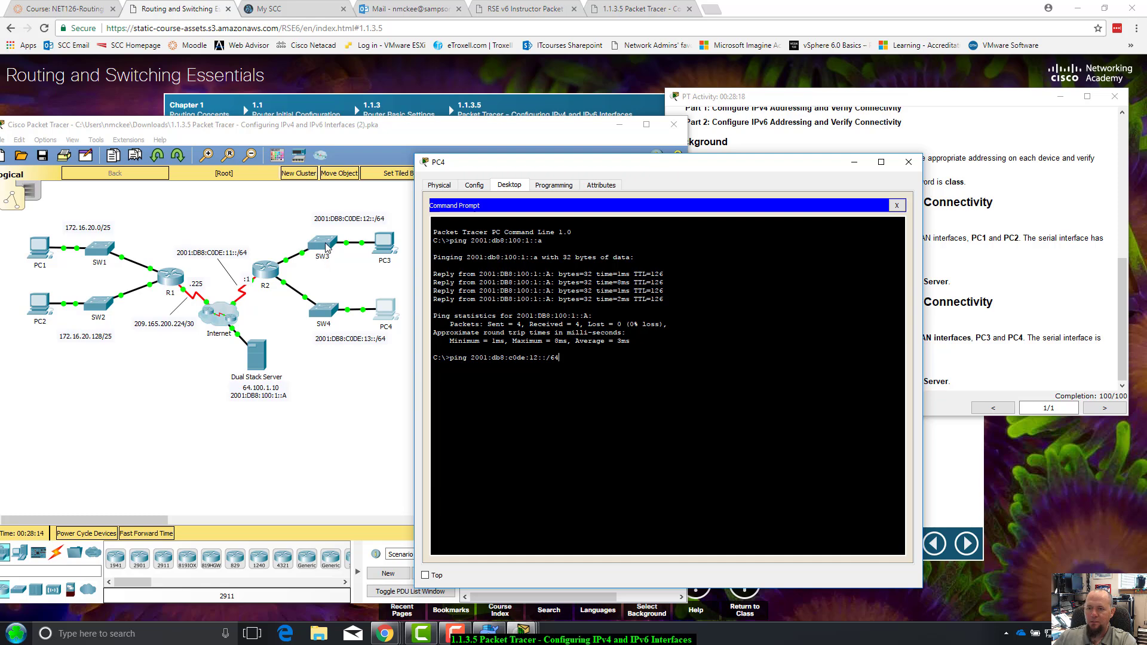
{"action": "key", "text": "Return"}
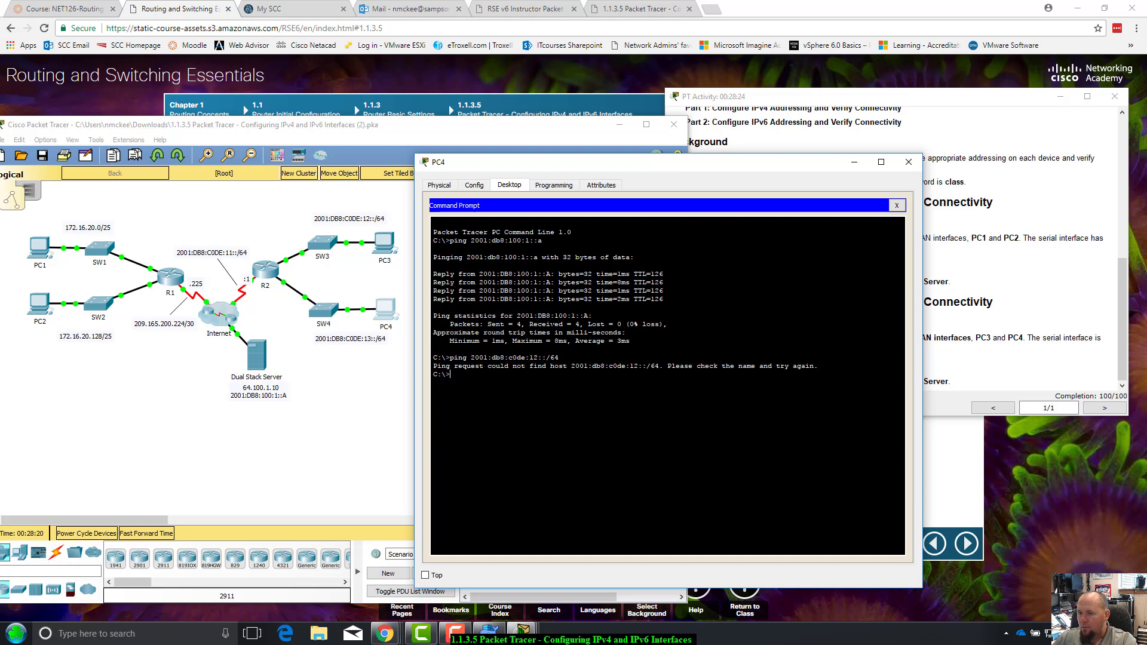
{"action": "key", "text": "Up"}
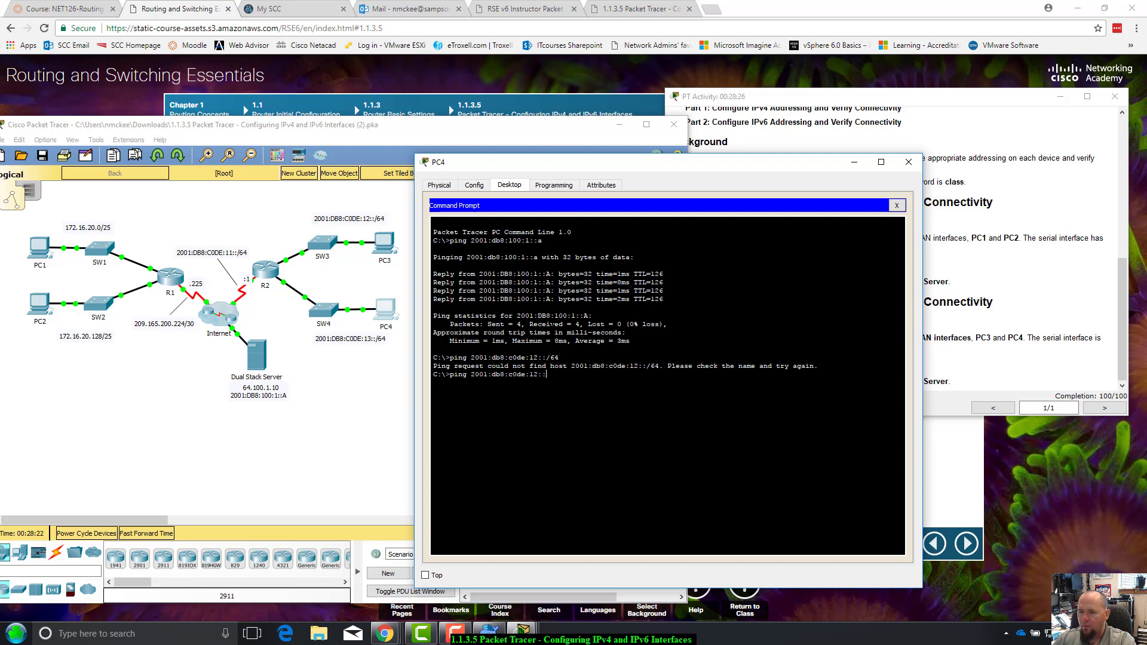
{"action": "type", "text": "a"}
{"action": "key", "text": "Return"}
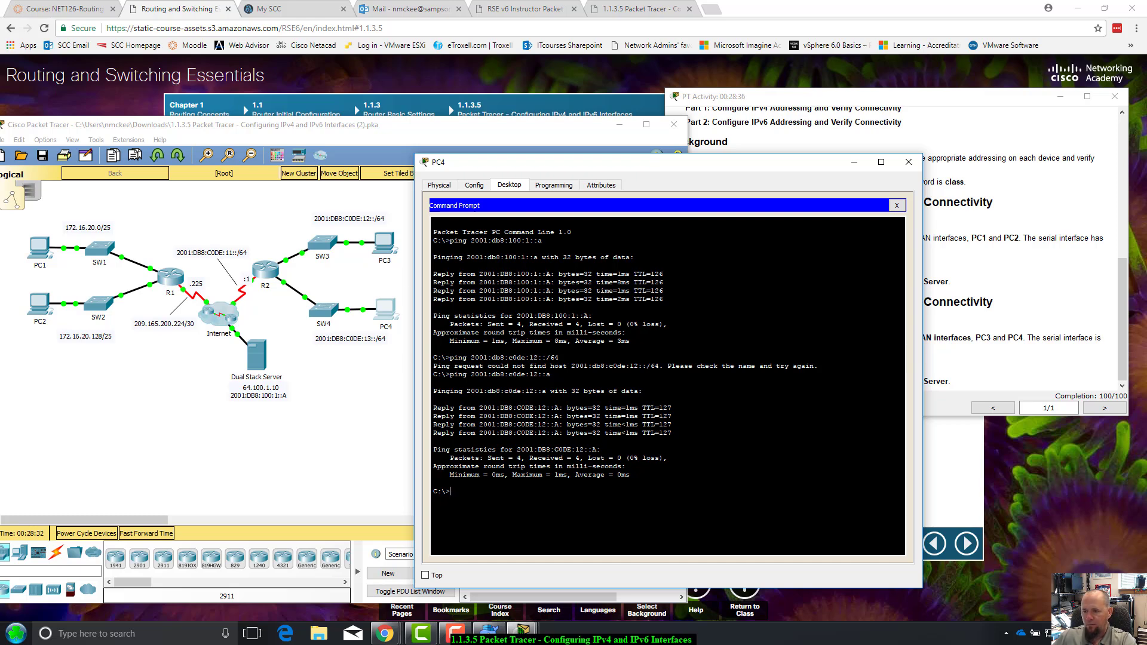
{"action": "key", "text": "Up"}
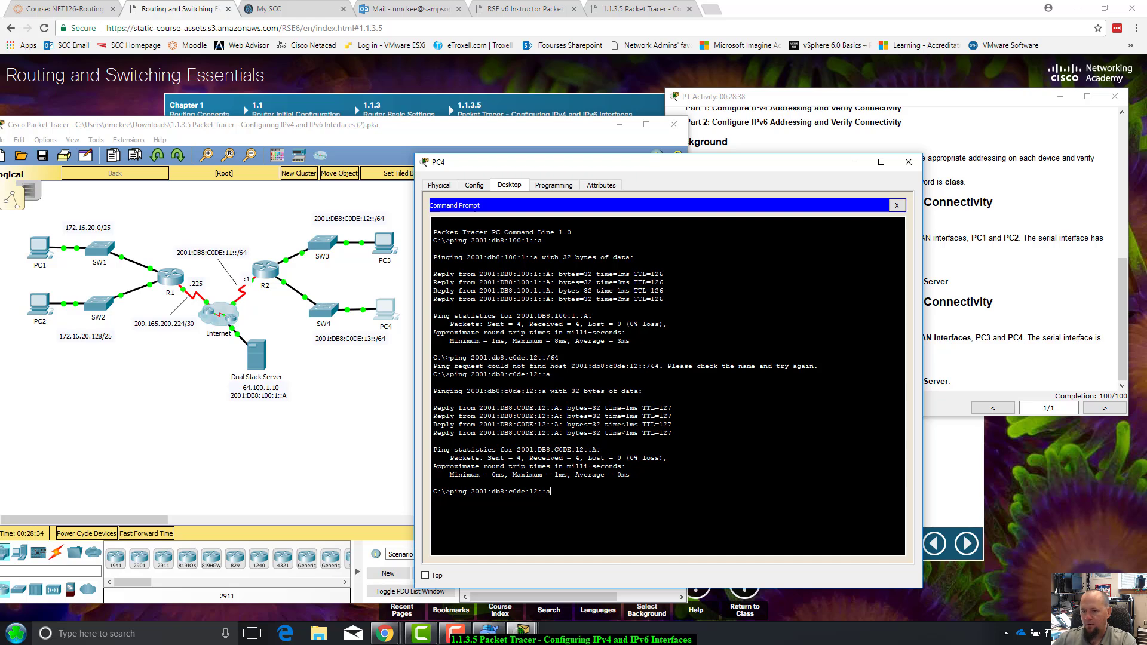
{"action": "left_click", "coordinate": [921, 163]}
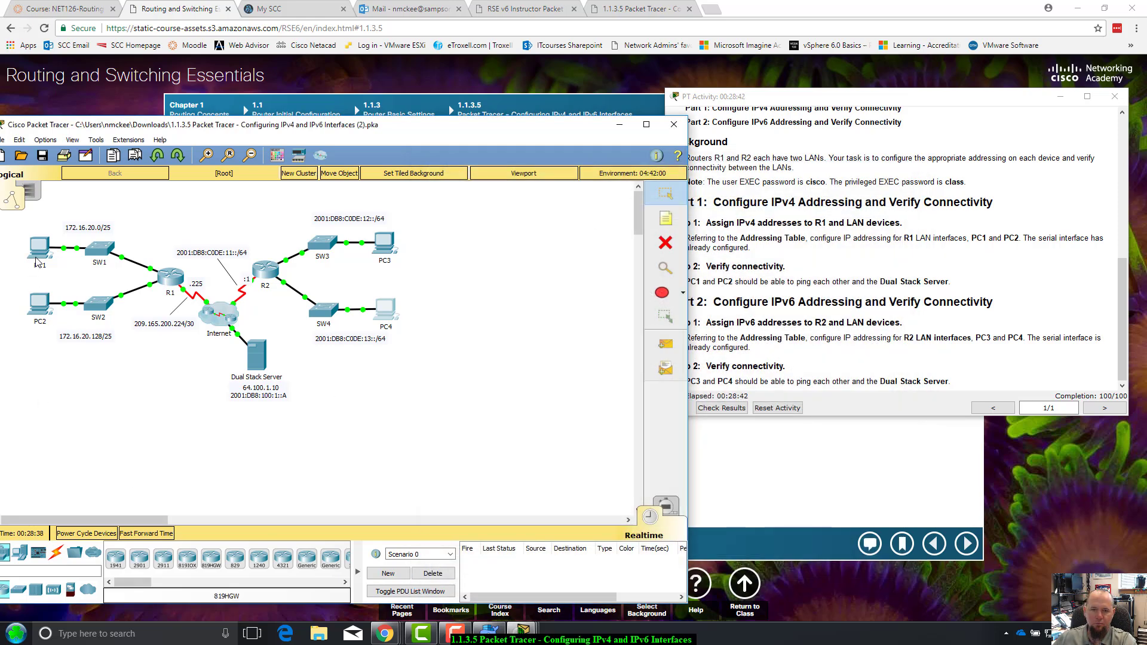
From PC1's command prompt, ping the Dual Stack Server at 64.100.1.10
{"action": "left_click", "coordinate": [37, 258]}
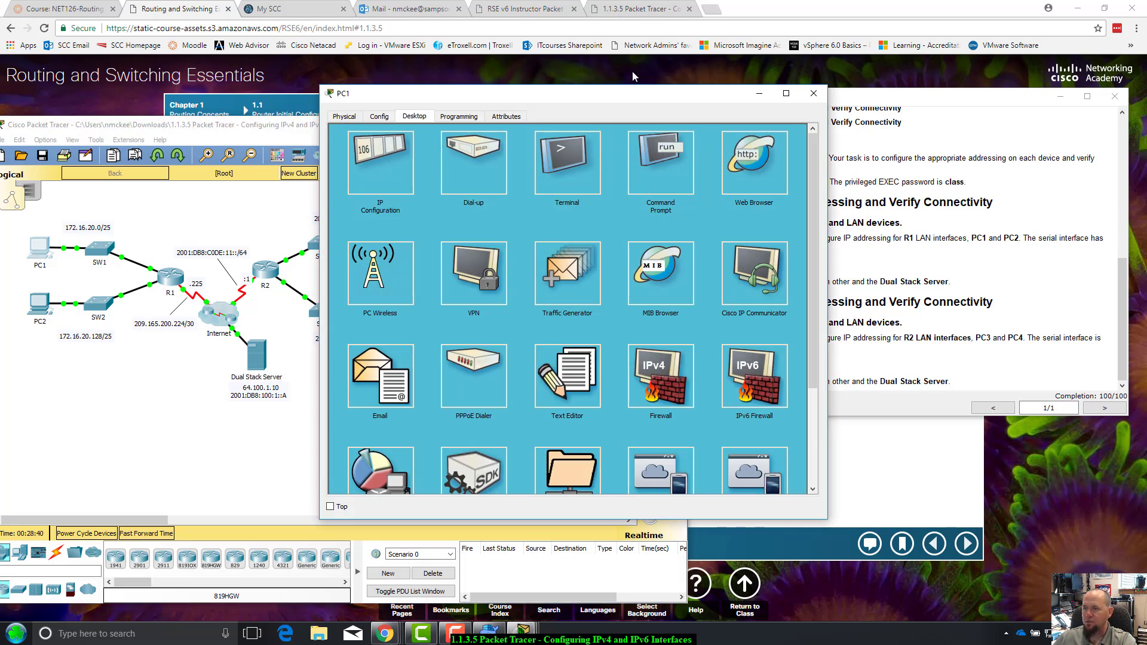
{"action": "left_click_drag", "start_coordinate": [618, 95], "coordinate": [805, 182]}
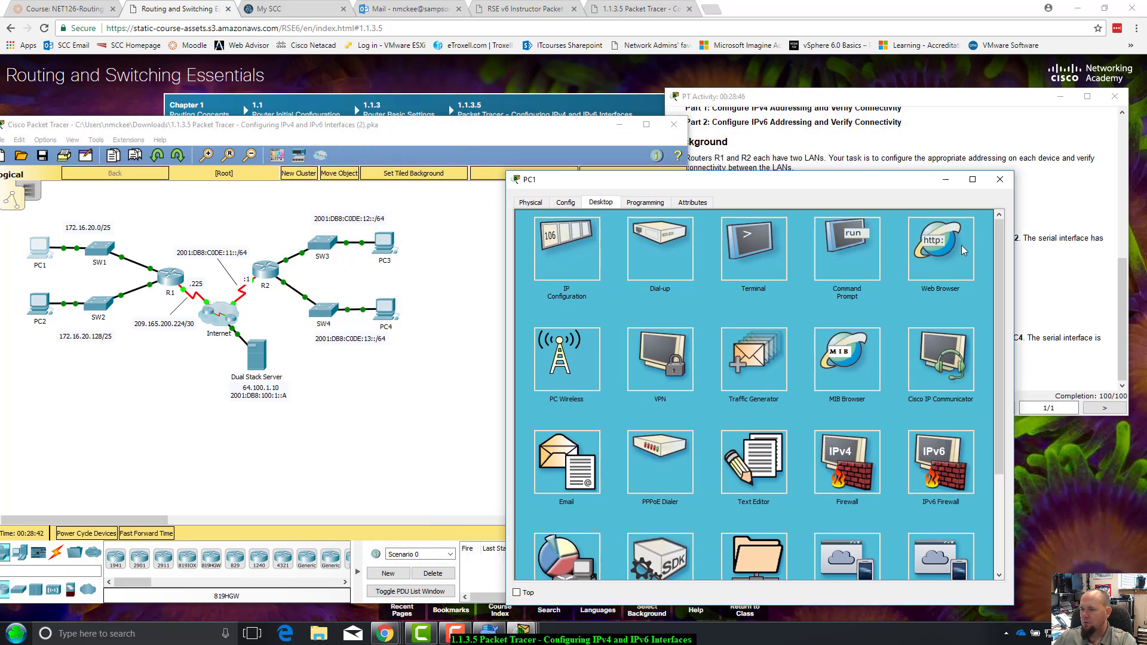
{"action": "left_click", "coordinate": [864, 233]}
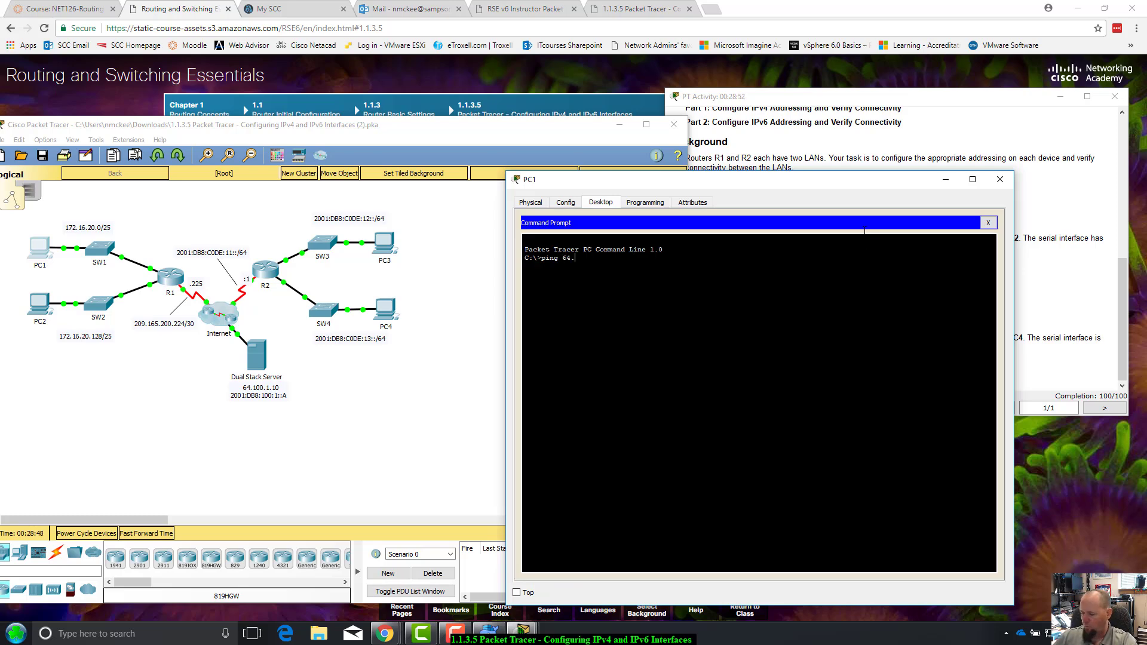
{"action": "type", "text": "ping 64.100.1."}
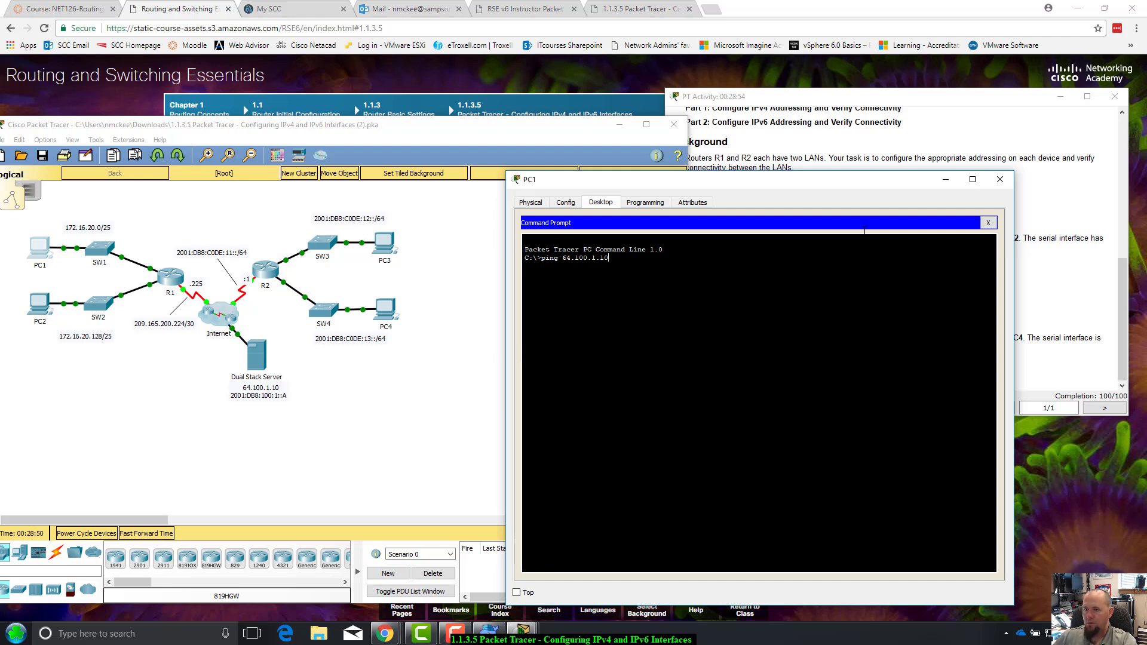
{"action": "type", "text": "10"}
{"action": "key", "text": "Return"}
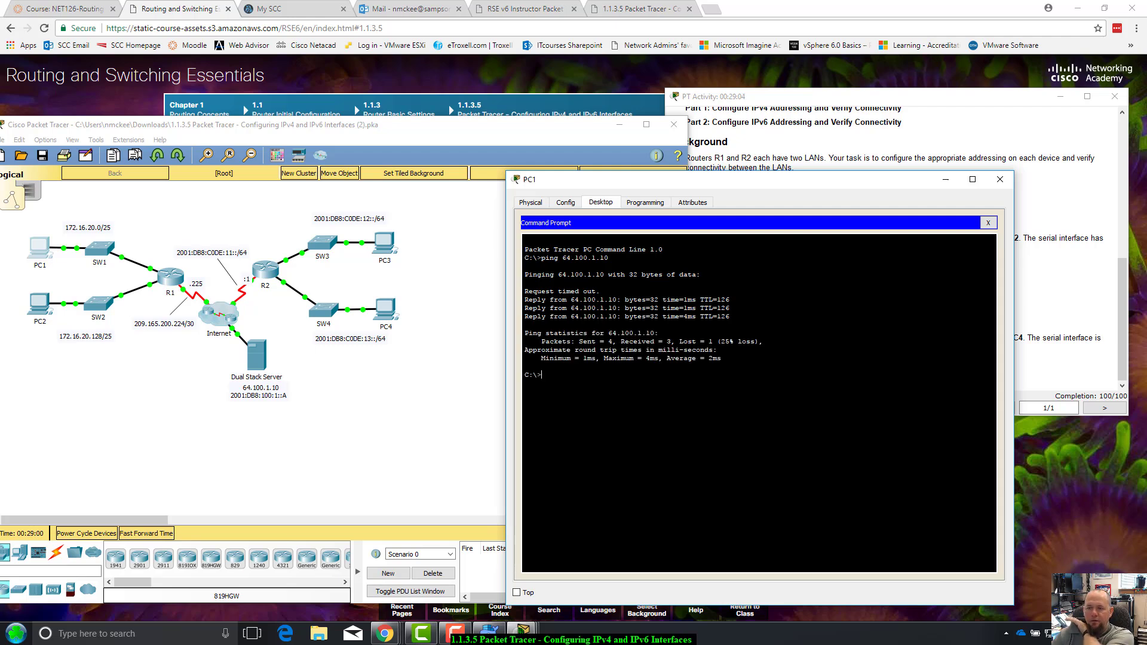
Check the ping output for the one Request timed out line, then recall the last ping command
{"action": "left_click_drag", "start_coordinate": [525, 291], "coordinate": [599, 291]}
{"action": "left_click", "coordinate": [525, 282]}
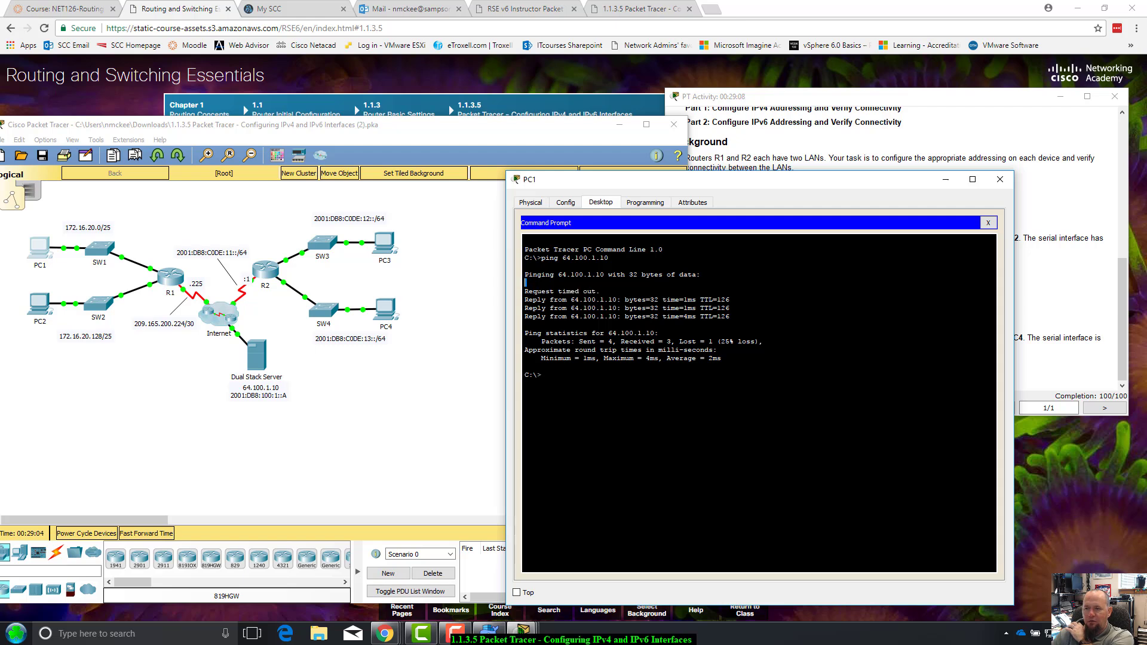
{"action": "left_click_drag", "start_coordinate": [526, 282], "coordinate": [600, 292]}
{"action": "left_click", "coordinate": [600, 291]}
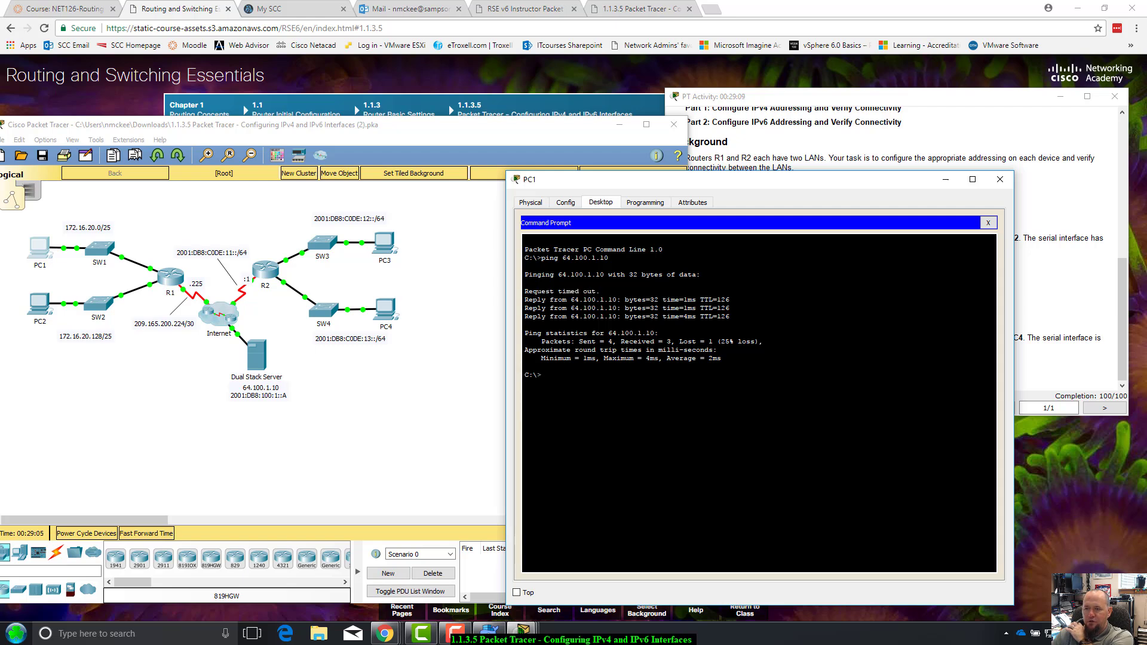
{"action": "left_click_drag", "start_coordinate": [526, 286], "coordinate": [600, 292]}
{"action": "left_click", "coordinate": [600, 291]}
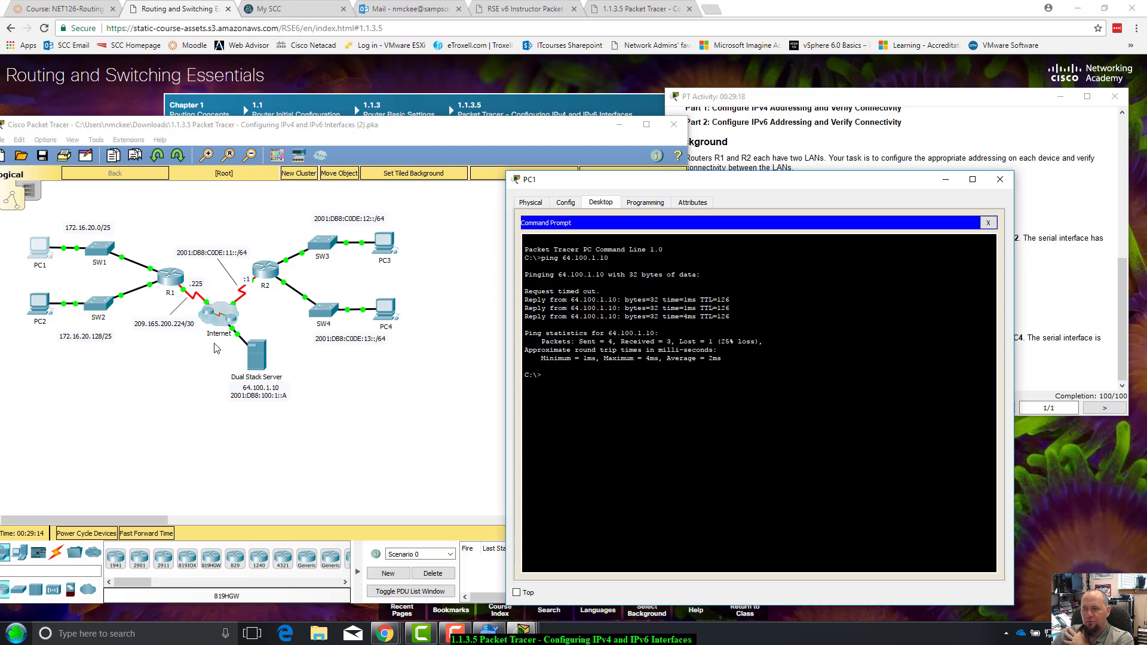
{"action": "left_click_drag", "start_coordinate": [796, 188], "coordinate": [771, 178]}
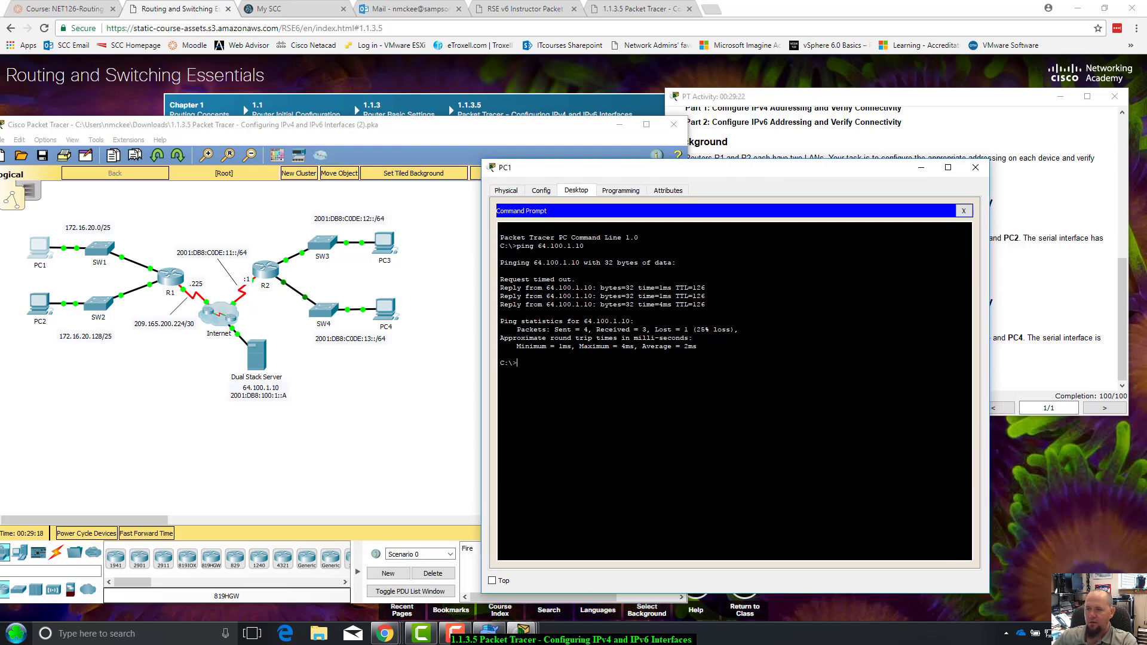
{"action": "key", "text": "Up"}
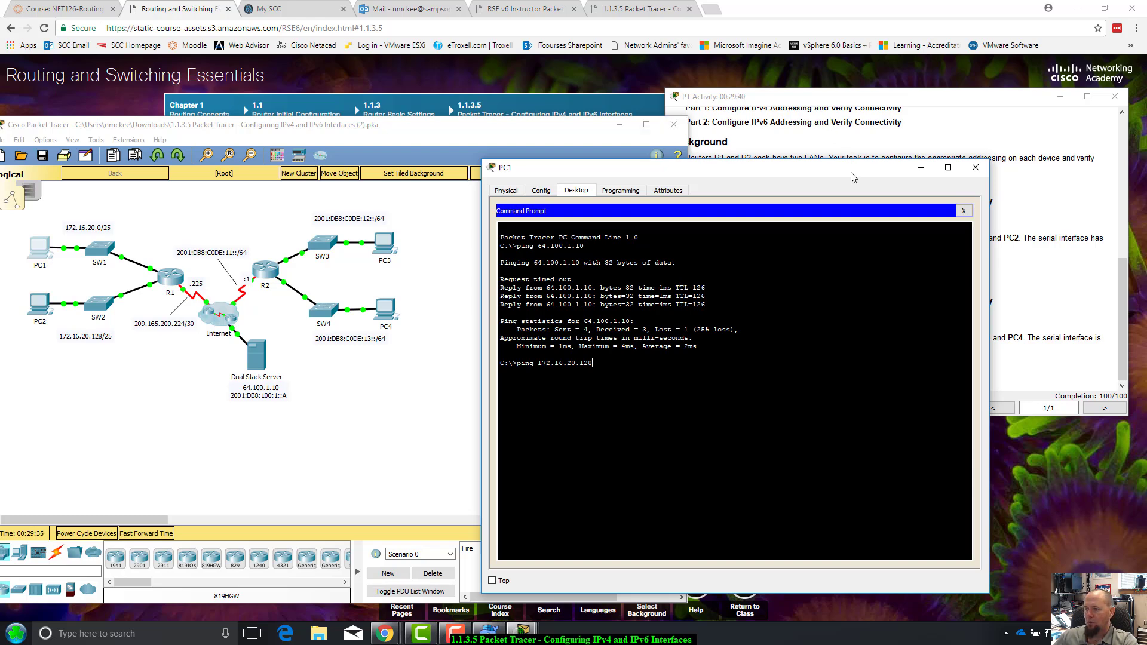
Check PC2's address in the Addressing Table, then ping 172.16.20.138 from PC1
{"action": "left_click_drag", "start_coordinate": [851, 169], "coordinate": [687, 216]}
{"action": "left_click", "coordinate": [1015, 221]}
{"action": "scroll", "coordinate": [1018, 216], "scroll_direction": "up", "scroll_amount": 5}
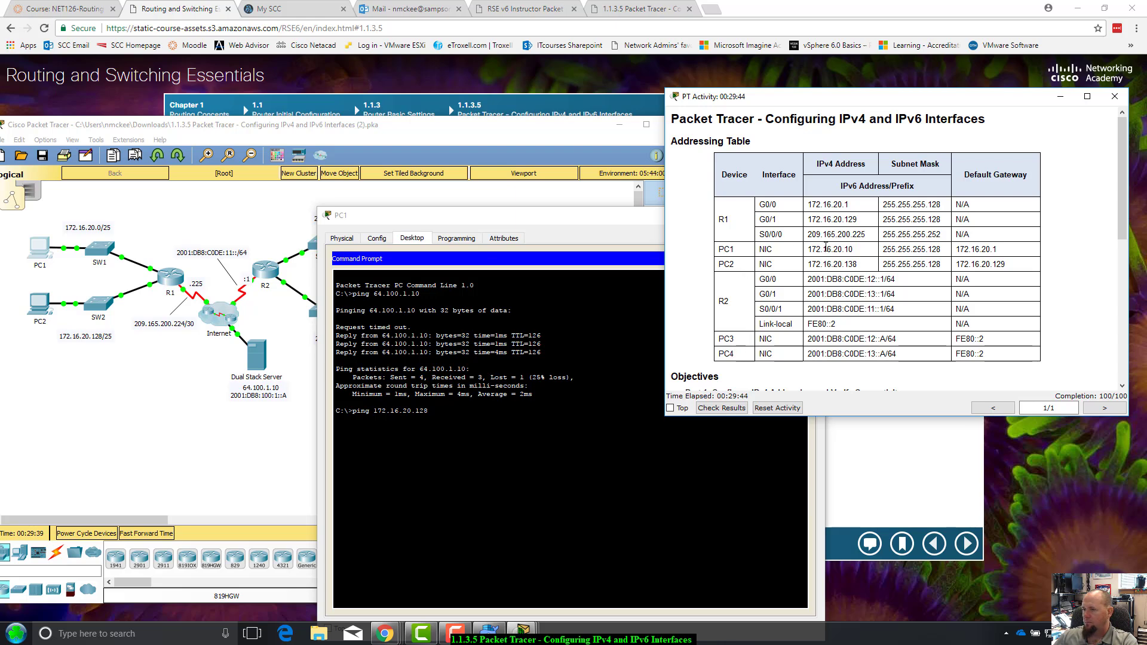
{"action": "left_click", "coordinate": [561, 412]}
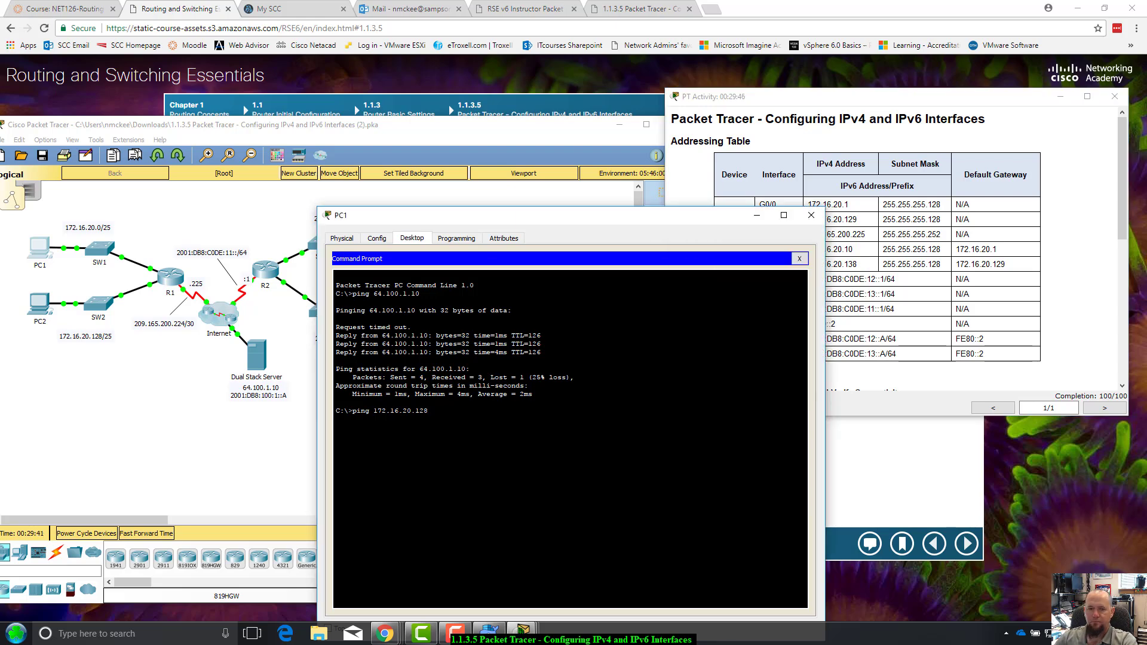
{"action": "key", "text": "BackSpace"}
{"action": "key", "text": "BackSpace"}
{"action": "type", "text": "38"}
{"action": "key", "text": "Return"}
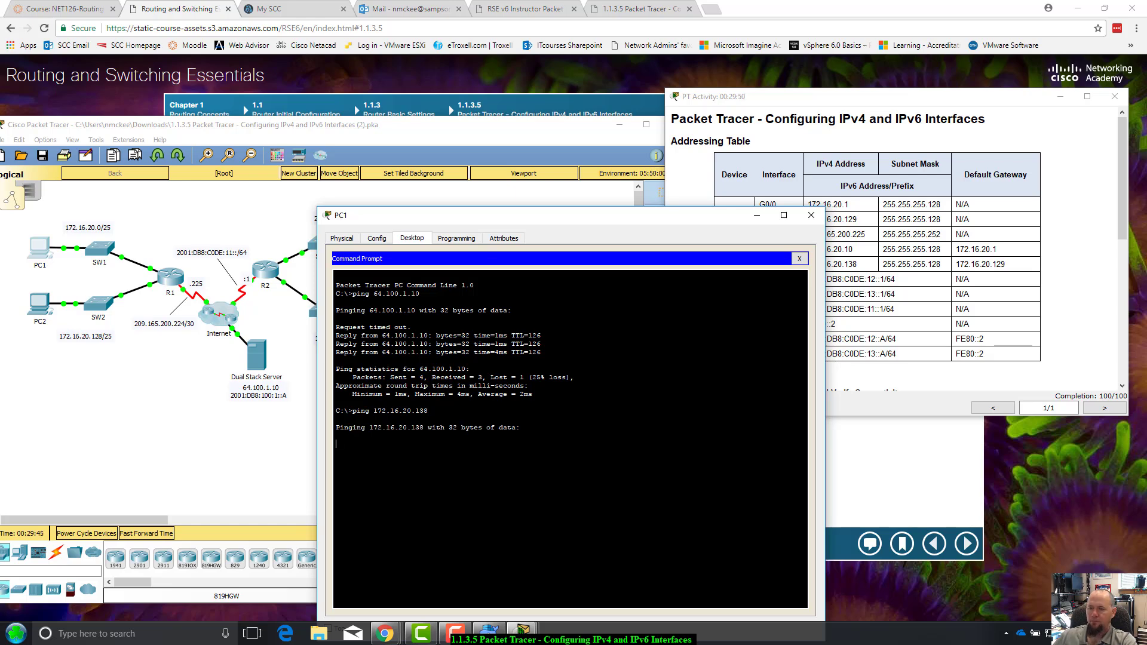
Review the ping replies and statistics, then rerun the ping to 172.16.20.138 for 4/4 replies
{"action": "left_click_drag", "start_coordinate": [577, 223], "coordinate": [574, 230]}
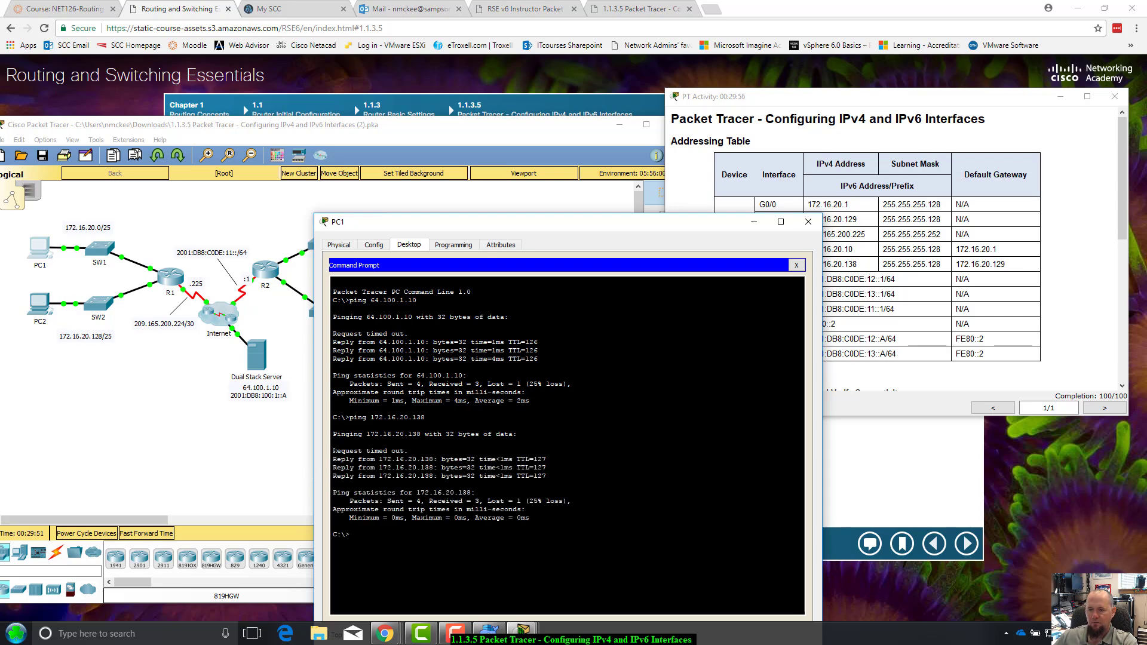
{"action": "left_click_drag", "start_coordinate": [333, 449], "coordinate": [546, 468]}
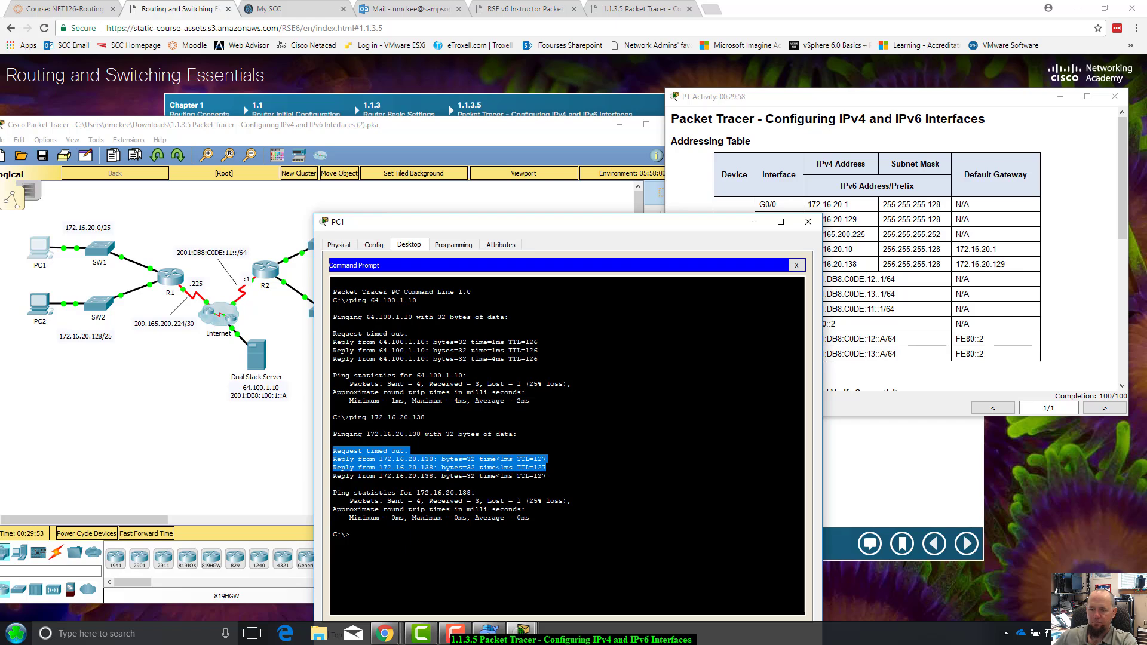
{"action": "left_click", "coordinate": [333, 483]}
{"action": "left_click_drag", "start_coordinate": [333, 450], "coordinate": [546, 475]}
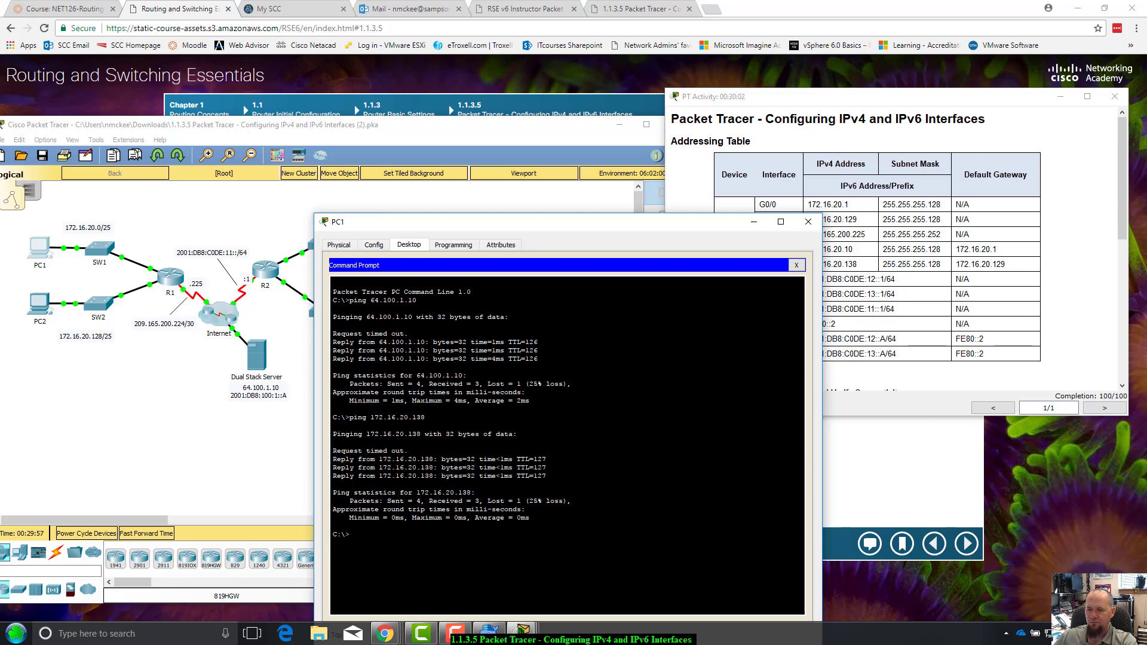
{"action": "left_click_drag", "start_coordinate": [546, 476], "coordinate": [487, 500]}
{"action": "left_click_drag", "start_coordinate": [572, 501], "coordinate": [529, 517]}
{"action": "key", "text": "Up"}
{"action": "key", "text": "Return"}
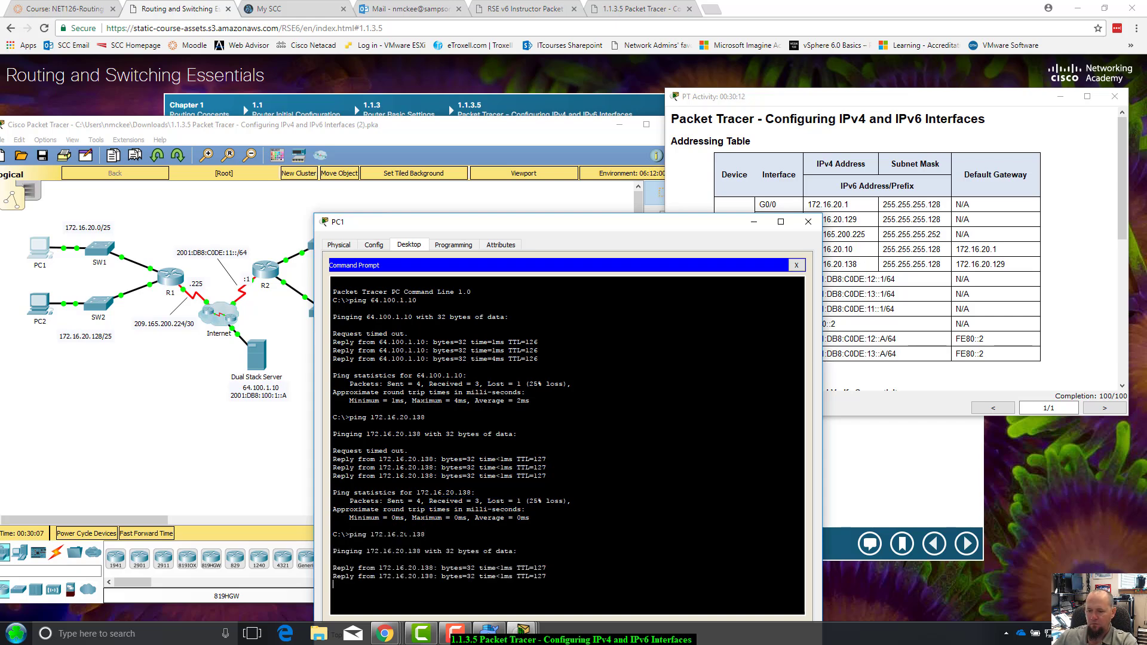
{"action": "left_click_drag", "start_coordinate": [635, 221], "coordinate": [656, 169]}
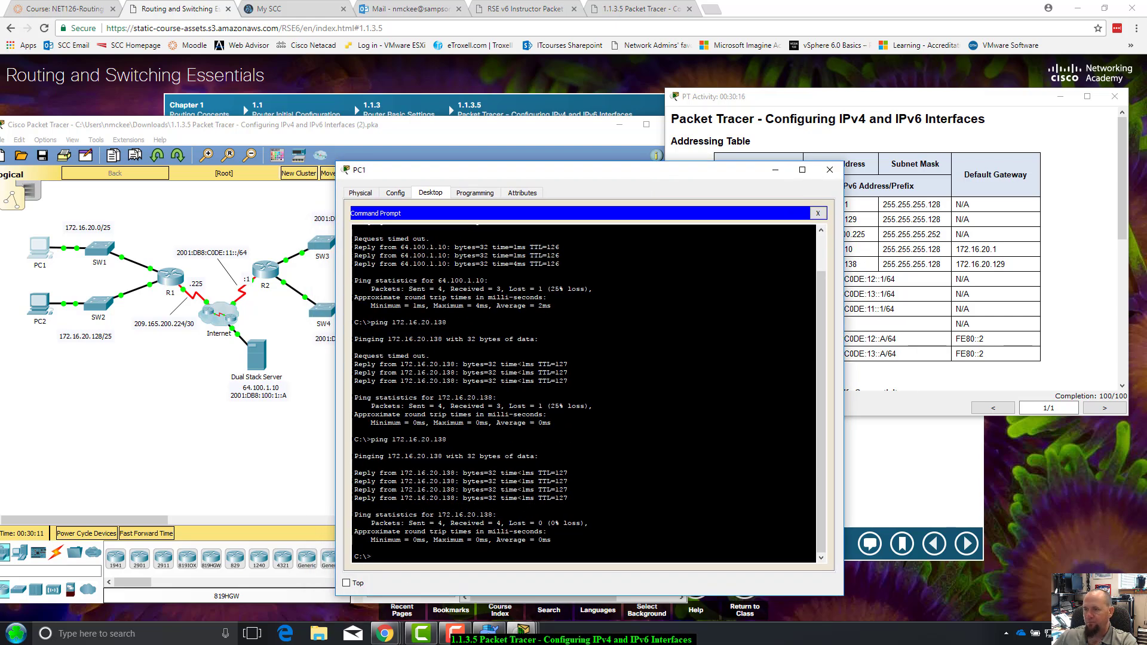
{"action": "left_click_drag", "start_coordinate": [704, 177], "coordinate": [660, 228]}
Close PC1's window and bring the activity instructions window to the screen middle
{"action": "left_click", "coordinate": [786, 222]}
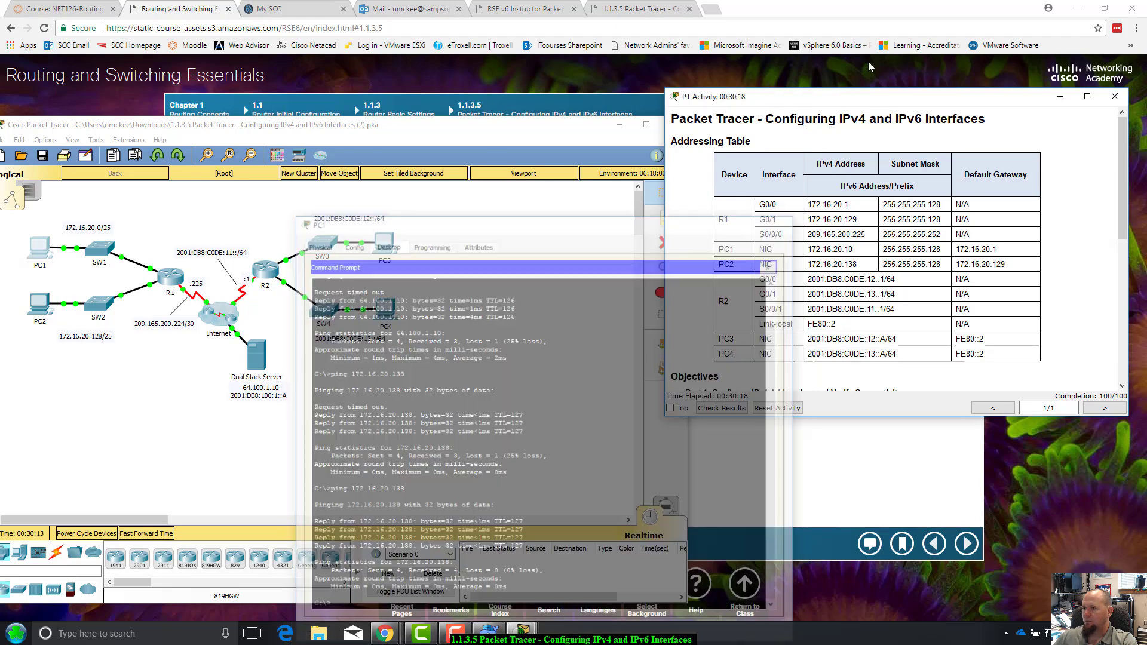
{"action": "left_click_drag", "start_coordinate": [899, 101], "coordinate": [507, 176]}
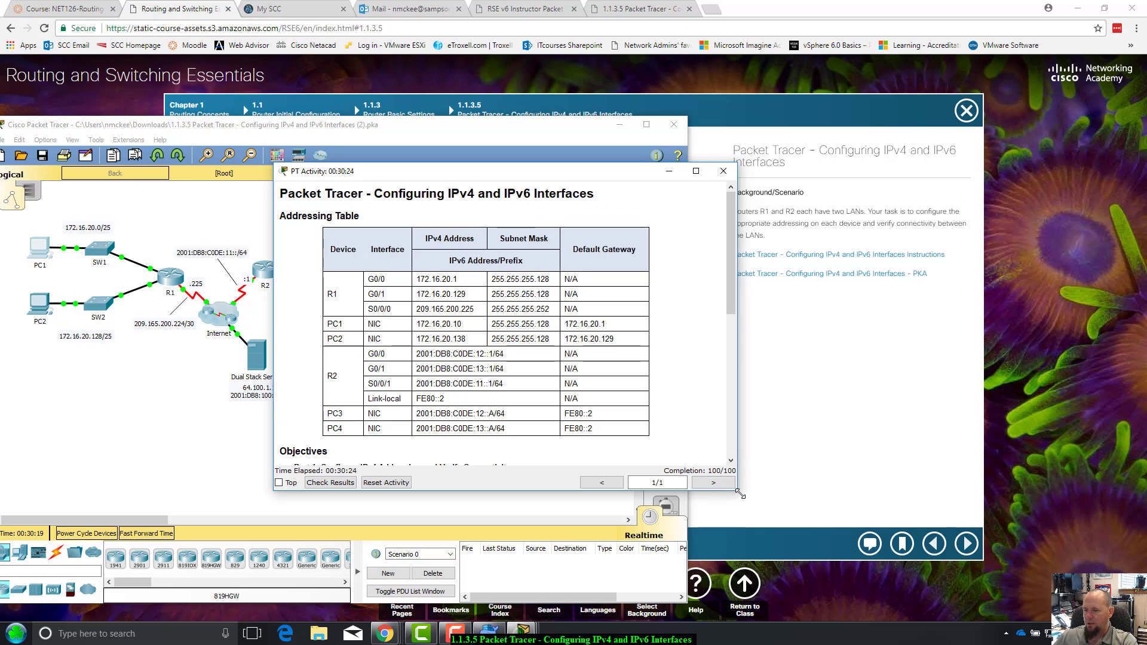
{"action": "left_click_drag", "start_coordinate": [740, 493], "coordinate": [789, 529]}
{"action": "scroll", "coordinate": [672, 433], "scroll_direction": "down", "scroll_amount": 3}
{"action": "scroll", "coordinate": [675, 431], "scroll_direction": "up", "scroll_amount": 3}
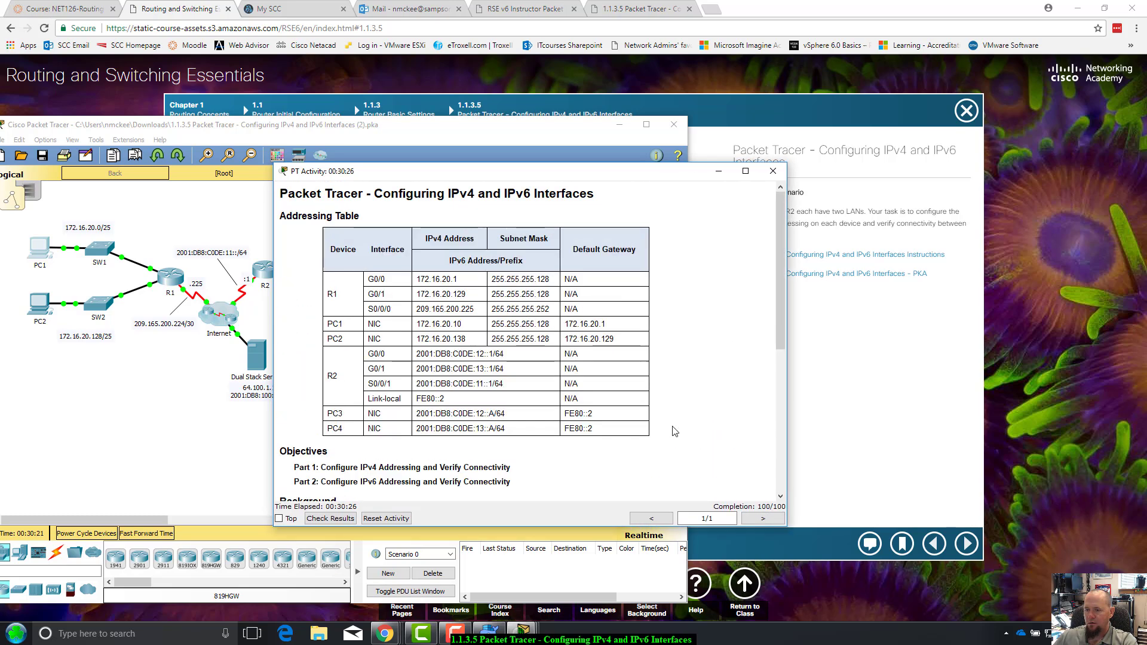
Check Results, review the Assessment Items showing 100/100 with all 24 correct, and close
{"action": "left_click", "coordinate": [329, 519]}
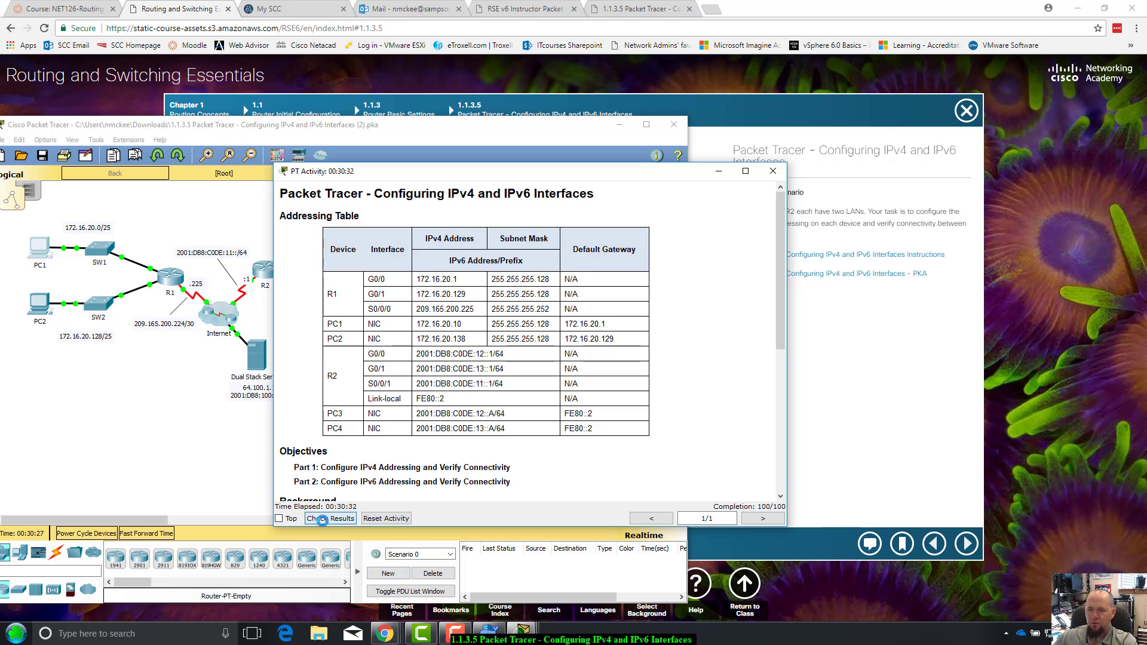
{"action": "left_click_drag", "start_coordinate": [271, 131], "coordinate": [545, 78]}
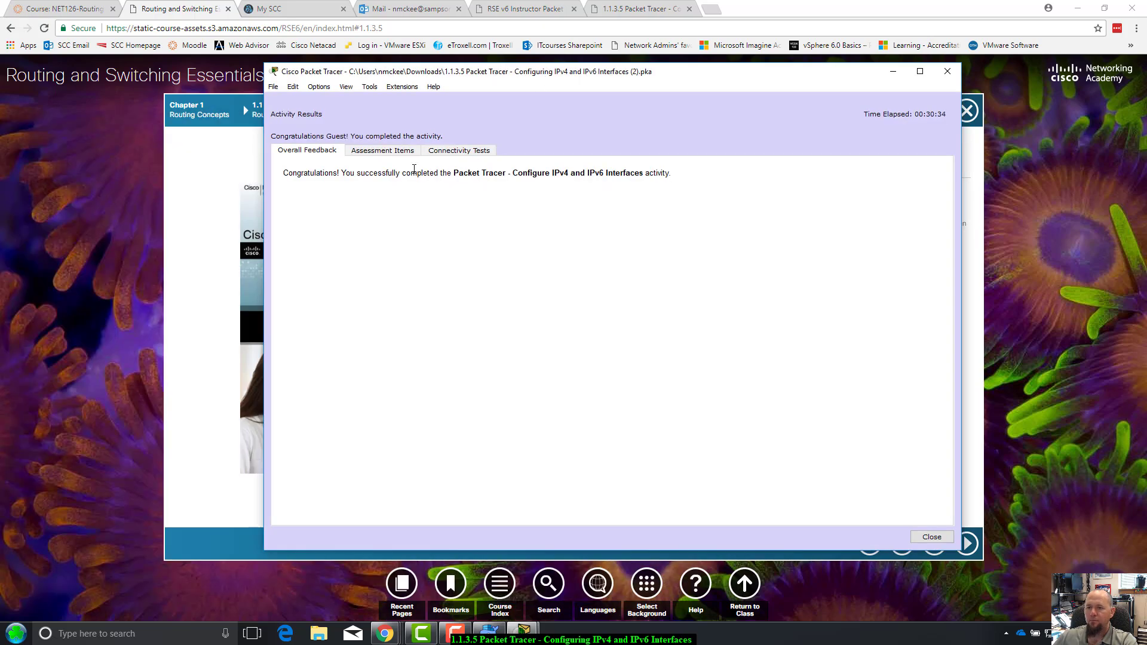
{"action": "left_click", "coordinate": [382, 150]}
{"action": "scroll", "coordinate": [371, 325], "scroll_direction": "down", "scroll_amount": 4}
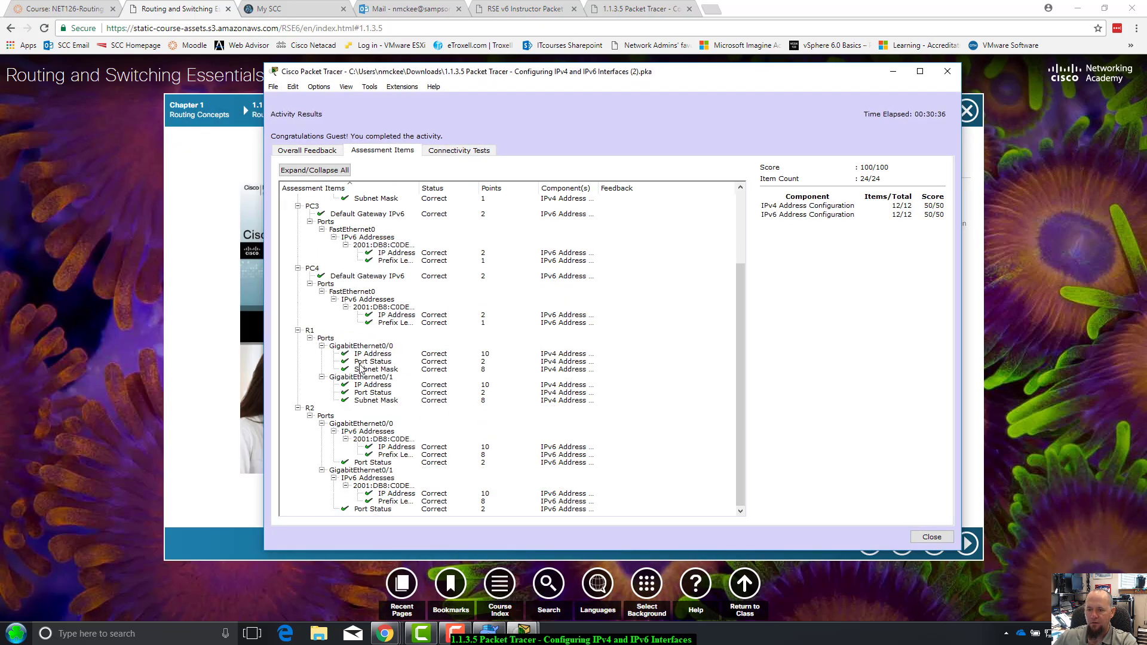
{"action": "scroll", "coordinate": [430, 421], "scroll_direction": "up", "scroll_amount": 2}
{"action": "scroll", "coordinate": [446, 371], "scroll_direction": "down", "scroll_amount": 2}
{"action": "scroll", "coordinate": [380, 403], "scroll_direction": "up", "scroll_amount": 4}
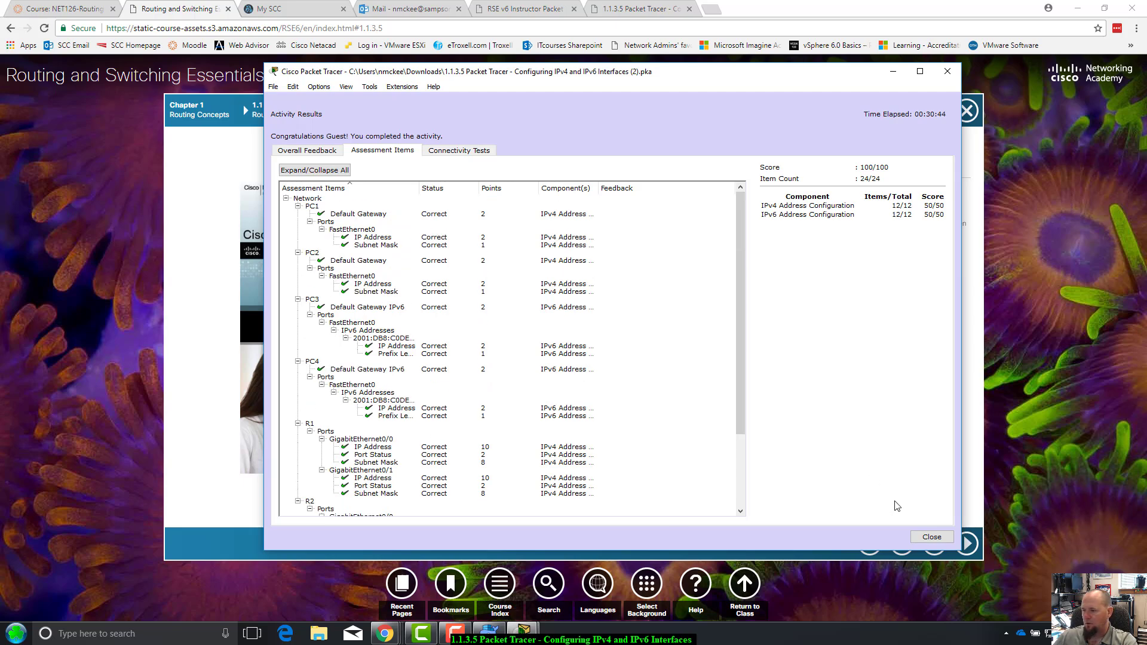
{"action": "left_click", "coordinate": [946, 540]}
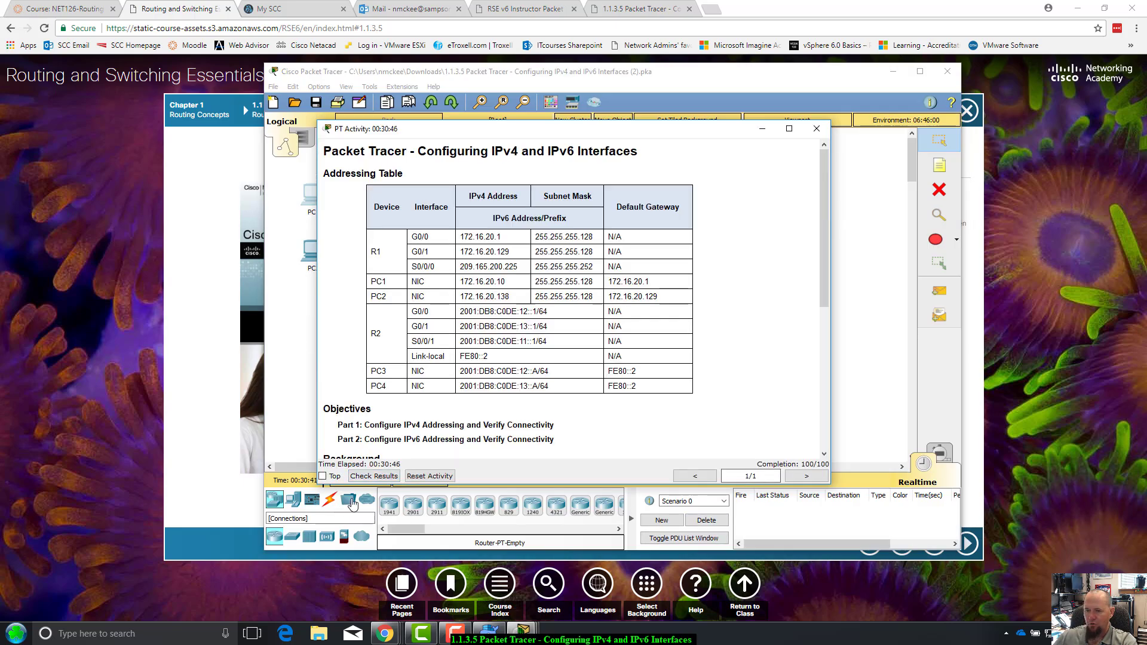
Enlarge the activity instructions window, then launch Word 2016 from the taskbar search
{"action": "left_click_drag", "start_coordinate": [621, 123], "coordinate": [599, 91]}
{"action": "left_click_drag", "start_coordinate": [809, 454], "coordinate": [928, 524]}
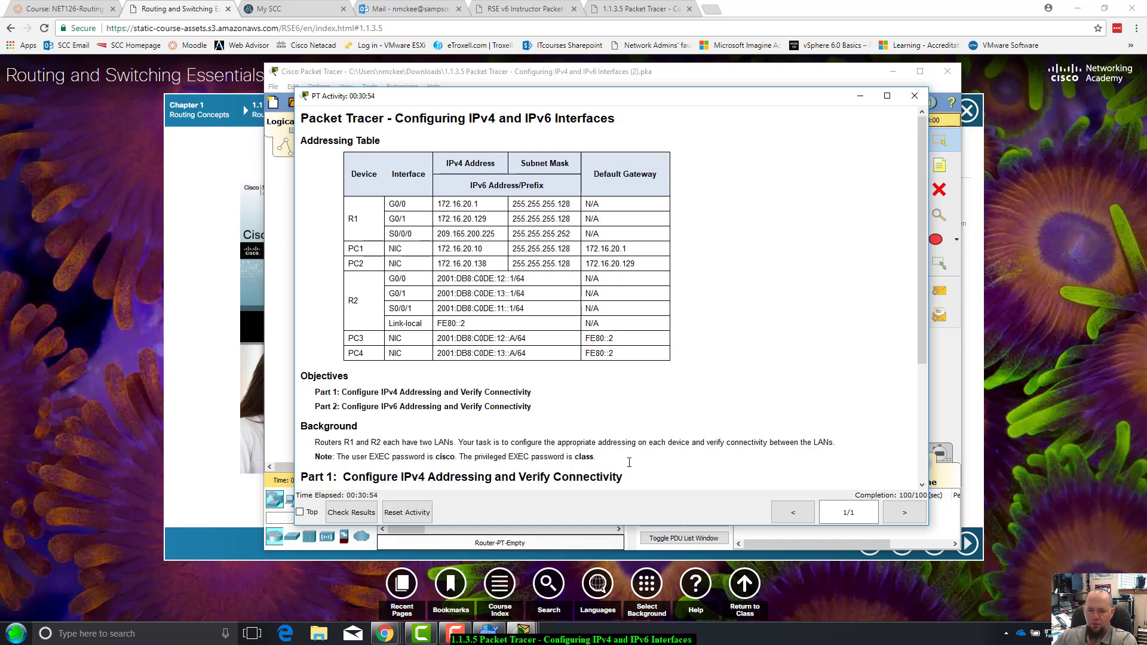
{"action": "left_click", "coordinate": [178, 637]}
{"action": "type", "text": "w"}
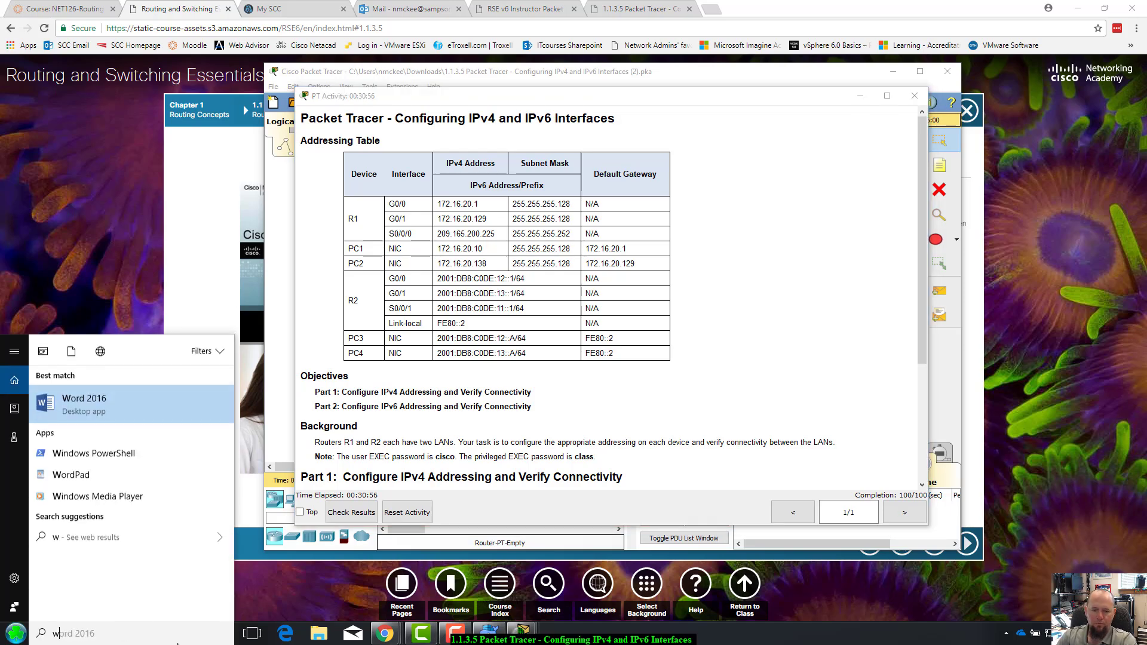
{"action": "type", "text": "ord"}
{"action": "key", "text": "Return"}
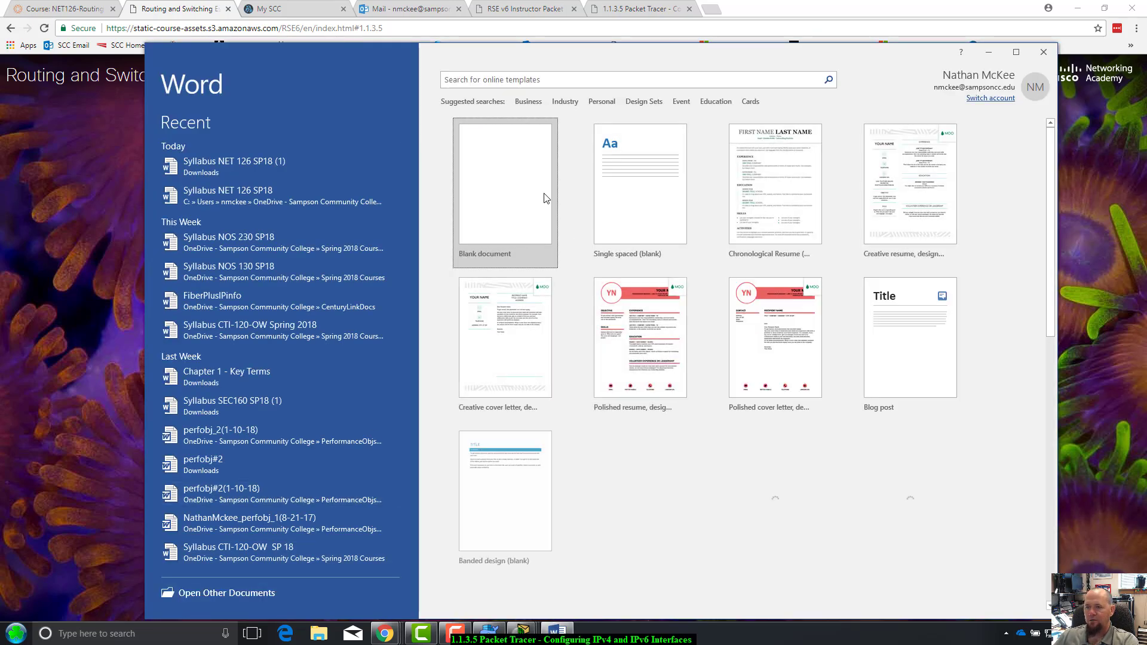
Paste the activity screenshot into a new blank Word document
{"action": "left_click", "coordinate": [537, 196]}
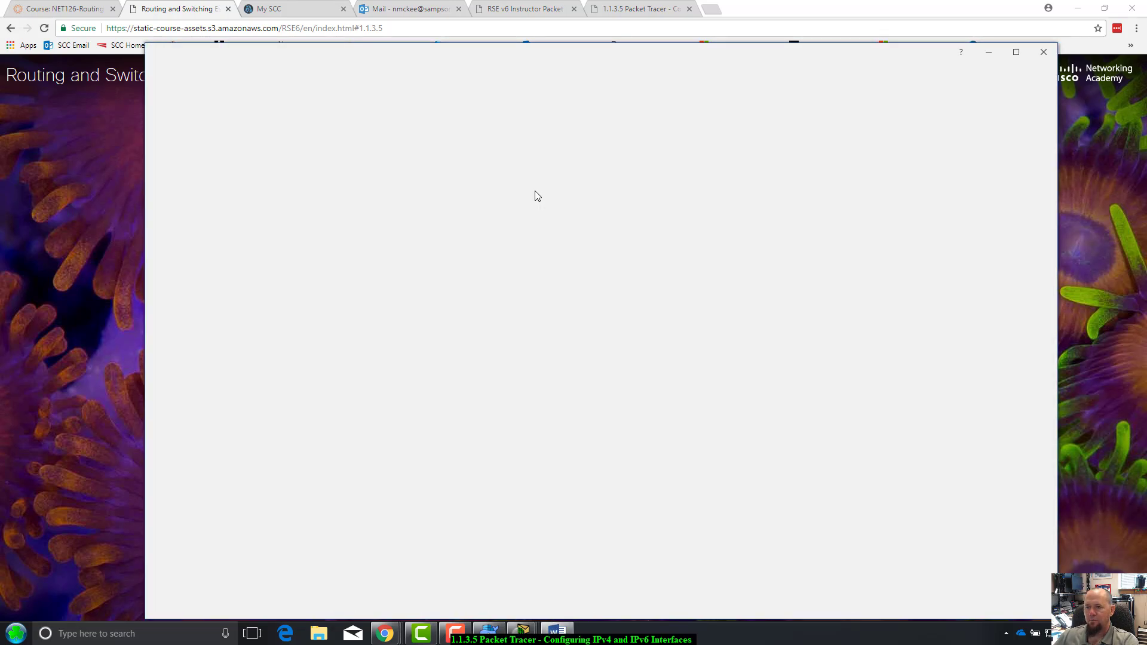
{"action": "key", "text": "ctrl+v"}
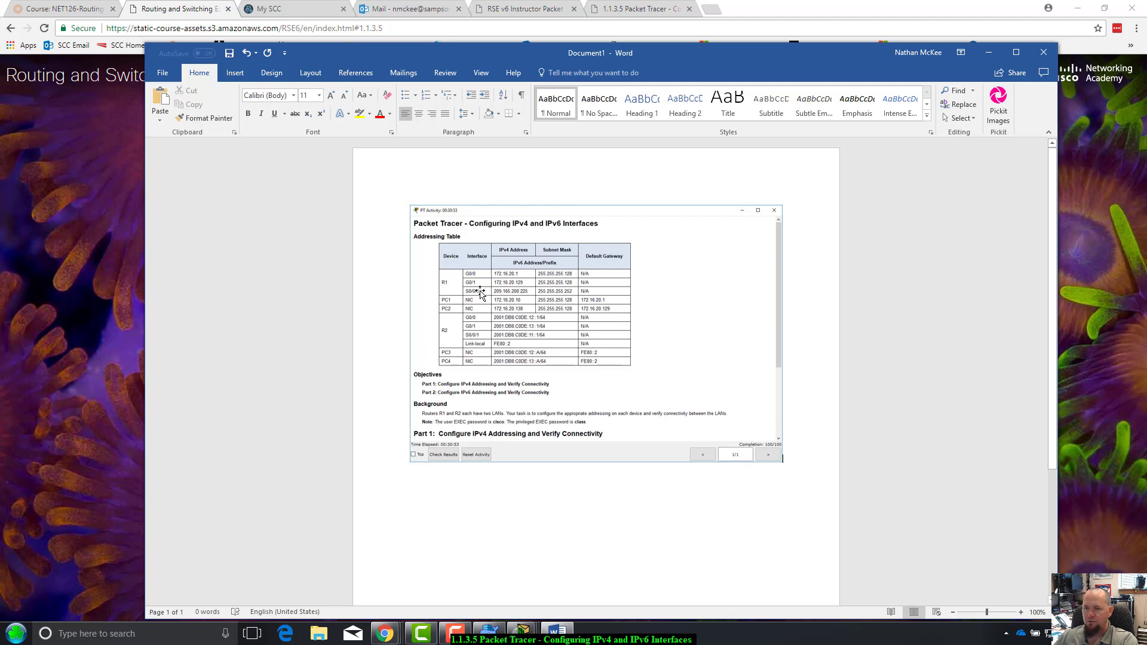
{"action": "left_click", "coordinate": [727, 269]}
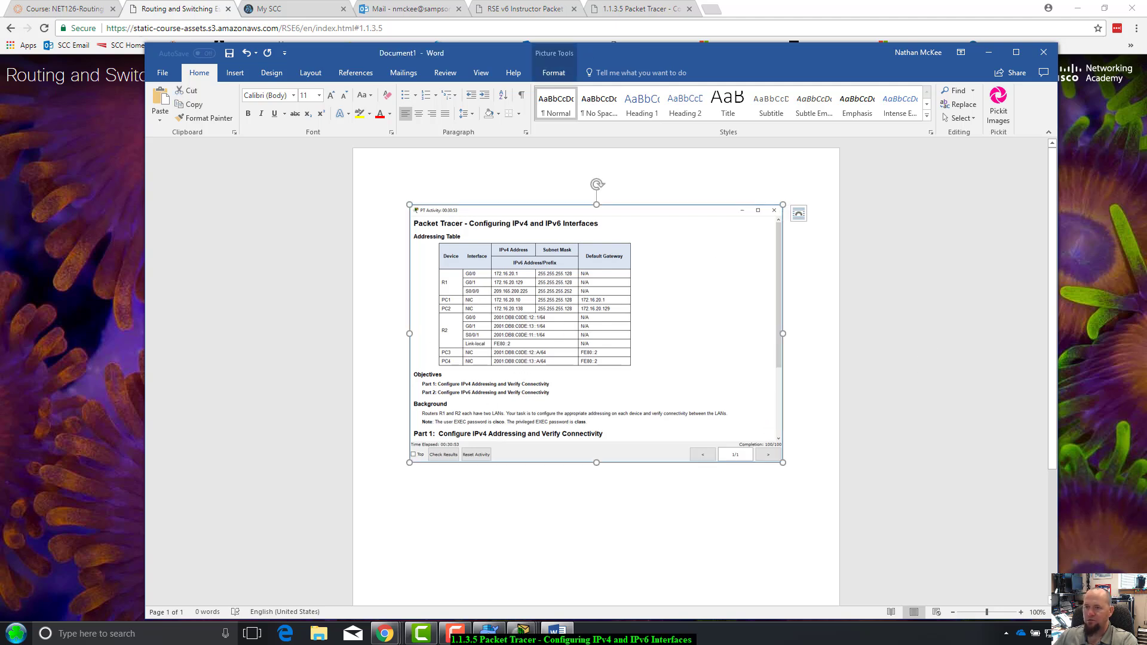
Save the screenshot as a PNG in OneDrive > Spring 2018 Courses > NET126SP18, named with the student's name and 'PT 1.1.'
{"action": "right_click", "coordinate": [657, 265]}
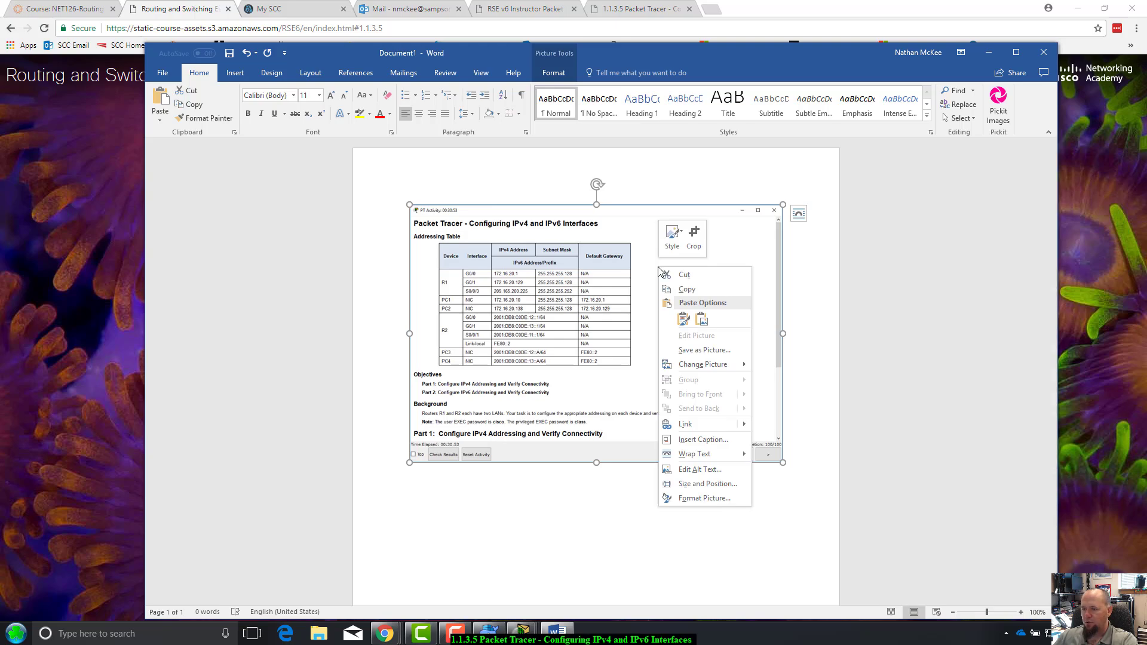
{"action": "left_click", "coordinate": [690, 345]}
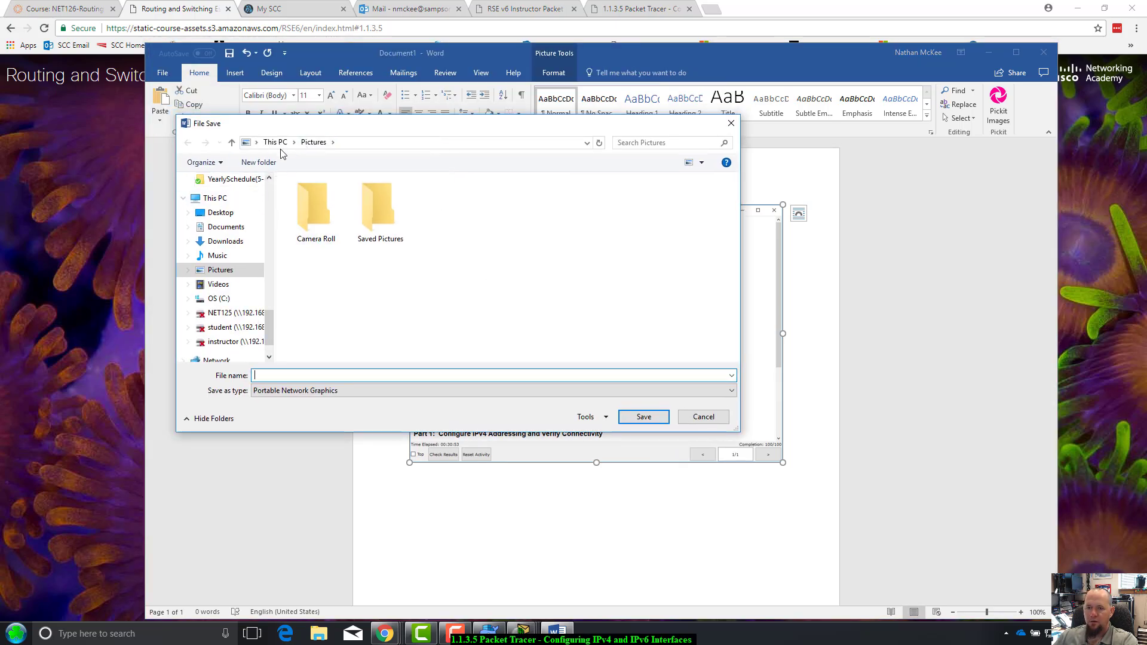
{"action": "scroll", "coordinate": [268, 187], "scroll_direction": "up", "scroll_amount": 10}
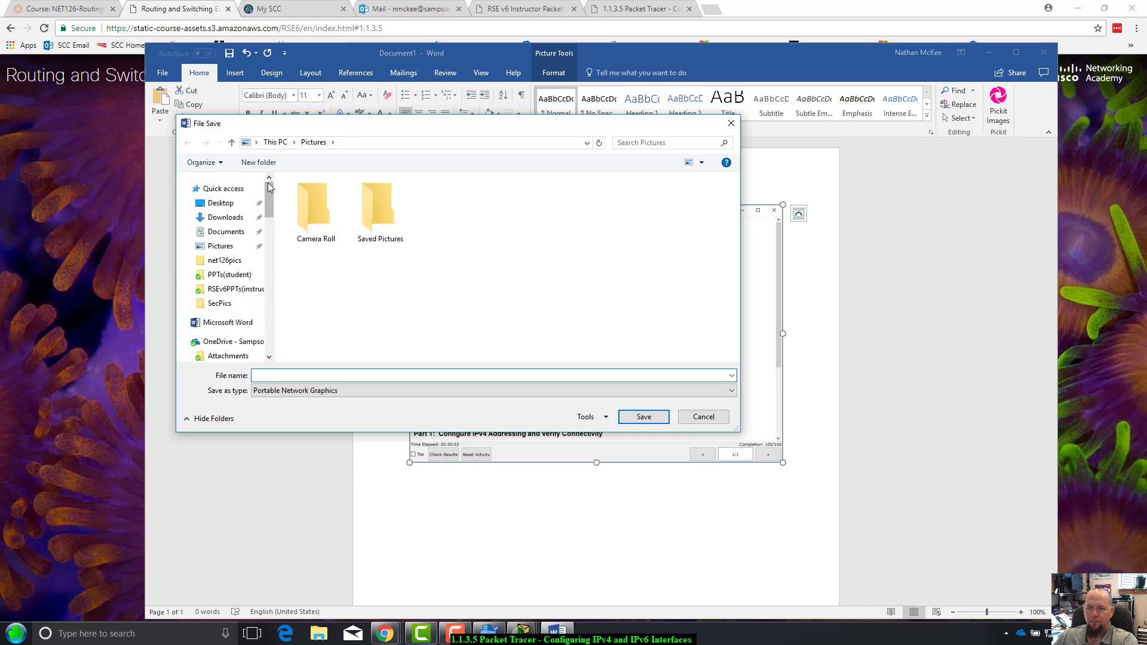
{"action": "left_click", "coordinate": [236, 342]}
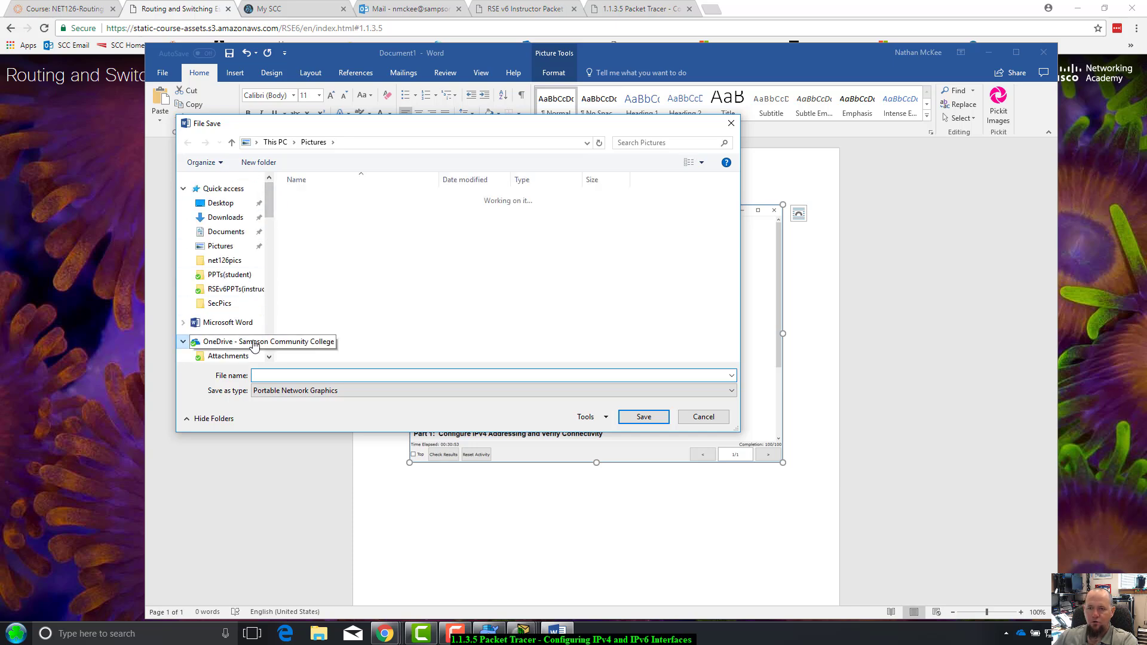
{"action": "scroll", "coordinate": [353, 286], "scroll_direction": "down", "scroll_amount": 3}
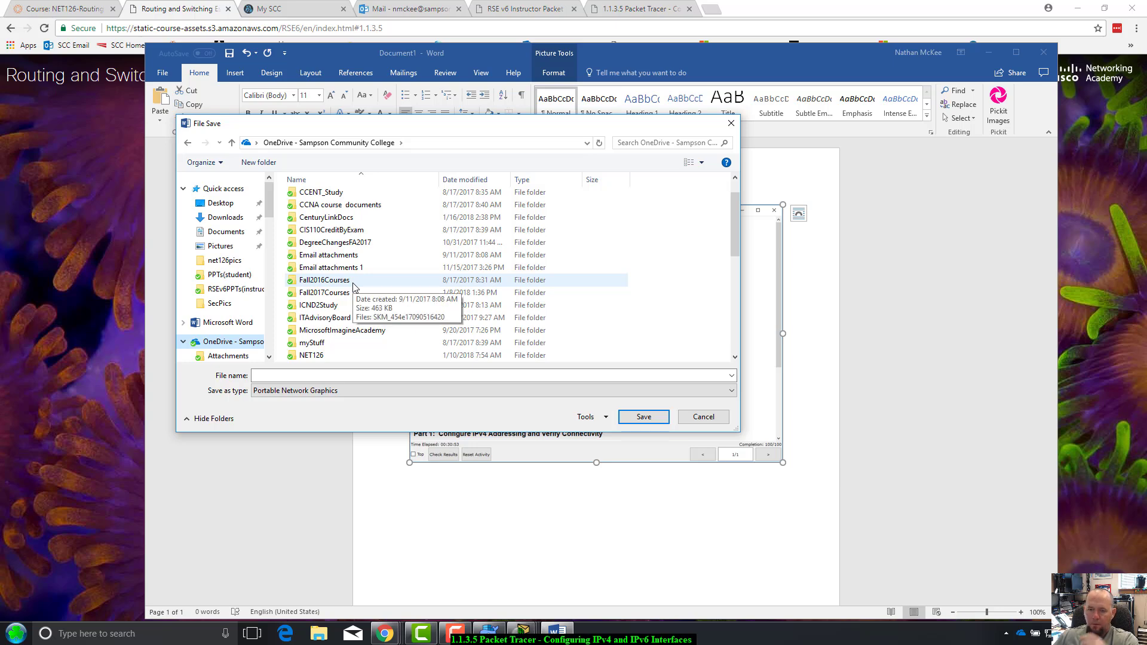
{"action": "scroll", "coordinate": [358, 289], "scroll_direction": "down", "scroll_amount": 3}
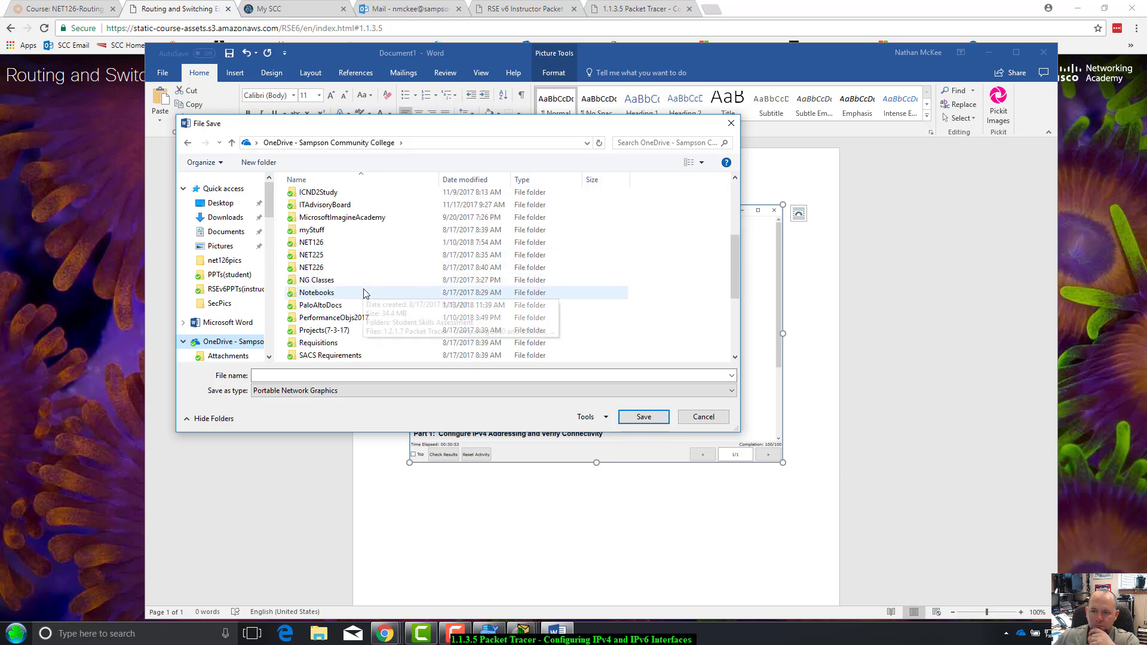
{"action": "double_click", "coordinate": [376, 305]}
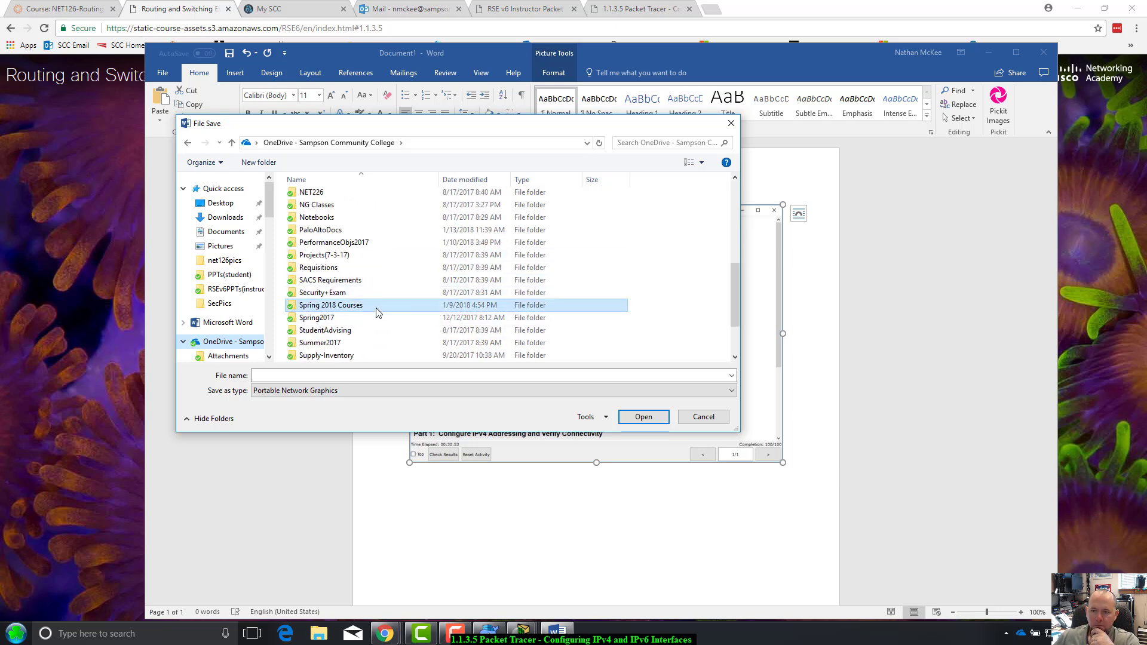
{"action": "double_click", "coordinate": [337, 237]}
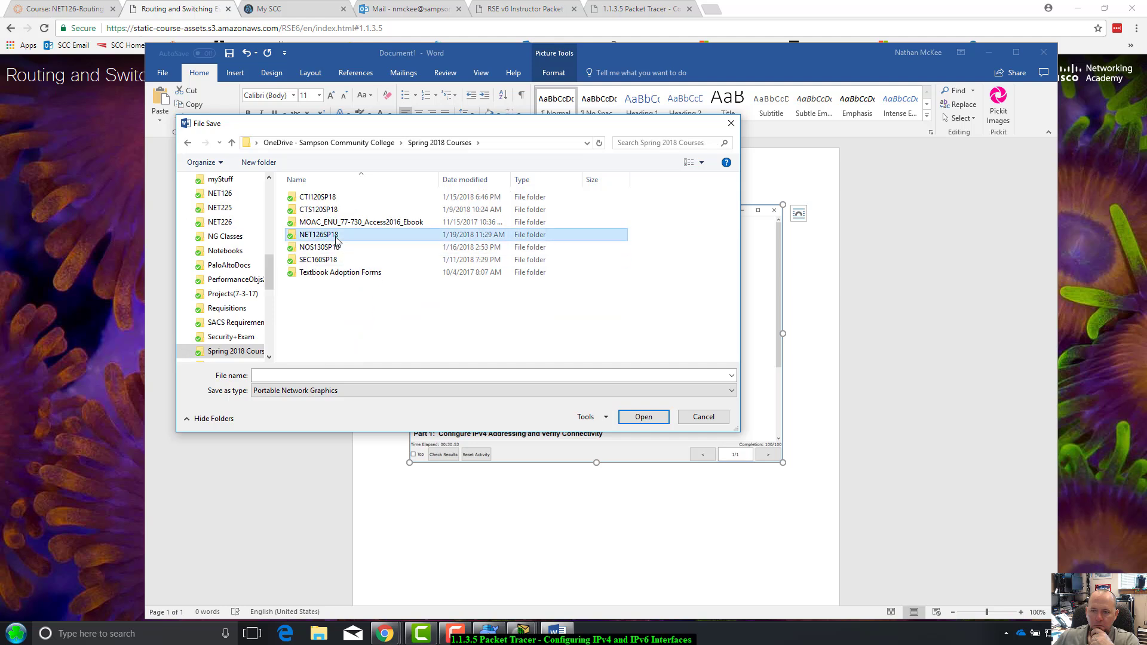
{"action": "right_click", "coordinate": [316, 297]}
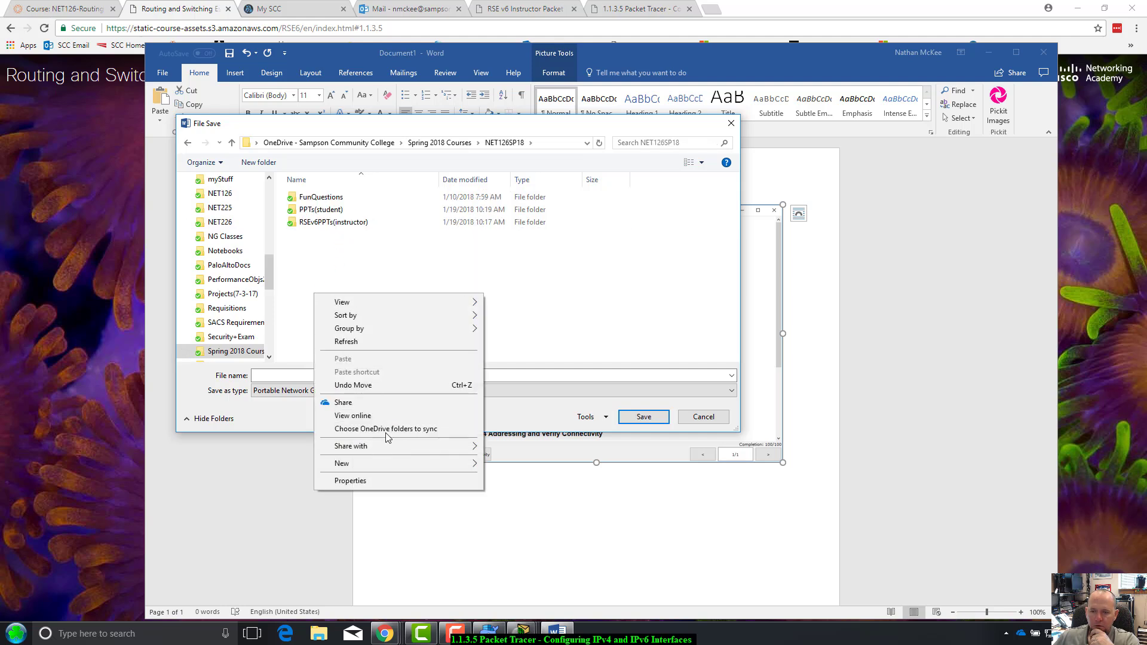
{"action": "key", "text": "Escape"}
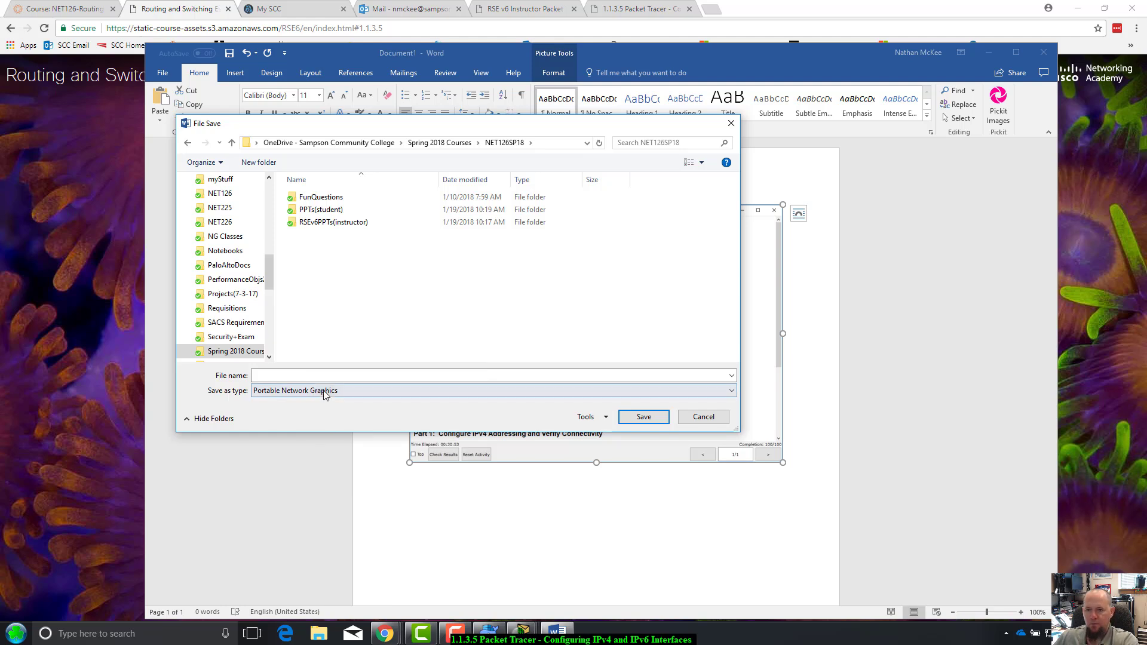
{"action": "left_click", "coordinate": [331, 375]}
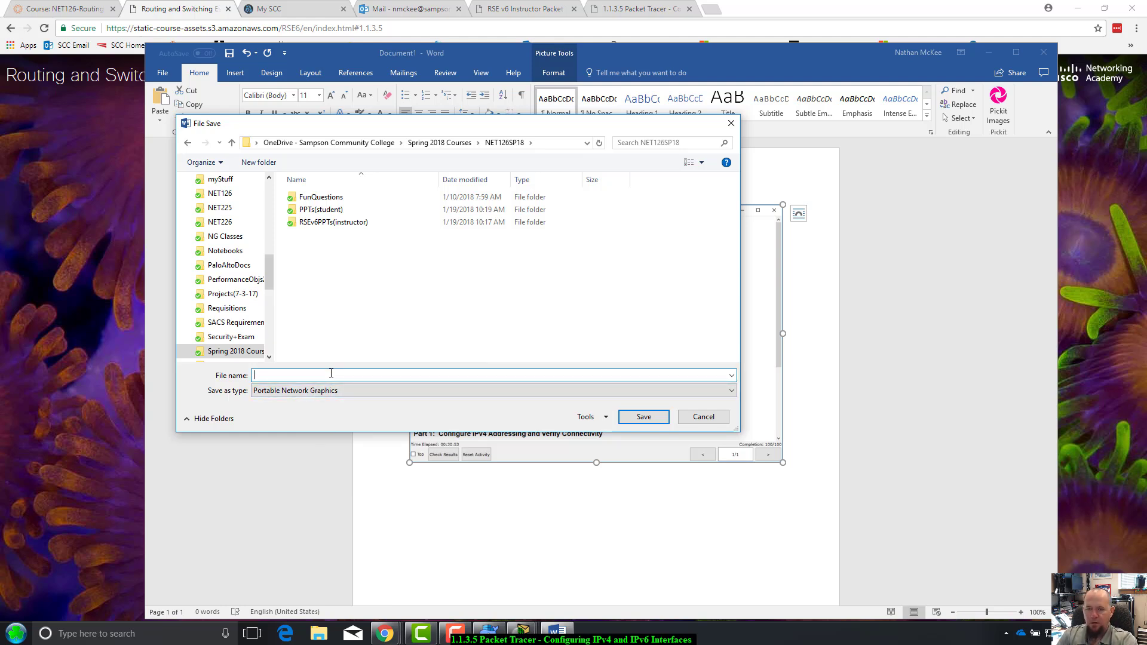
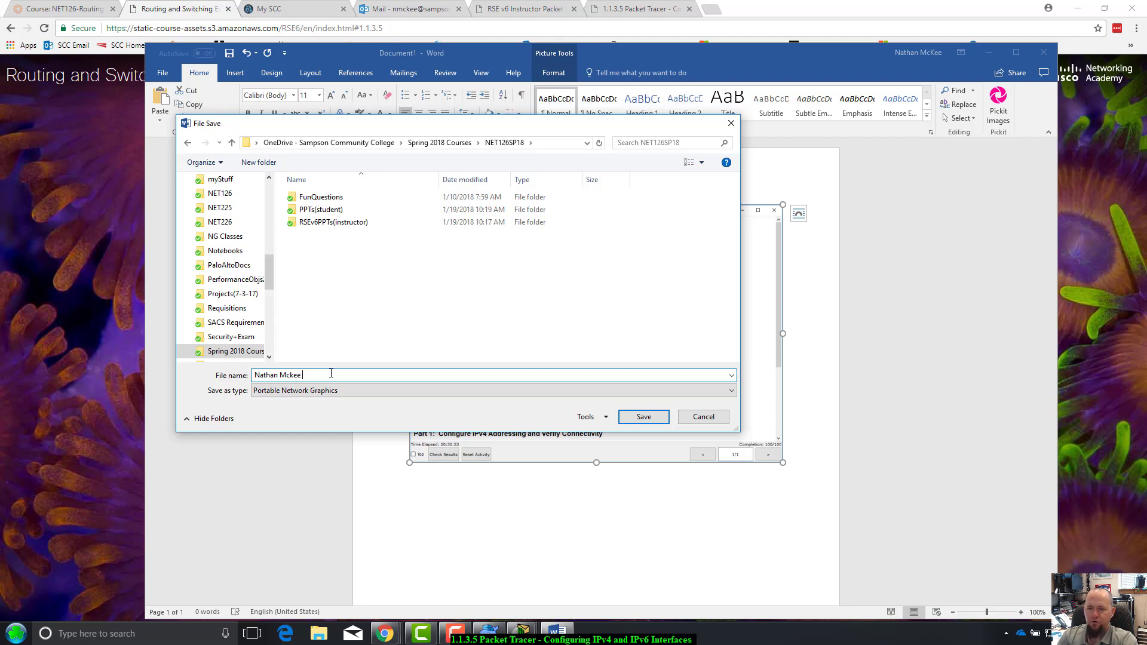
{"action": "type", "text": " PT "}
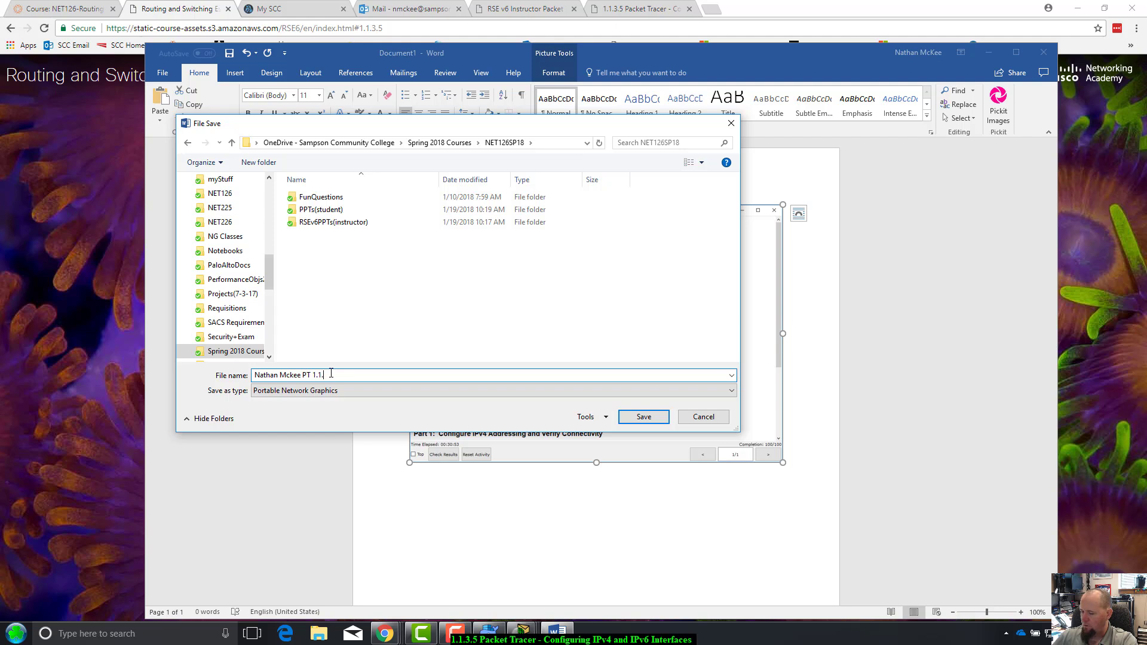
{"action": "type", "text": "1.1."}
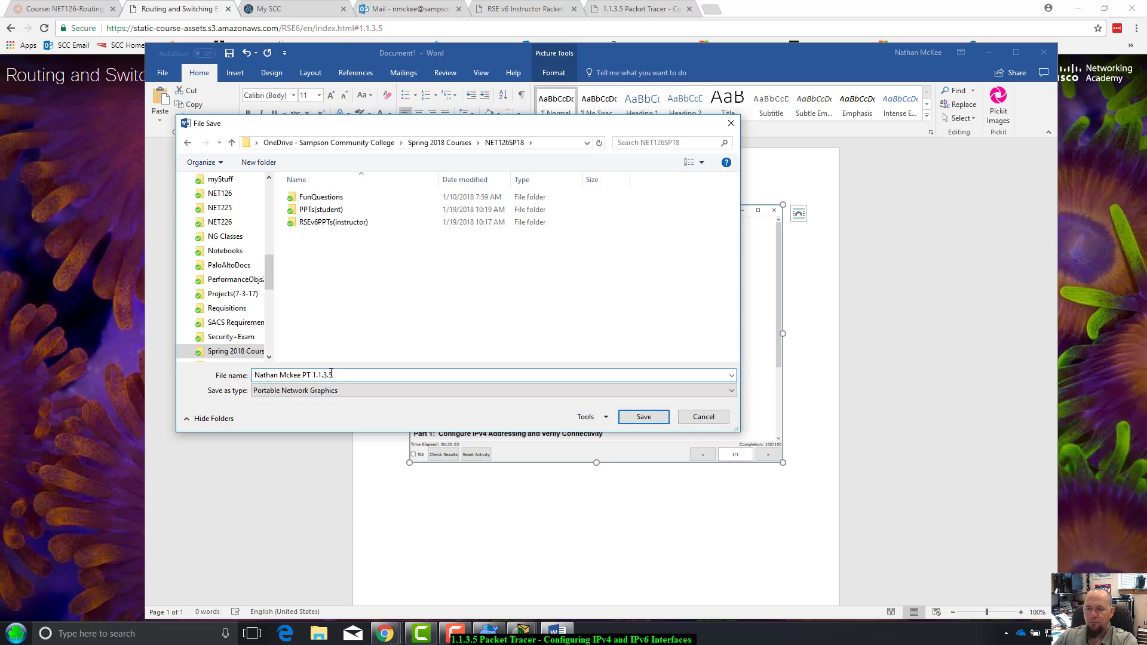
{"action": "key", "text": "Return"}
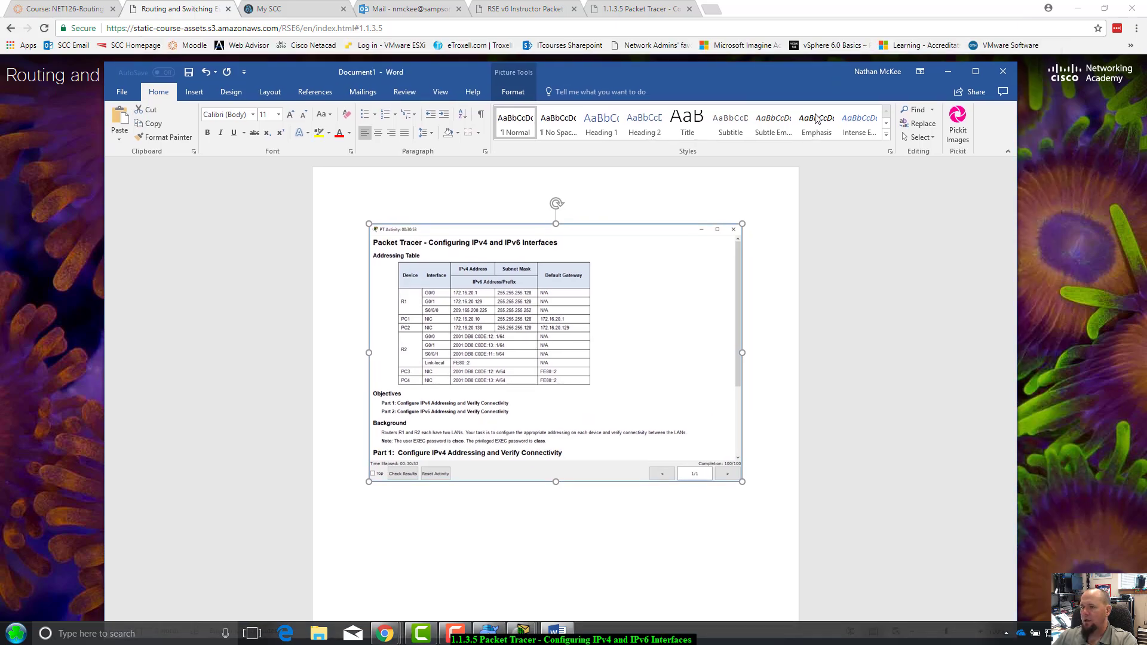
Close Word without saving the document and close the activity instructions window
{"action": "left_click_drag", "start_coordinate": [878, 59], "coordinate": [837, 77]}
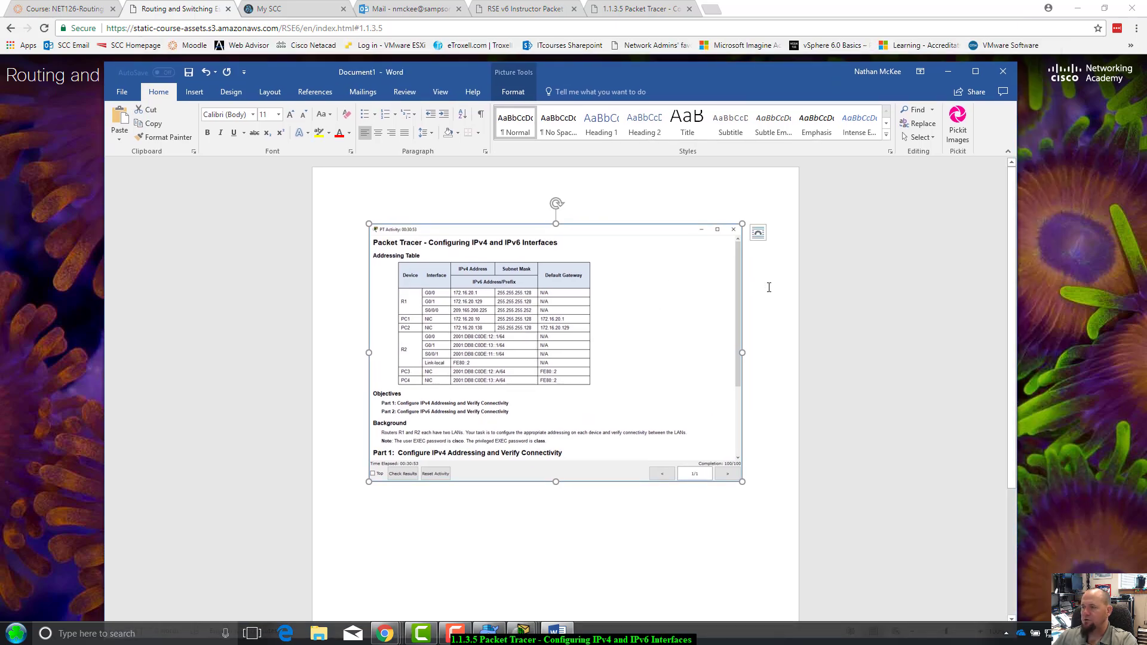
{"action": "left_click", "coordinate": [1003, 72]}
{"action": "left_click", "coordinate": [562, 338]}
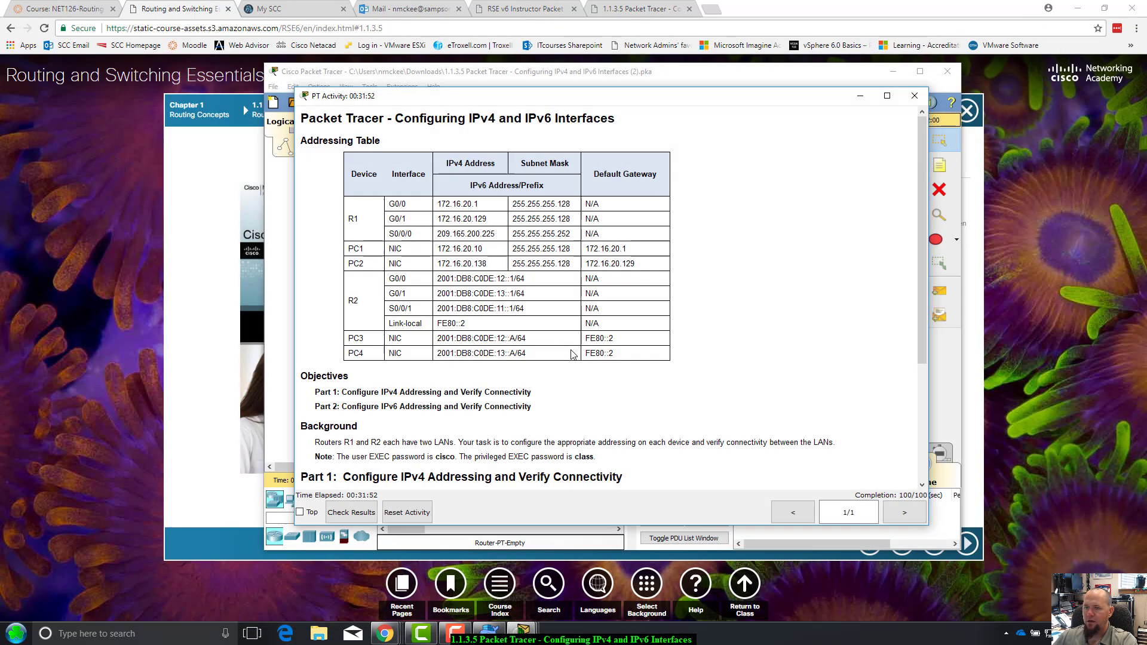
{"action": "left_click_drag", "start_coordinate": [810, 105], "coordinate": [807, 148]}
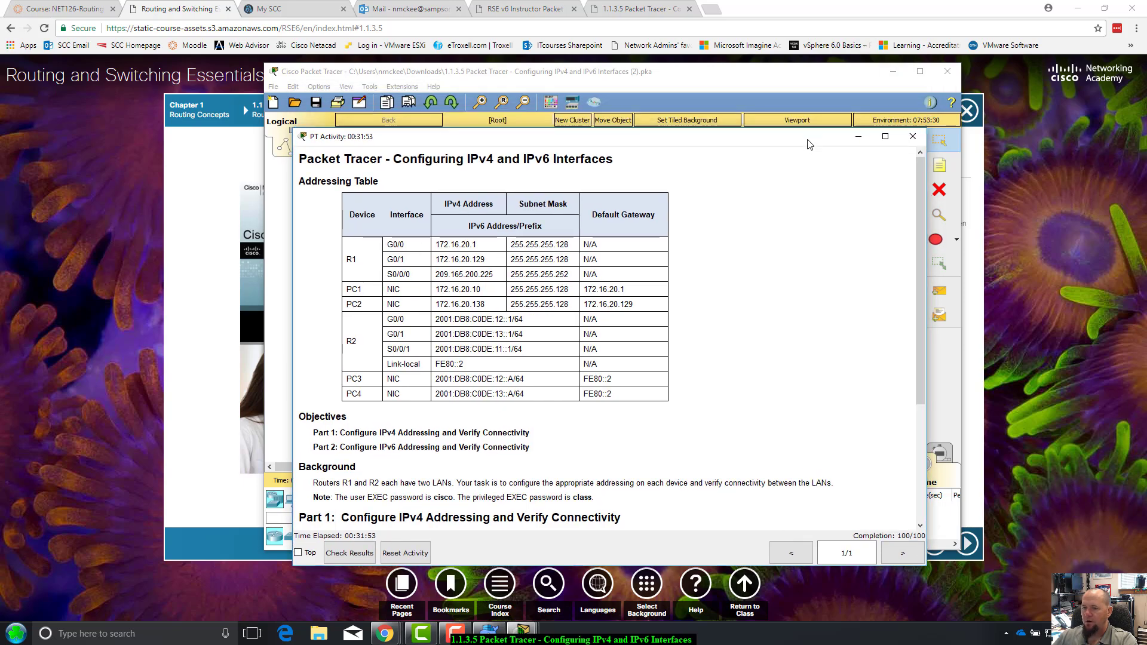
{"action": "left_click", "coordinate": [911, 138]}
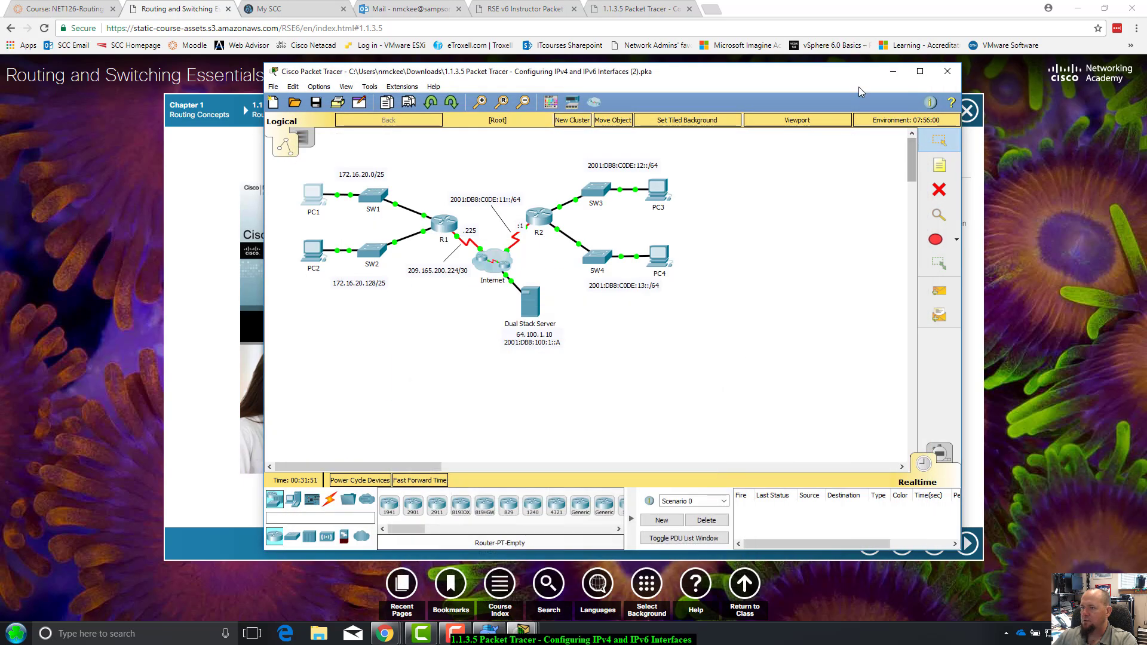
Save the activity to the Desktop as a .pka file, then exit Packet Tracer, confirming the save
{"action": "left_click", "coordinate": [291, 106]}
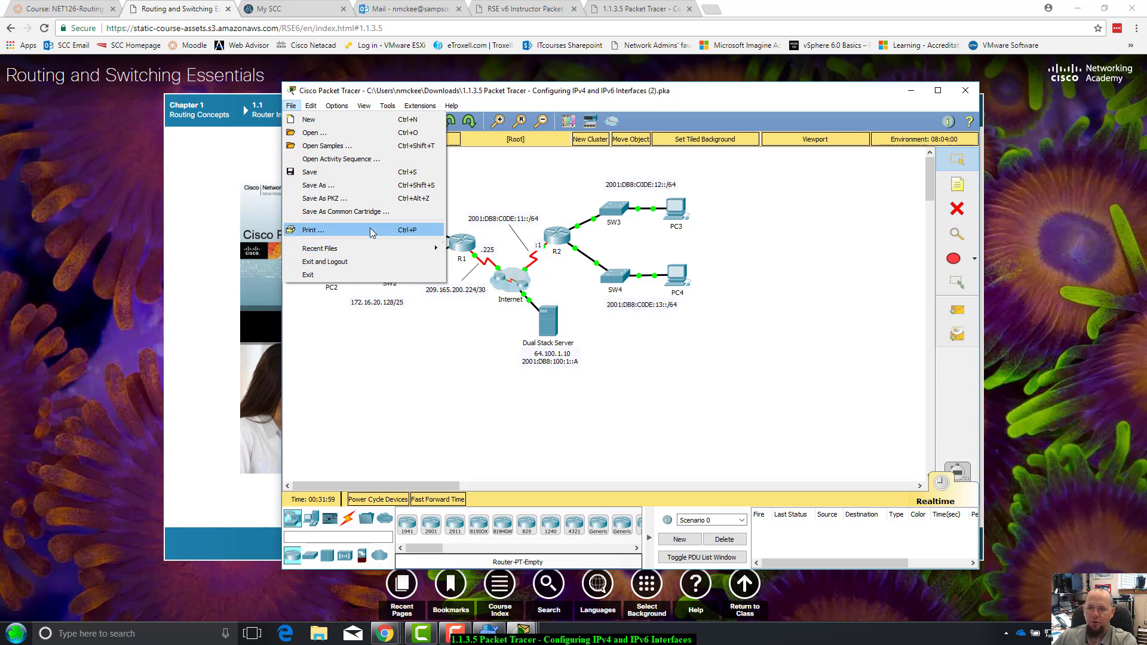
{"action": "left_click", "coordinate": [357, 183]}
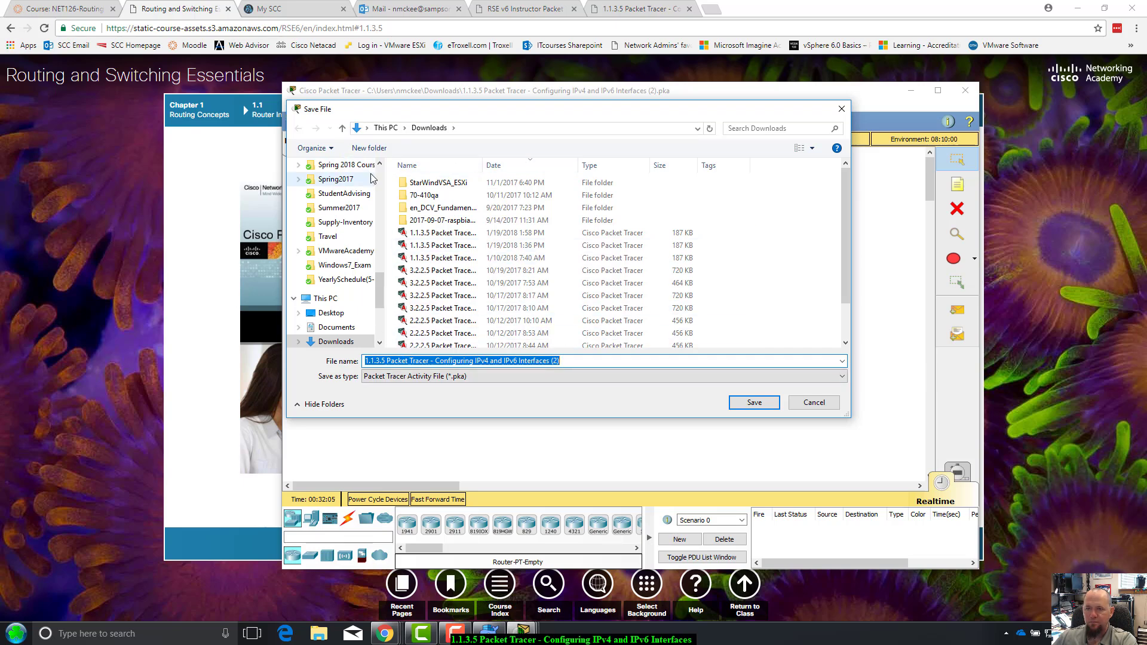
{"action": "scroll", "coordinate": [332, 186], "scroll_direction": "up", "scroll_amount": 10}
{"action": "left_click", "coordinate": [331, 189]}
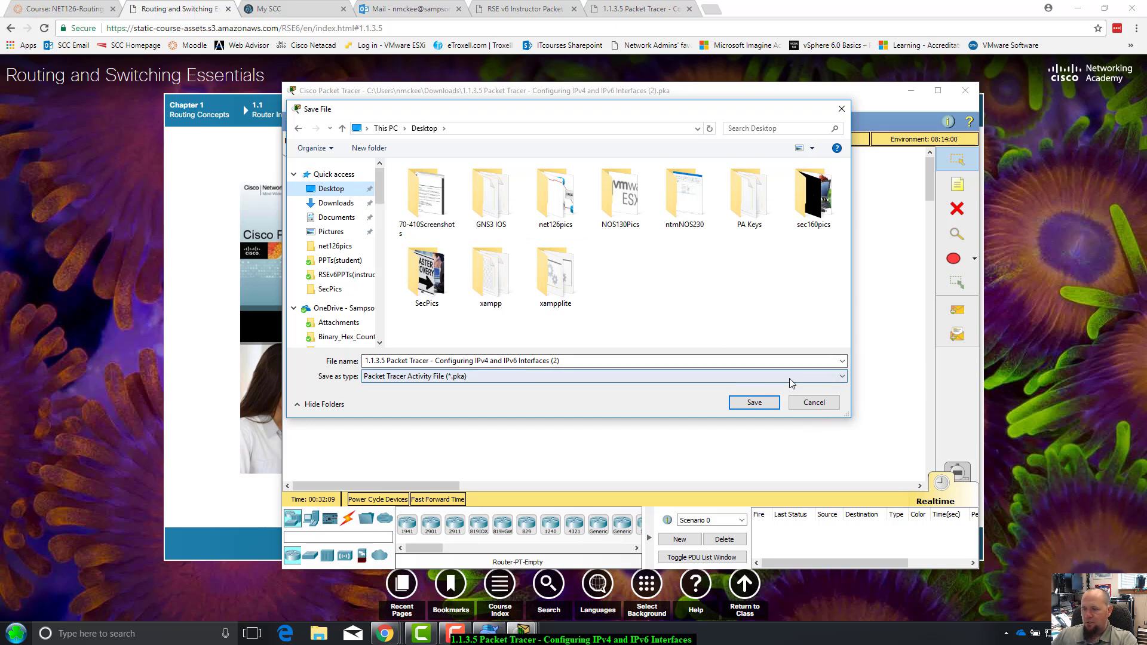
{"action": "left_click", "coordinate": [754, 402]}
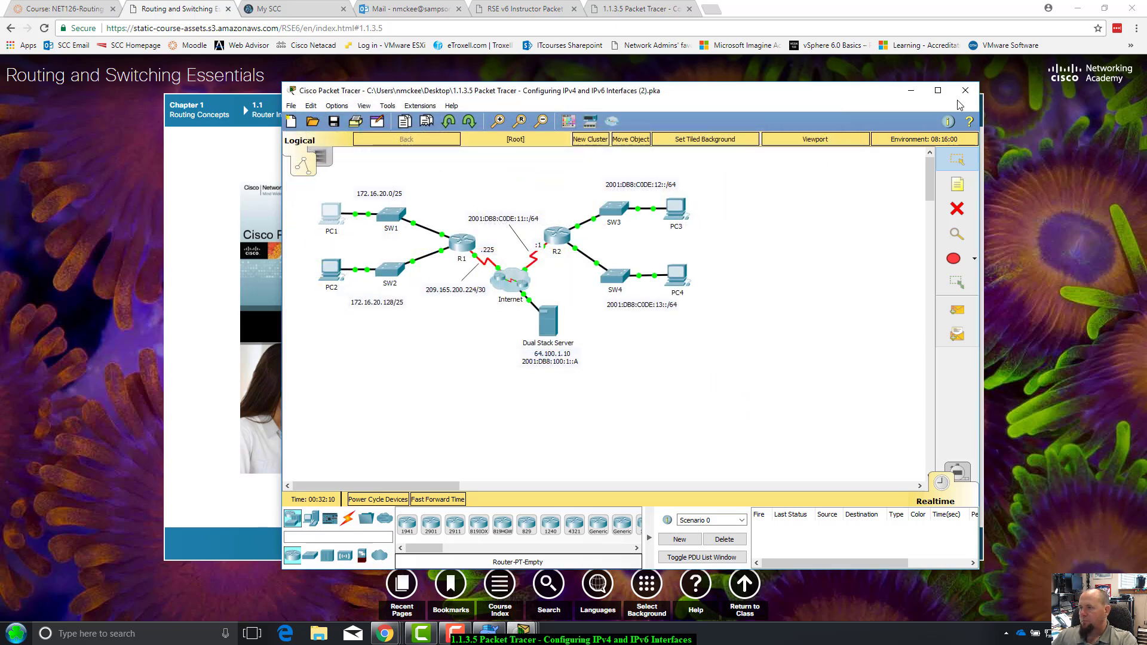
{"action": "left_click", "coordinate": [963, 93]}
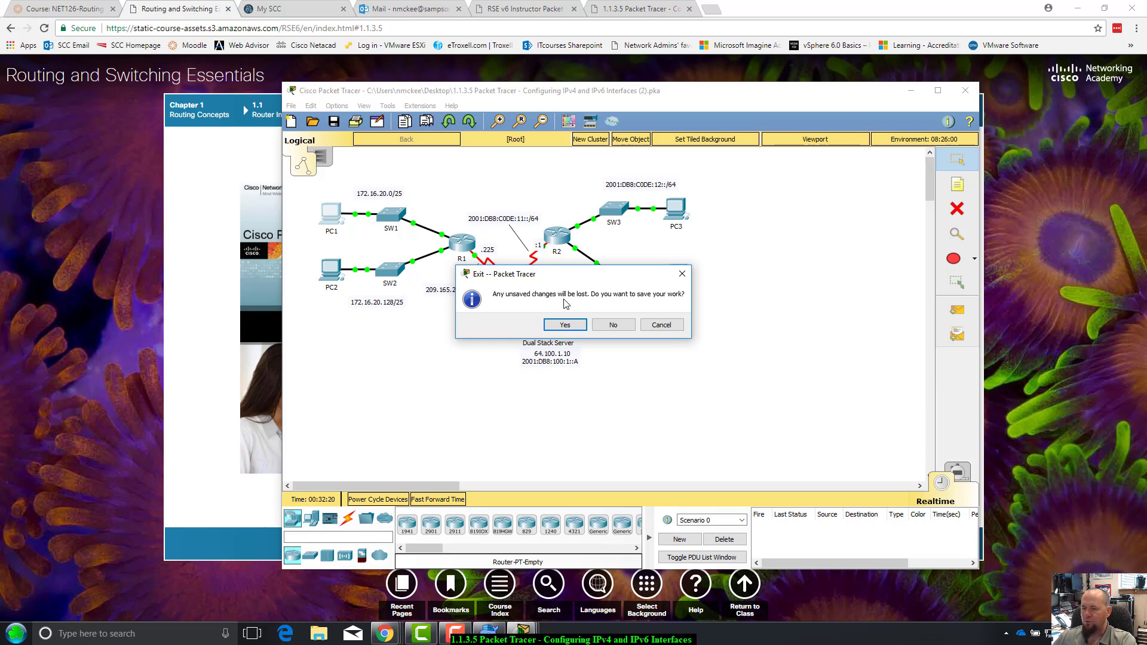
{"action": "left_click", "coordinate": [567, 325]}
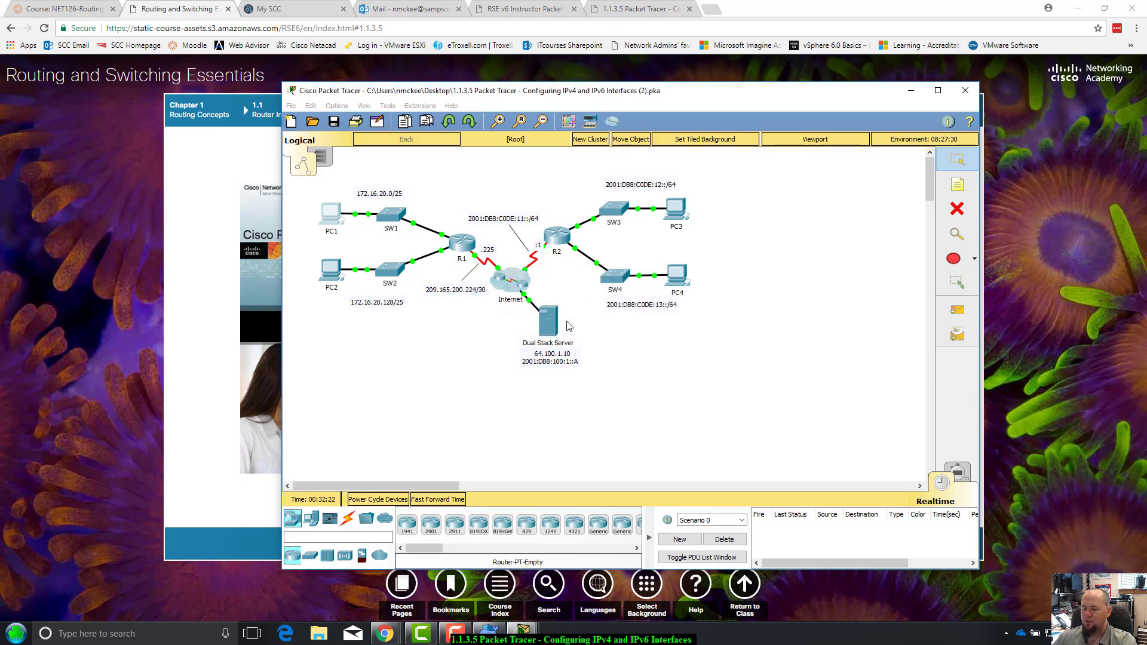